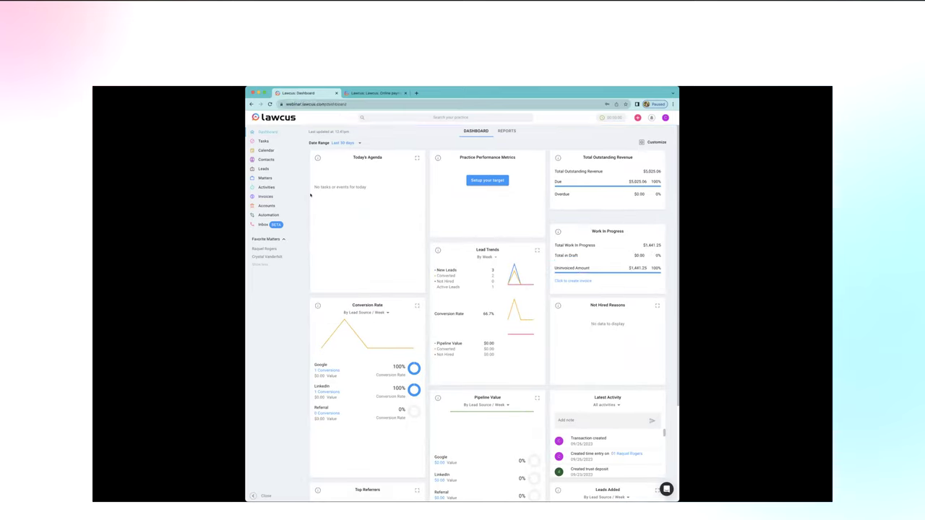
Review the time entries and flat fees on the first client matter.
click(265, 178)
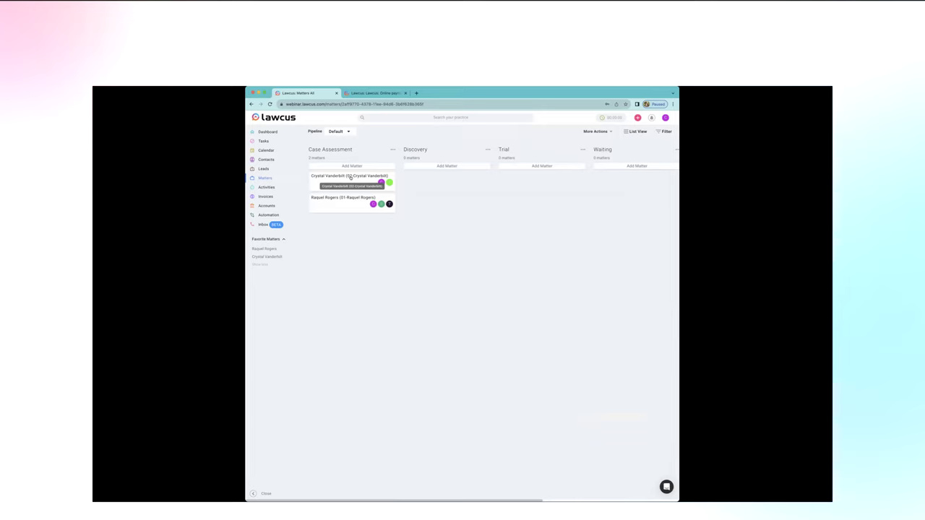
click(351, 176)
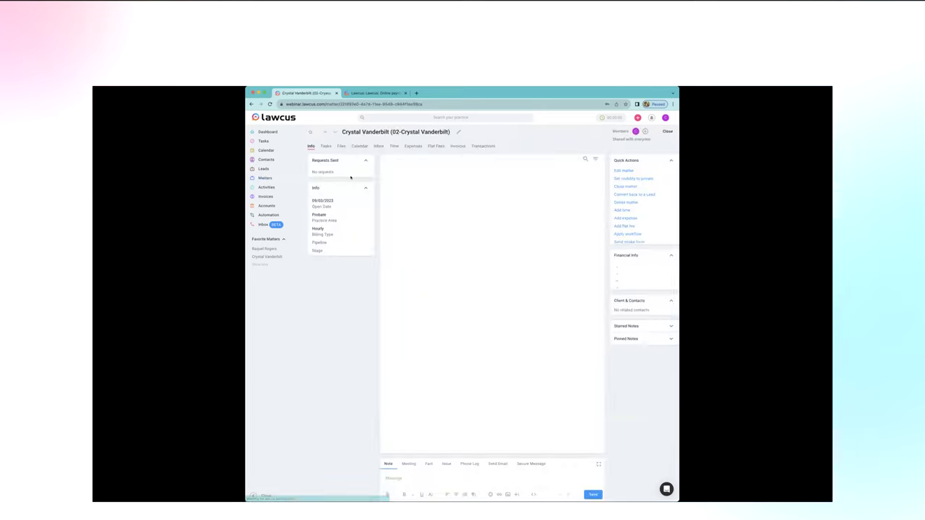
click(391, 146)
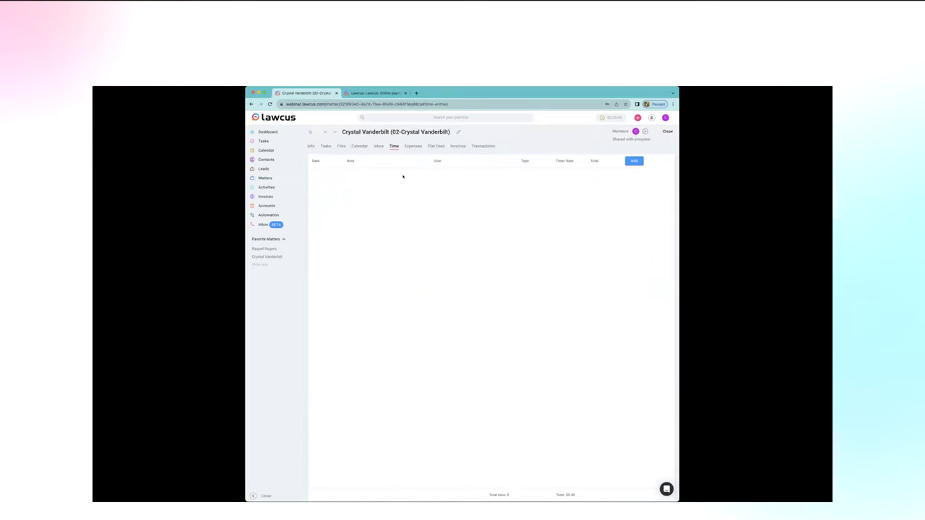
click(437, 146)
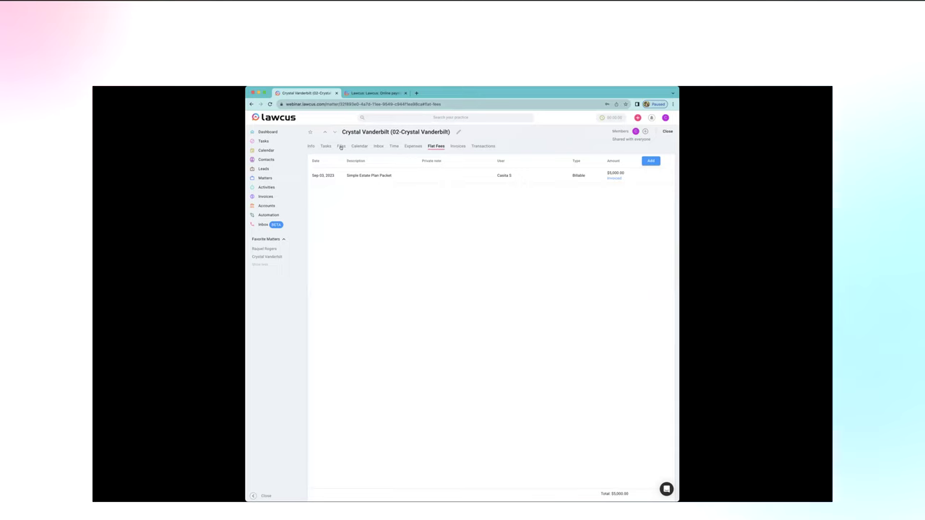
Open the second client matter's time entries and start a new time entry.
click(265, 178)
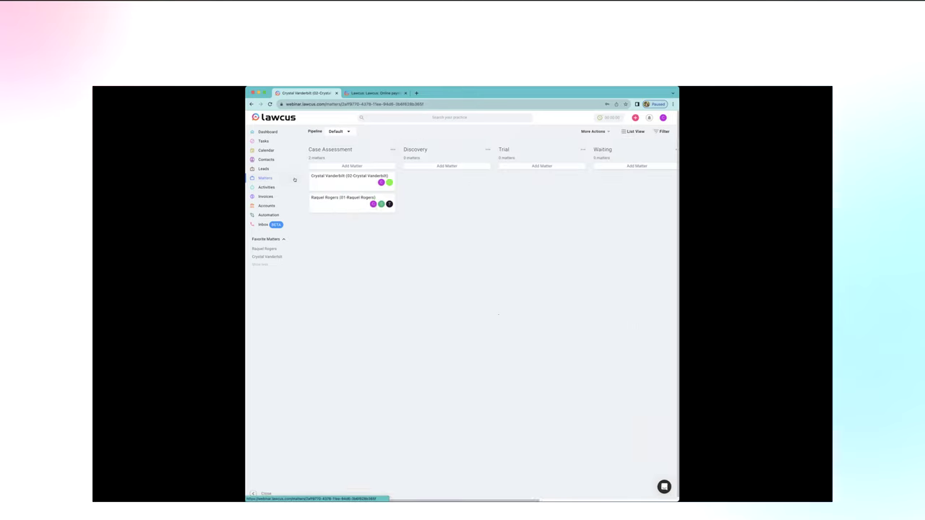
click(340, 199)
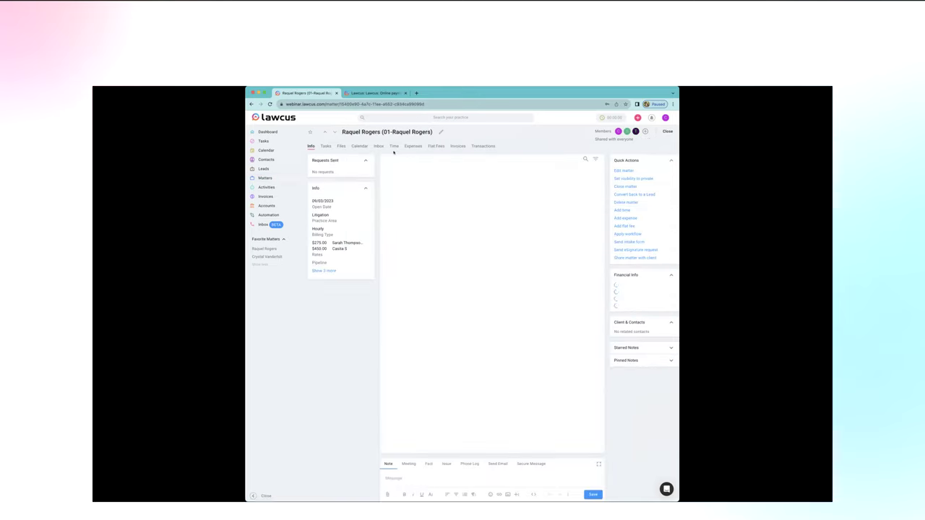
click(394, 147)
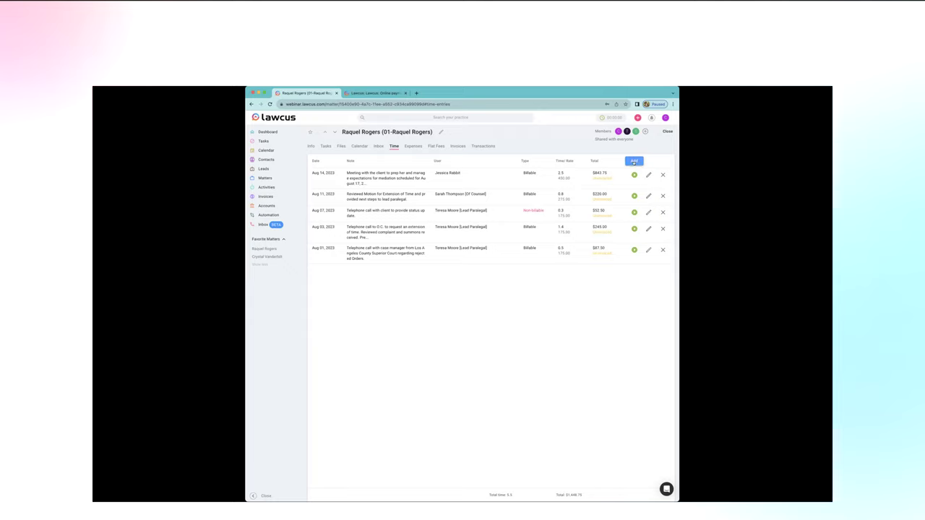
click(628, 161)
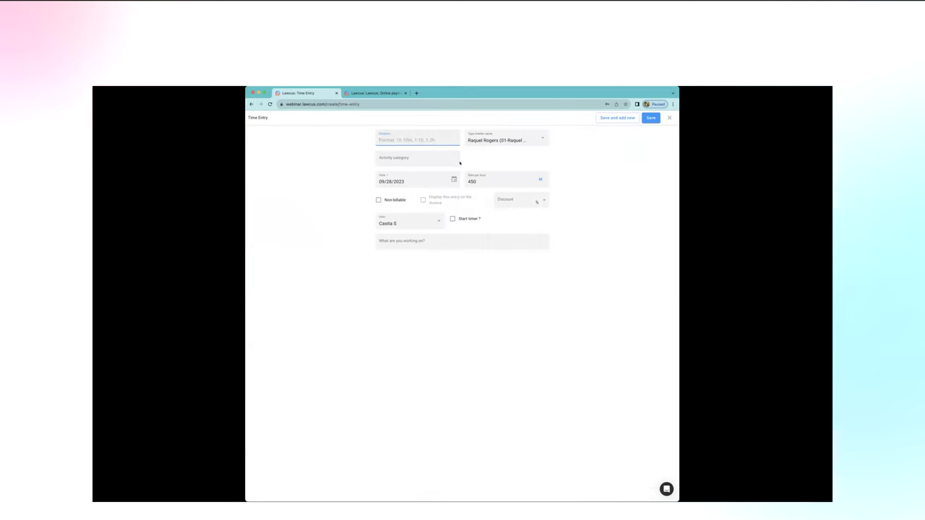
Save a non-billable 0.2-hour time entry described 'tester' at the 450 rate.
text(2)
click(415, 240)
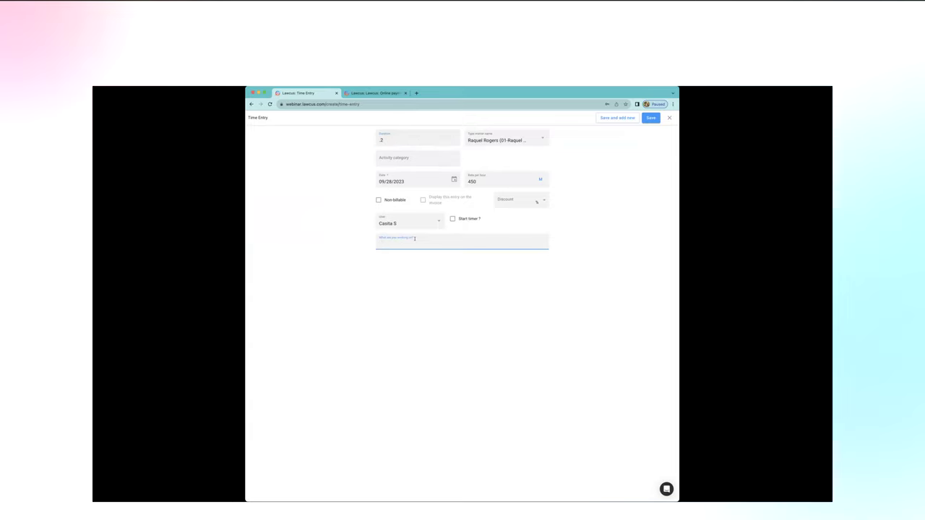
text(tester)
click(378, 200)
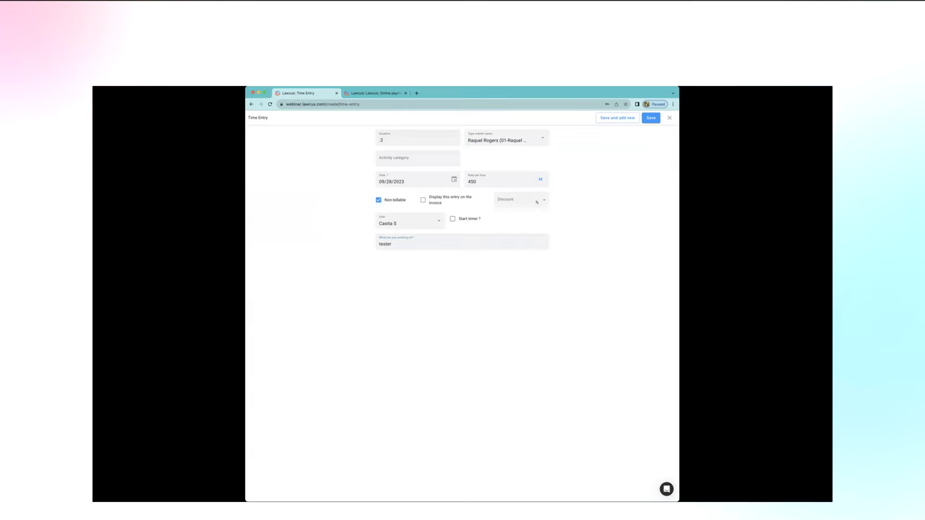
click(651, 119)
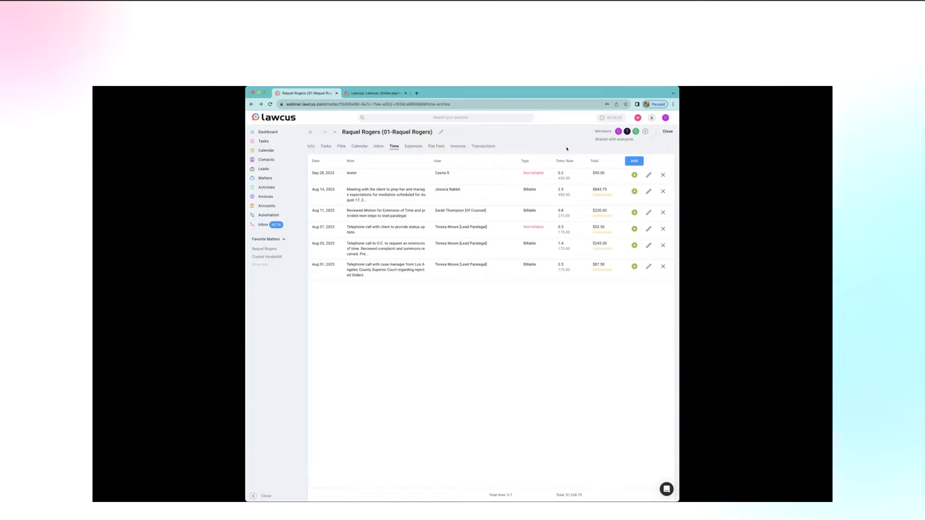
Save a billable 0.2-hour time entry at 450, totalling $90.00, with a short description.
click(639, 162)
text(.2)
click(417, 234)
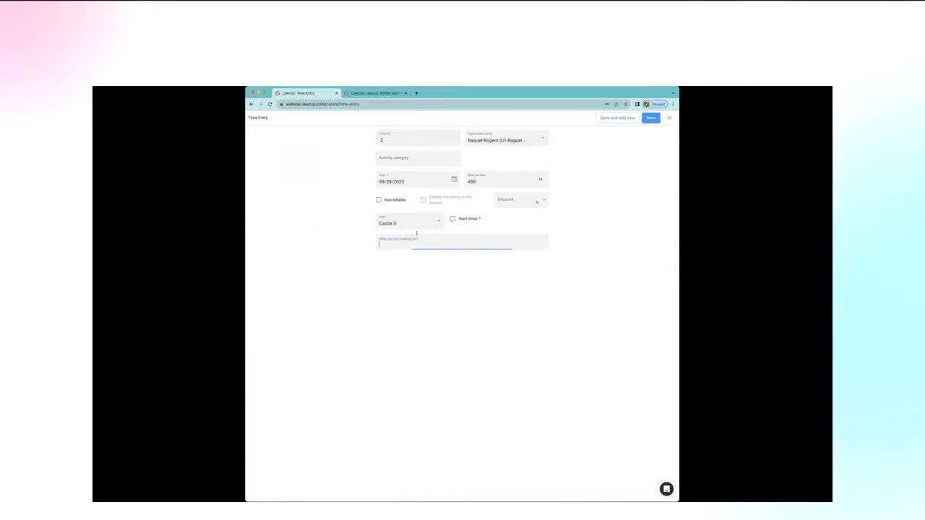
text(hh)
click(650, 118)
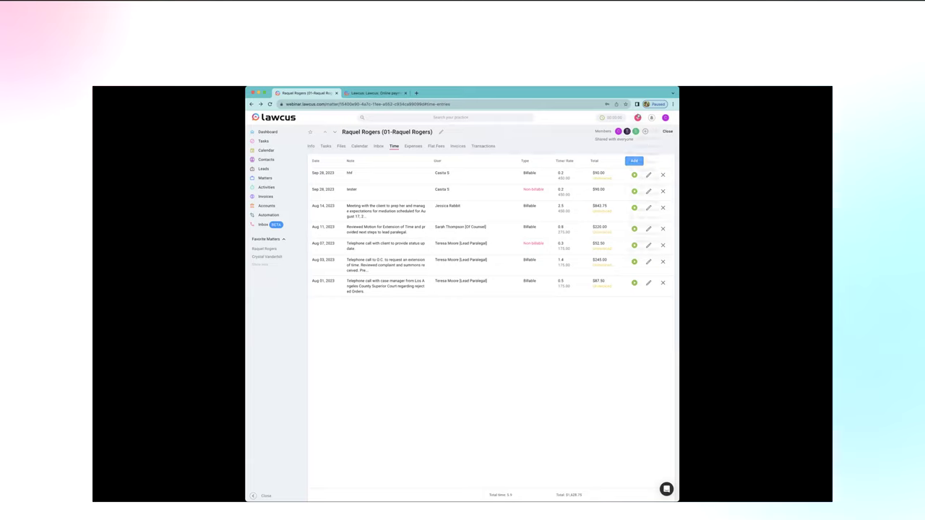
Discard a quick-add standalone time entry form (500 rate) unsaved, then bring up the account menu.
click(637, 117)
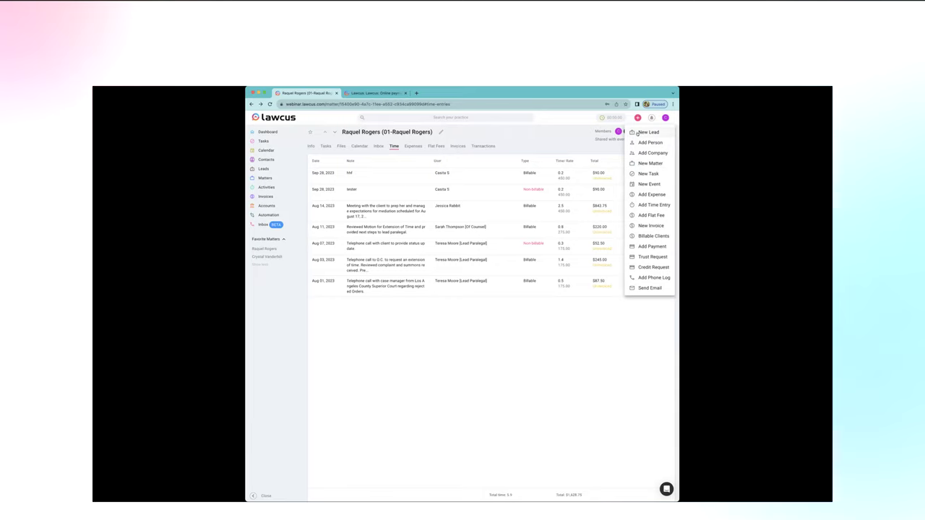
click(642, 206)
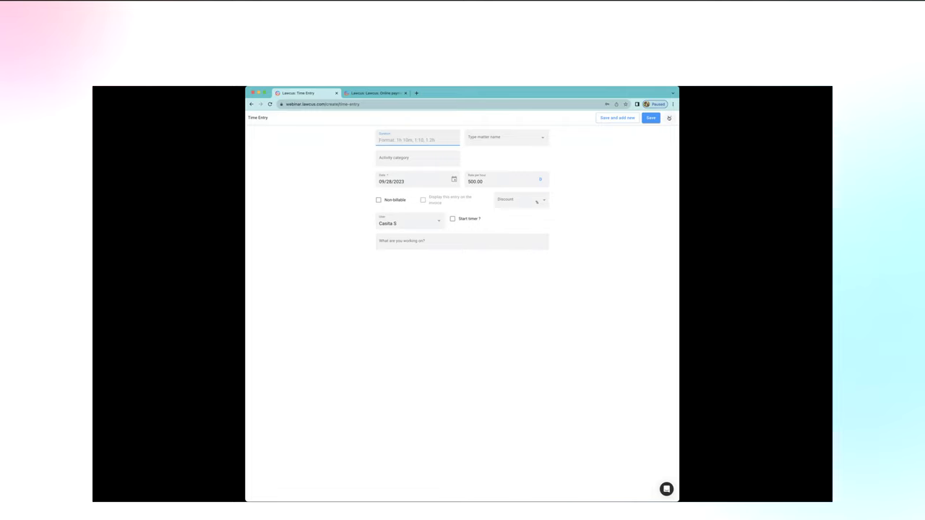
click(668, 118)
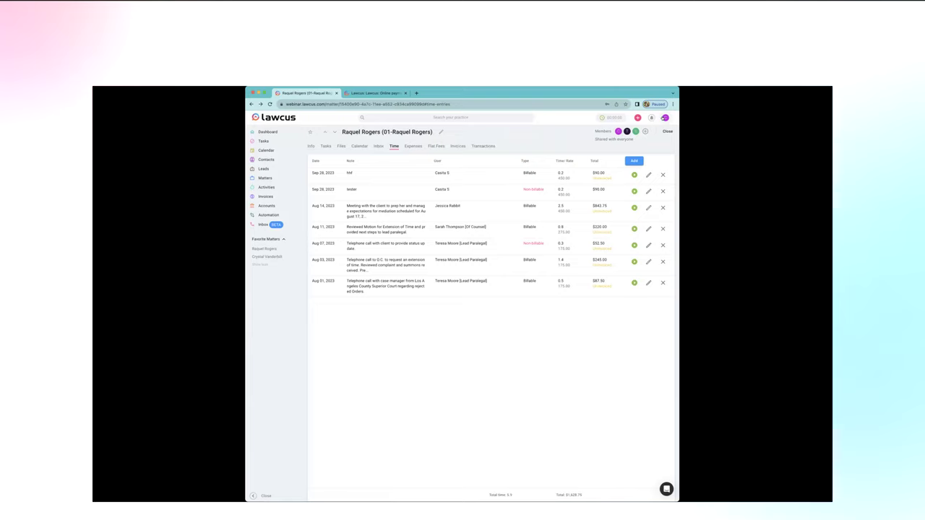
click(665, 117)
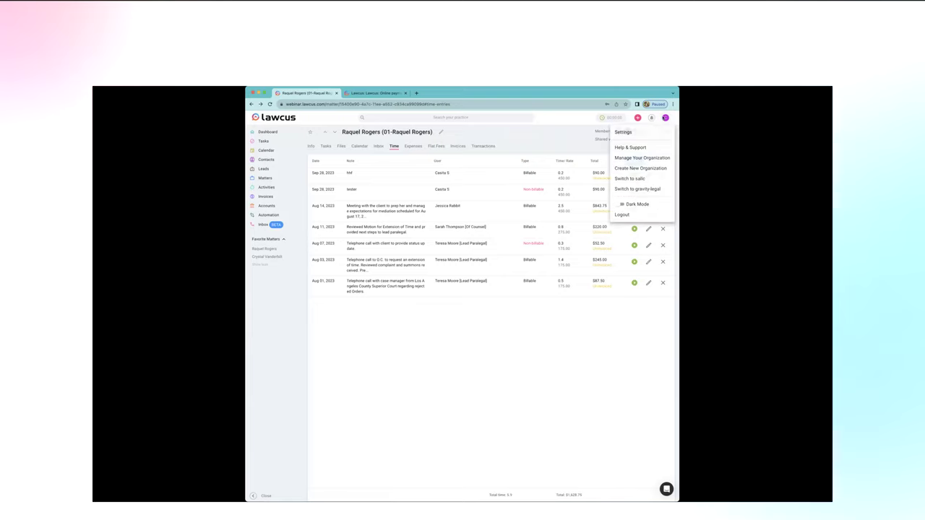
Browse the firm's company info and the user profile in Settings.
click(643, 131)
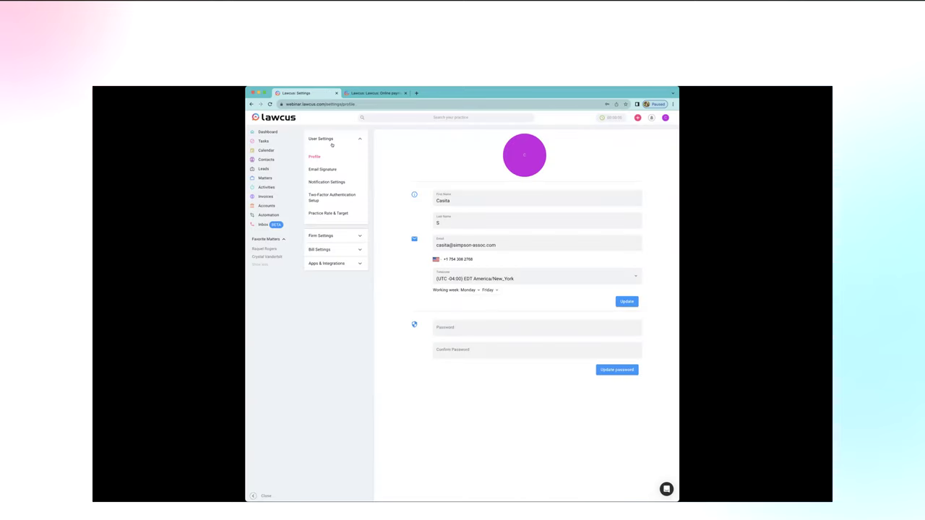
click(332, 236)
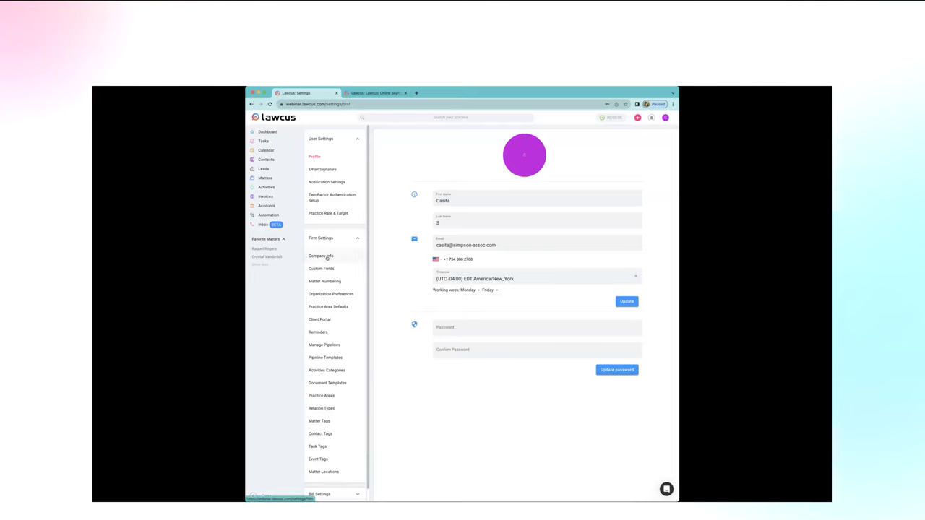
click(325, 257)
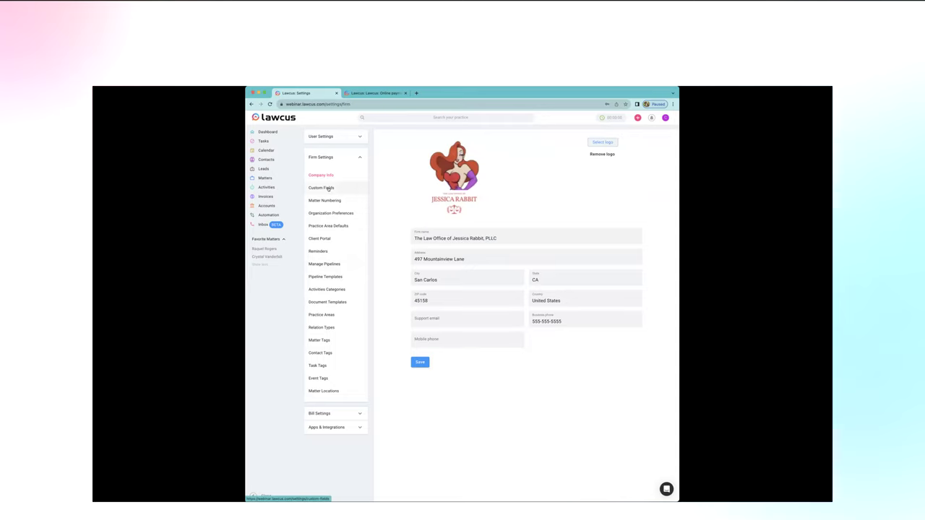
click(325, 137)
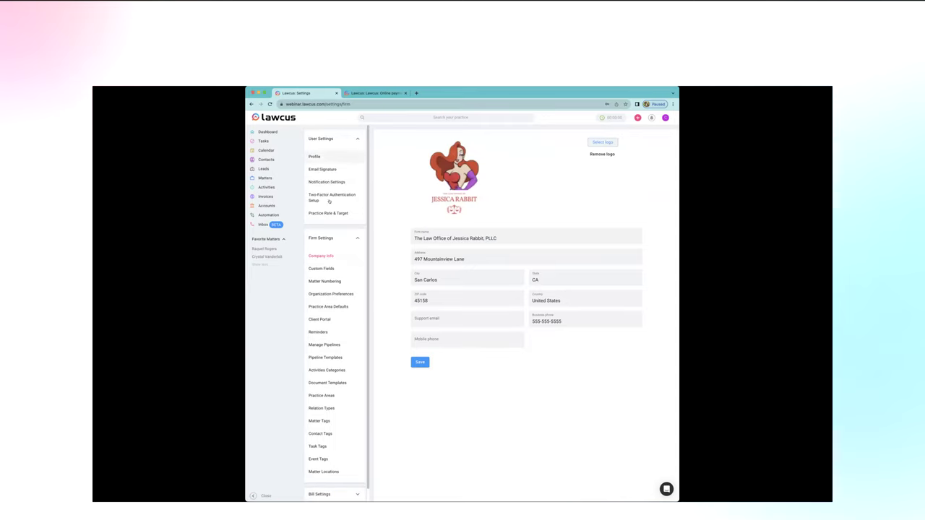
click(321, 156)
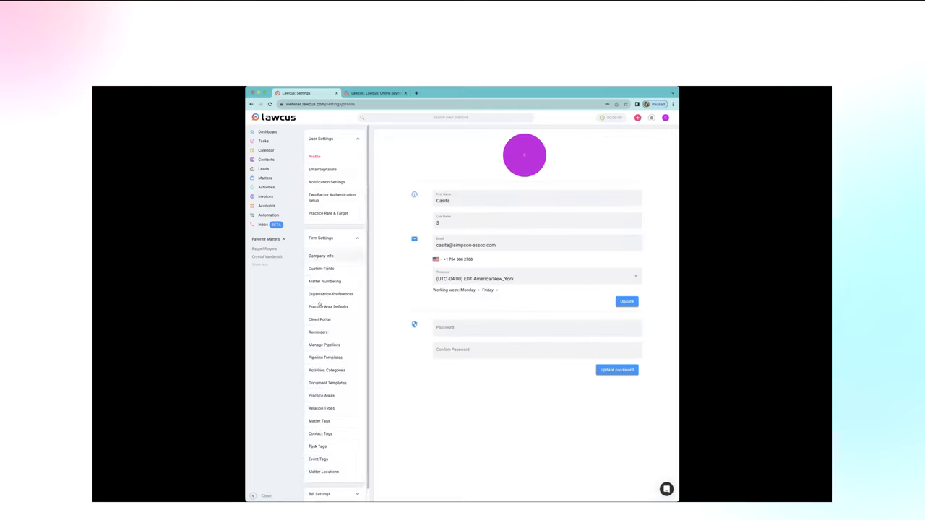
Go to Bill Settings > Custom Hourly Rates, listing Probate, and start a new rate.
scroll(318, 319, down, 1)
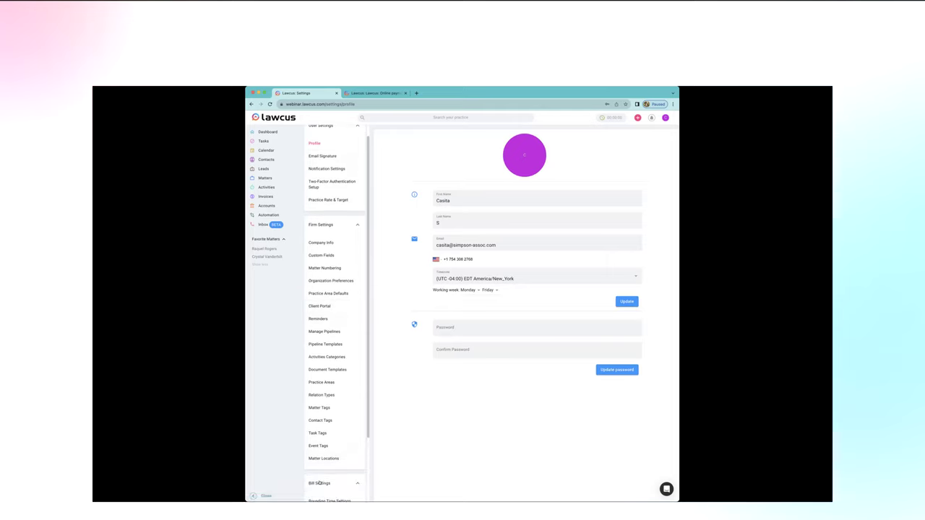
scroll(316, 323, down, 5)
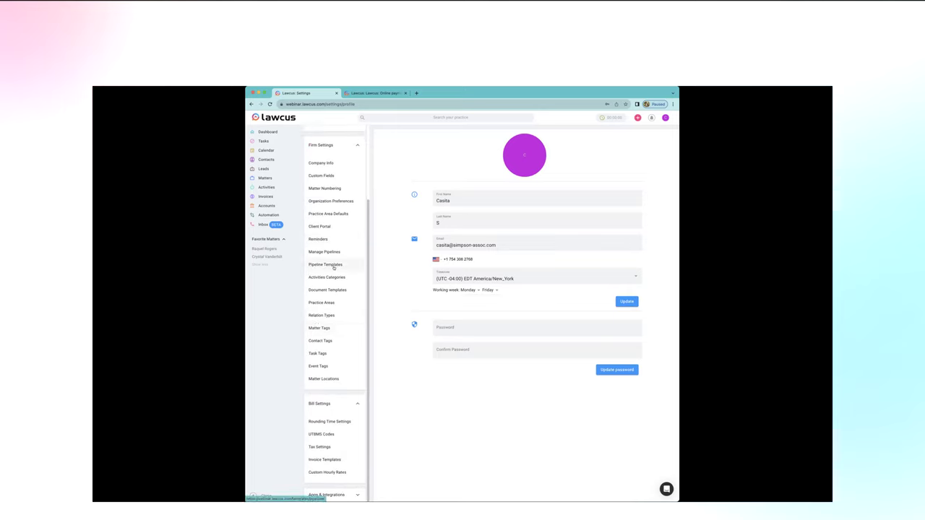
scroll(334, 267, up, 2)
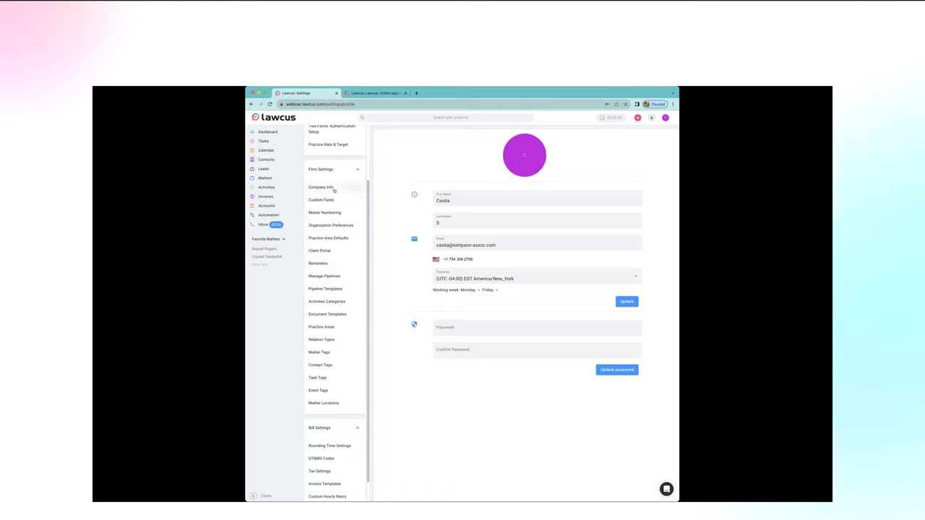
scroll(328, 292, up, 1)
scroll(327, 291, up, 4)
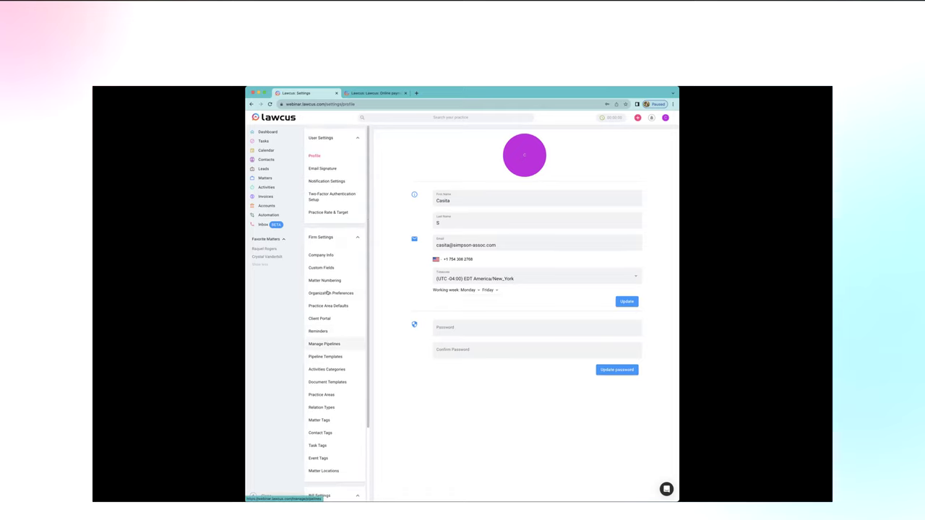
scroll(327, 292, down, 6)
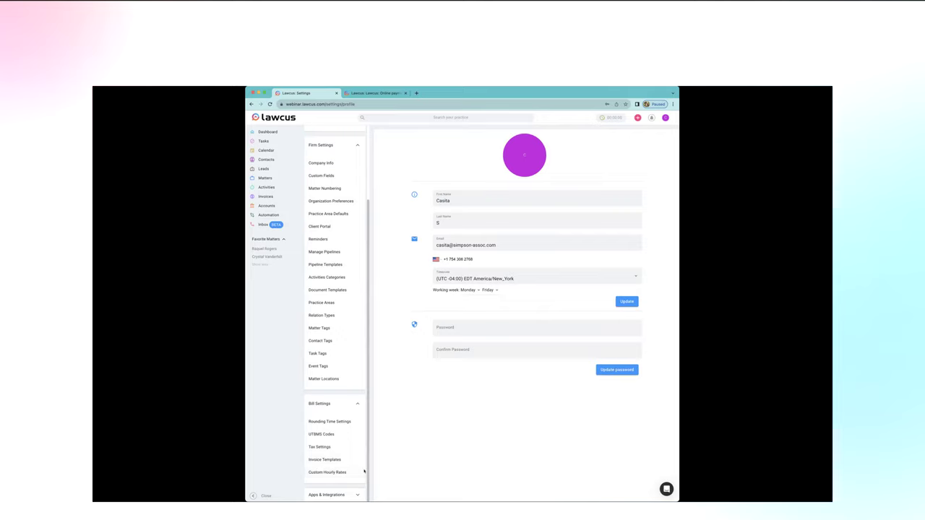
click(332, 471)
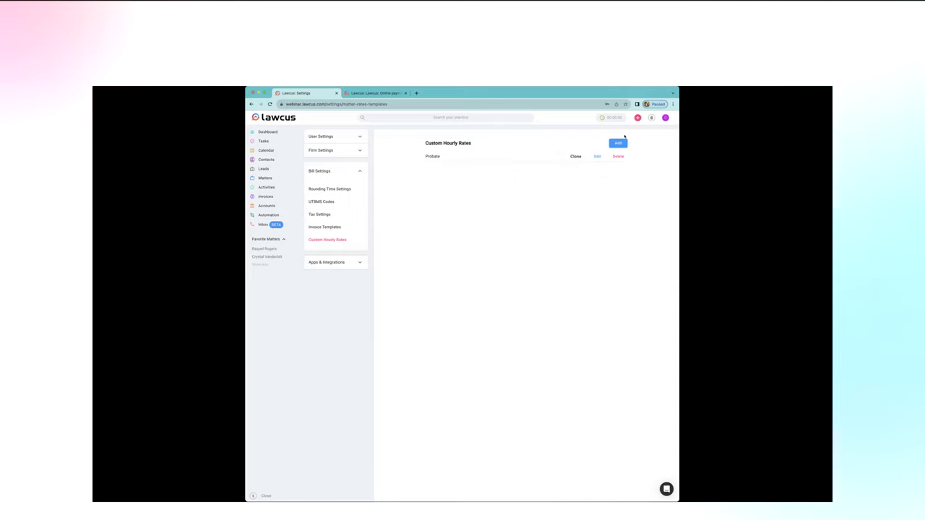
click(619, 142)
Create a 'Family Law' custom hourly rate charging Everyone 350 per hour.
click(431, 252)
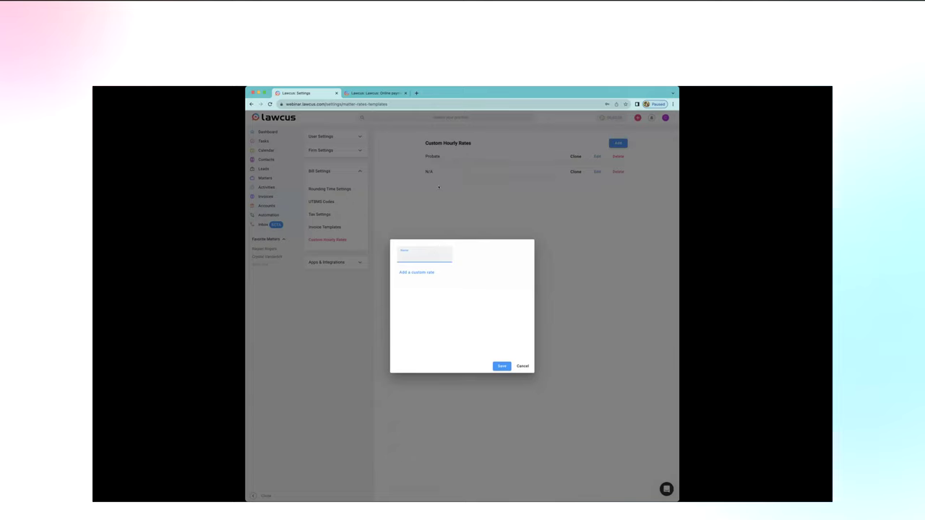
text(amily Law)
click(416, 272)
click(418, 289)
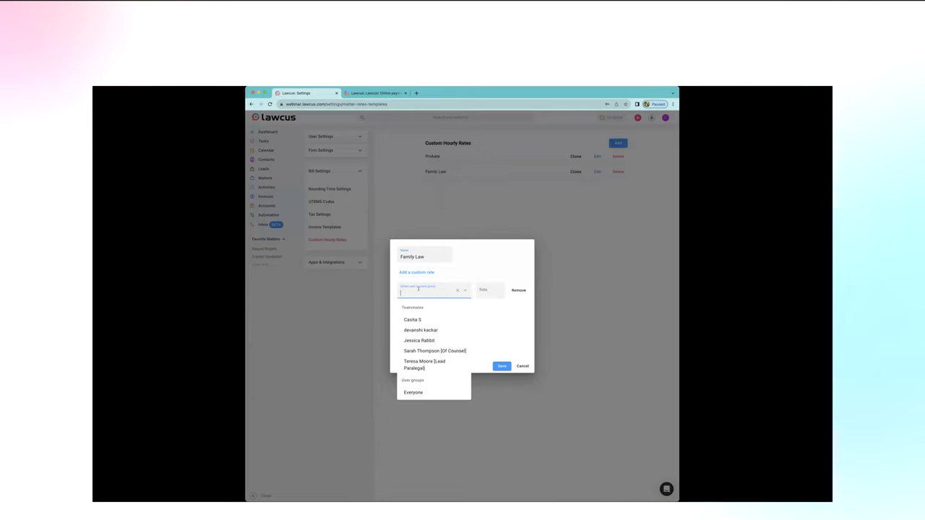
click(417, 393)
click(479, 293)
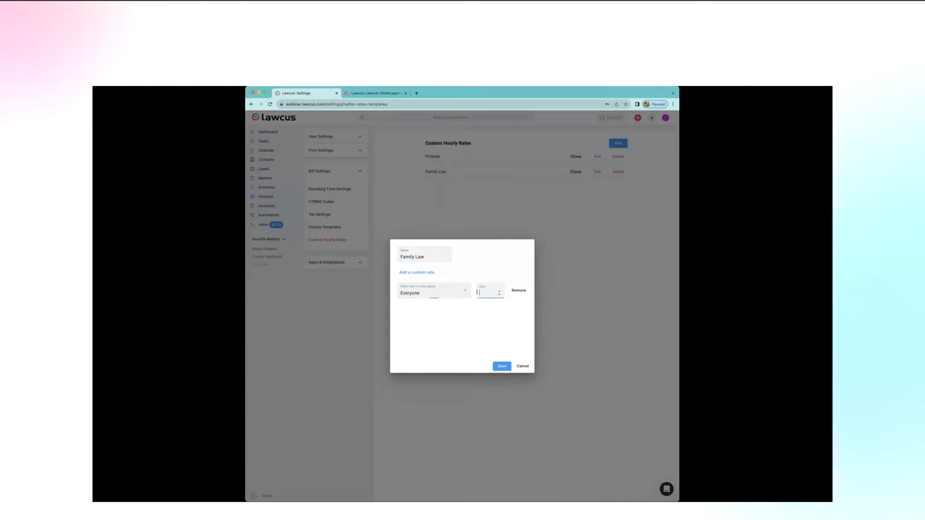
text(350)
click(500, 365)
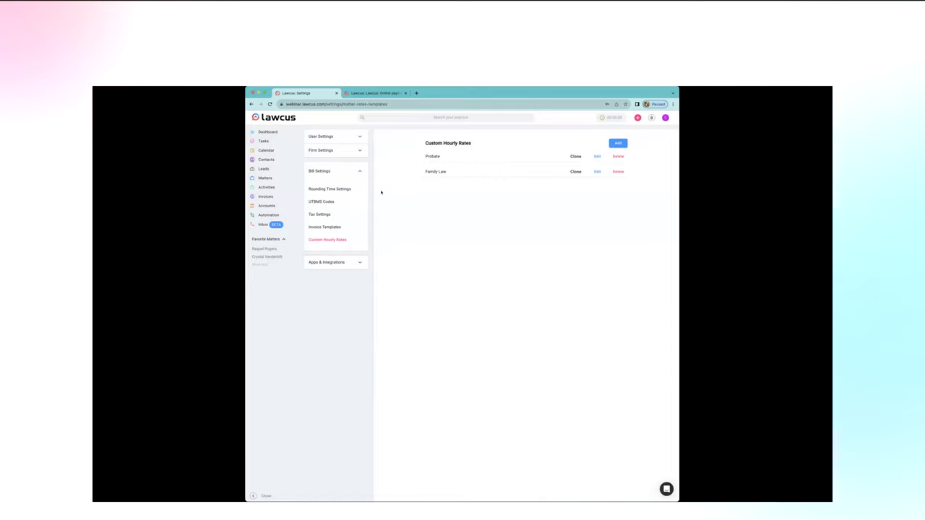
click(349, 151)
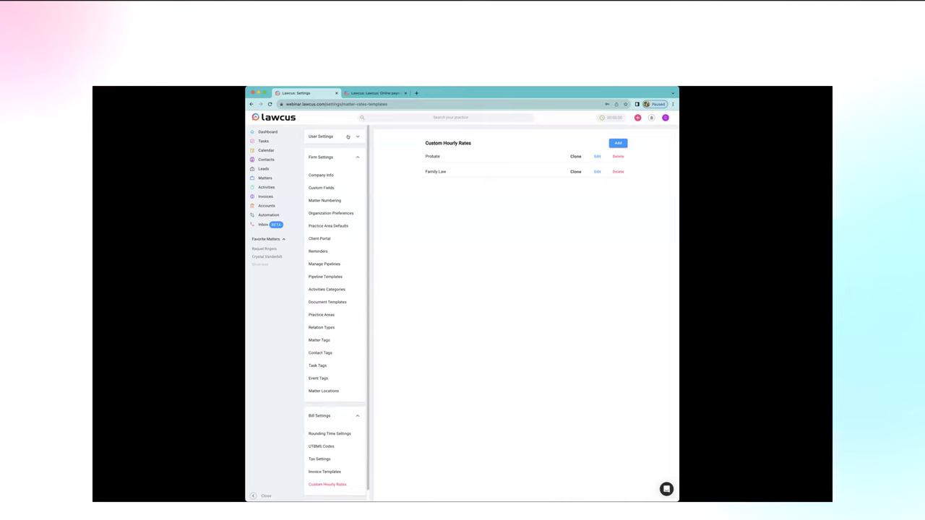
Check the personal practice rate of 500.00 per hour, then return to the Matters board.
click(347, 138)
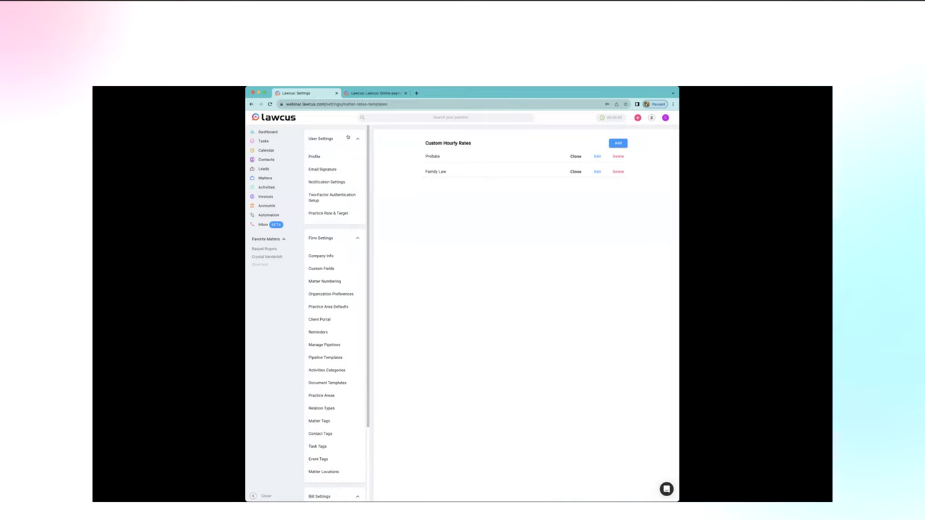
click(329, 156)
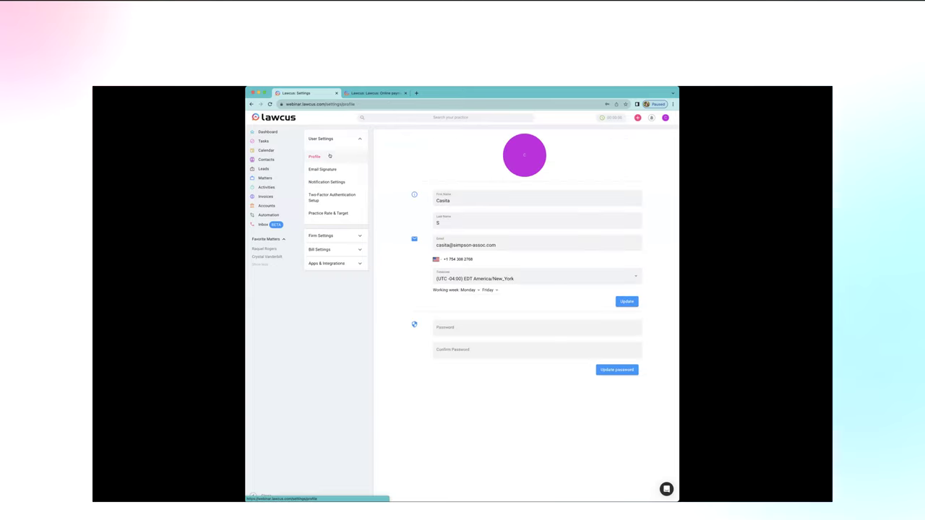
click(331, 212)
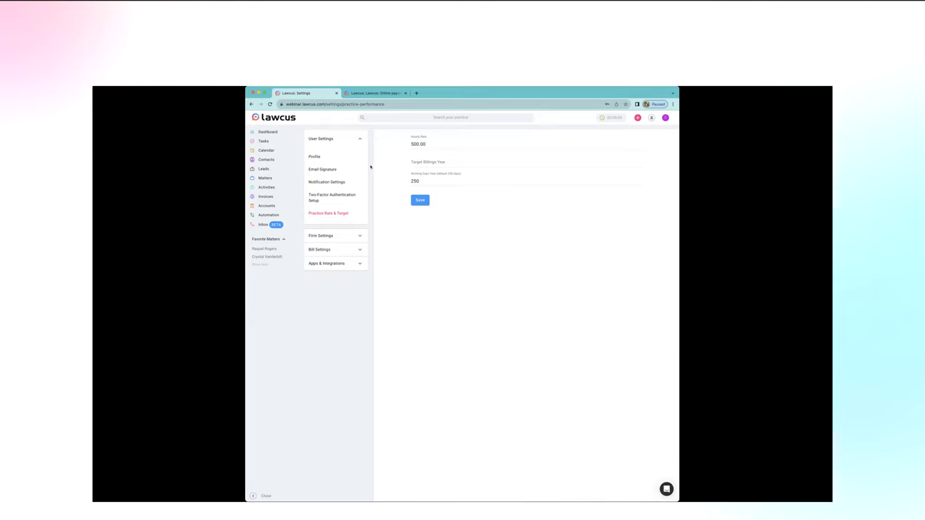
click(267, 178)
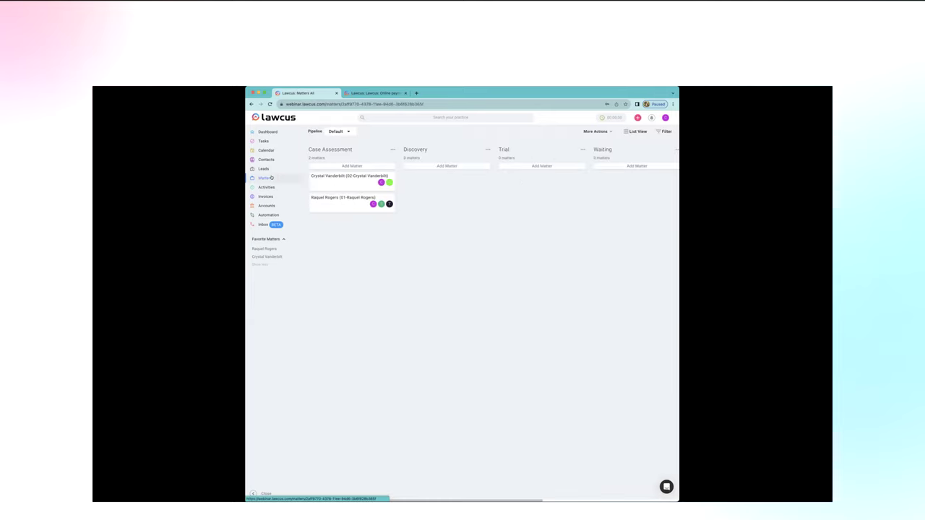
Open the first Case Assessment matter and its Edit matter form.
click(333, 184)
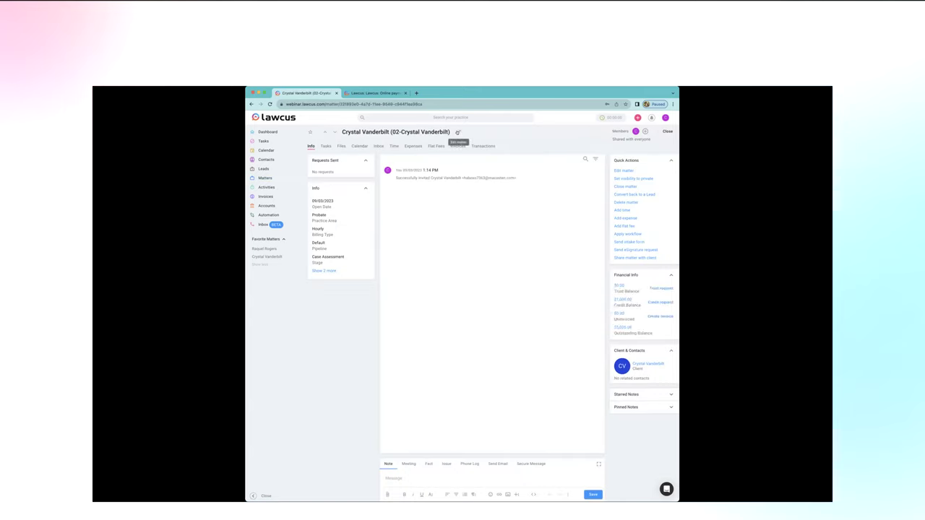
click(458, 133)
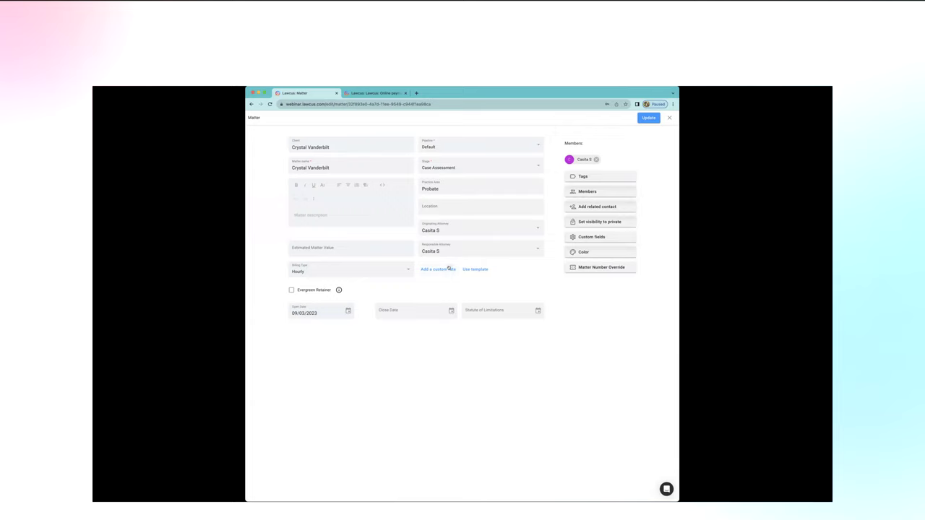
Add a custom rate line for Everyone on the matter and bring up the rate templates.
click(448, 268)
click(390, 287)
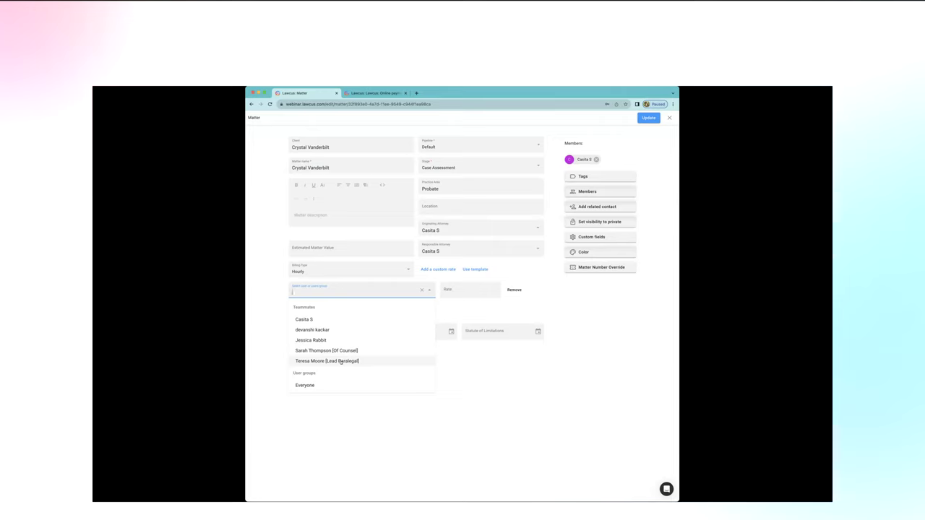
click(337, 361)
click(447, 291)
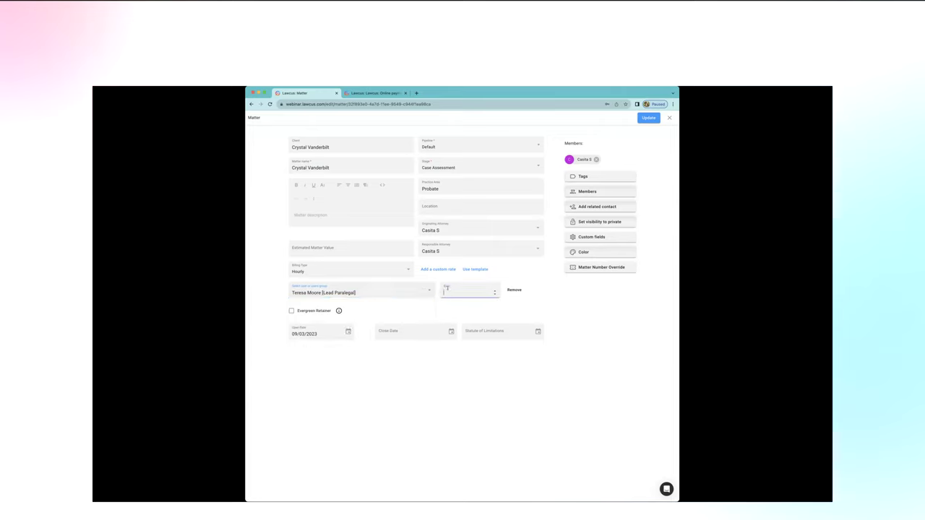
click(382, 288)
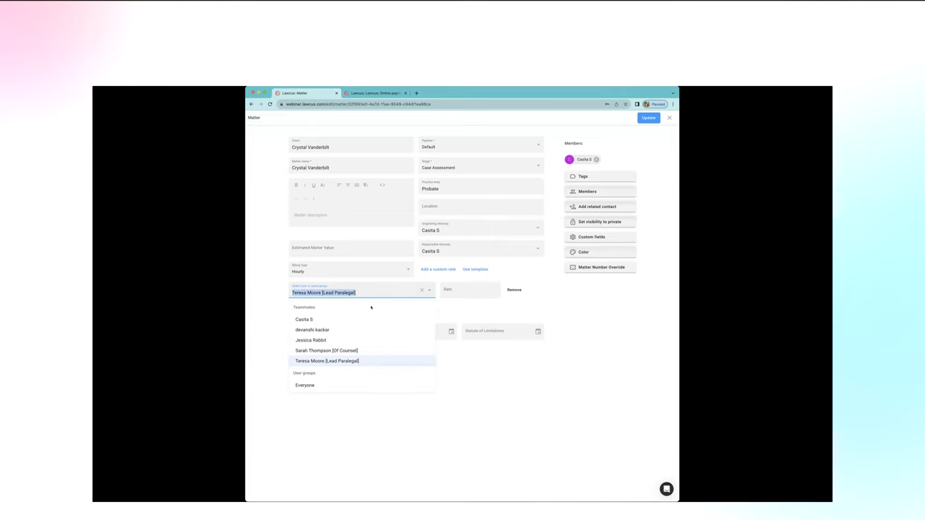
click(318, 385)
click(449, 290)
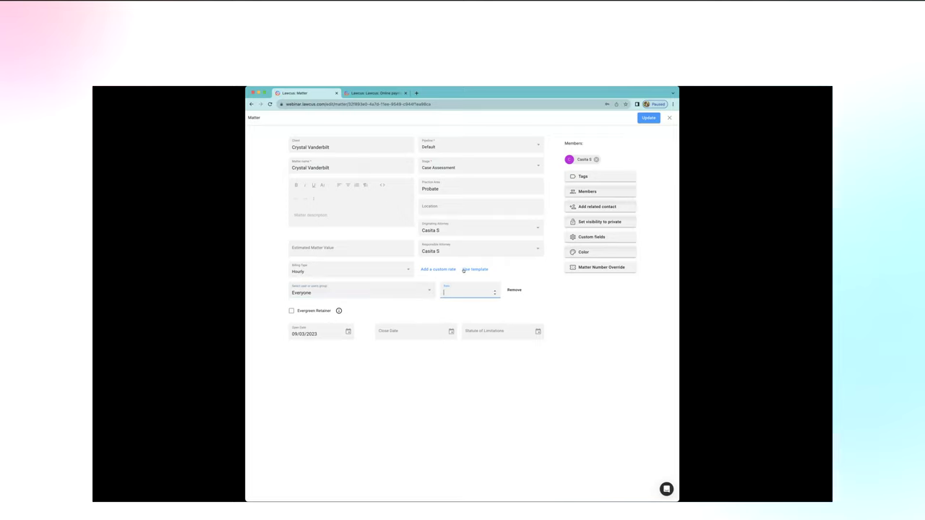
click(476, 269)
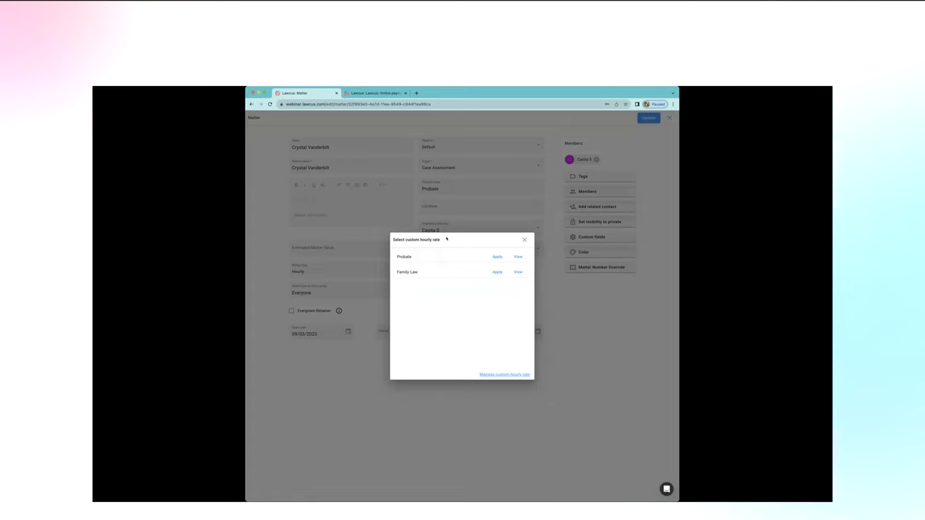
Apply the Probate template, adding Lead Paralegal 75 and Of Counsel 100 rates, then close the form.
click(497, 257)
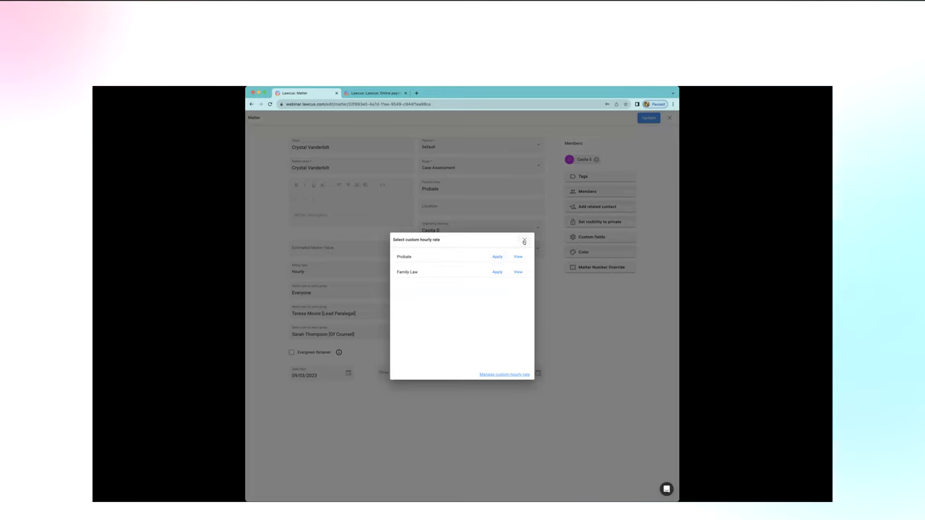
click(524, 241)
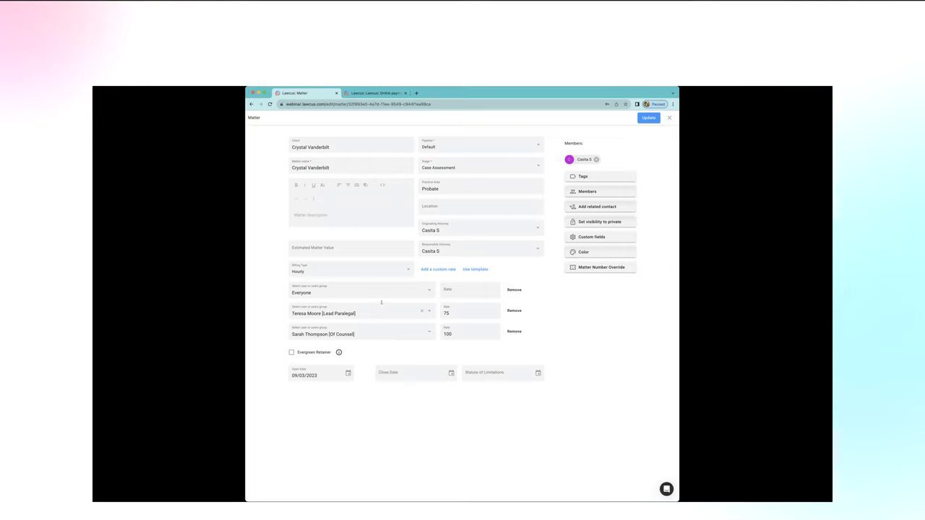
click(669, 118)
Review the Probate and Family Law custom hourly rates under Settings > Bill Settings.
click(665, 117)
click(637, 132)
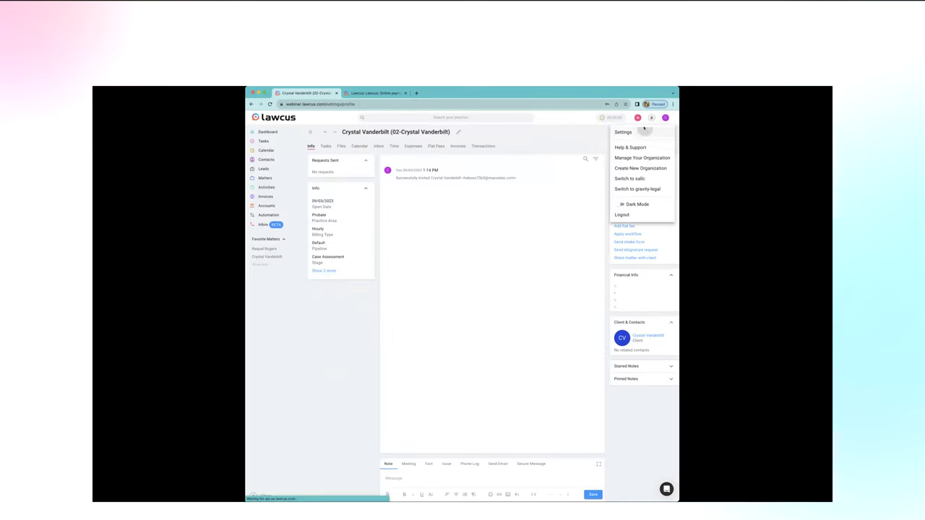
click(324, 248)
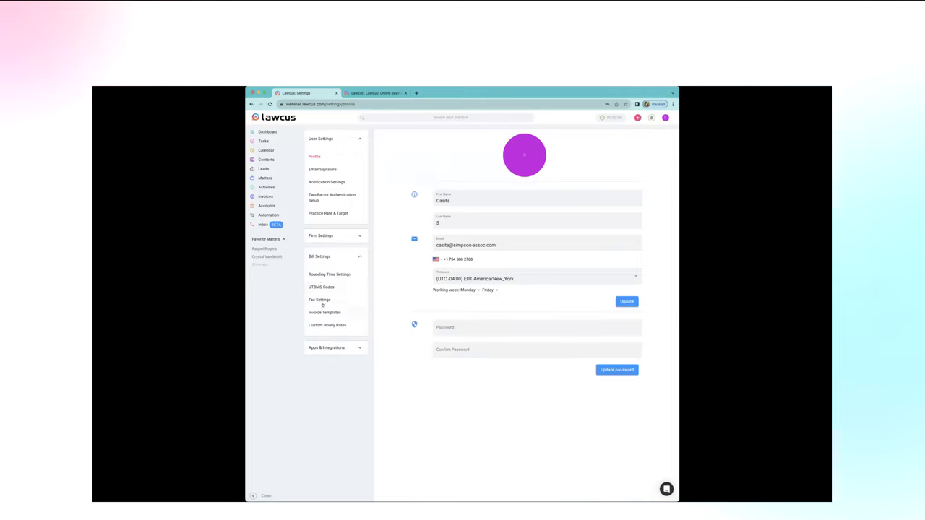
click(322, 324)
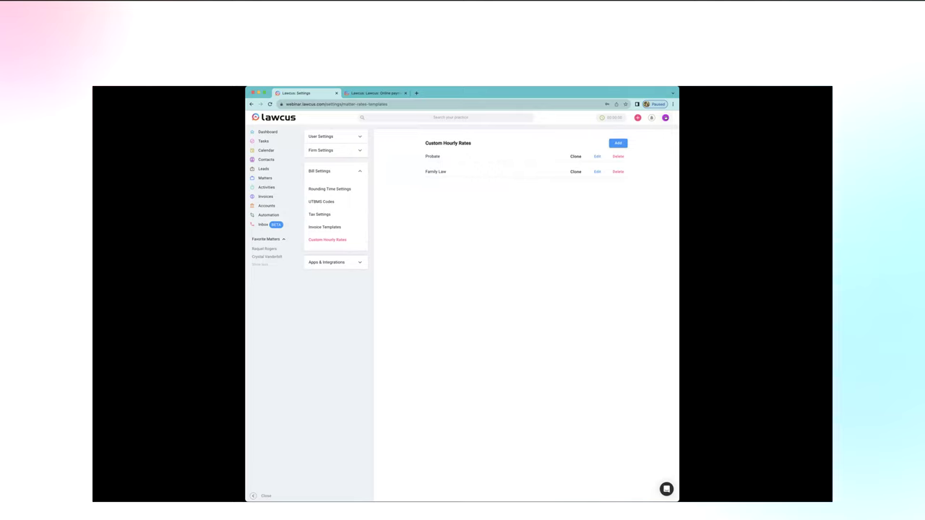
Return to the dashboard showing $1,531.25 work in progress and $5,025.06 outstanding.
click(664, 117)
click(450, 252)
click(272, 132)
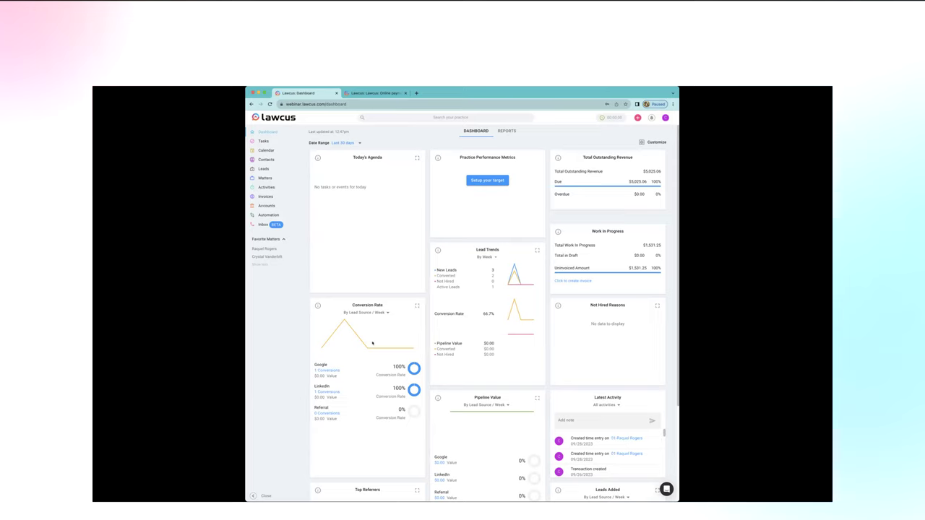
Advance past the billable activities, custom rates and billable hours slides to the demo recording.
key(Right)
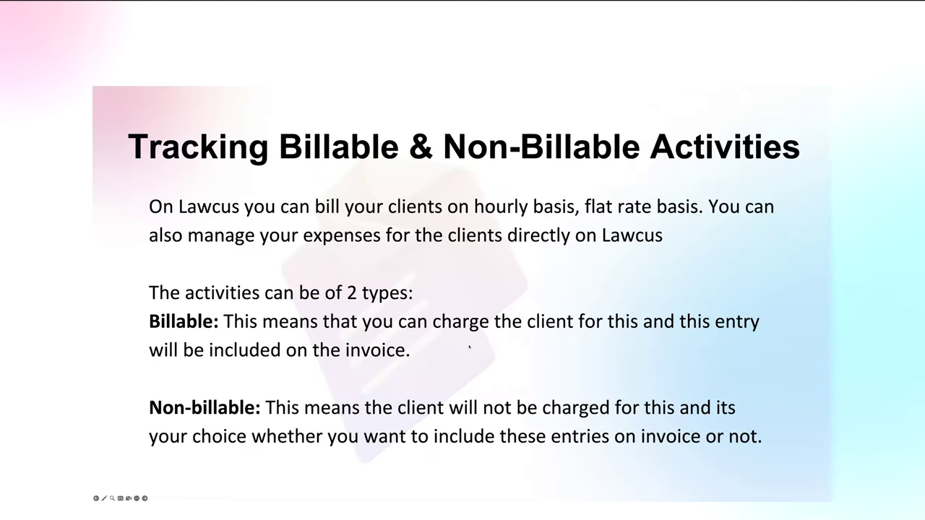
key(Right)
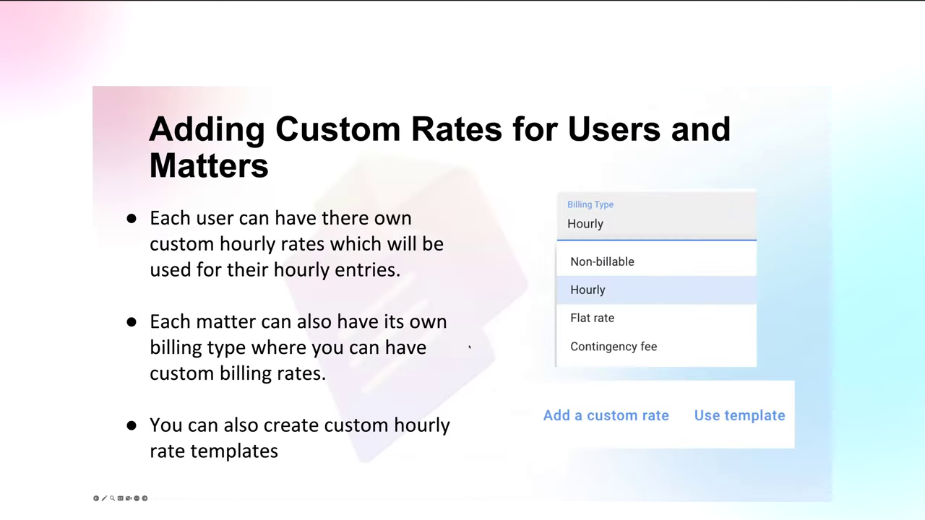
key(Right)
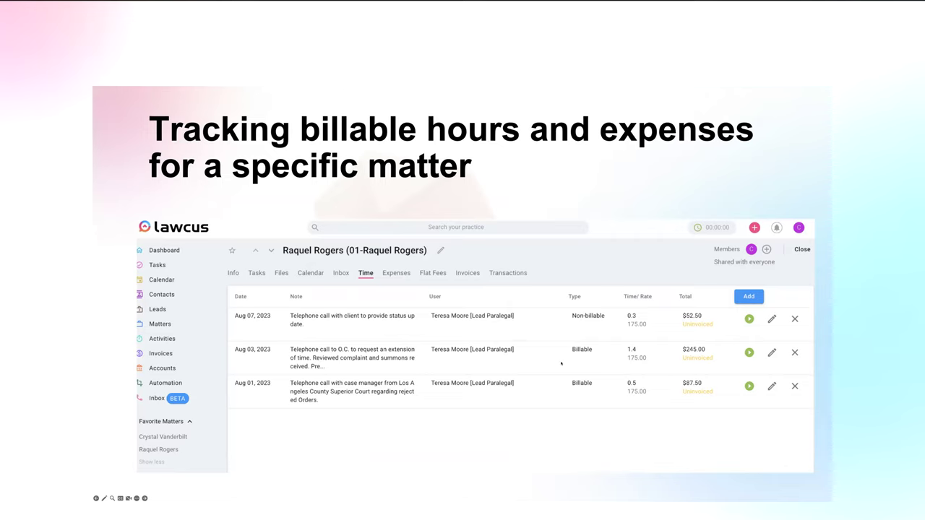
key(Right)
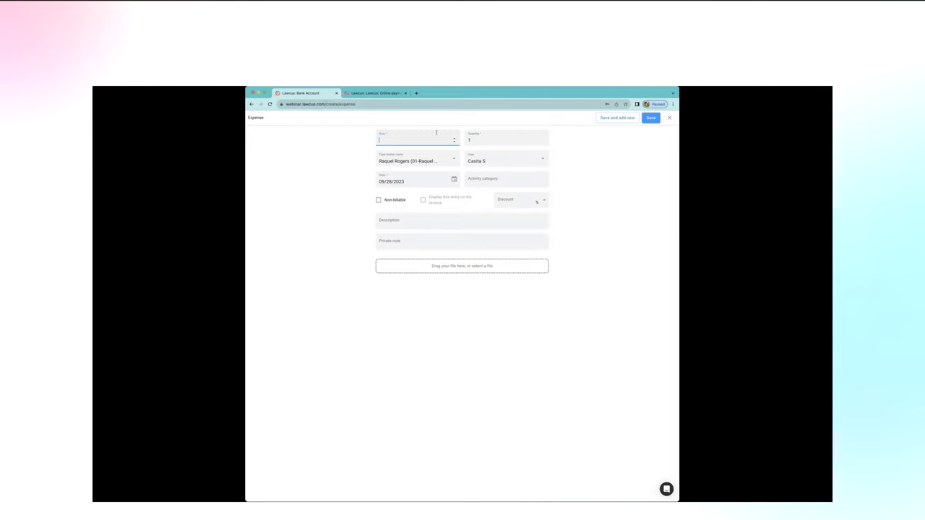
Clear the non-billable option, select the Rate field, then discard the unsaved expense form.
click(458, 266)
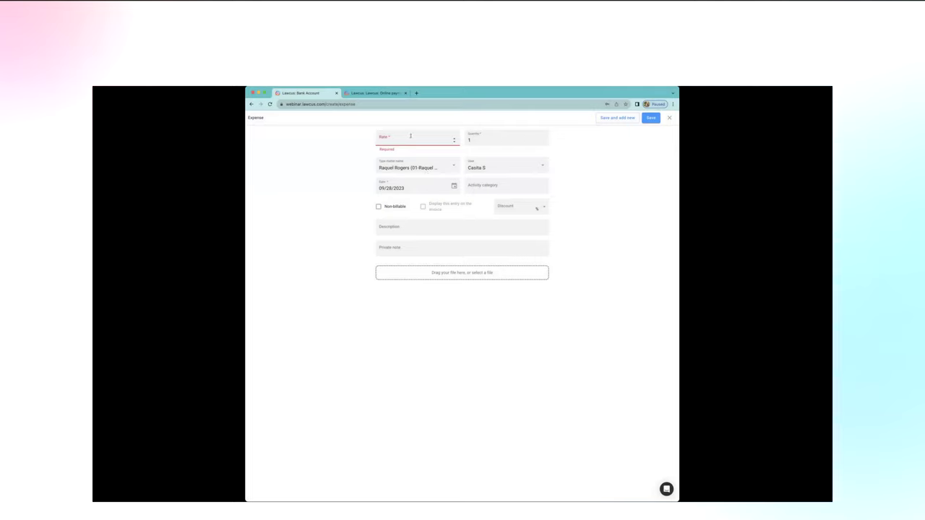
click(408, 136)
click(667, 117)
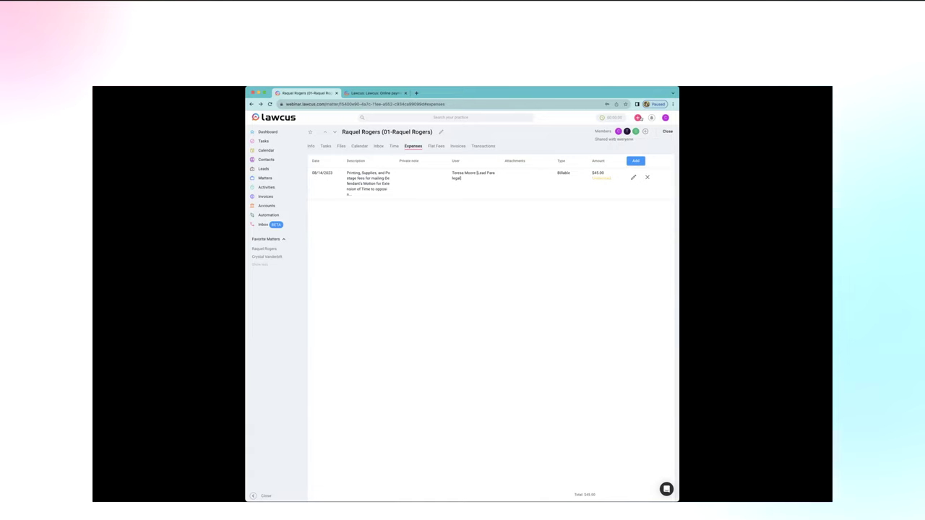
click(638, 117)
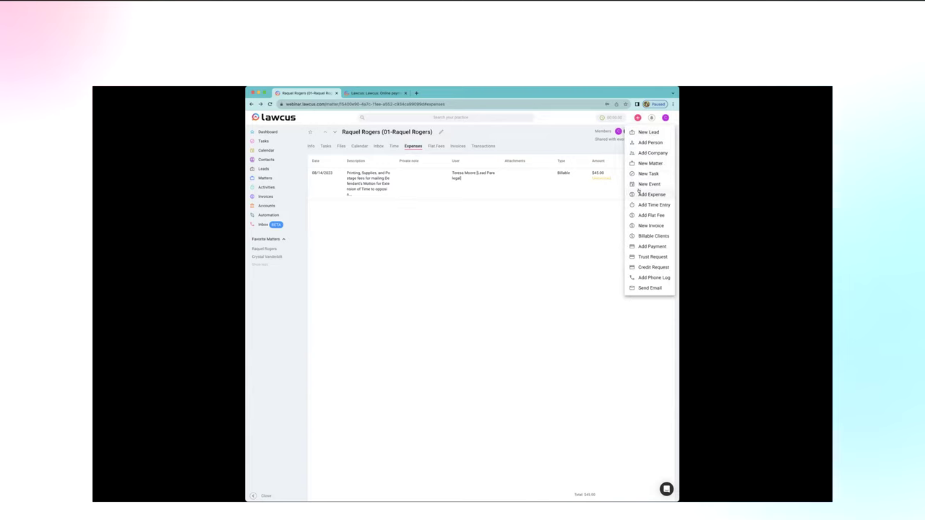
click(641, 194)
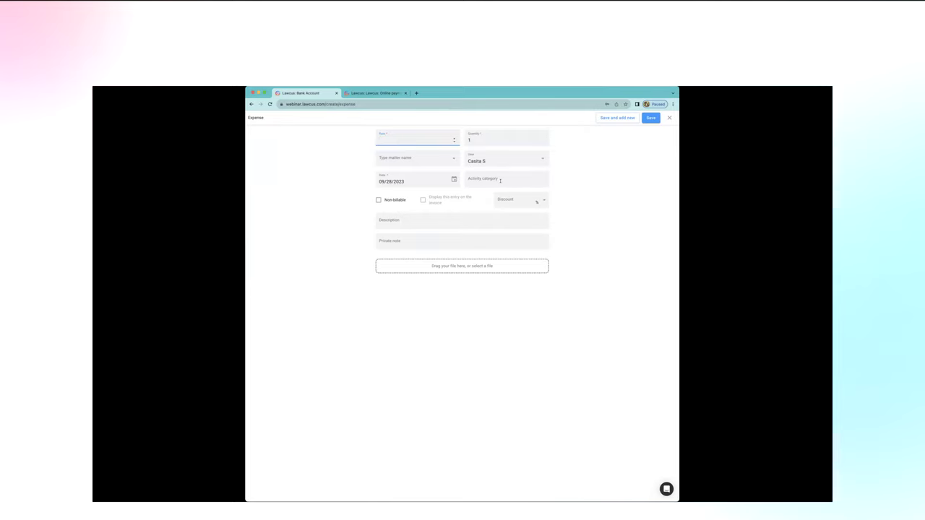
click(417, 162)
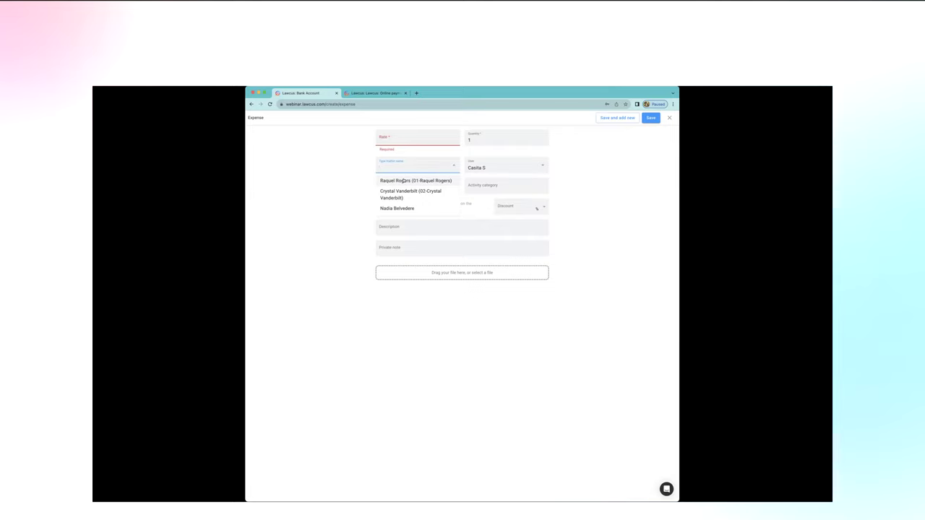
click(404, 180)
click(403, 136)
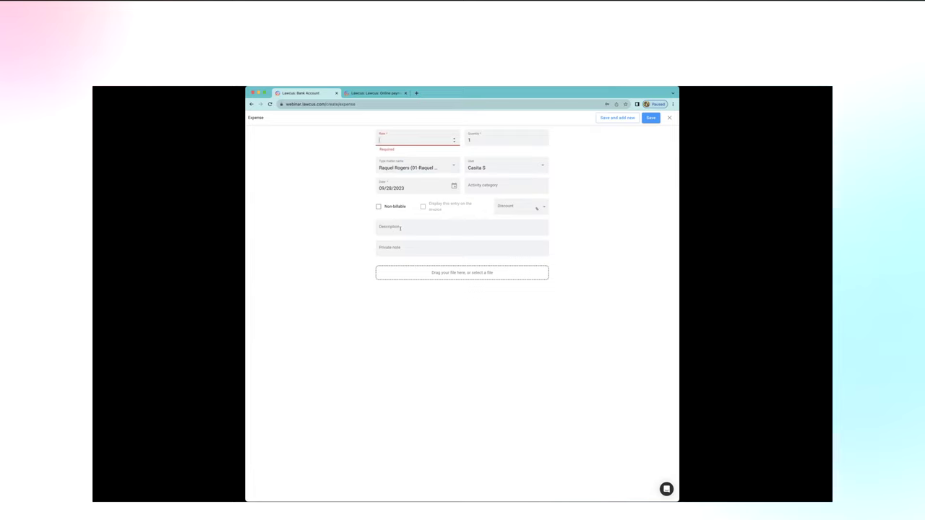
click(377, 206)
click(422, 206)
click(487, 165)
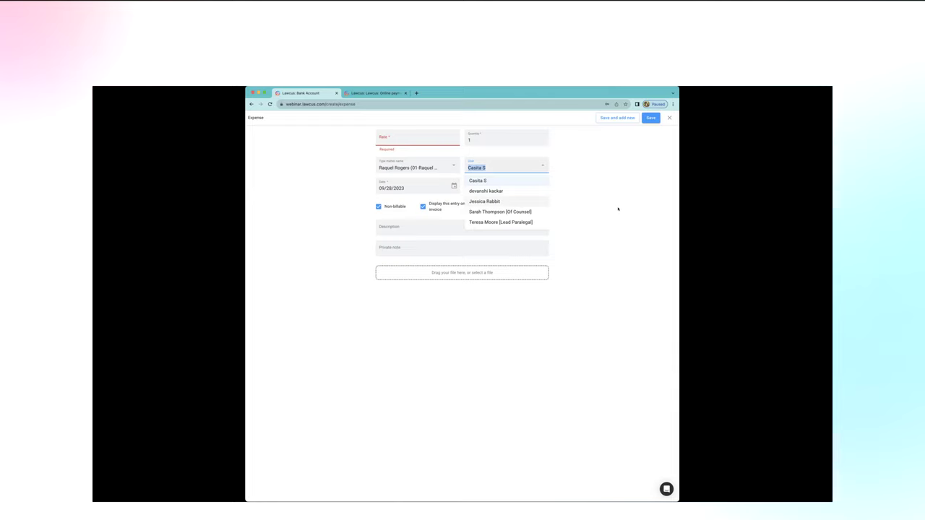
click(618, 208)
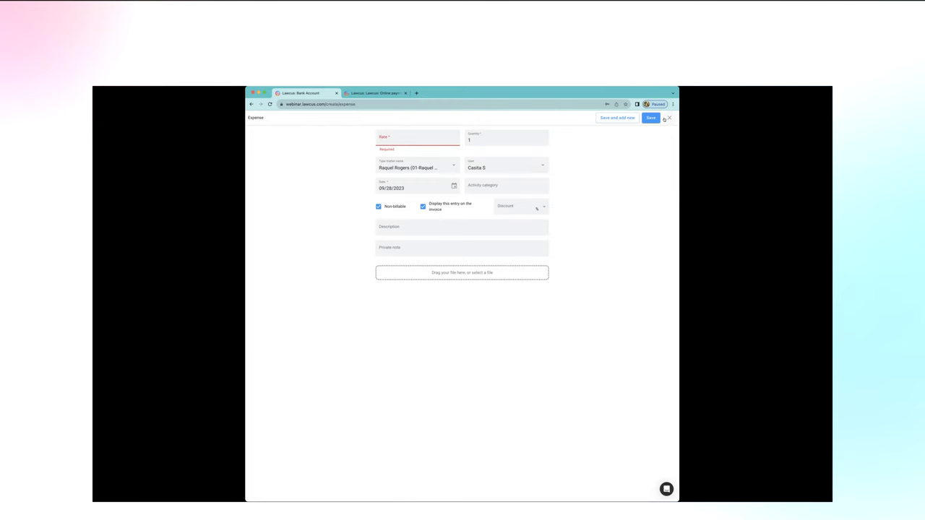
click(666, 118)
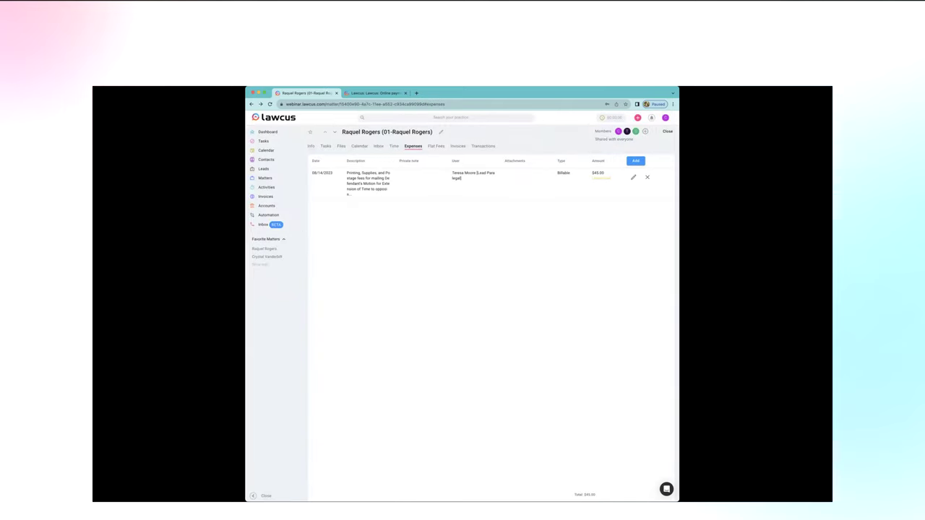
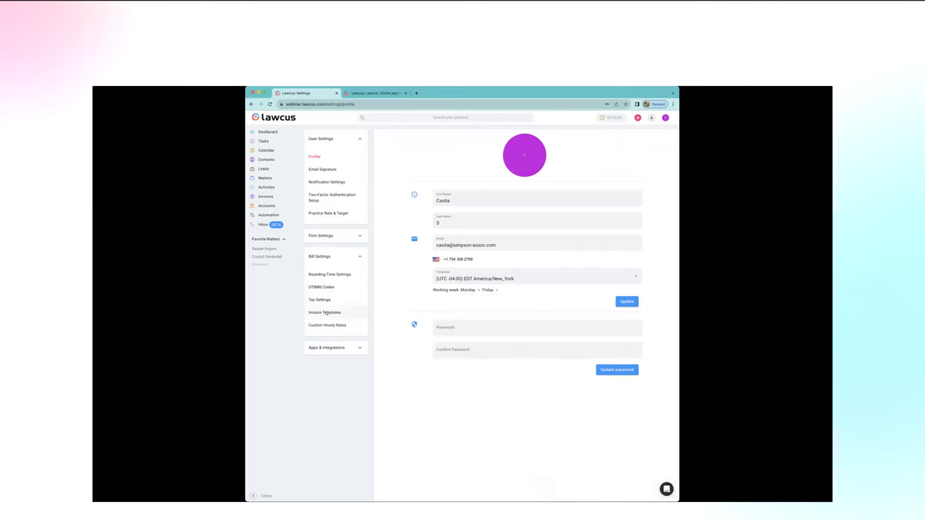
Open Invoice Templates in Bill Settings and start a new invoice template.
click(325, 312)
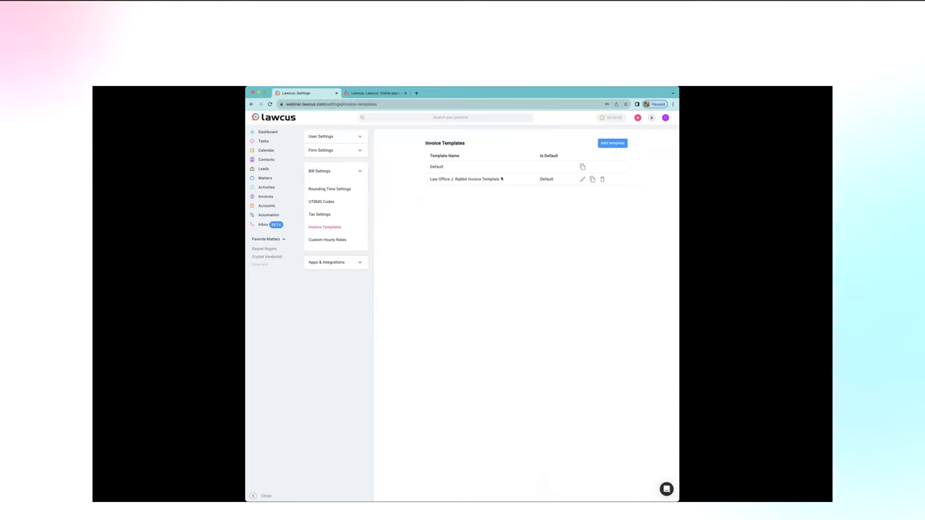
click(605, 145)
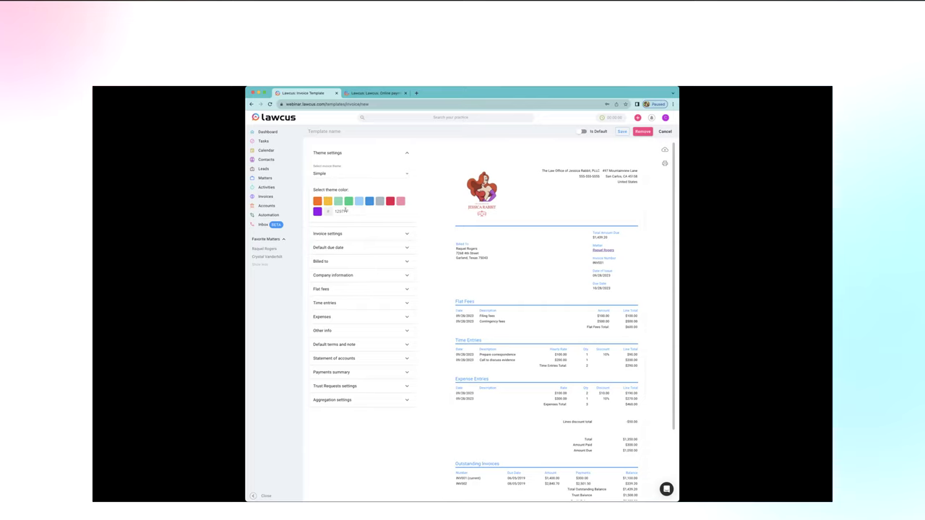
Try the Modern invoice theme, then switch the template back to Simple.
drag(346, 210, 332, 209)
click(345, 175)
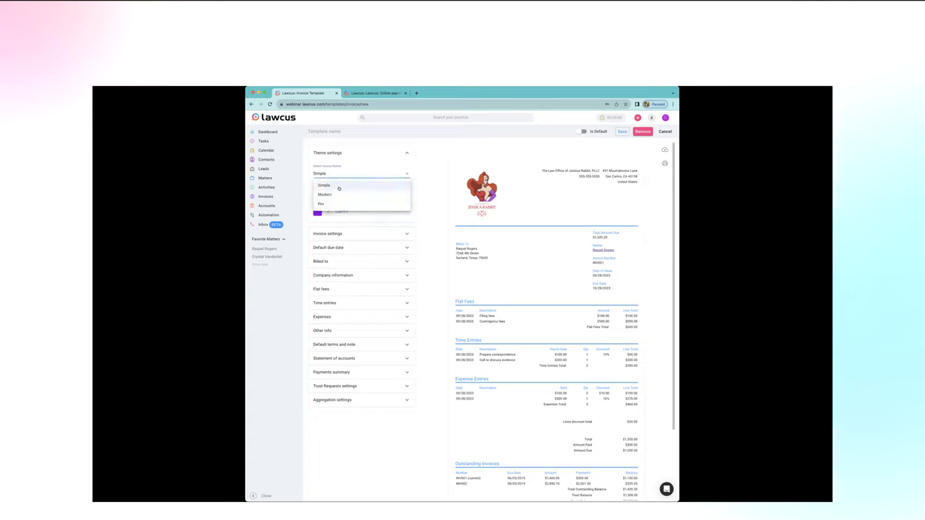
click(336, 194)
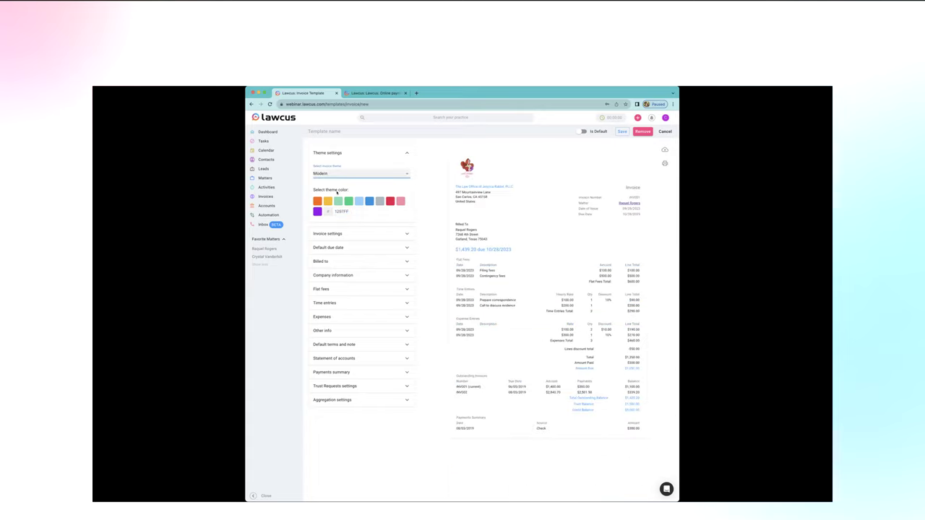
click(331, 174)
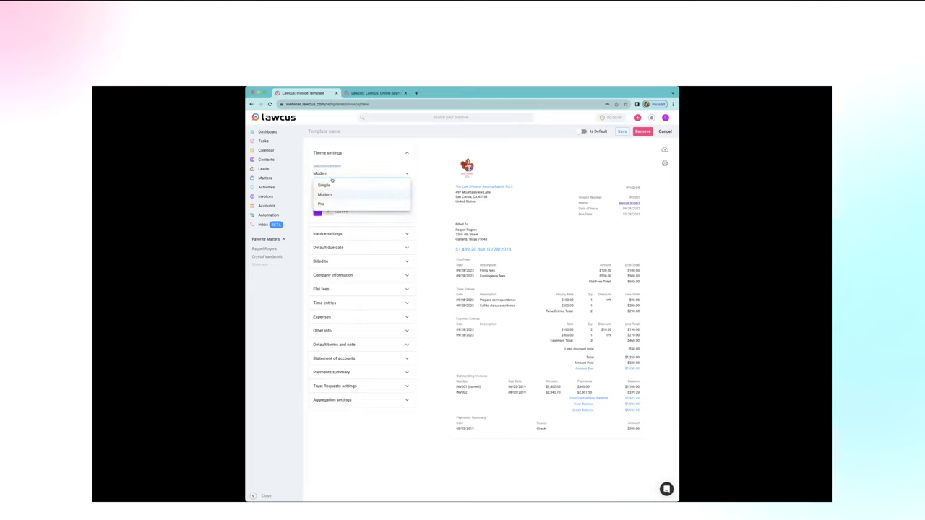
click(329, 186)
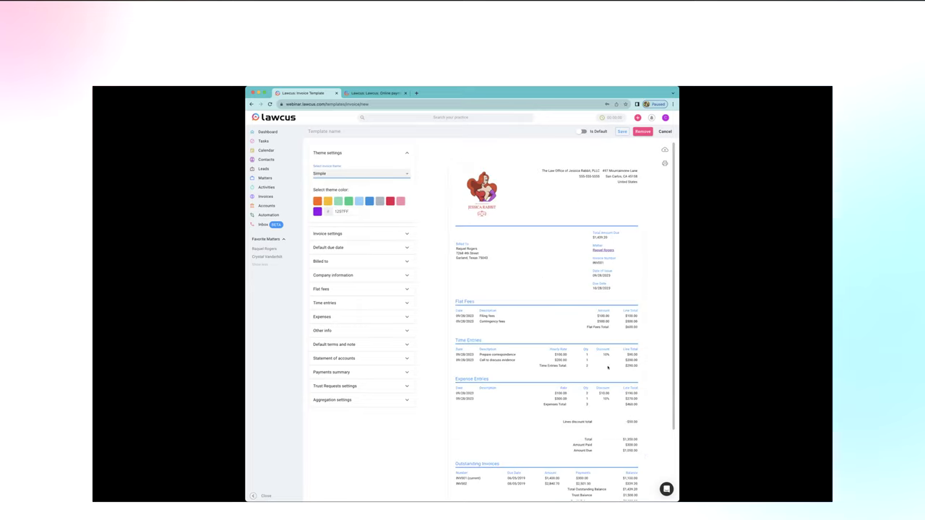
Expand Invoice settings and confirm the currency stays United States dollar.
click(378, 233)
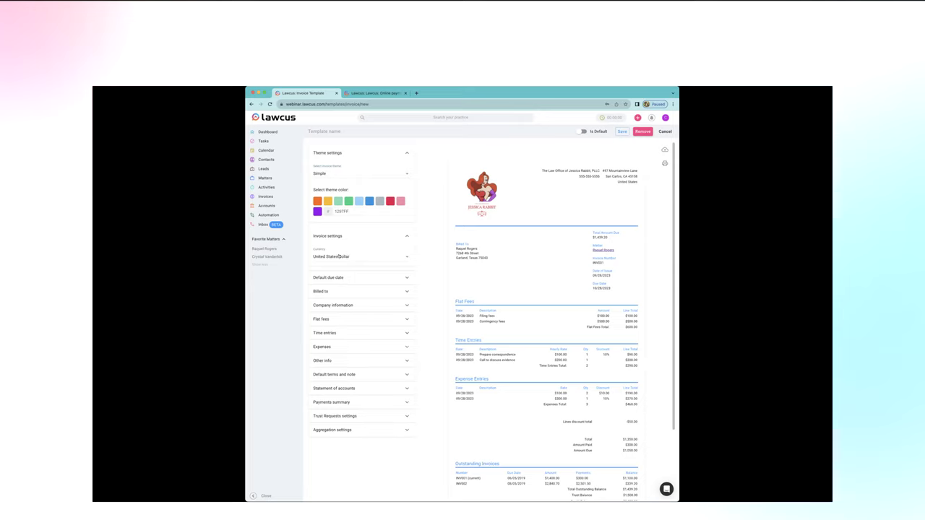
click(339, 256)
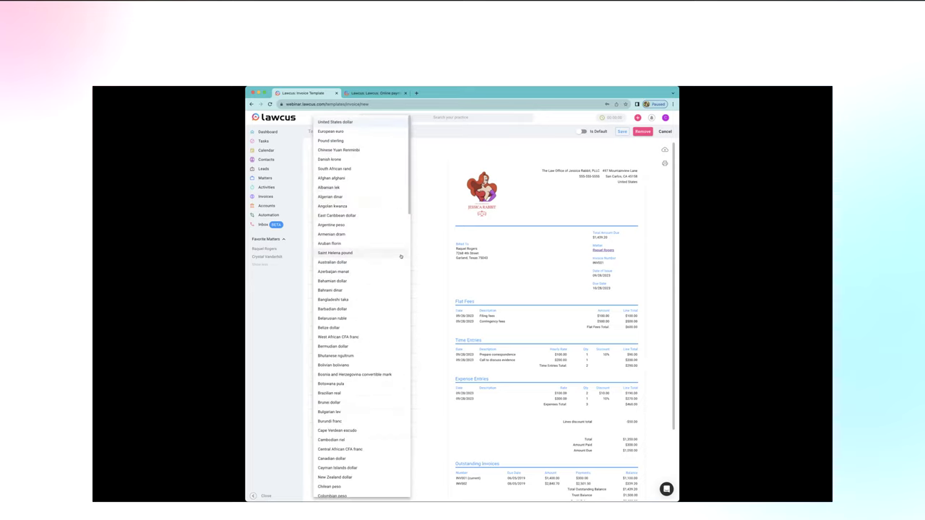
click(422, 256)
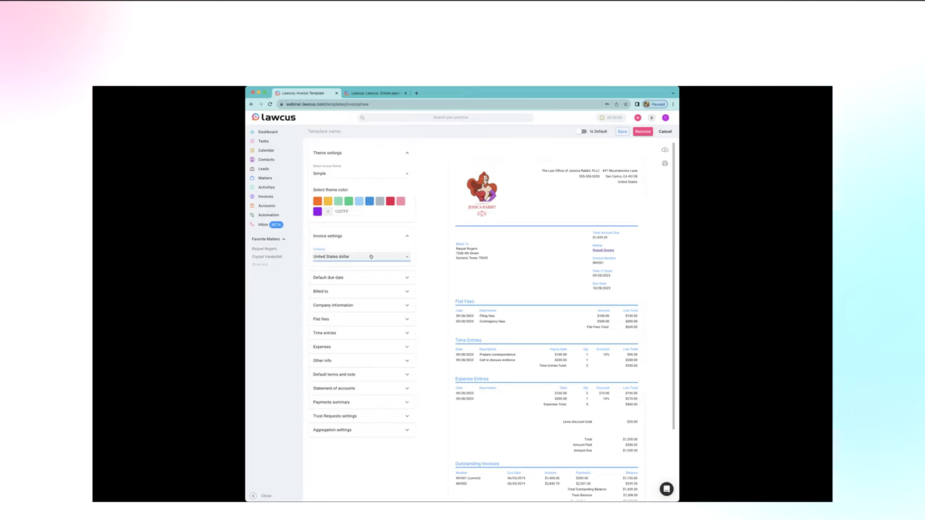
click(371, 256)
click(366, 252)
click(332, 131)
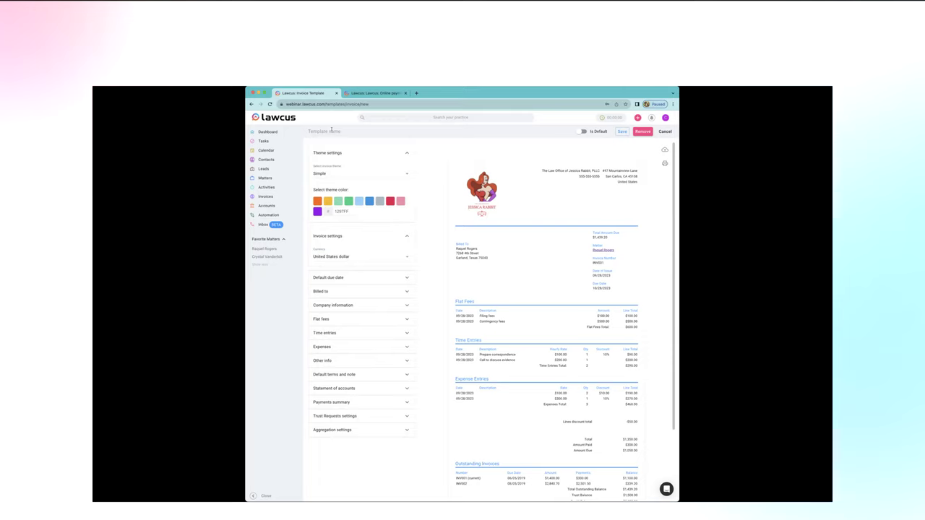
Review the 30-day default due date and expand the Billed to options.
click(346, 279)
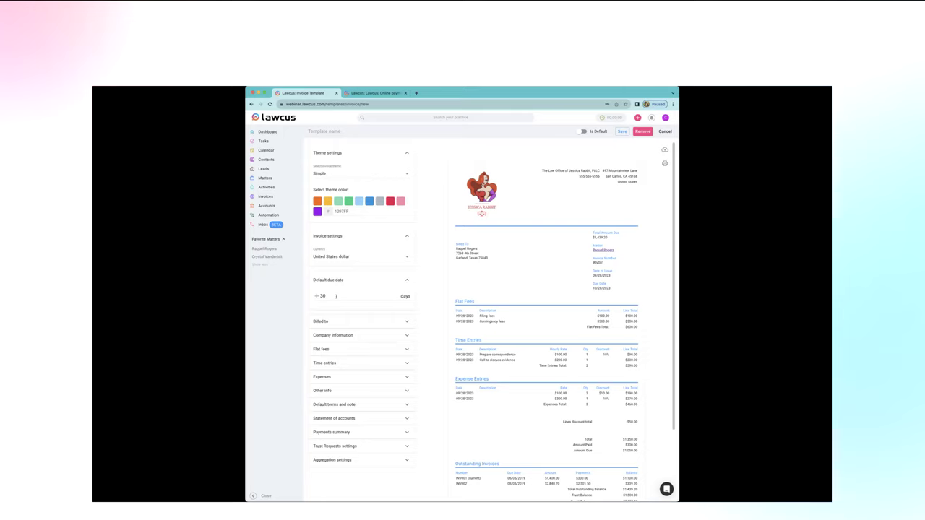
click(336, 323)
scroll(336, 362, down, 2)
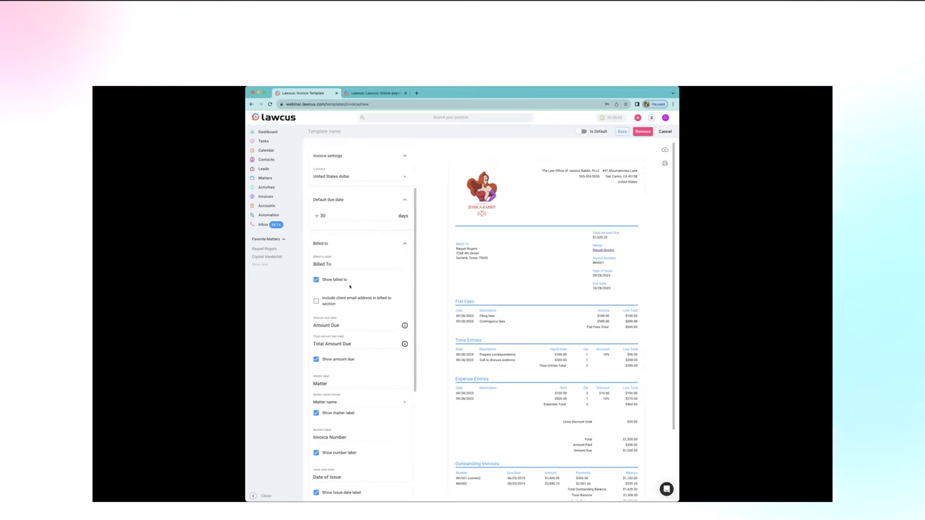
scroll(330, 303, down, 2)
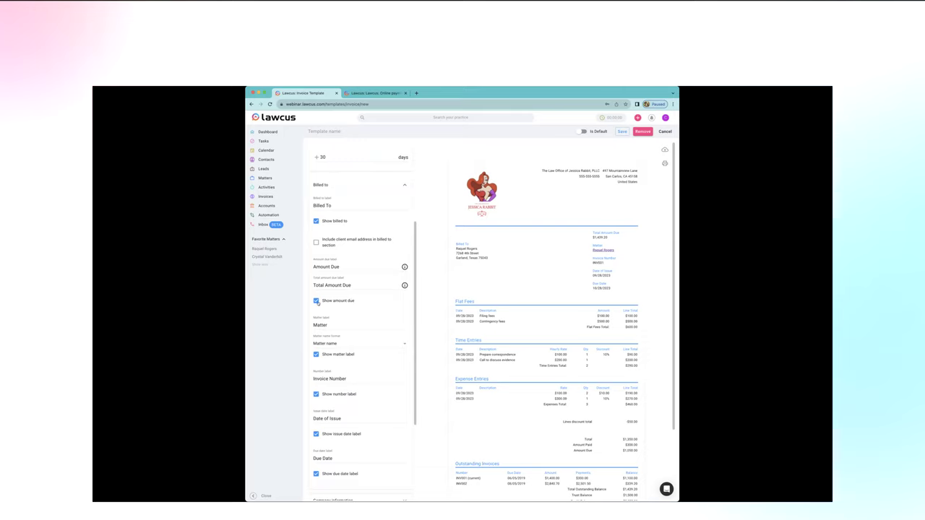
Toggle the Matter label and amount due off and back on, leaving both shown.
click(316, 355)
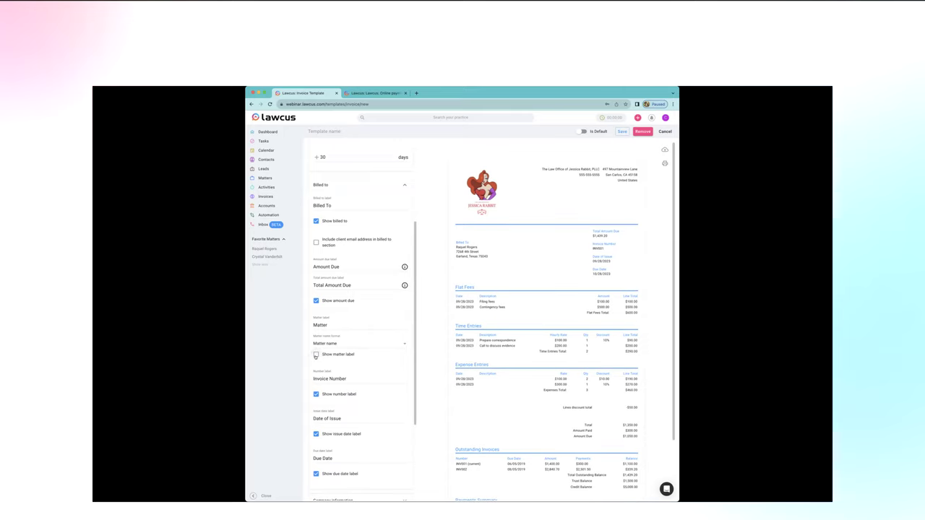
click(316, 355)
click(316, 355)
click(316, 355)
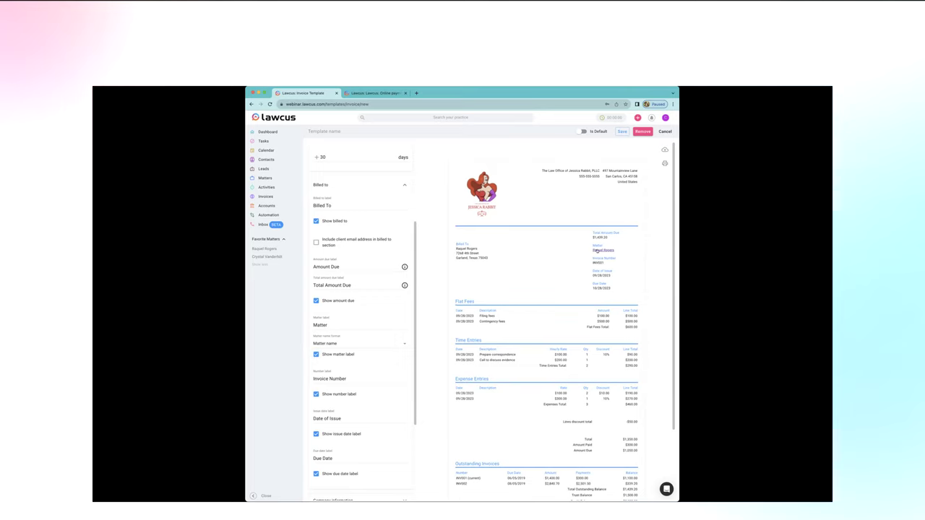
scroll(337, 400, down, 2)
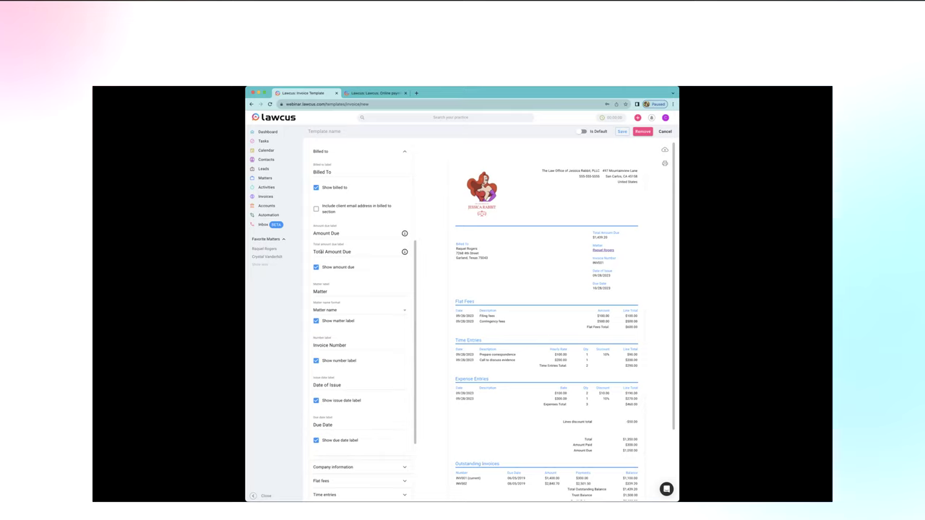
click(315, 266)
click(316, 266)
scroll(350, 291, down, 1)
scroll(350, 291, down, 3)
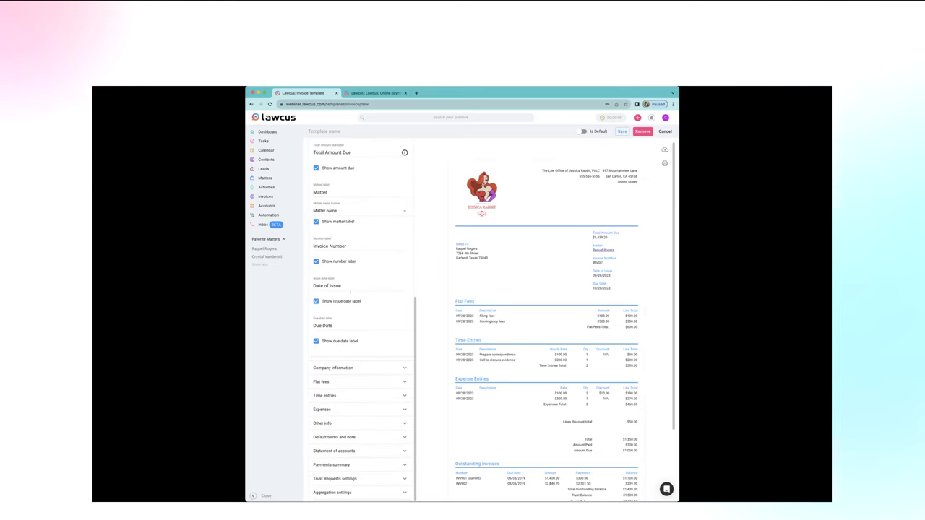
click(351, 365)
Scroll past the company information settings and expand the Flat fees options.
scroll(354, 289, down, 4)
scroll(354, 260, down, 2)
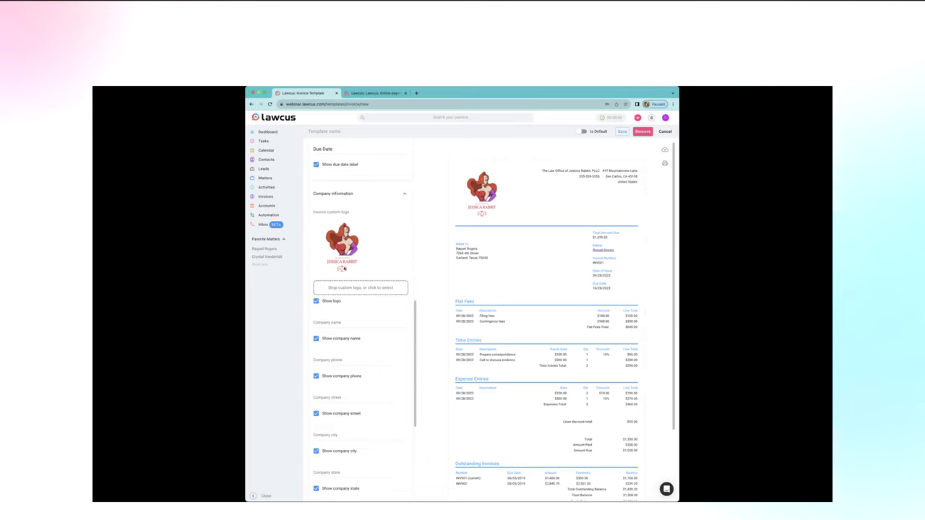
scroll(352, 322, down, 2)
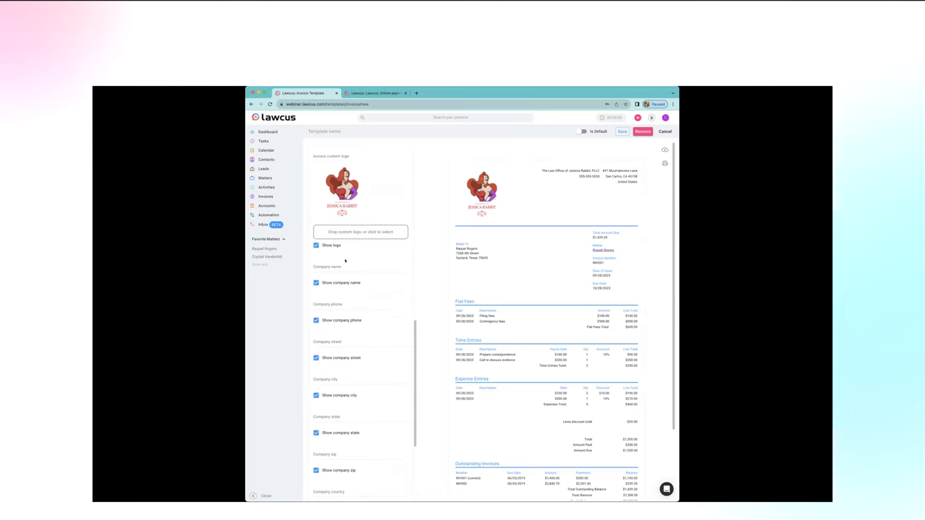
scroll(341, 316, down, 1)
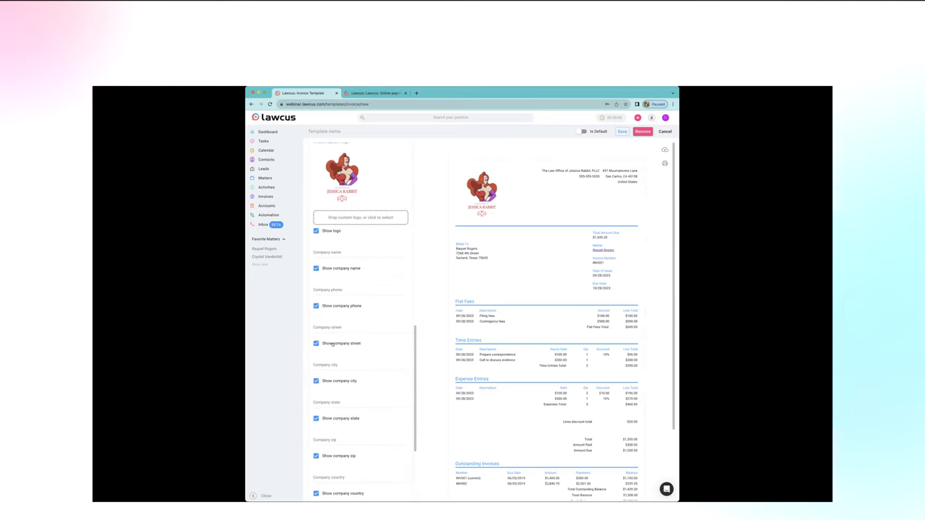
scroll(347, 294, down, 2)
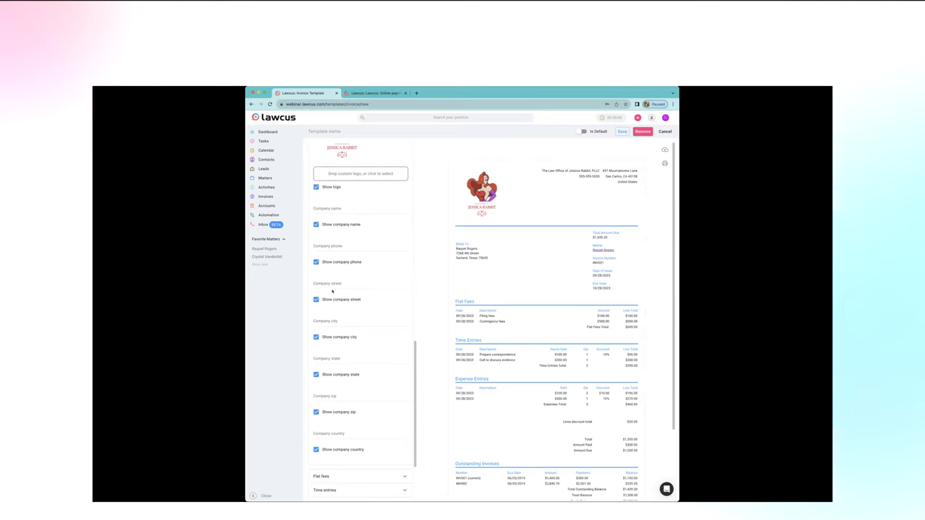
scroll(353, 291, down, 4)
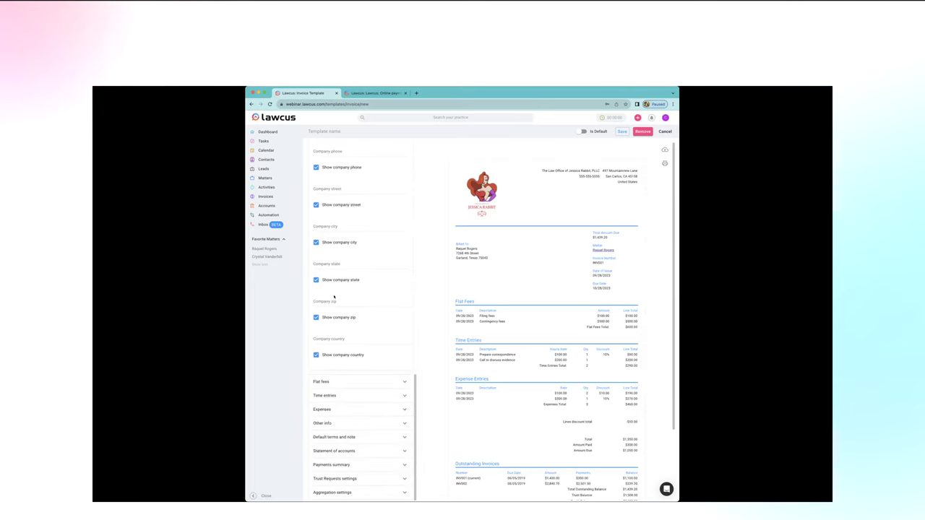
click(334, 384)
Uncheck Show flat fees label so the heading is hidden, then collapse Flat fees.
scroll(333, 385, down, 4)
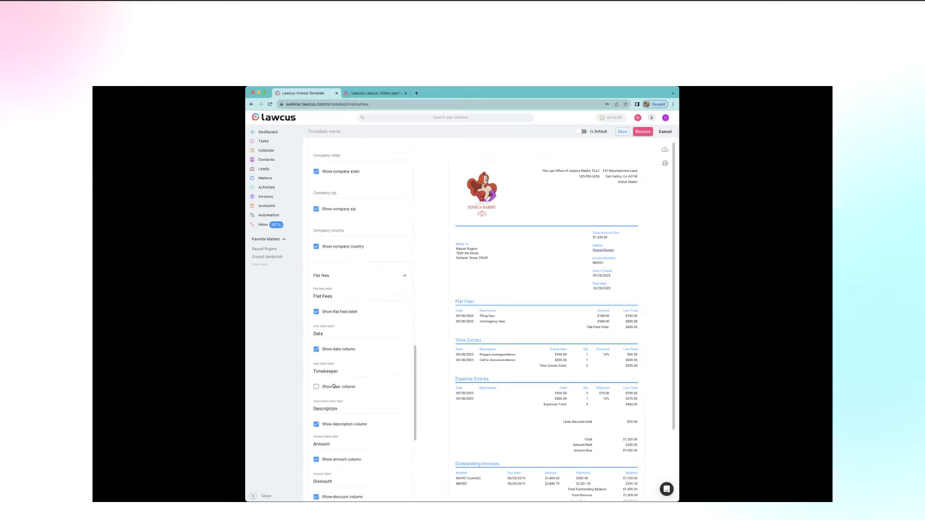
scroll(333, 385, down, 2)
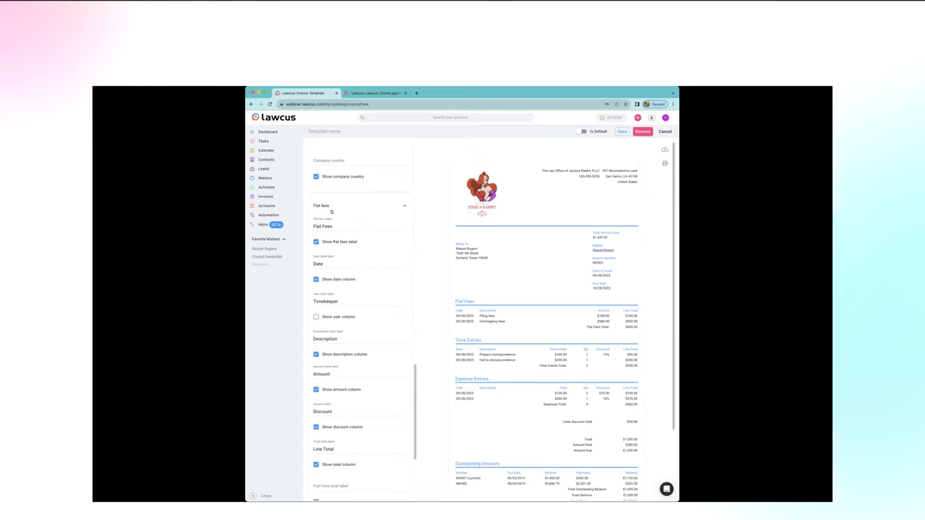
click(315, 243)
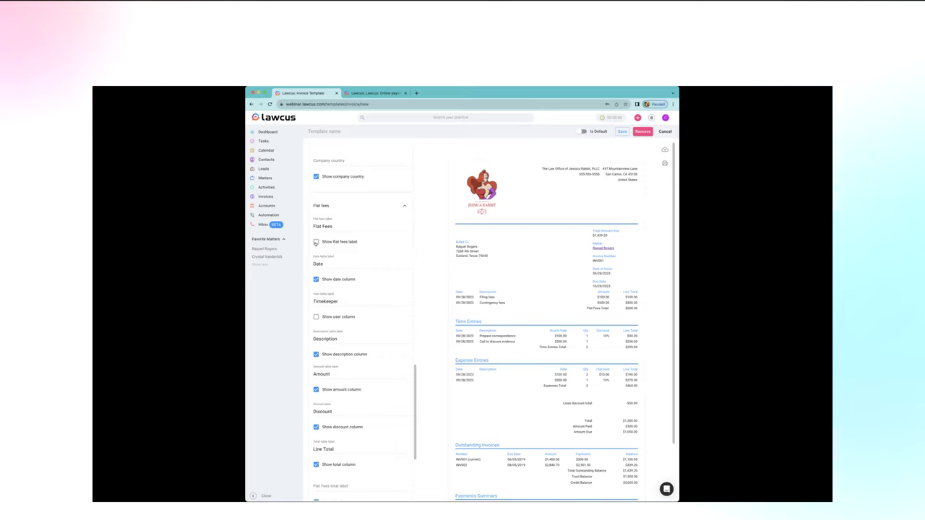
click(316, 242)
click(316, 243)
click(387, 205)
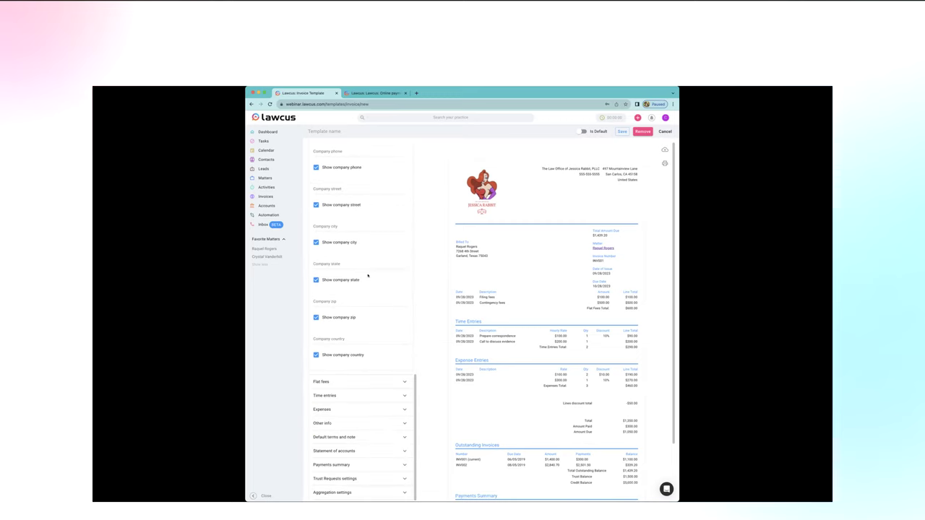
click(327, 395)
Collapse Time entries and Expenses, then review Other info: subtotal, discount, total, note and terms.
click(326, 400)
click(320, 410)
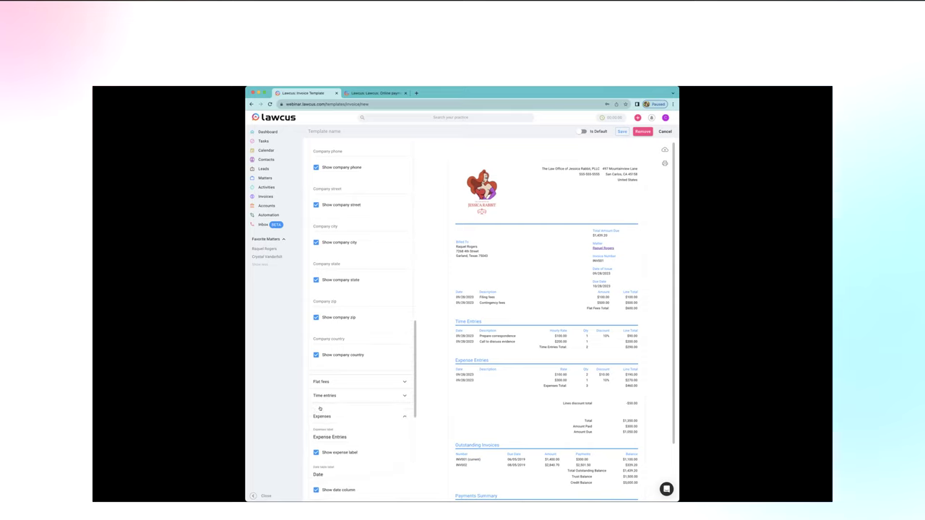
click(320, 410)
click(321, 425)
scroll(323, 405, down, 2)
scroll(324, 397, down, 1)
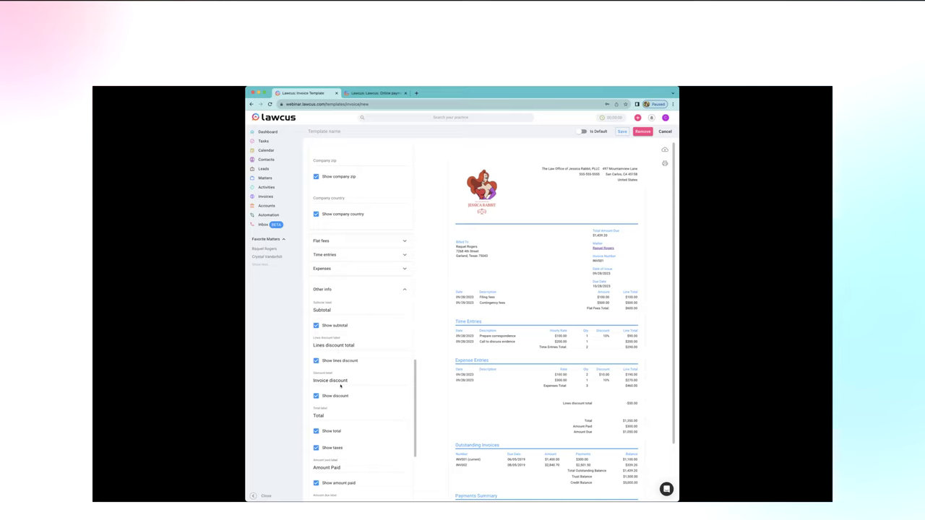
scroll(341, 387, down, 3)
scroll(334, 368, down, 2)
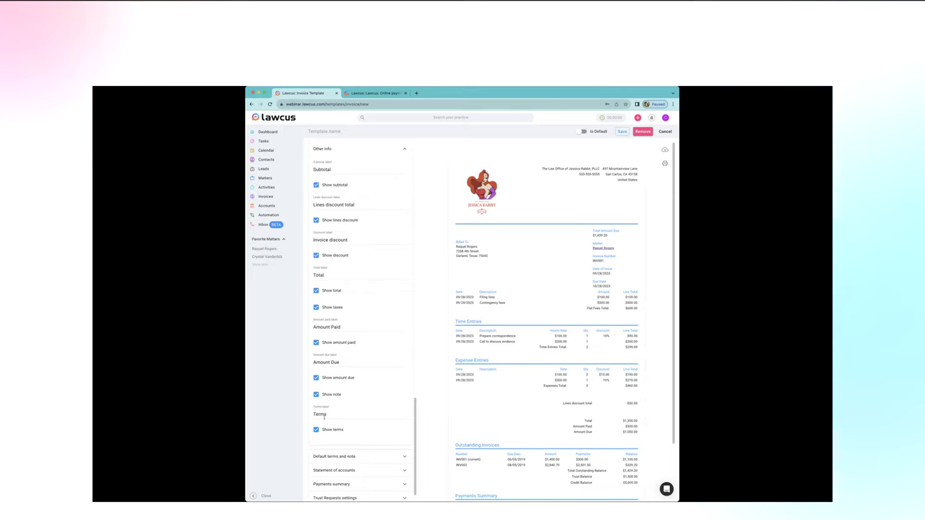
scroll(321, 413, down, 1)
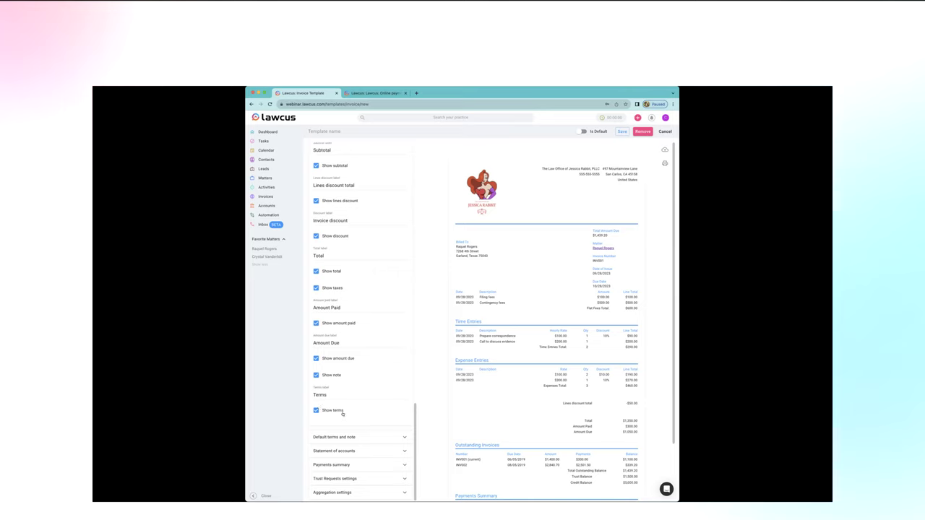
Look over the default terms and note fields, then expand Statement of accounts.
click(345, 438)
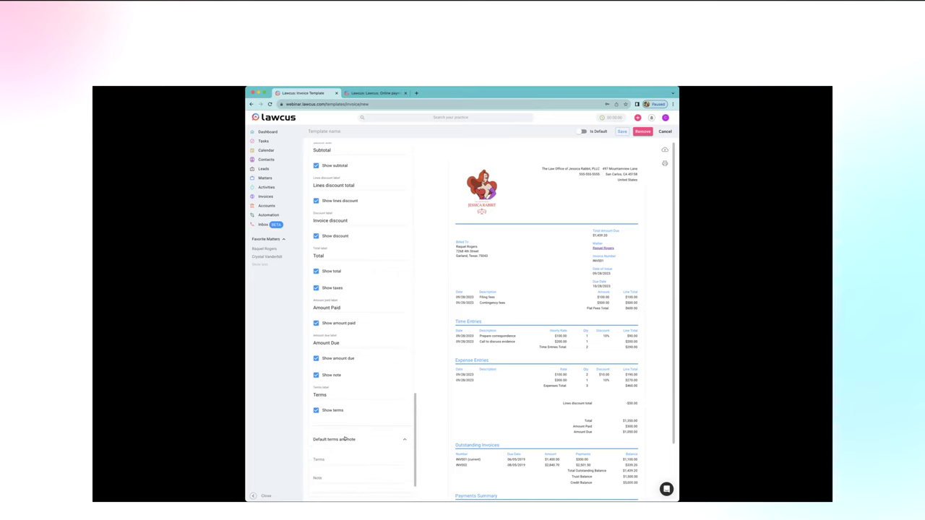
click(319, 407)
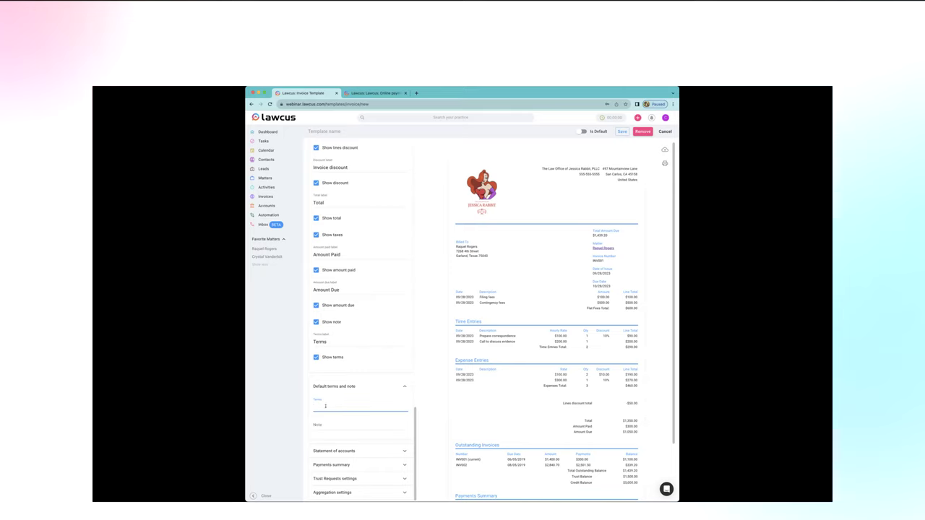
click(317, 425)
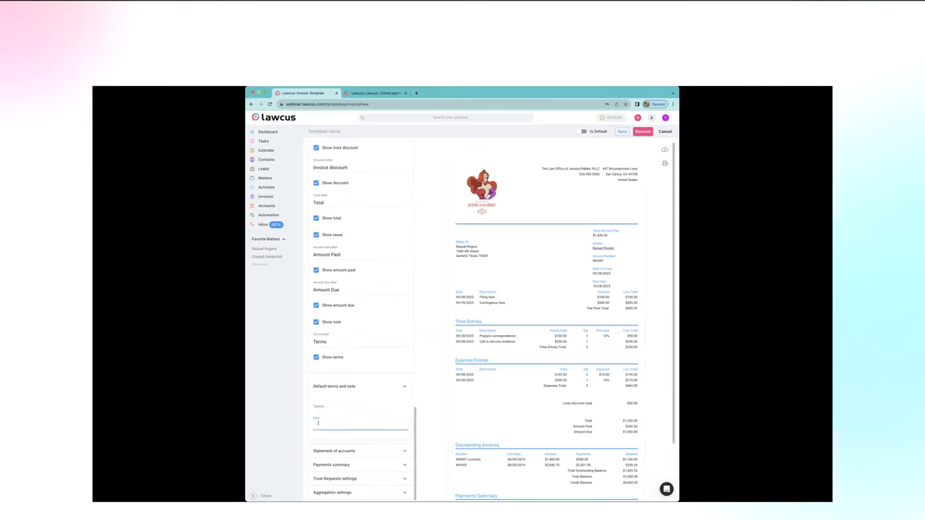
click(334, 448)
scroll(336, 438, down, 3)
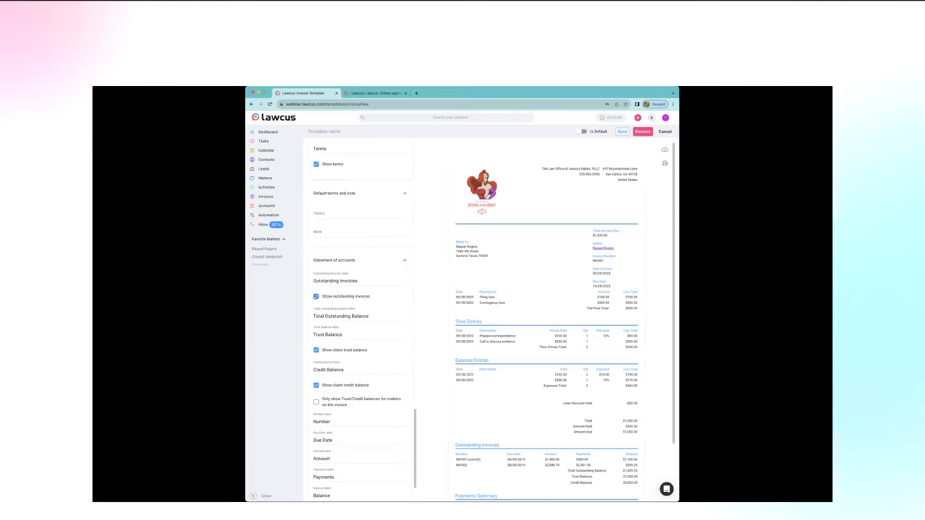
Hide outstanding invoices while keeping client trust and credit balances shown.
click(315, 296)
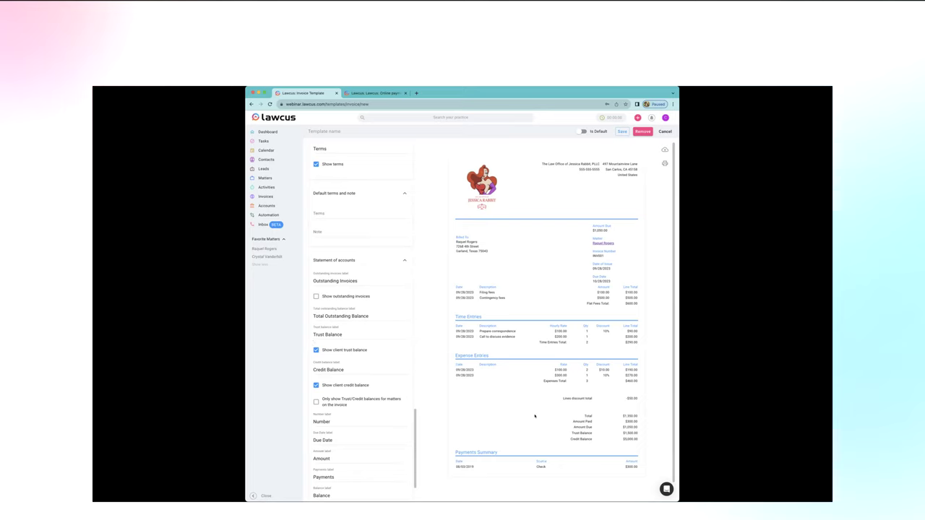
scroll(535, 417, down, 1)
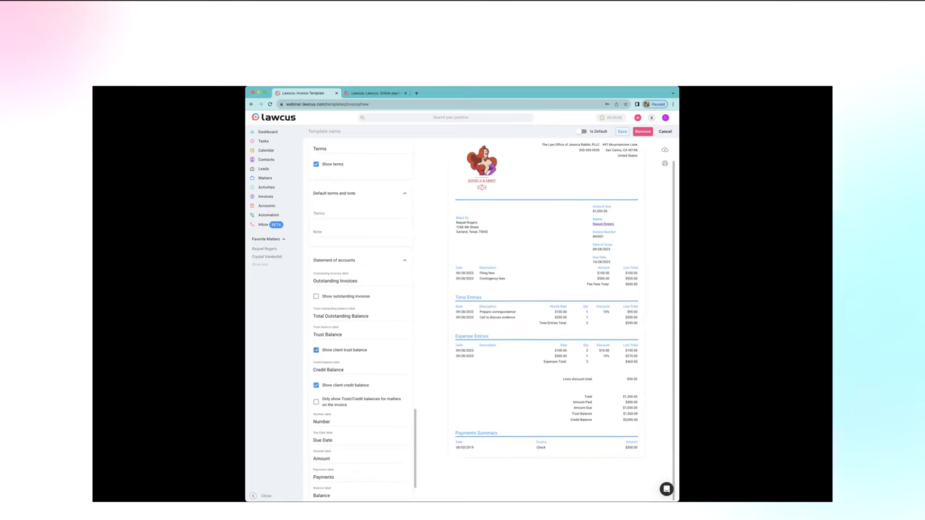
click(316, 349)
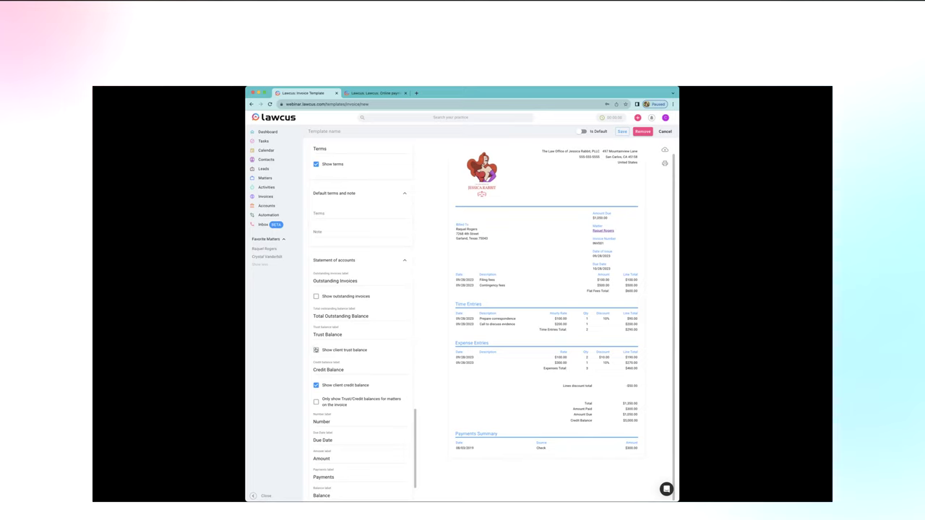
click(316, 350)
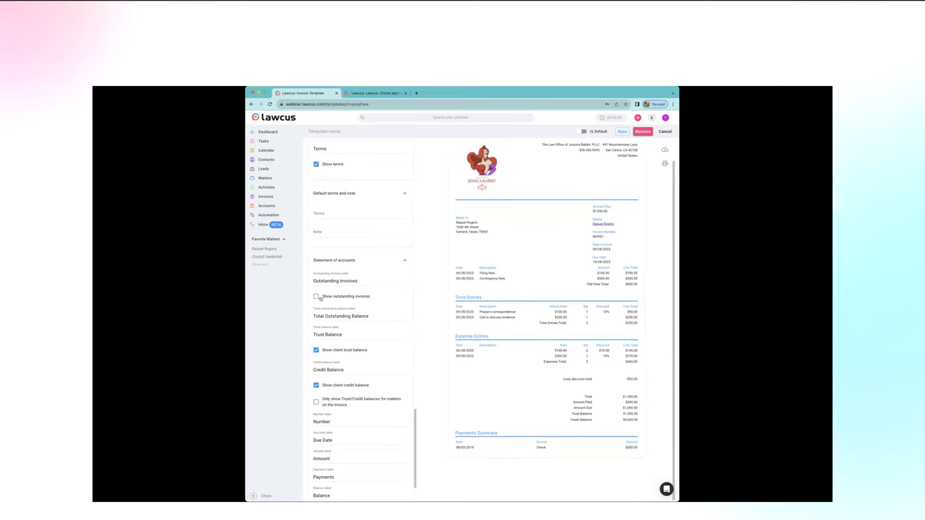
scroll(340, 373, down, 2)
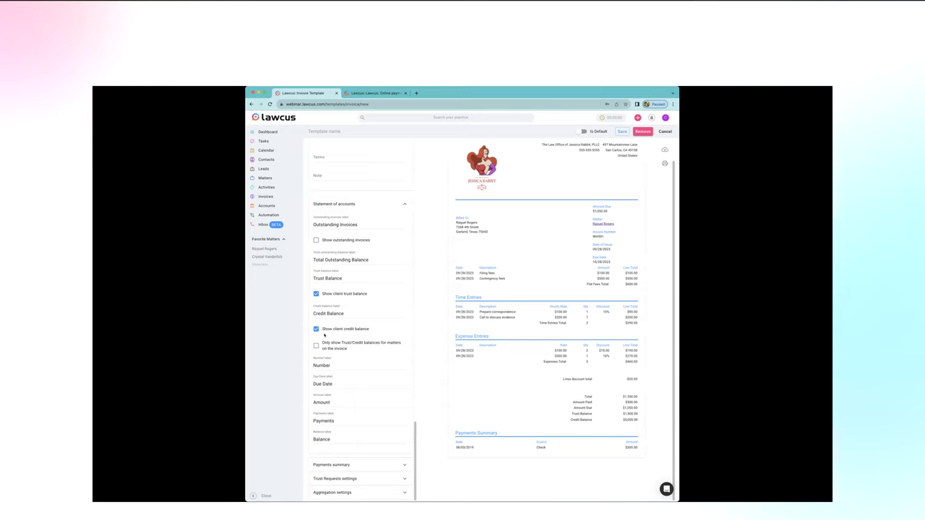
click(316, 328)
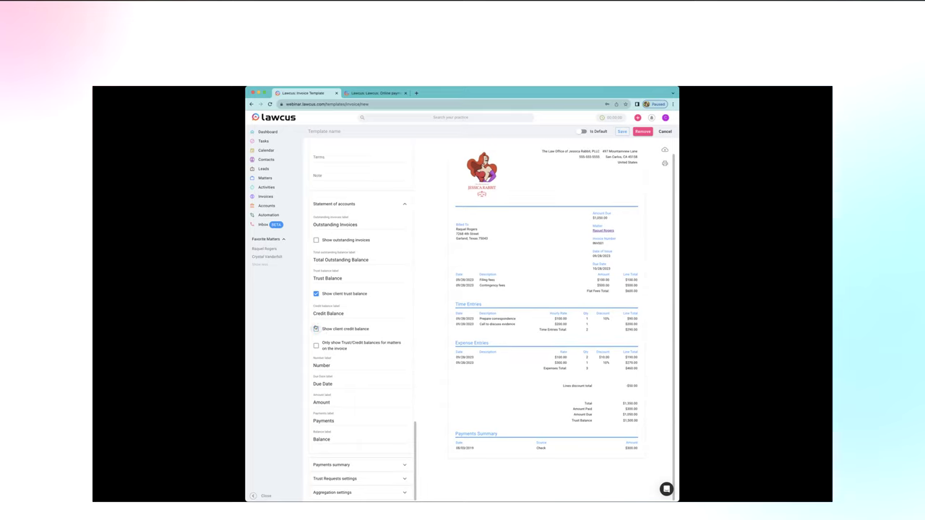
click(316, 329)
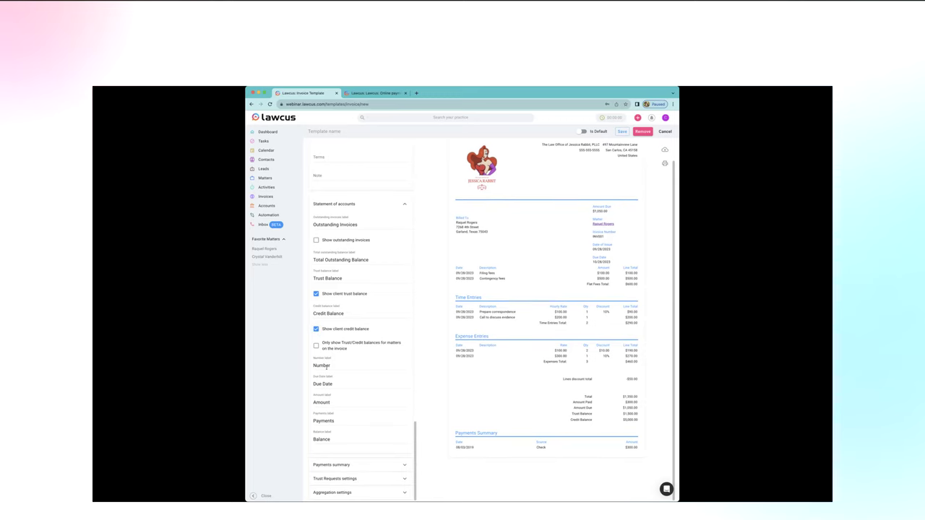
click(332, 464)
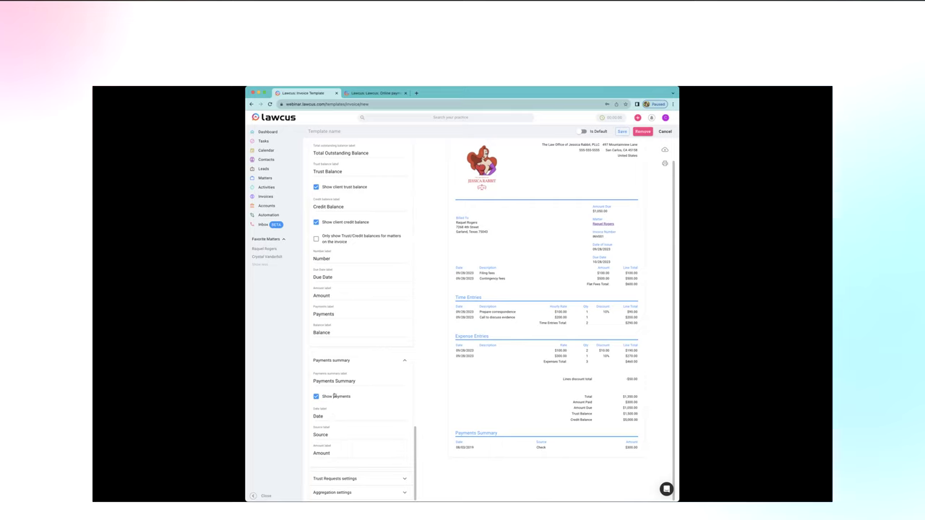
click(339, 478)
scroll(340, 477, down, 4)
scroll(369, 371, down, 1)
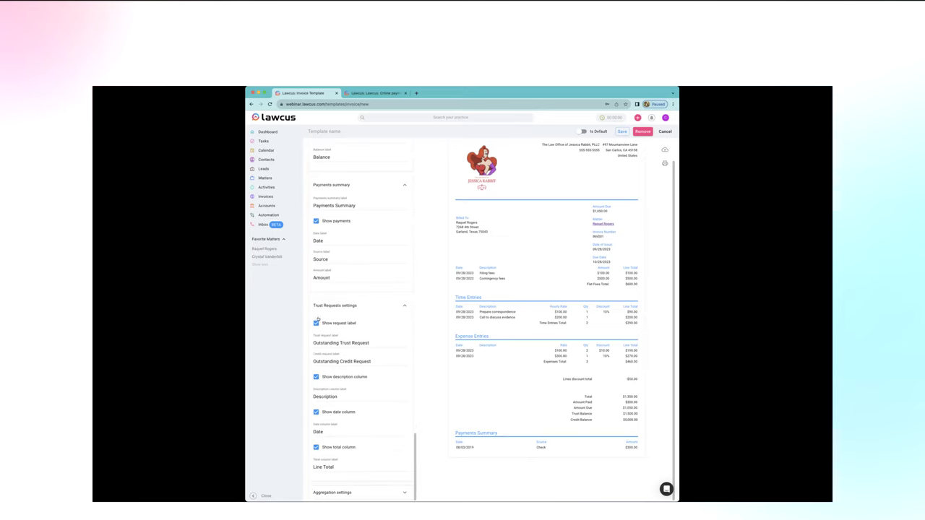
click(318, 323)
click(316, 323)
scroll(367, 316, up, 8)
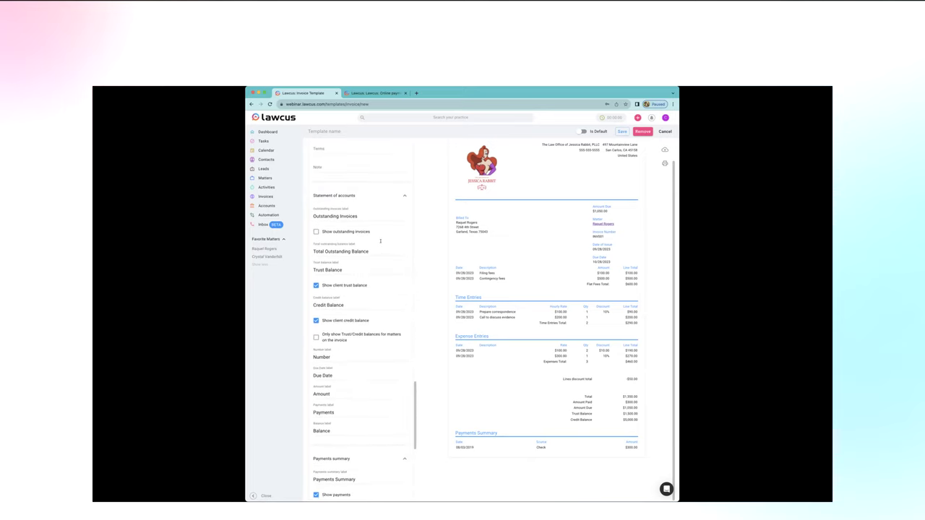
scroll(347, 141, up, 3)
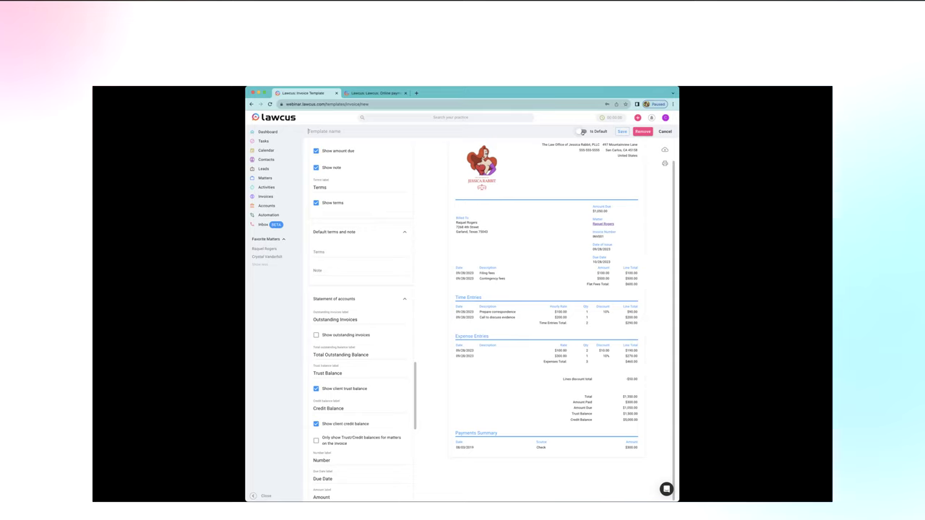
Save the template as non-default and go to the profile Settings page.
click(582, 132)
click(583, 132)
click(622, 132)
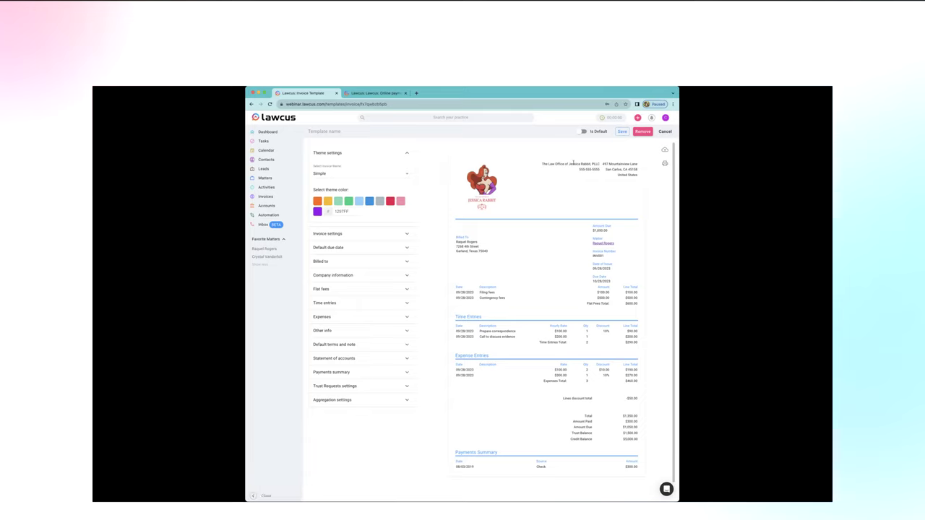
click(665, 118)
click(639, 133)
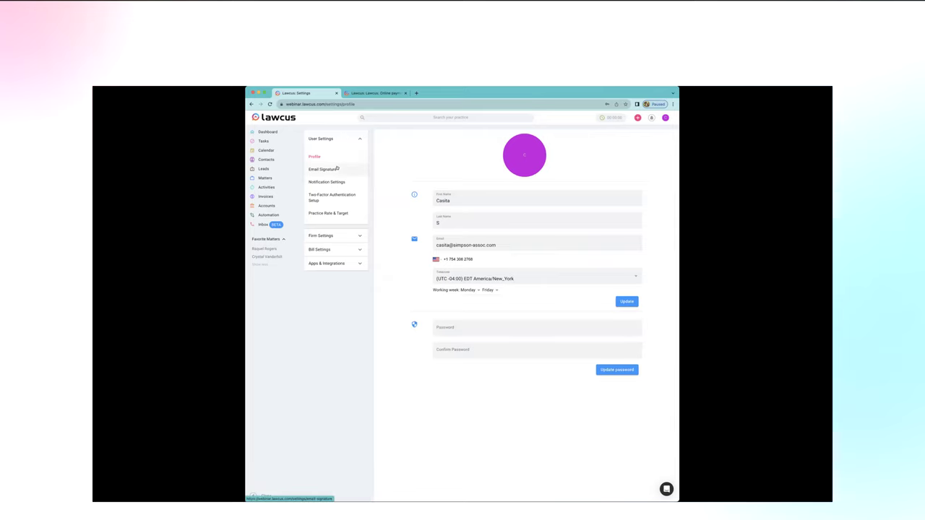
View the firm's Company Info under Firm Settings, then switch to the Matters board.
click(329, 236)
click(325, 257)
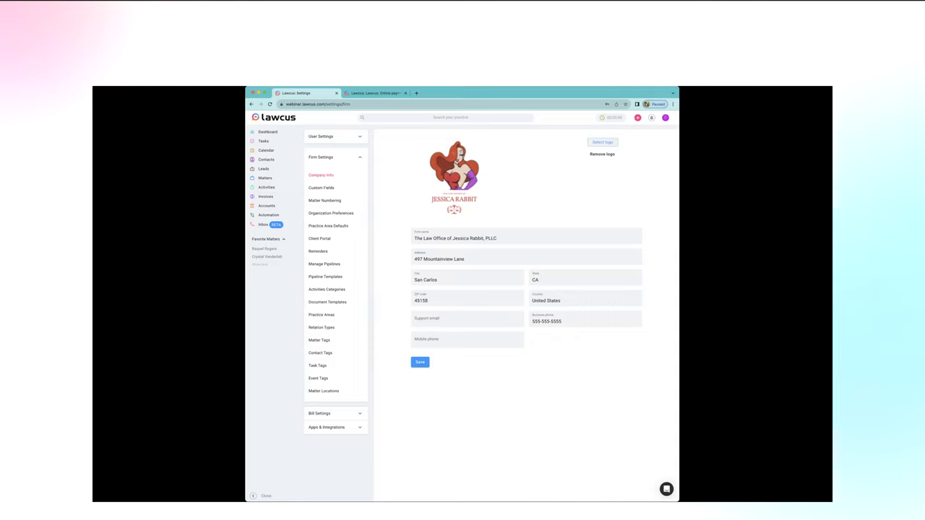
click(261, 178)
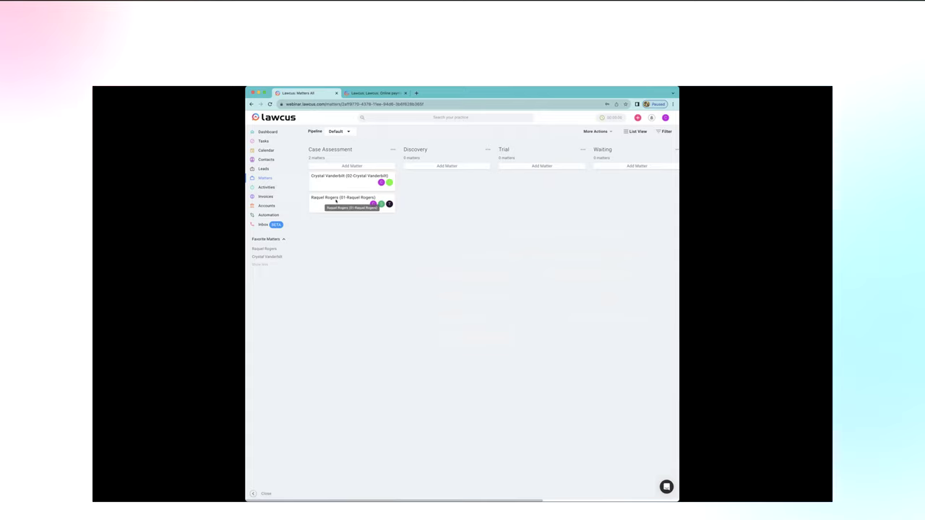
Check the client matter's Invoices tab, then open the full list of four invoices.
click(335, 202)
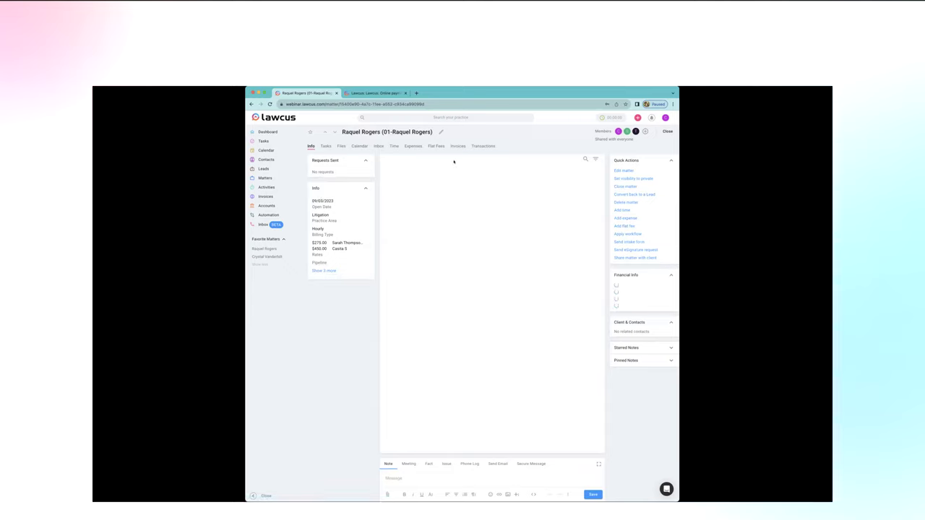
click(458, 146)
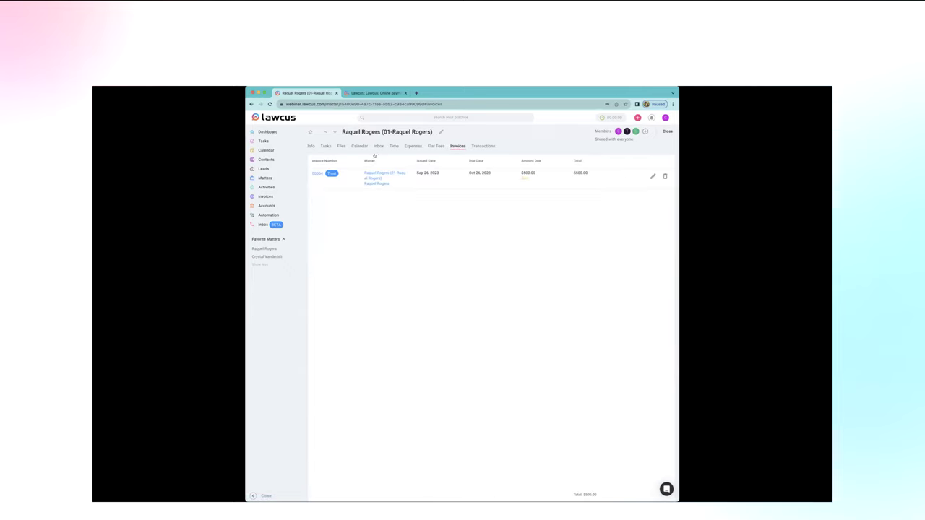
click(264, 197)
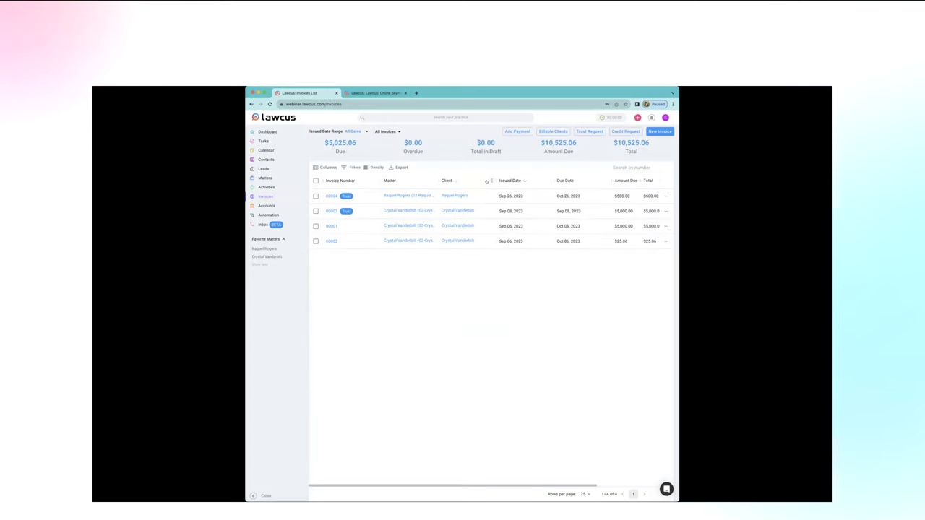
Start a new invoice for the first client's matter and open its uninvoiced activity.
click(660, 131)
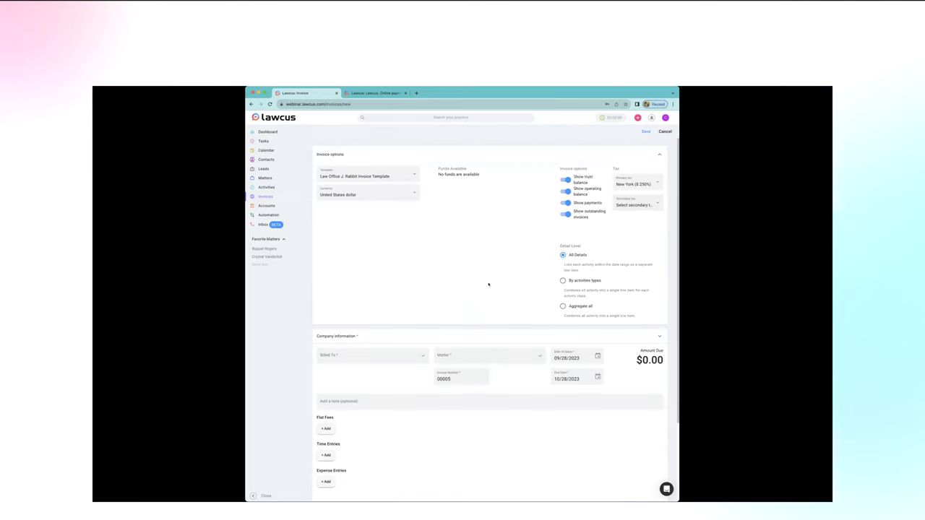
scroll(489, 284, down, 3)
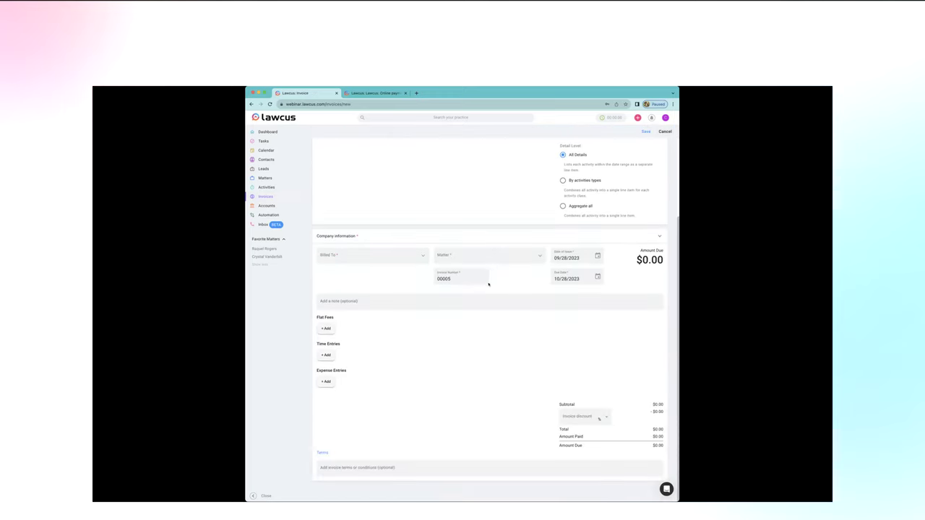
click(463, 255)
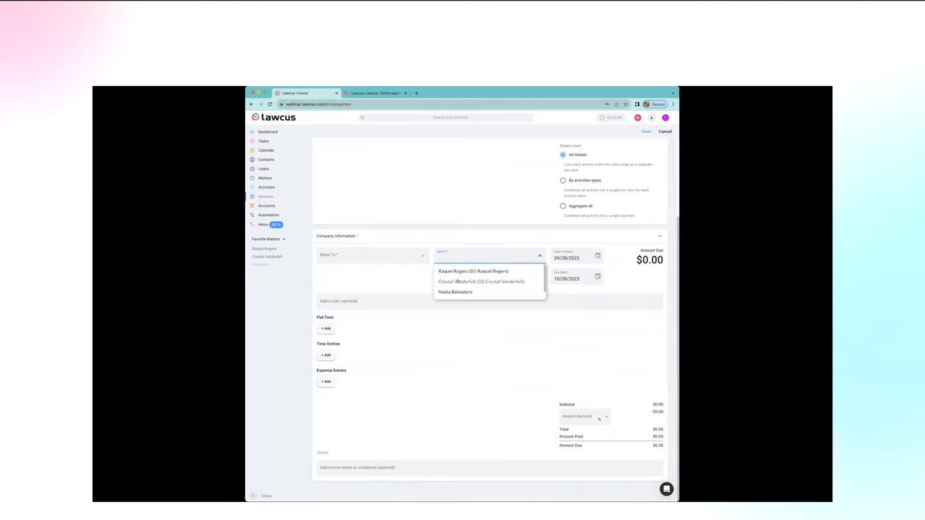
click(456, 272)
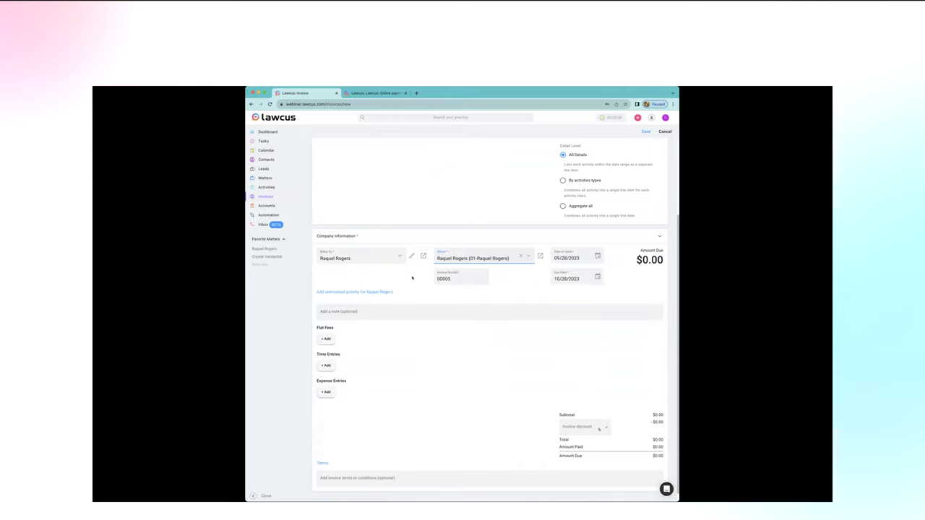
click(347, 291)
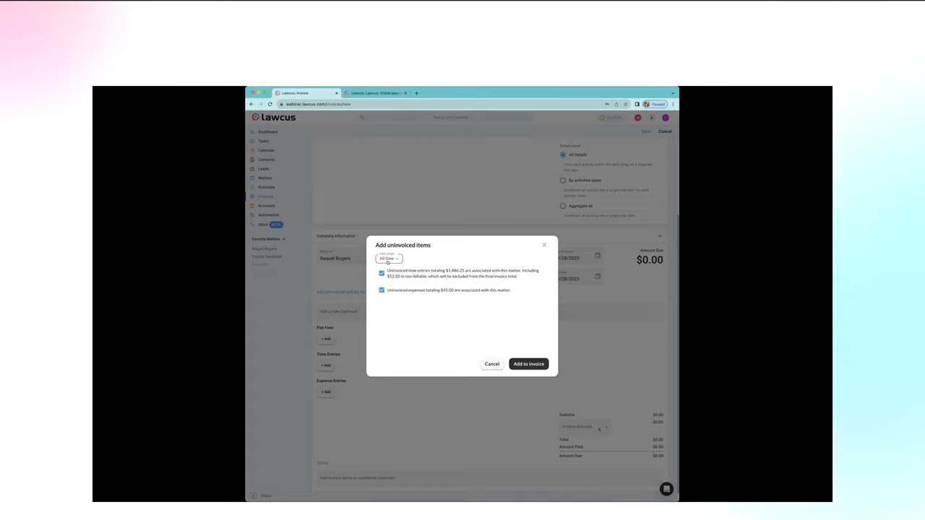
Add the matter's six uninvoiced time entries to the invoice, raising the amount due to $1,657.58.
click(387, 258)
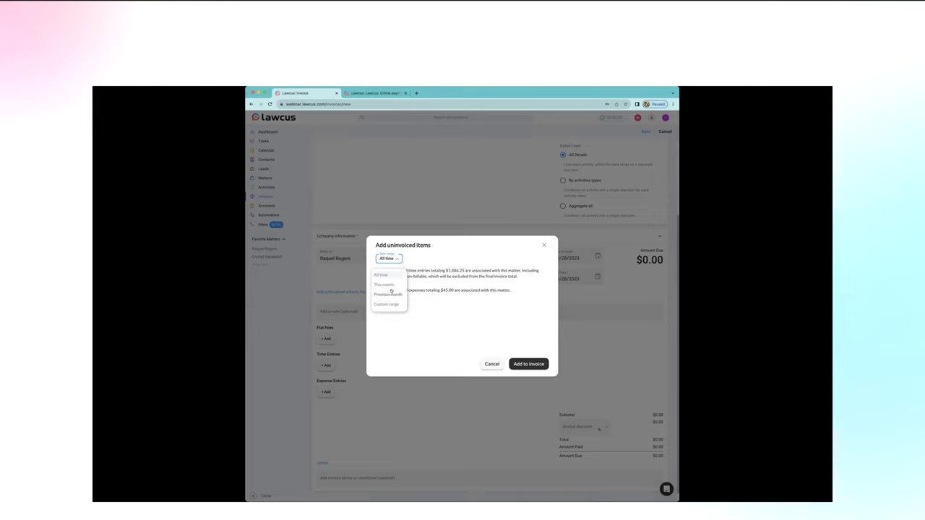
click(386, 305)
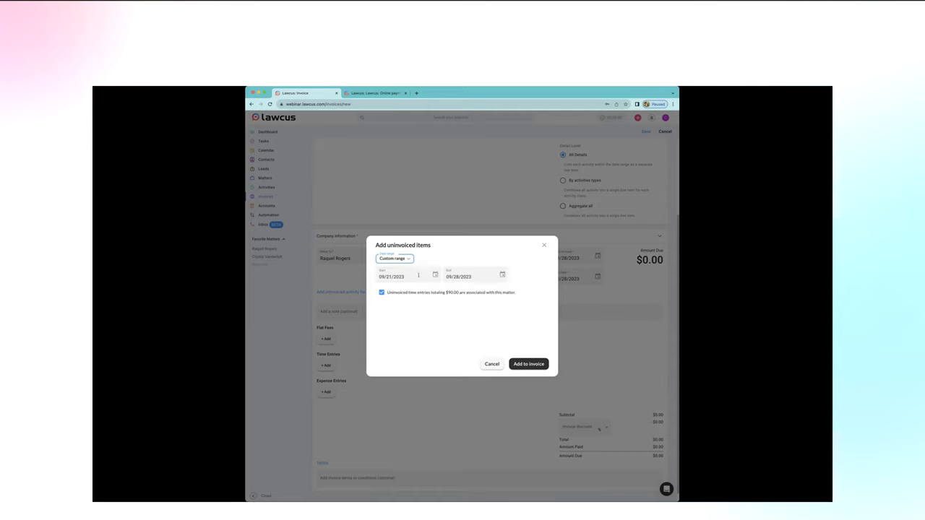
click(492, 363)
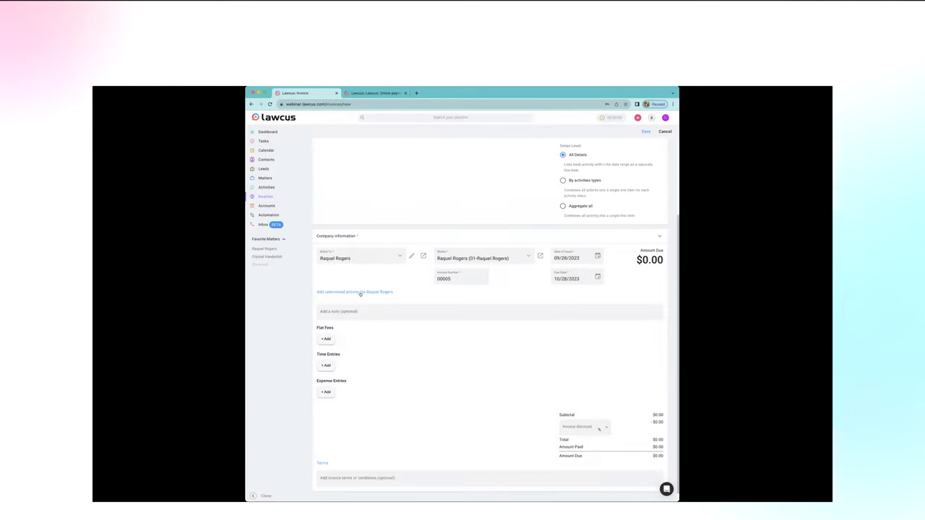
click(359, 293)
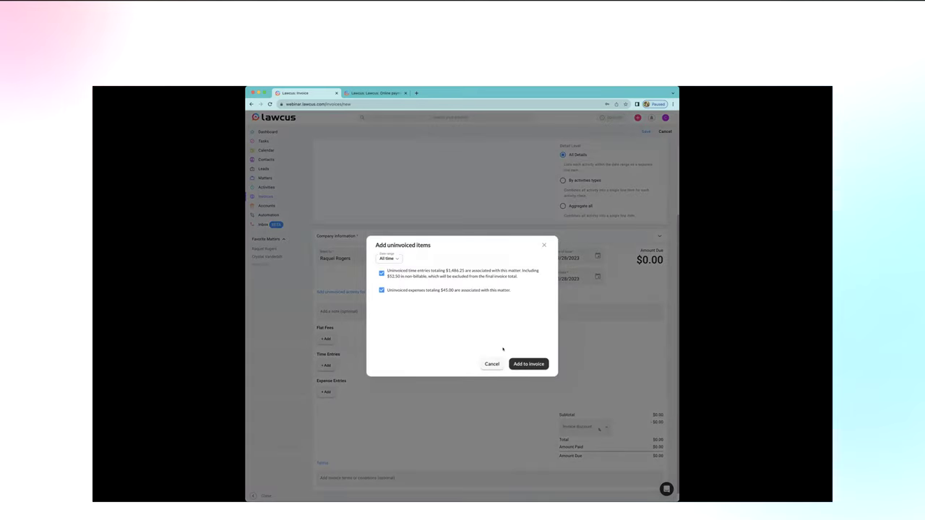
click(529, 363)
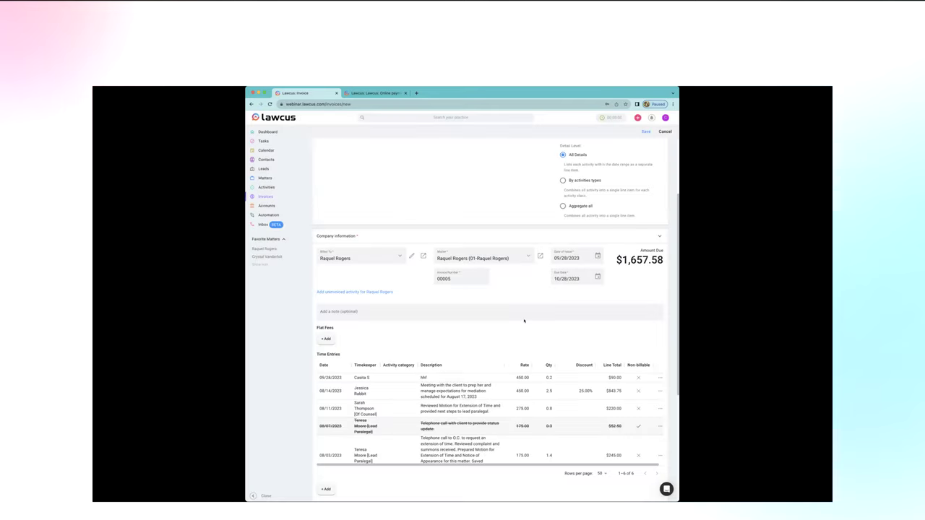
Turn on 'Use matter trust balance' ($1,500.00) under Funds Available instead of 'Do not use funds'.
scroll(524, 321, up, 3)
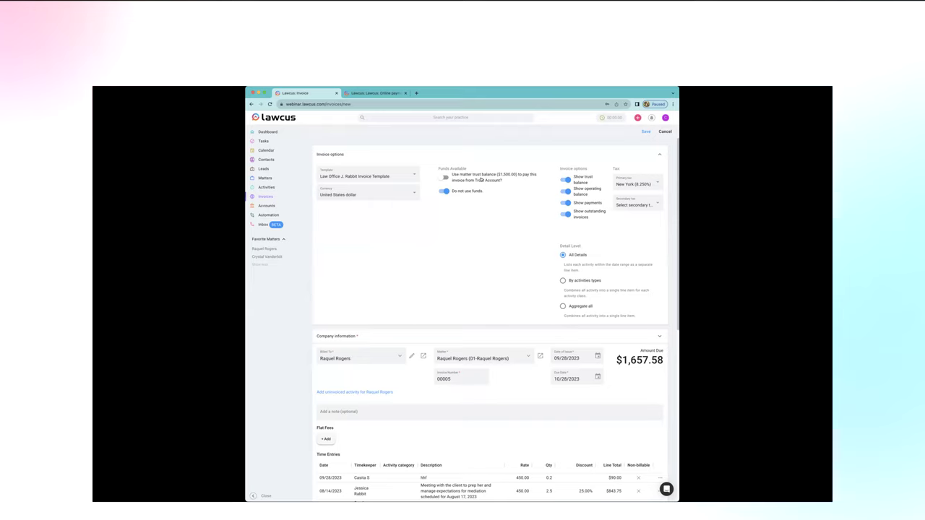
click(441, 177)
click(454, 181)
click(444, 178)
Go to Tax Settings under Bill Settings in the account settings.
click(665, 118)
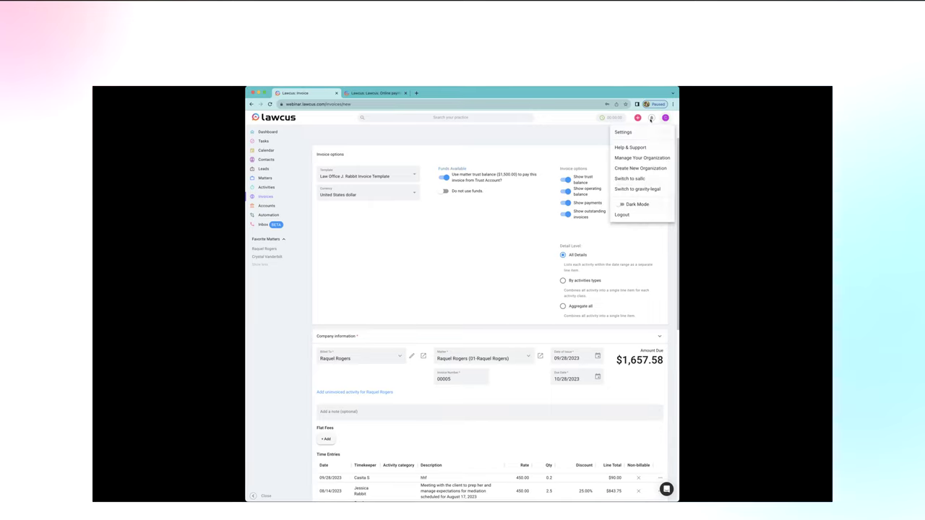
click(634, 133)
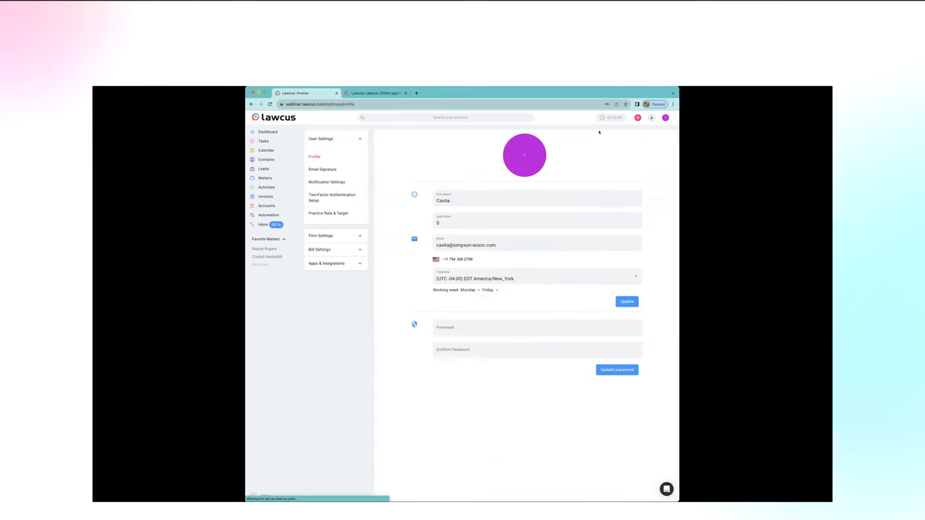
click(333, 251)
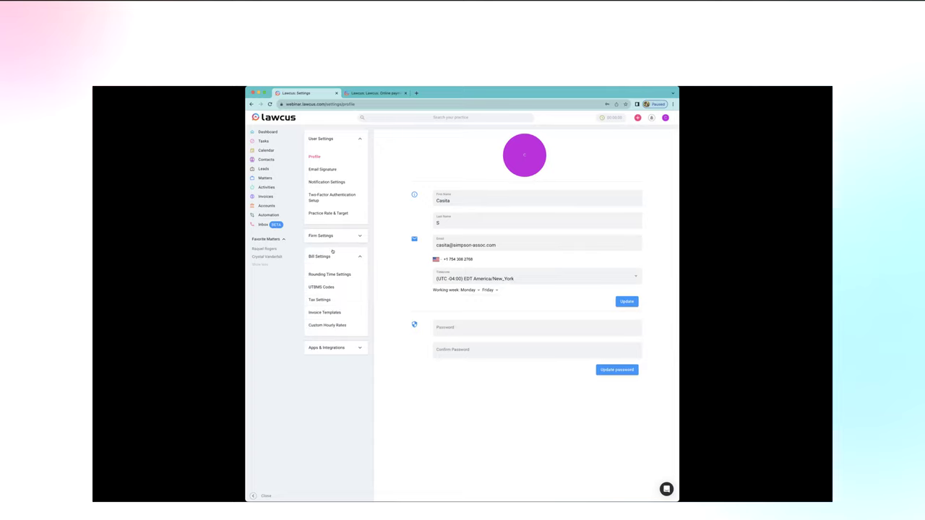
click(322, 300)
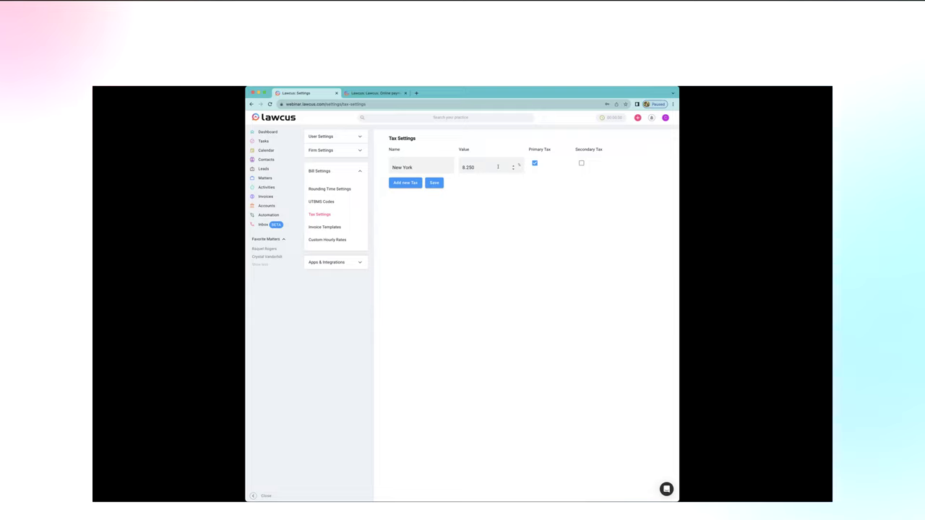
Add a 7% Florida tax, keep New York as primary, save, and return to the invoices list.
click(399, 183)
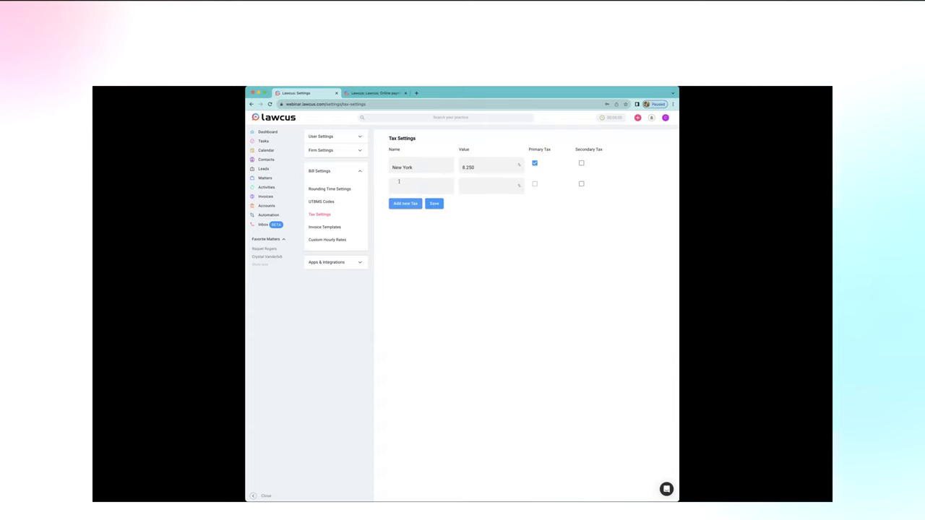
click(406, 181)
text(Florida)
click(488, 187)
click(535, 163)
click(535, 184)
click(535, 164)
click(434, 204)
click(262, 198)
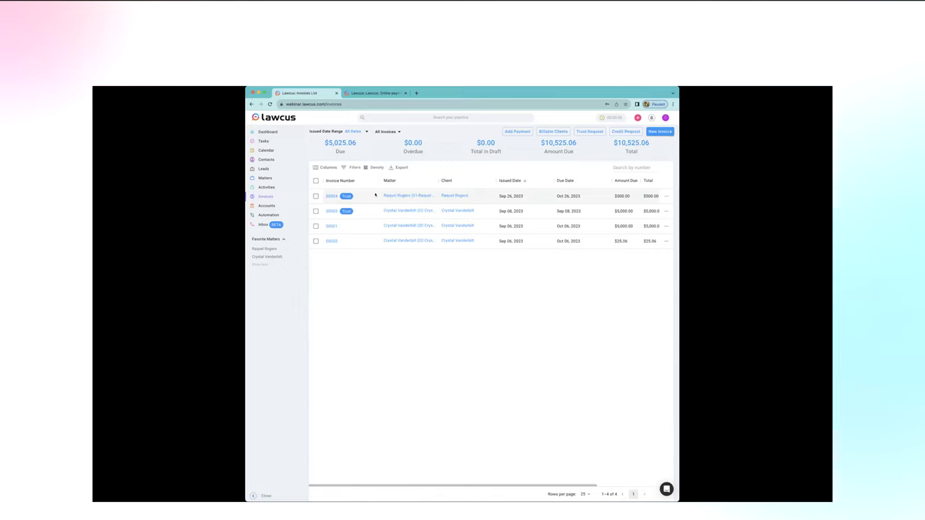
click(330, 196)
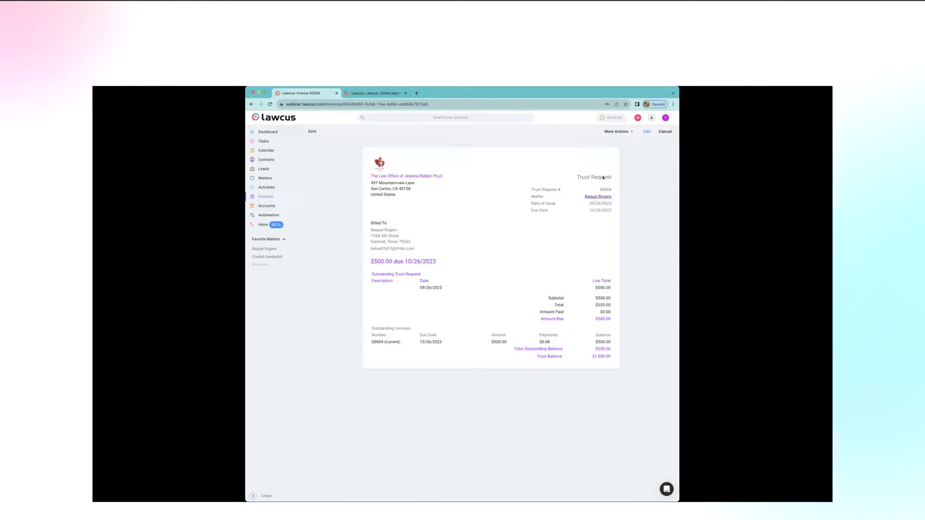
click(646, 132)
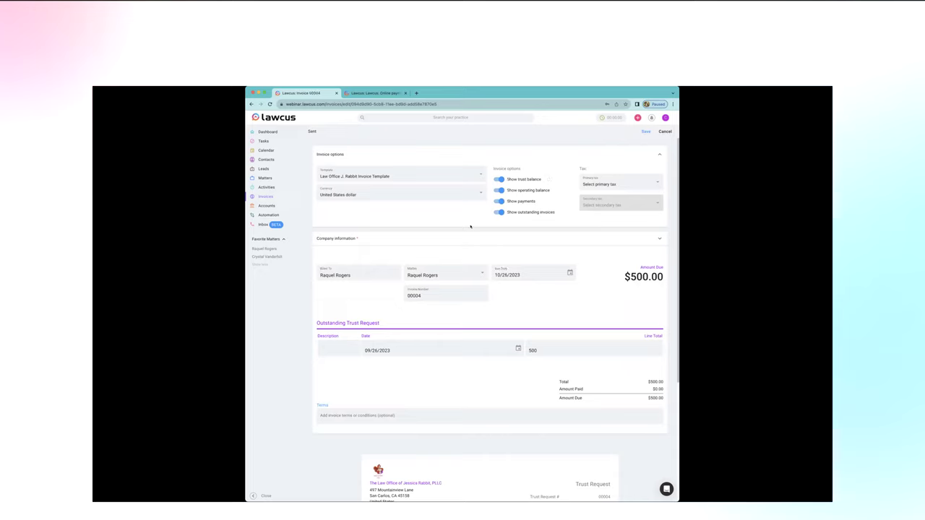
scroll(430, 266, down, 2)
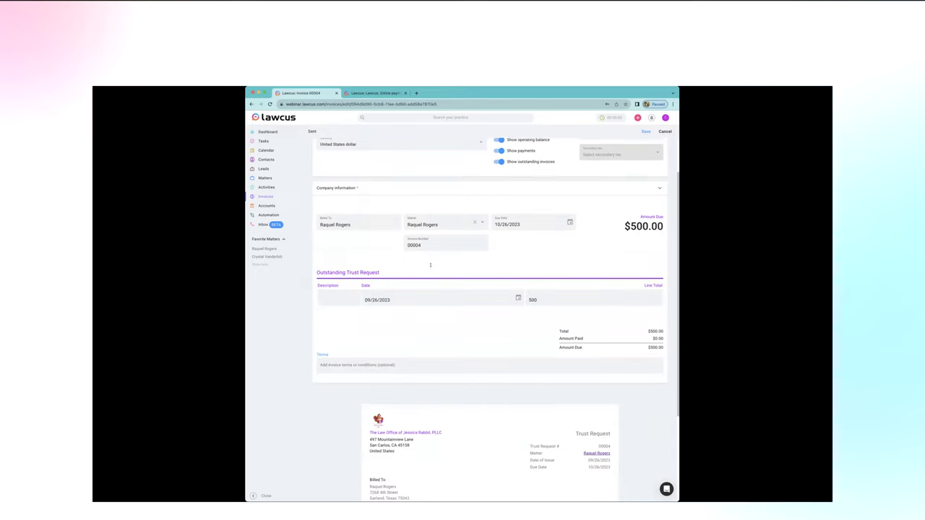
scroll(430, 265, up, 2)
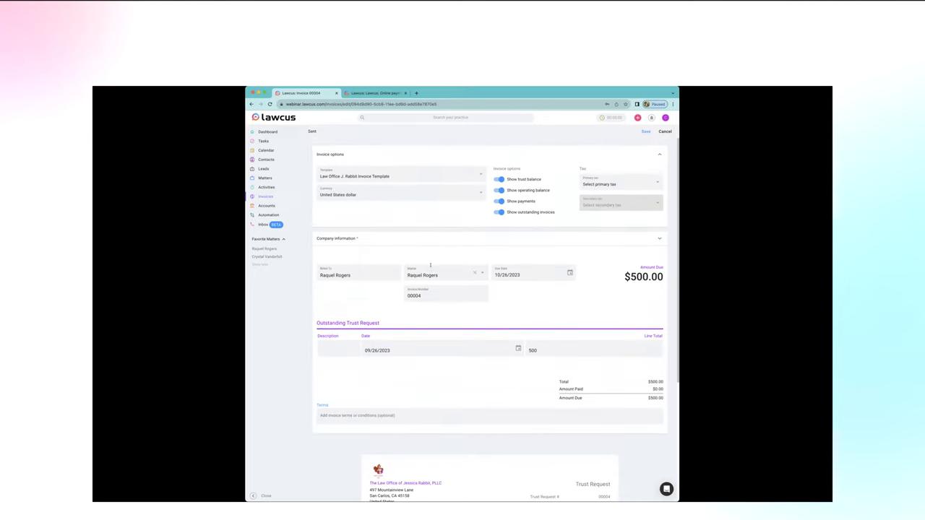
click(665, 132)
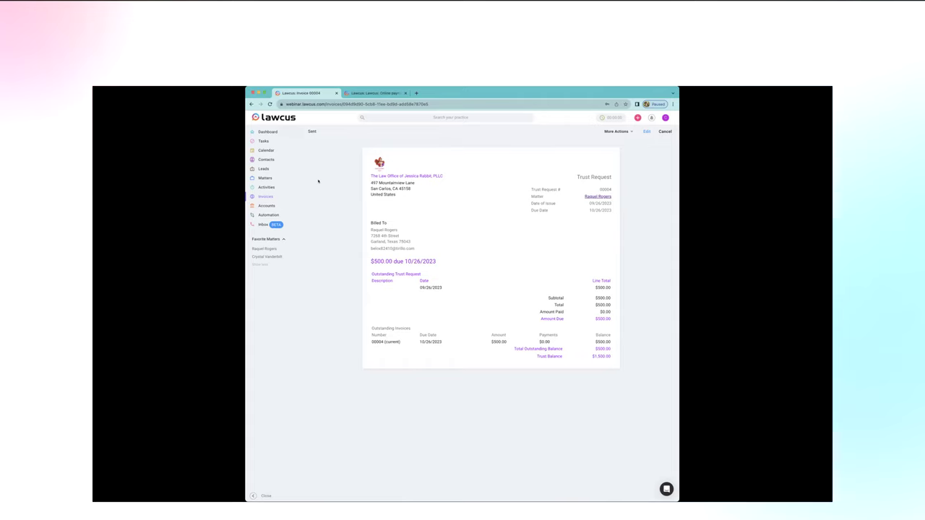
click(265, 196)
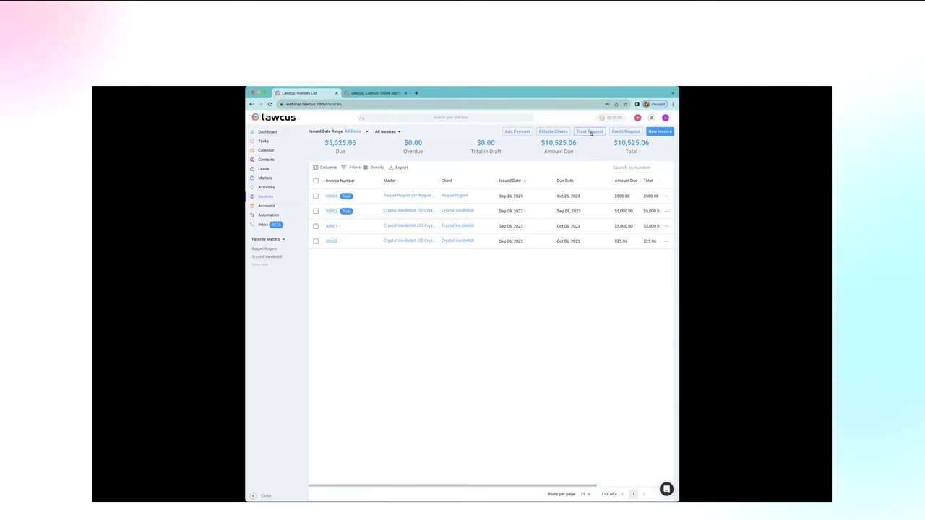
Create a $500 trust request for the selected client and matter, producing draft 00005.
click(592, 133)
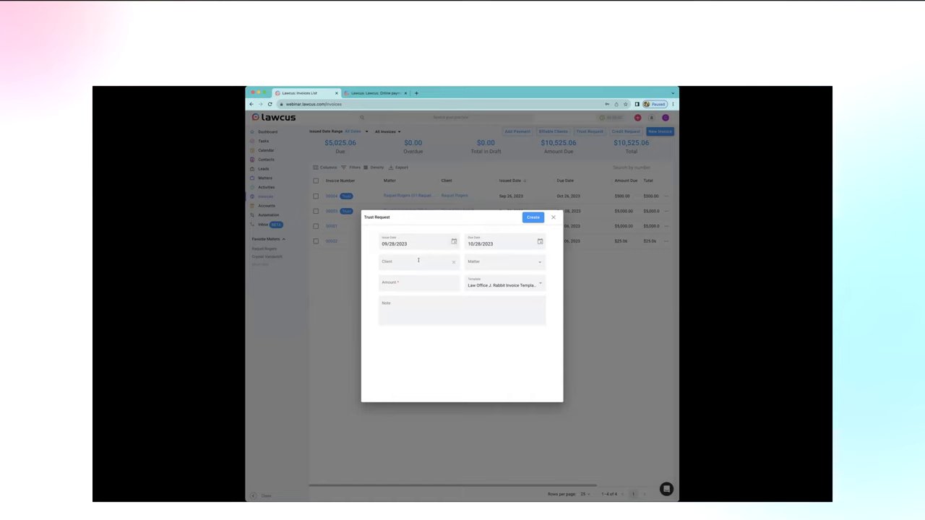
click(418, 260)
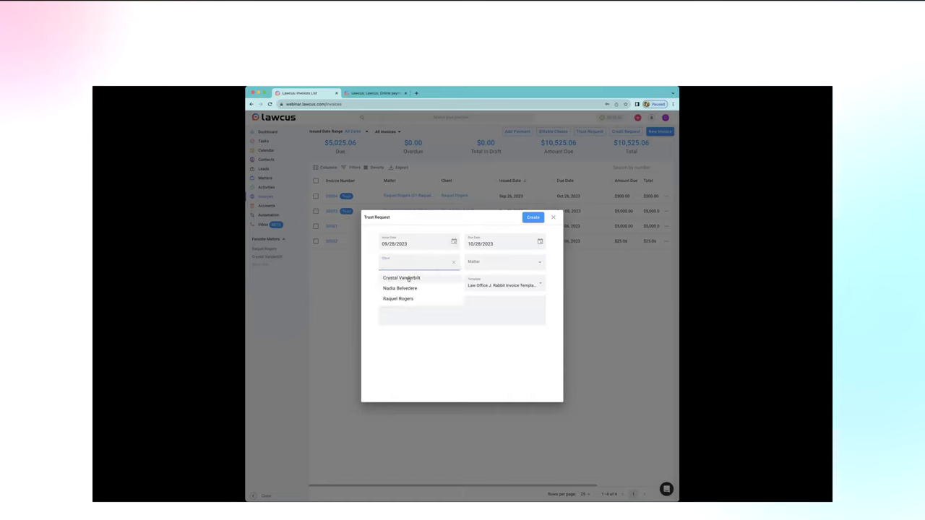
click(407, 289)
click(484, 266)
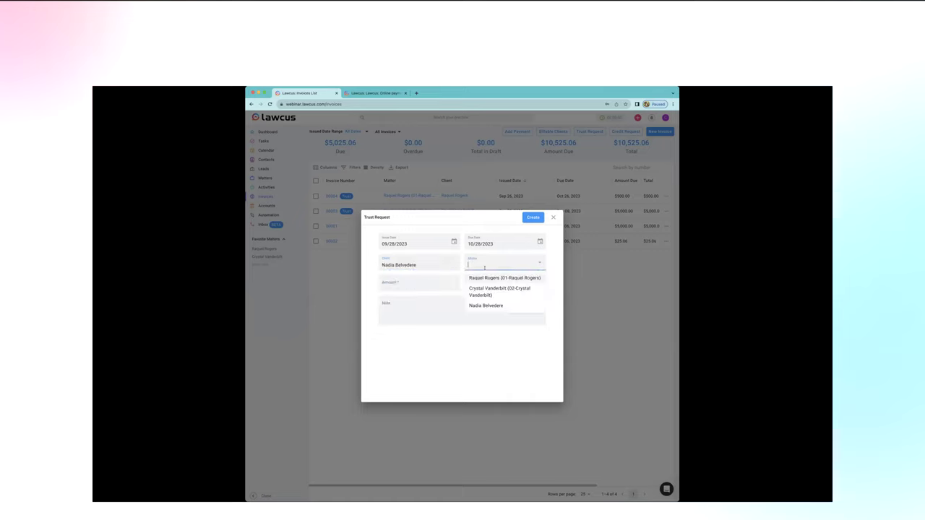
click(481, 305)
click(413, 279)
text(500)
click(406, 307)
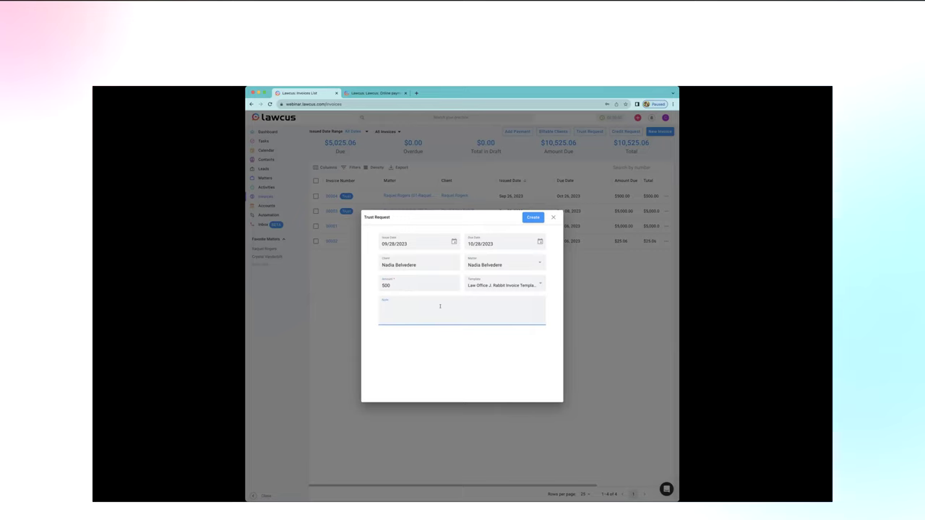
click(542, 217)
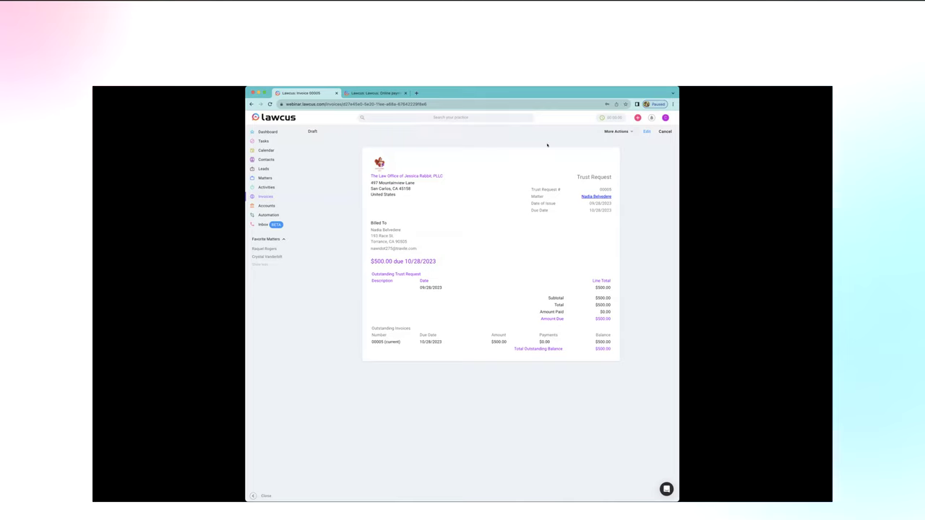
Send trust request 00005 to the client by email without changing the template.
click(623, 132)
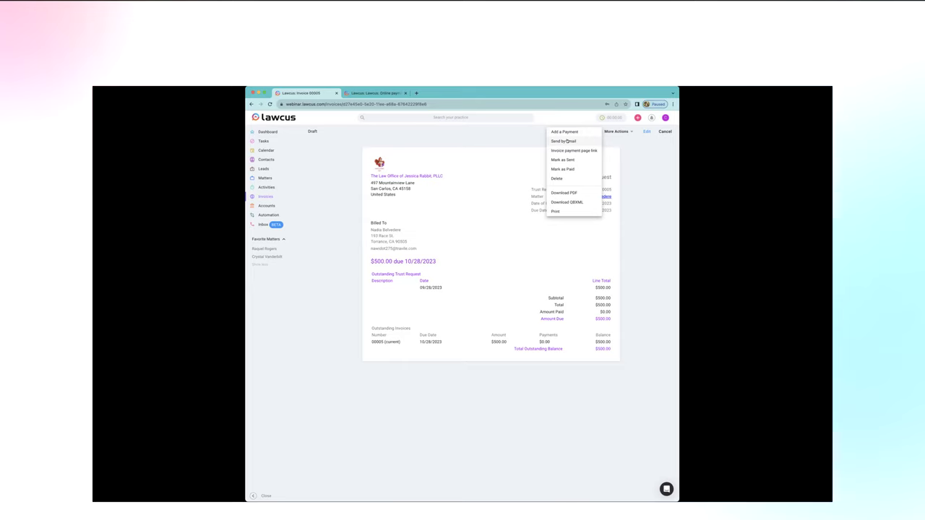
click(568, 141)
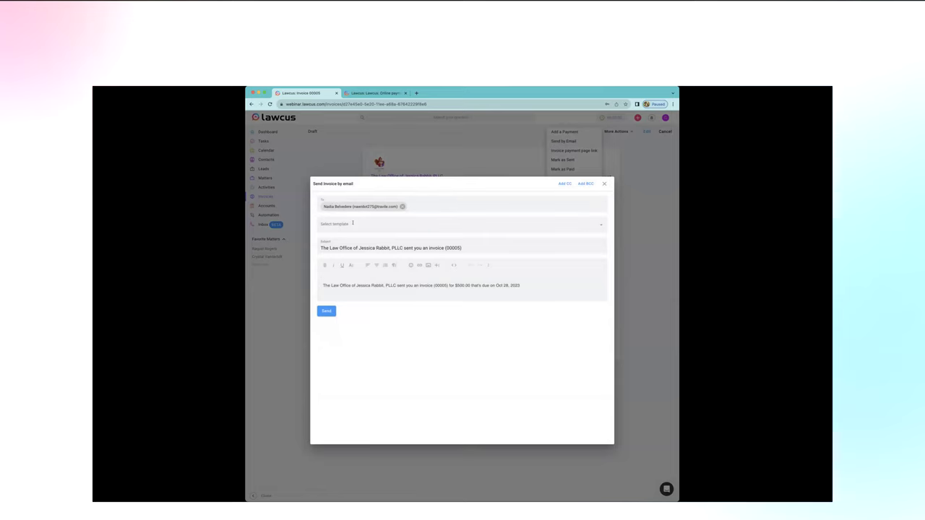
click(352, 224)
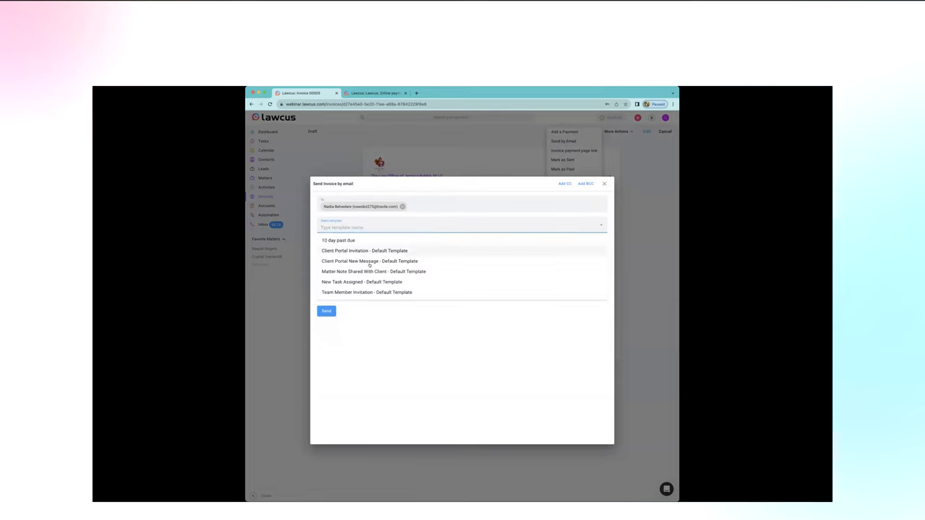
click(367, 334)
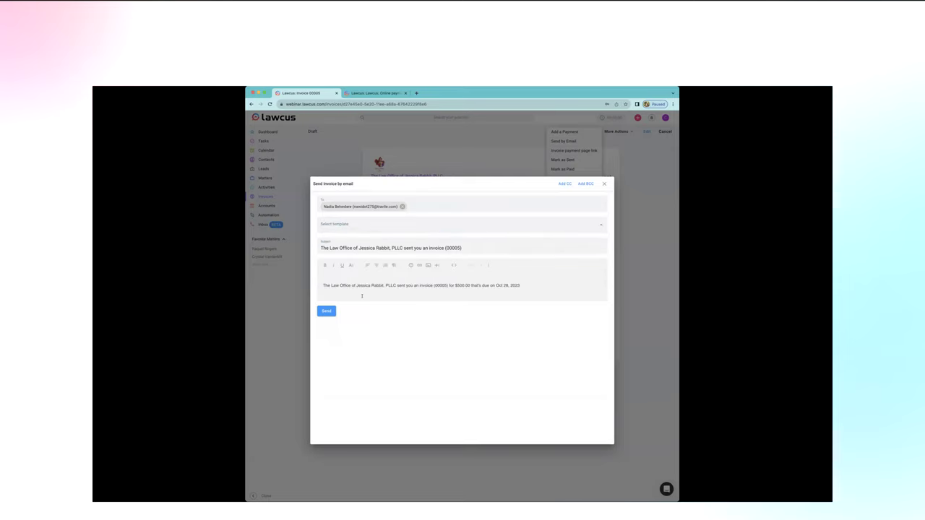
click(329, 310)
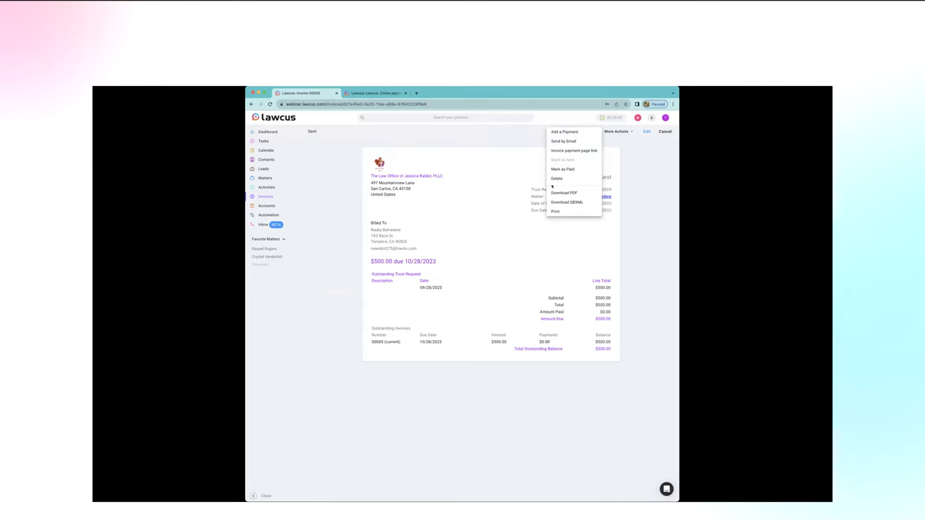
View trust request 00004 from the invoices list, check its actions, and return to the list.
click(659, 158)
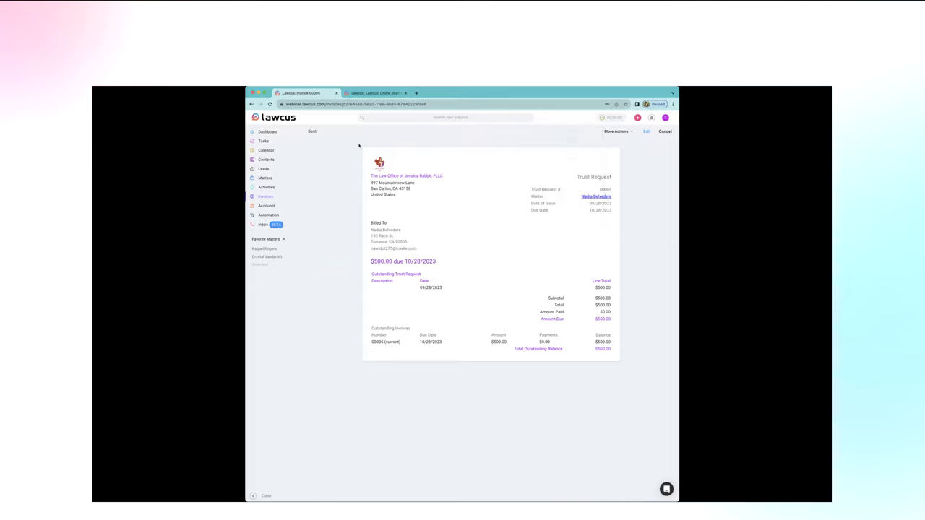
click(265, 197)
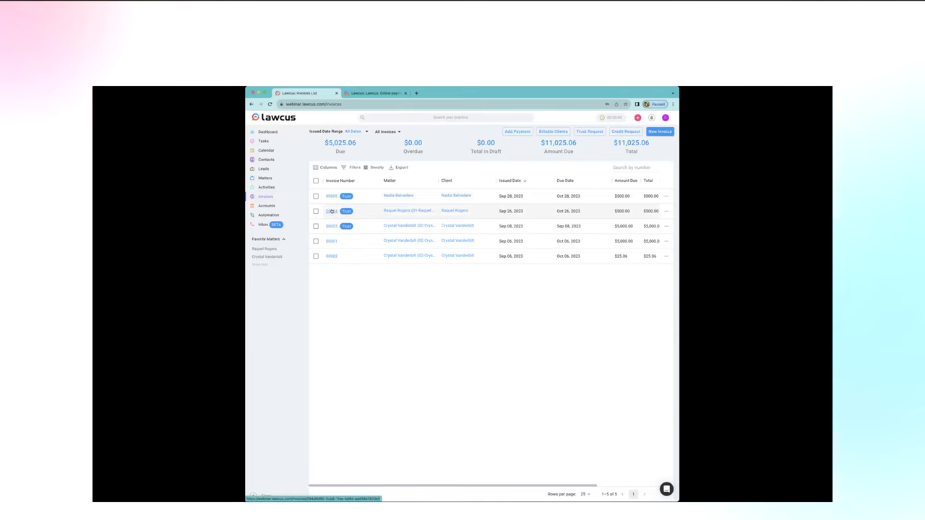
click(331, 211)
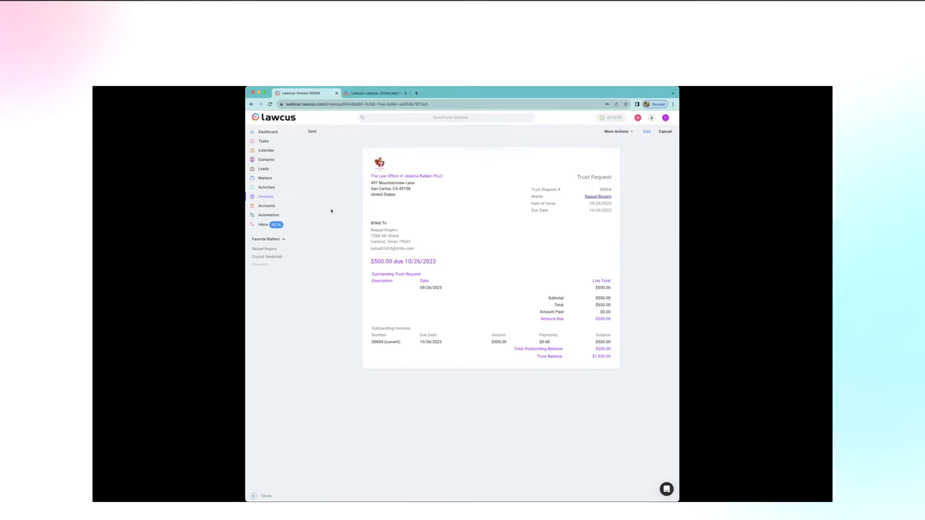
click(624, 132)
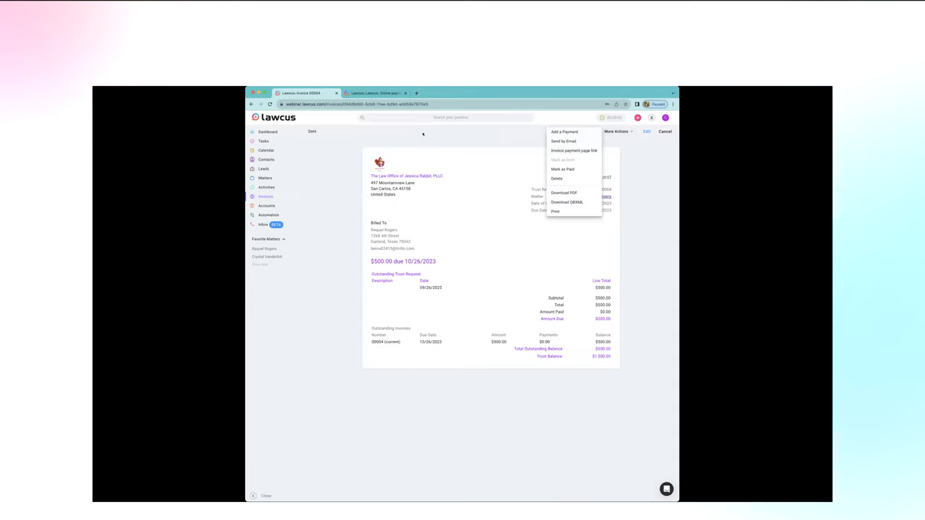
click(340, 140)
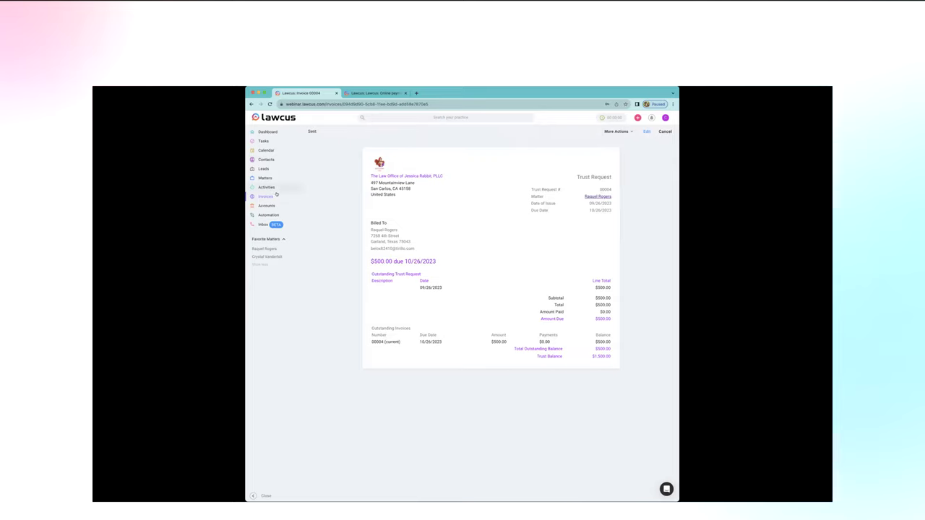
click(272, 195)
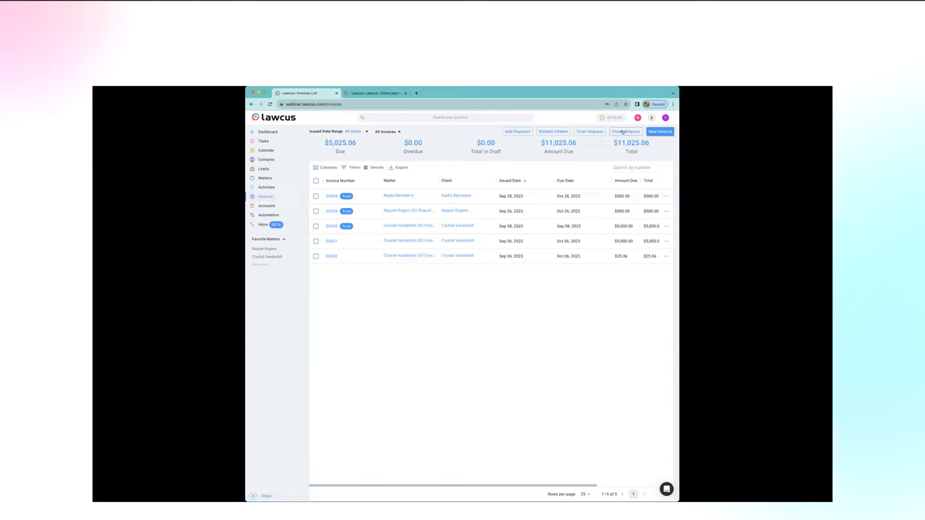
Create a $100 credit request 00006 for the chosen client's matter.
click(622, 132)
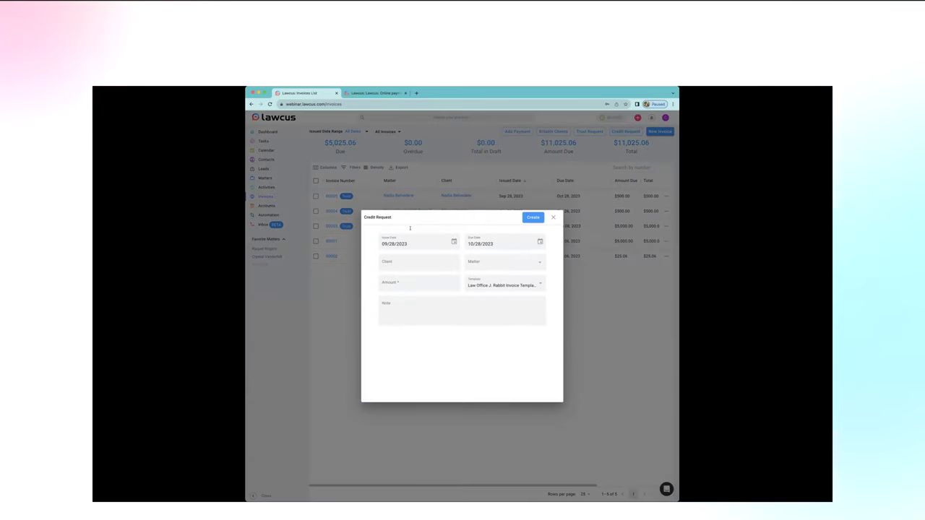
click(403, 265)
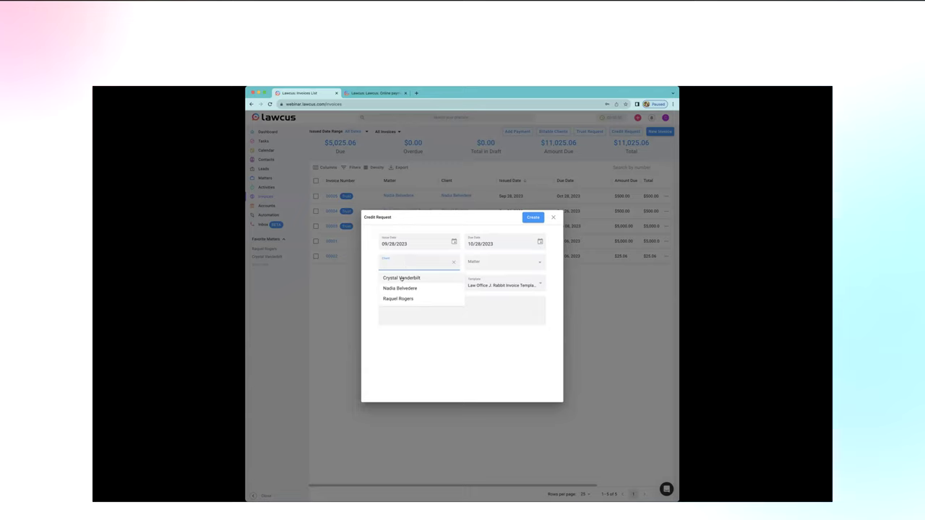
click(398, 284)
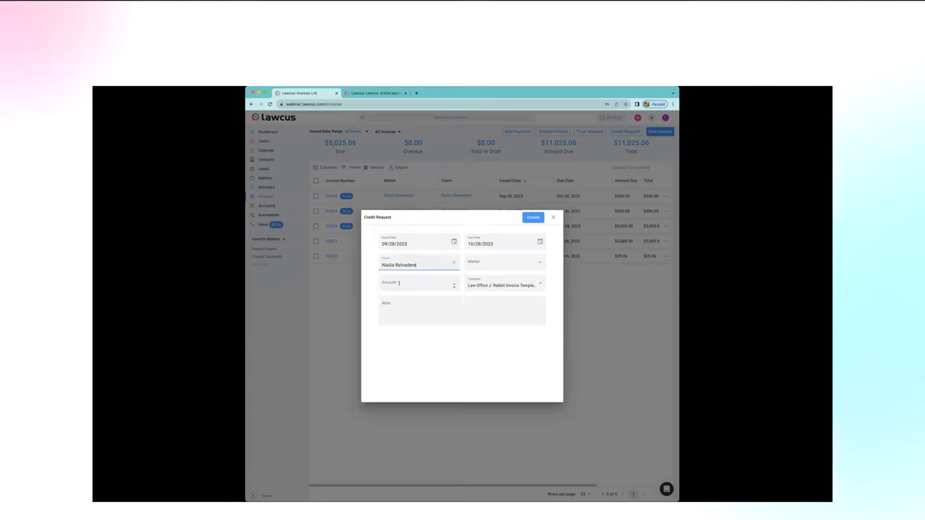
click(495, 264)
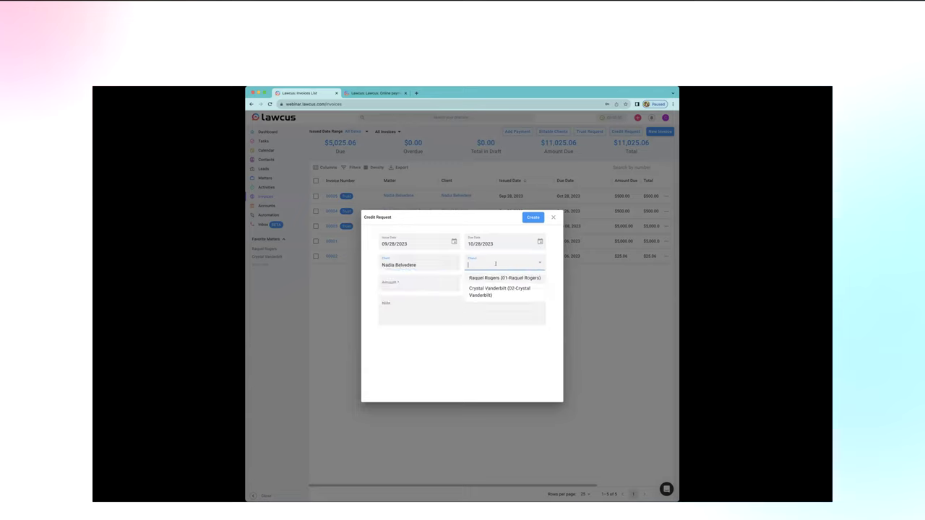
click(436, 265)
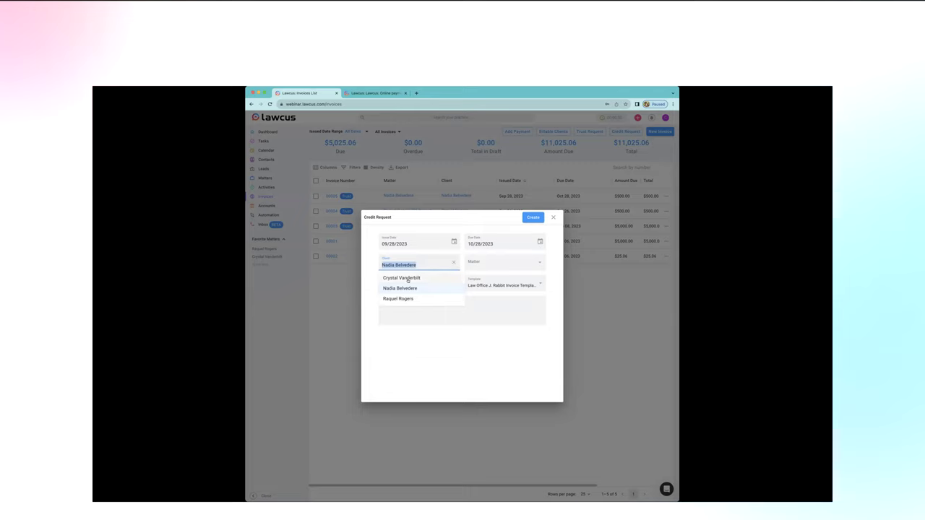
click(409, 277)
click(488, 263)
click(506, 295)
click(398, 284)
text(100)
click(533, 217)
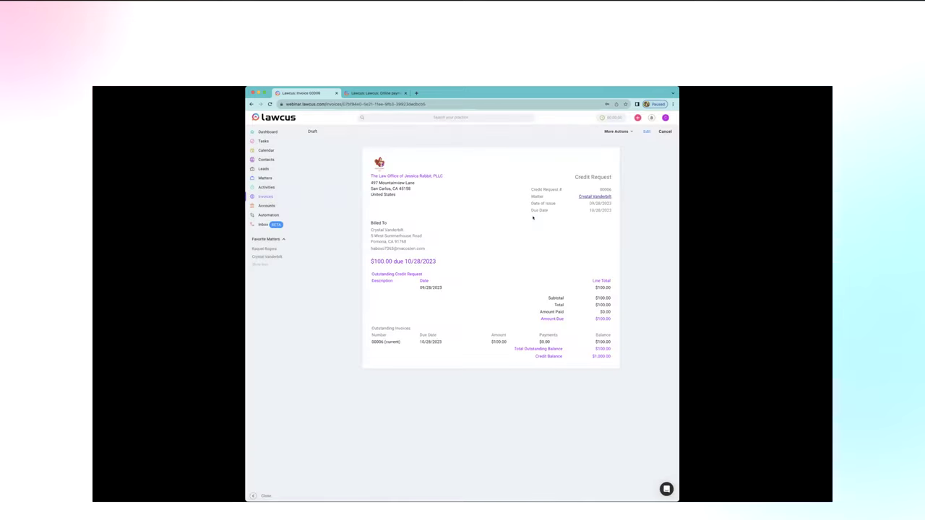
Mark credit request 00006 as sent and return to the invoices list.
click(620, 131)
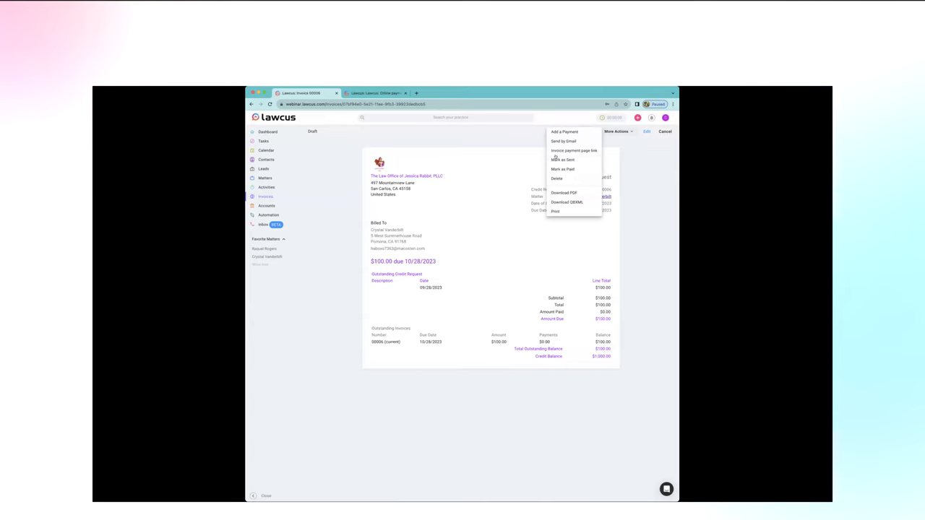
click(663, 132)
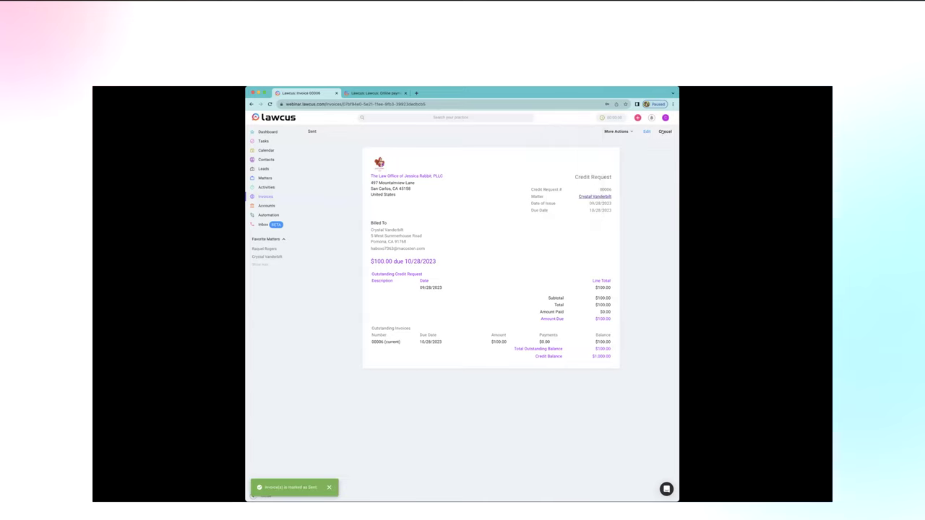
click(265, 196)
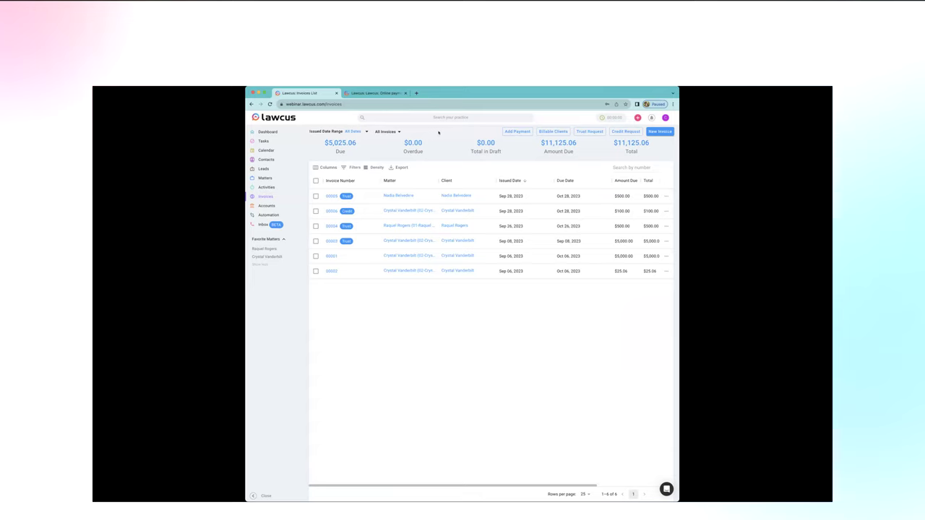
Review the bulk actions for all six invoices, then start a new blank payment.
click(399, 132)
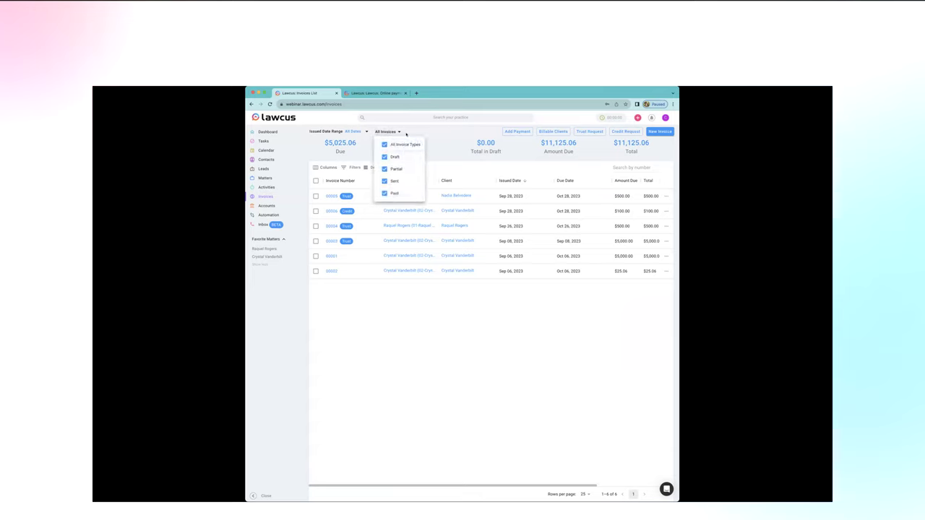
click(356, 133)
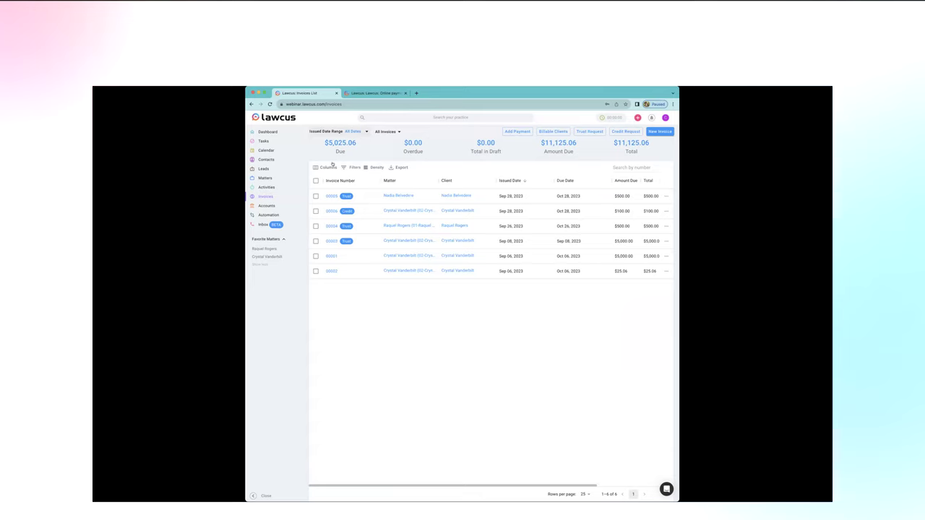
click(315, 181)
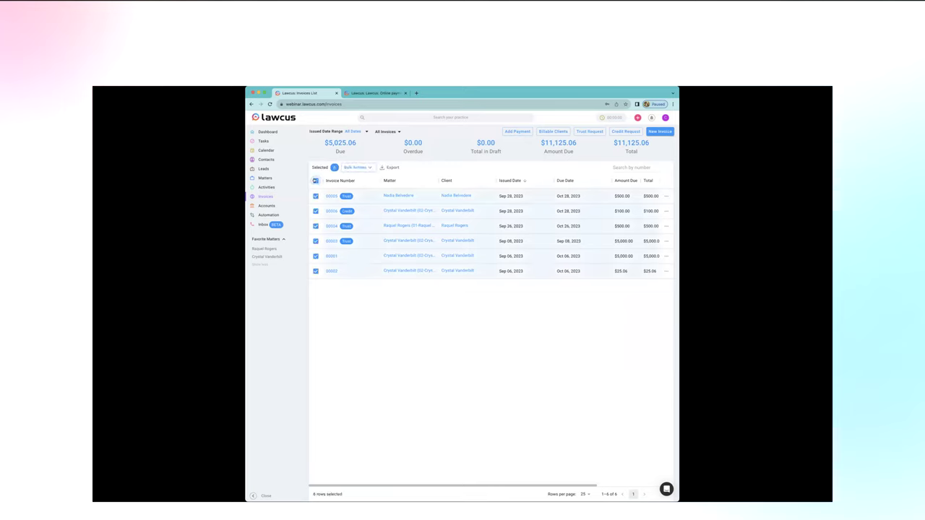
click(360, 167)
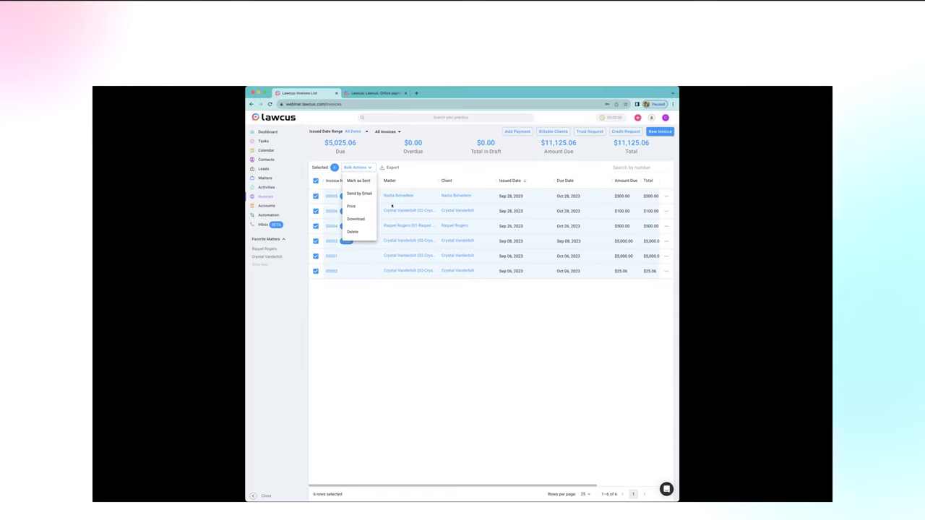
click(421, 174)
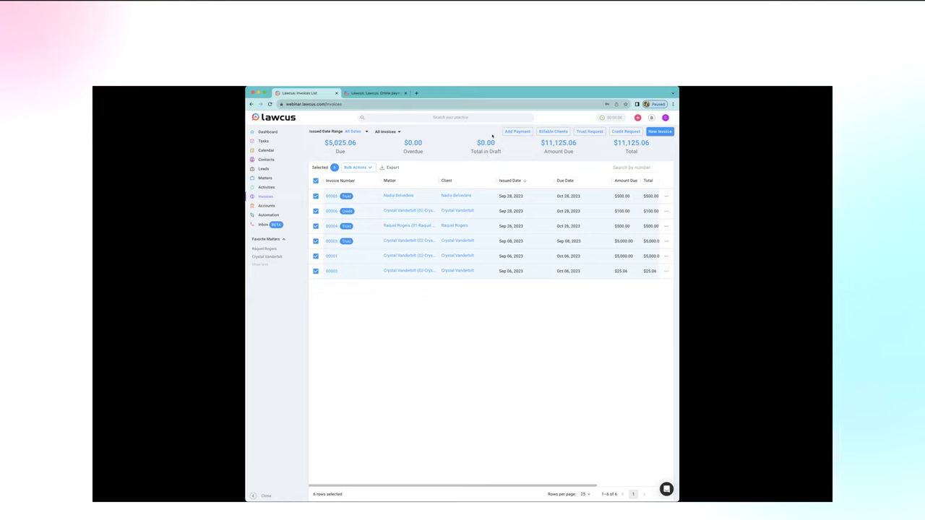
click(522, 132)
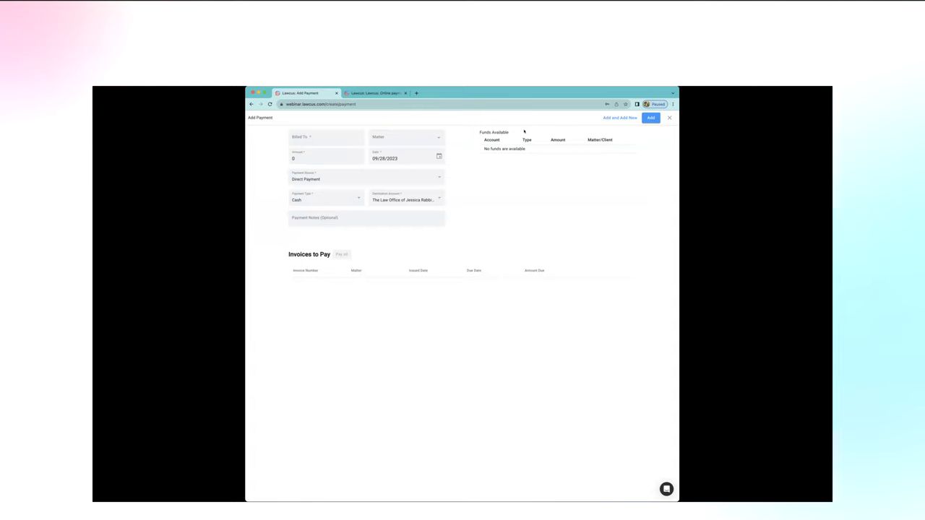
Choose the billed client and matter and begin entering the payment amount.
click(319, 140)
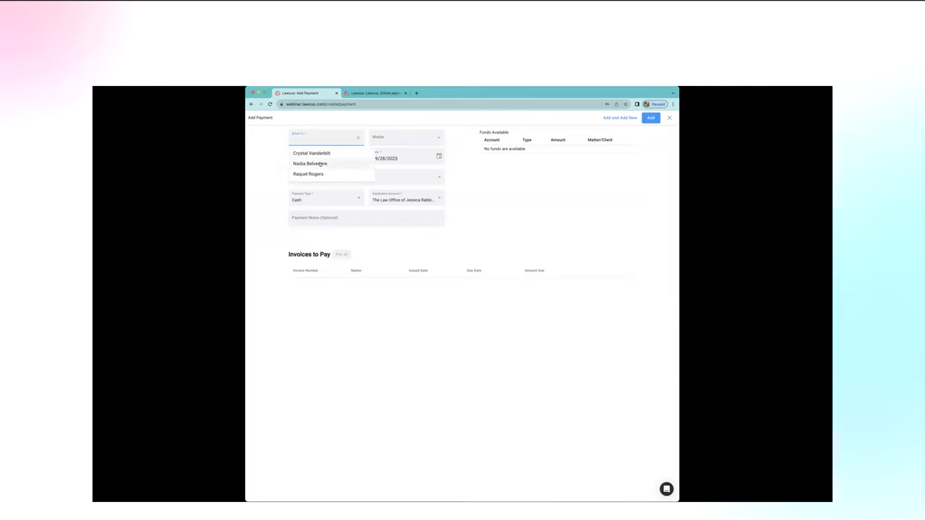
click(321, 164)
click(385, 138)
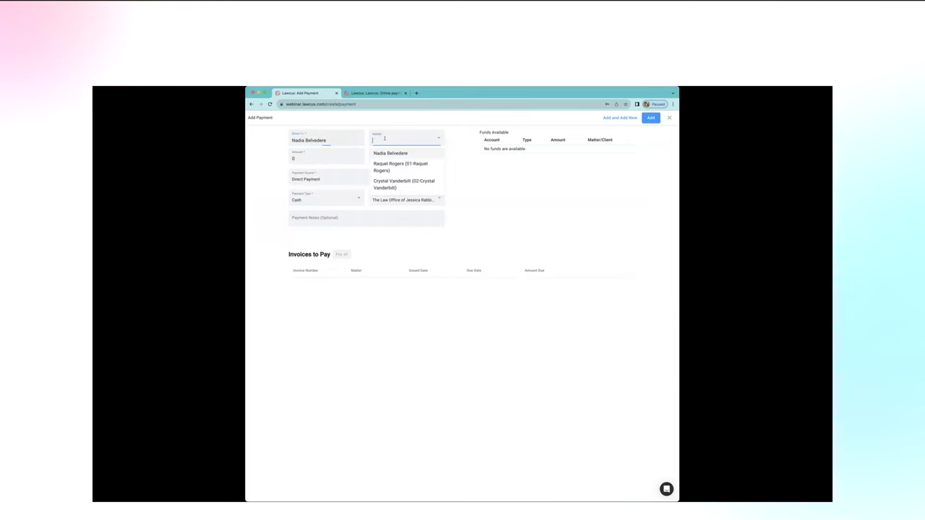
click(391, 153)
click(331, 157)
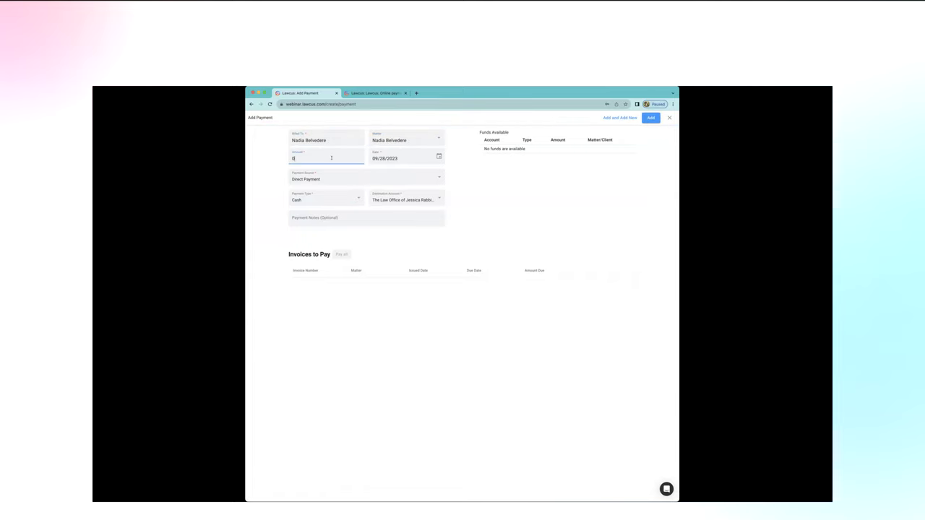
text(5)
Set the payment source to Direct Payment and keep Cash as the payment type.
click(336, 179)
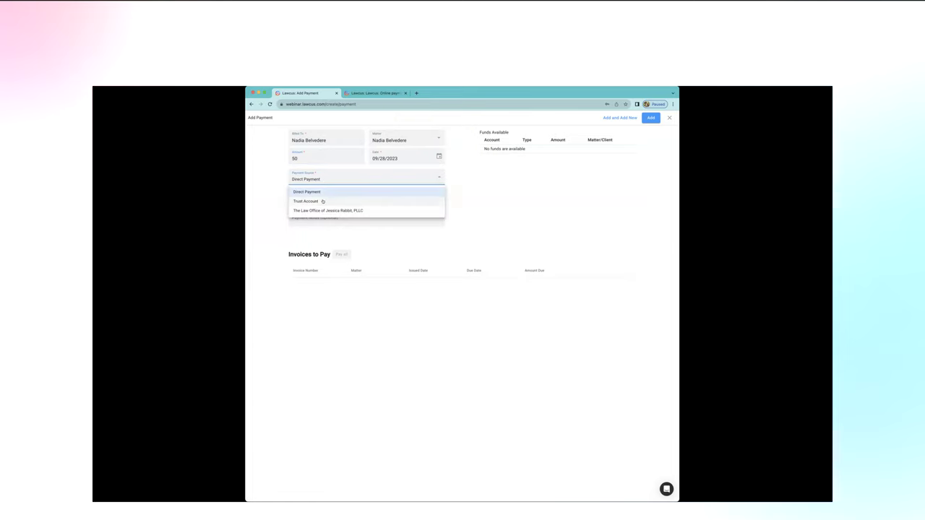
click(320, 211)
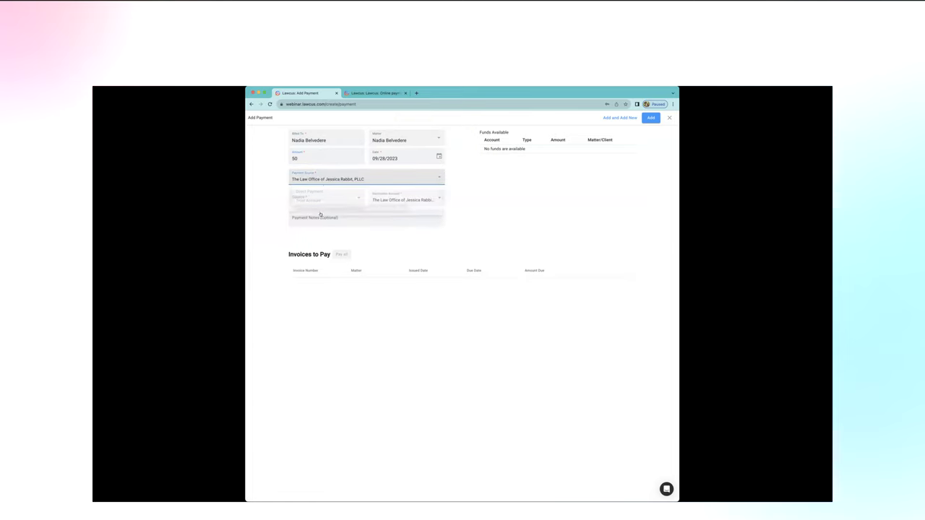
click(318, 198)
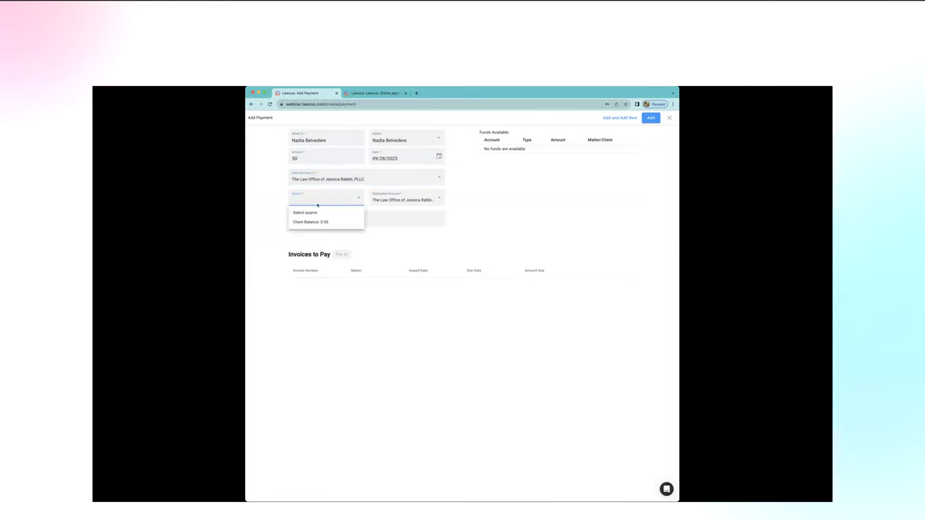
click(336, 182)
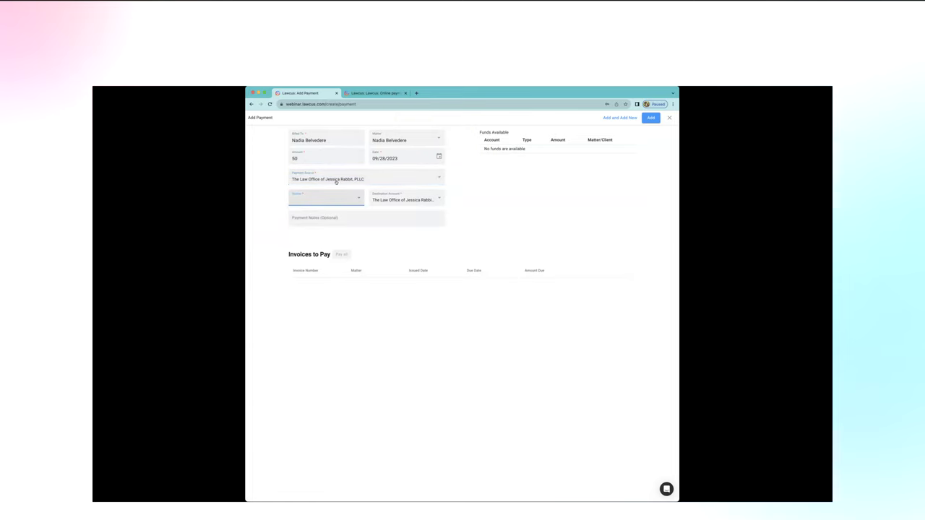
click(335, 181)
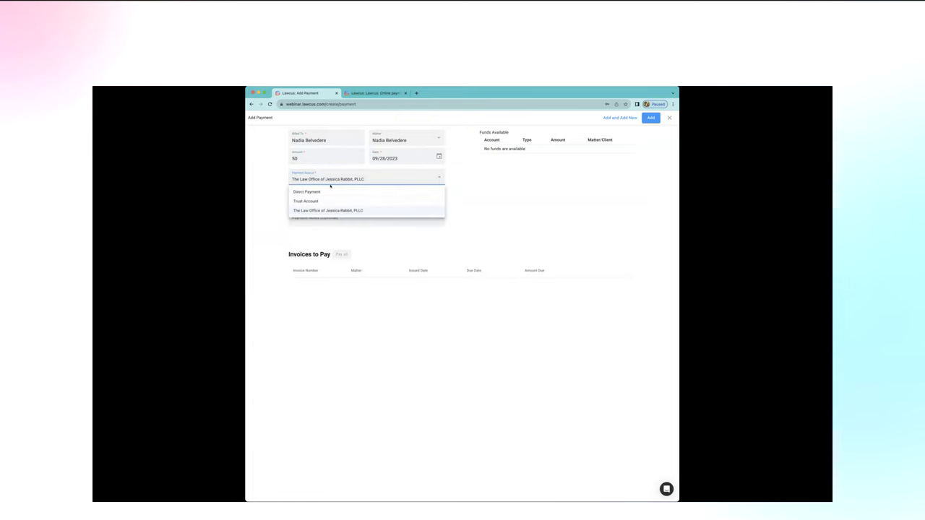
click(327, 191)
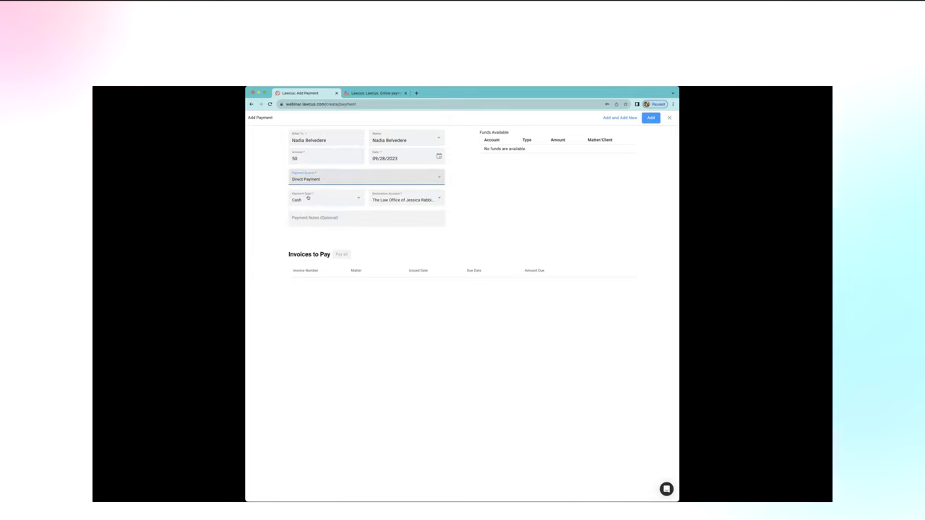
click(308, 197)
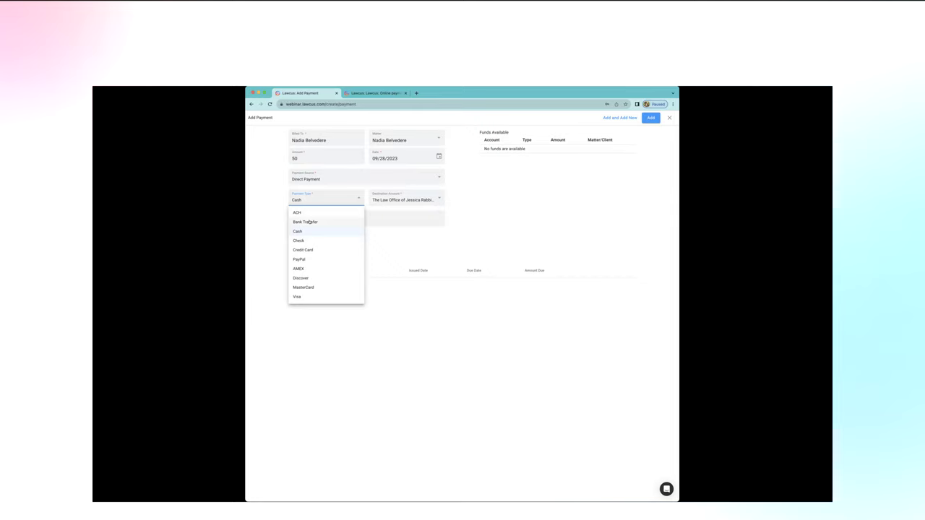
click(421, 234)
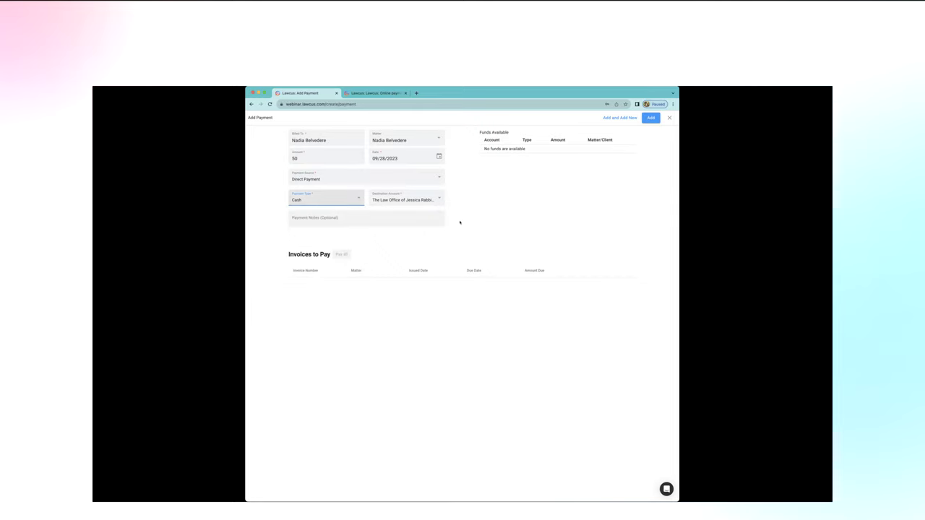
Try saving the 500 payment, which is rejected, then clear the Amount field.
click(332, 219)
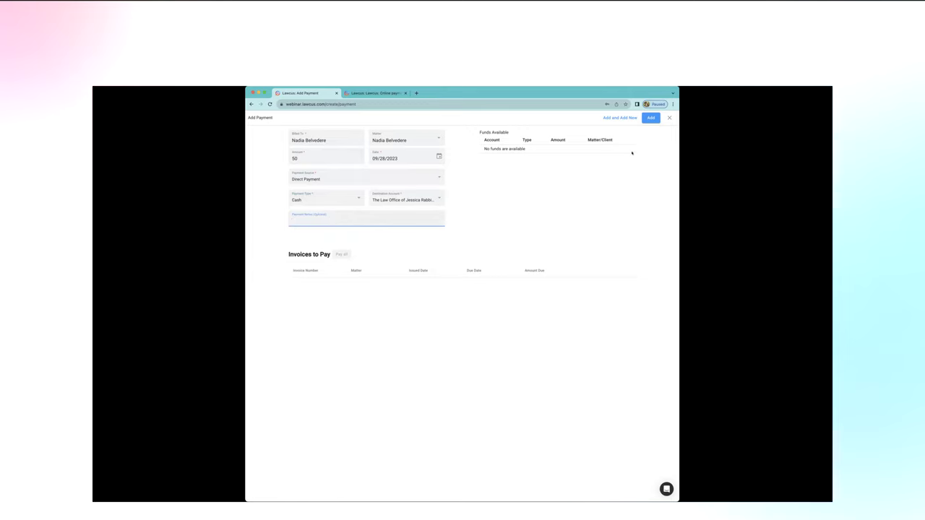
click(652, 118)
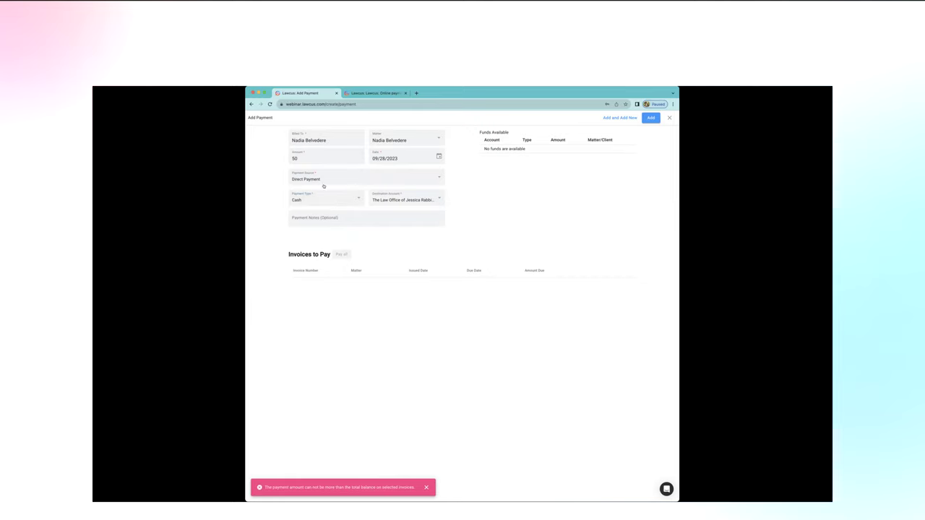
click(308, 158)
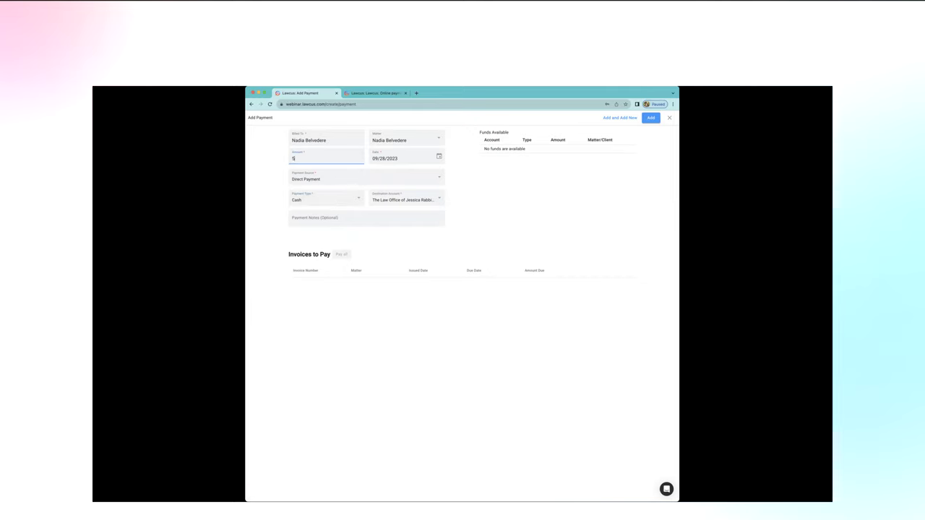
click(558, 218)
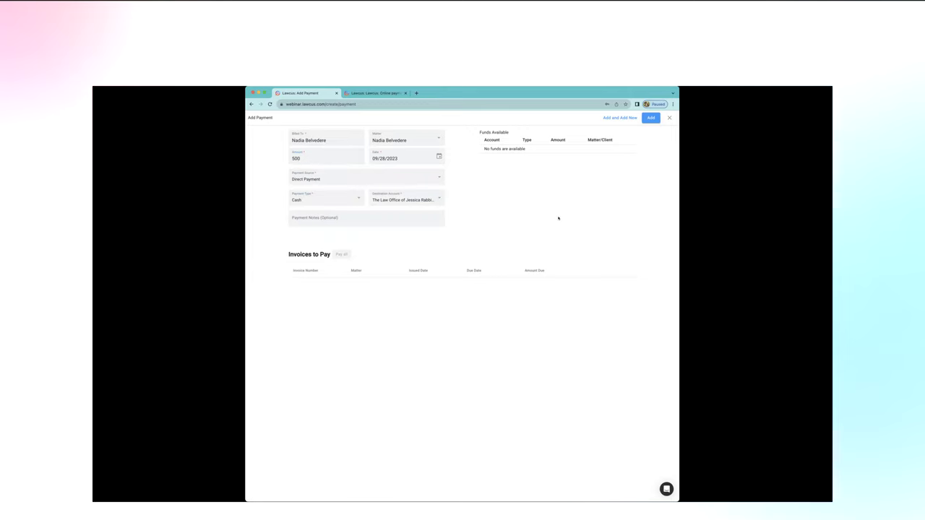
click(652, 117)
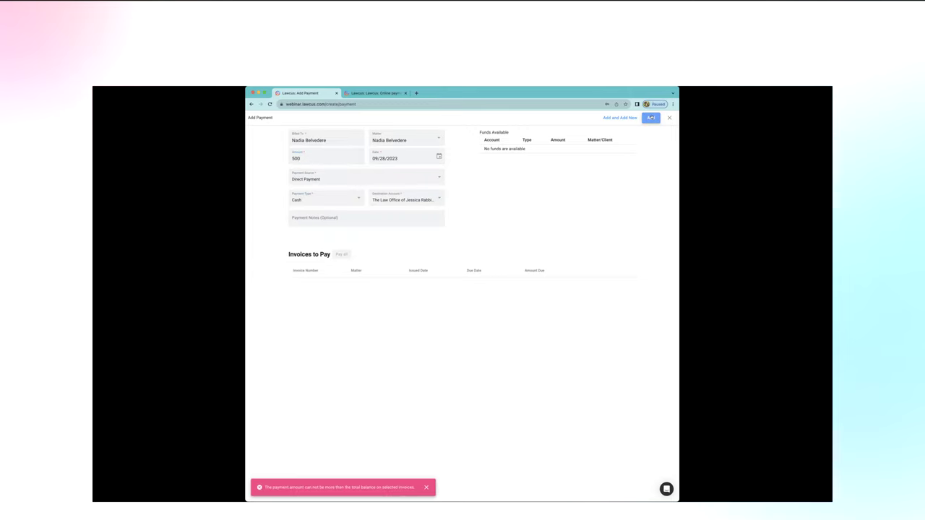
click(312, 156)
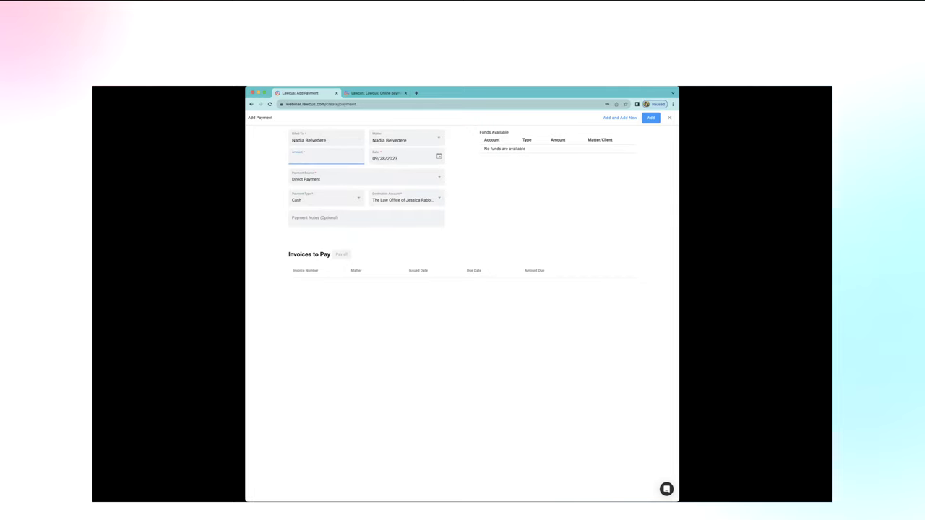
click(324, 140)
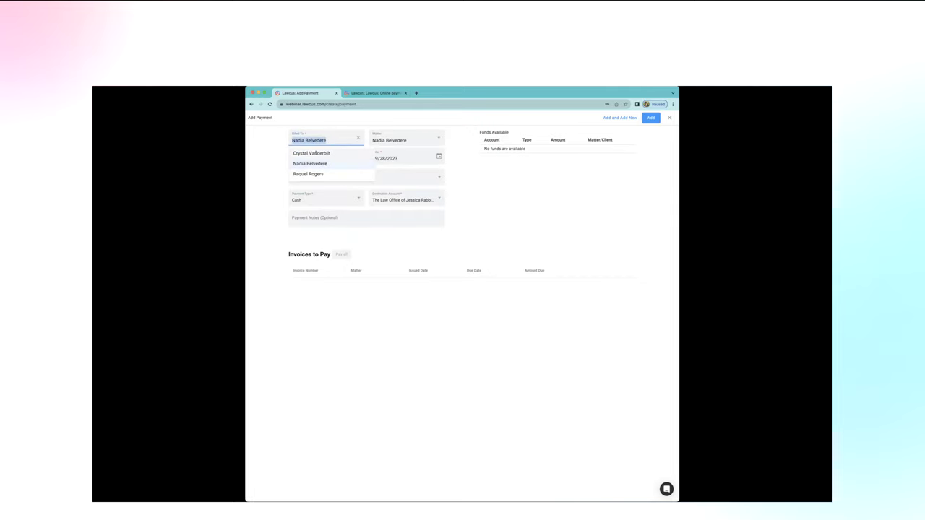
Record a 500 cash payment from the other client's matter against invoice 00001.
click(315, 153)
click(425, 136)
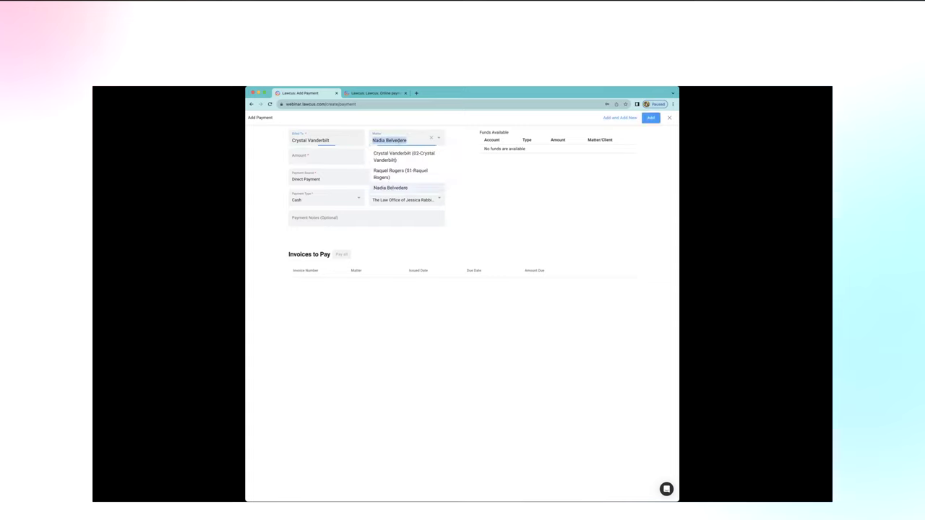
click(396, 154)
click(322, 155)
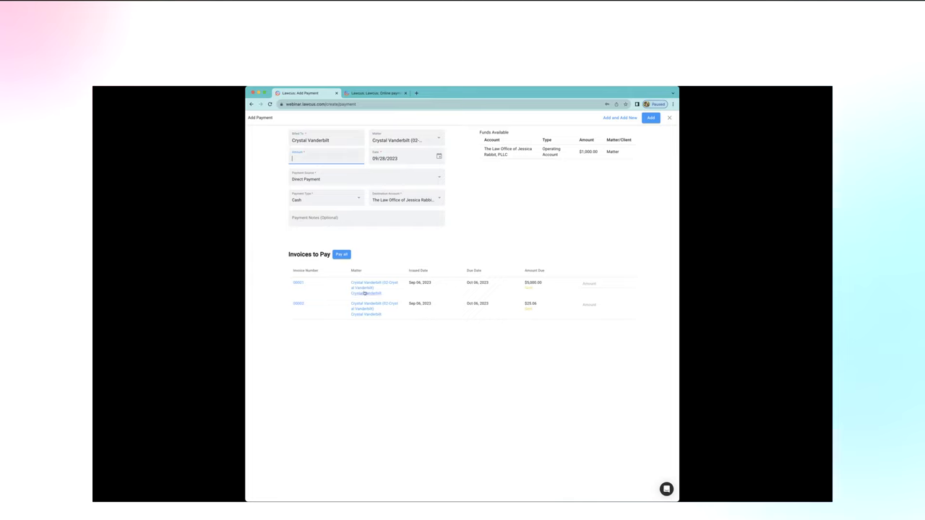
text(500)
click(650, 119)
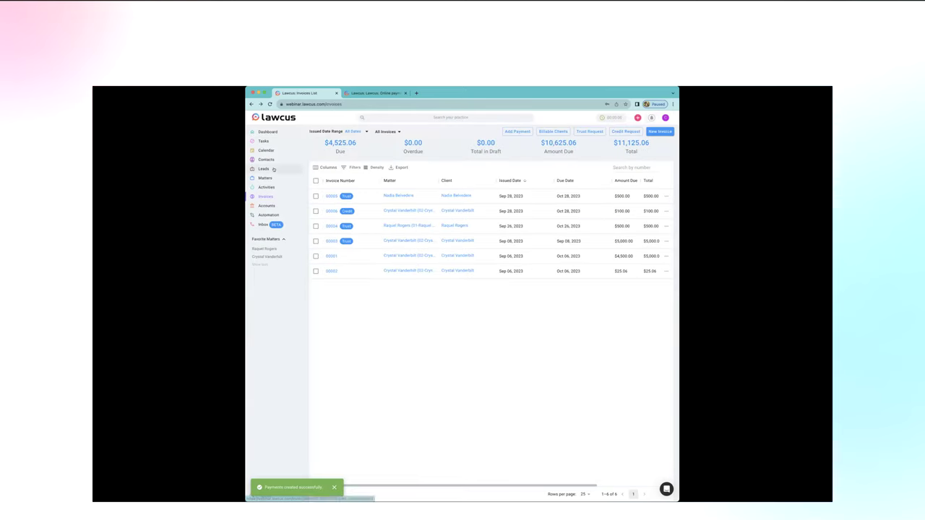
click(267, 196)
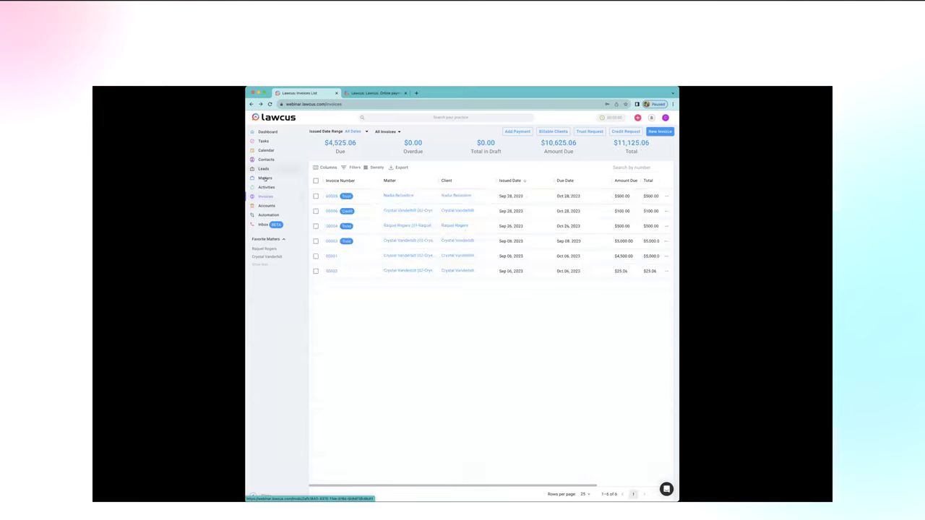
click(266, 178)
click(349, 182)
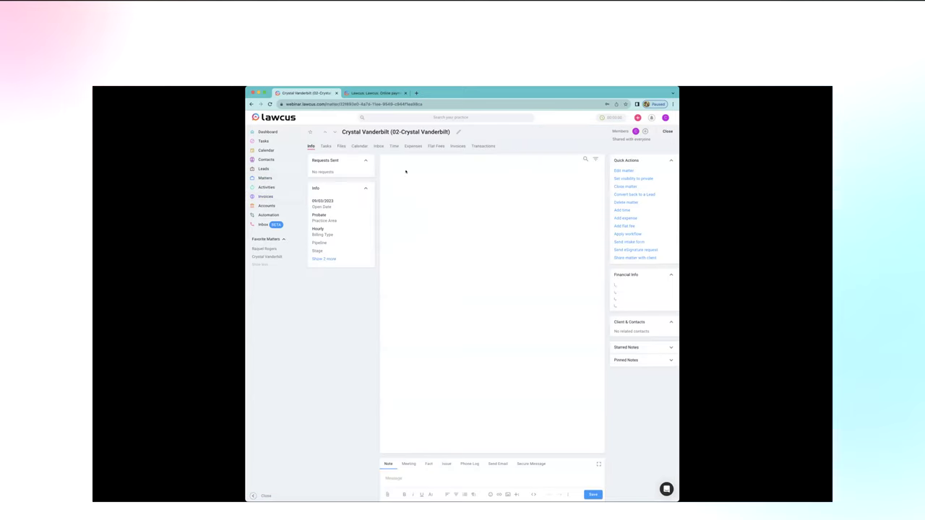
click(471, 146)
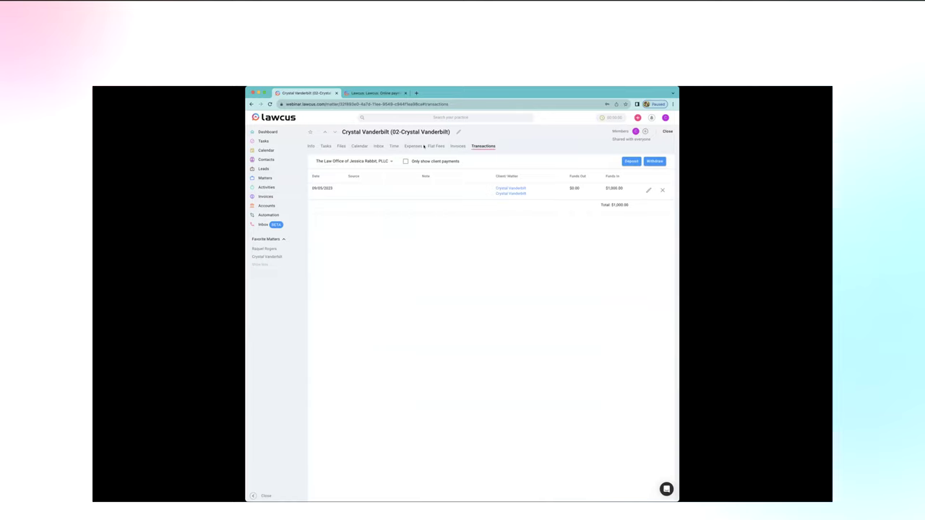
click(455, 146)
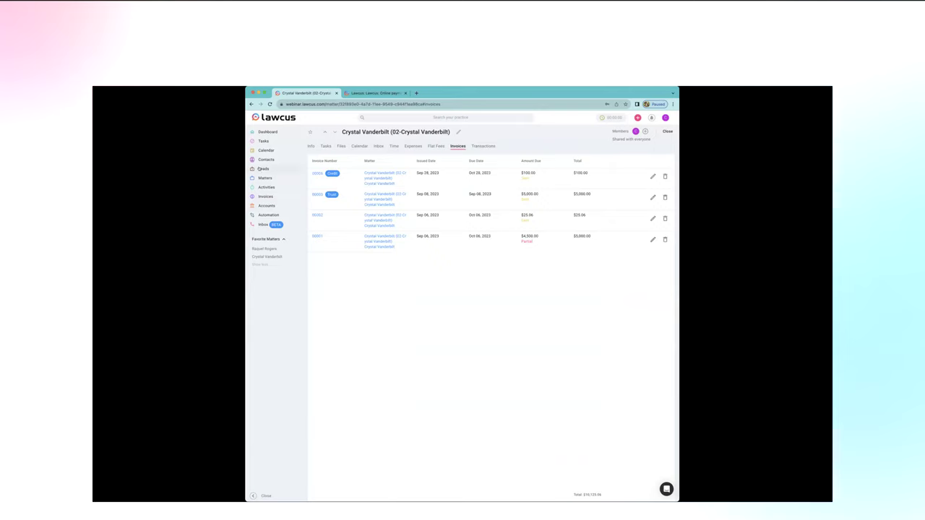
click(265, 133)
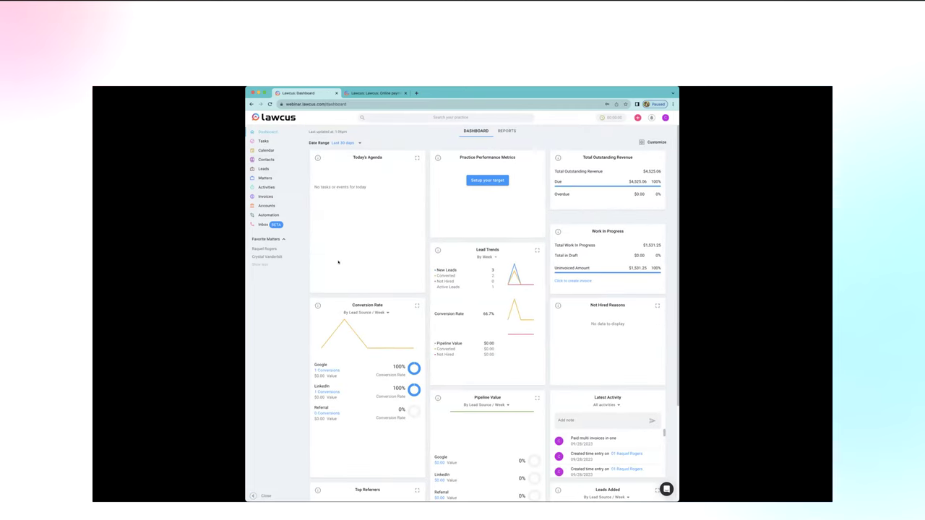
click(266, 196)
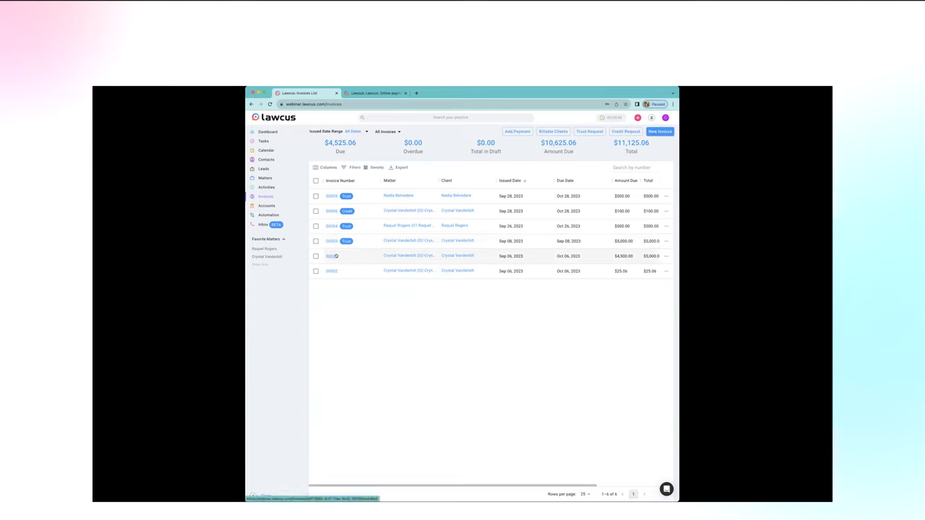
Open invoice 00001 and put it into edit mode.
click(332, 256)
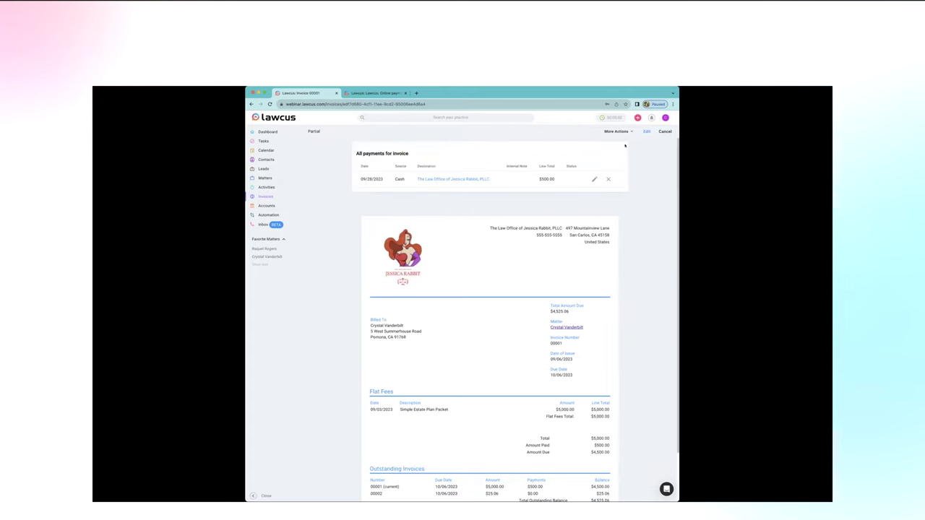
click(647, 131)
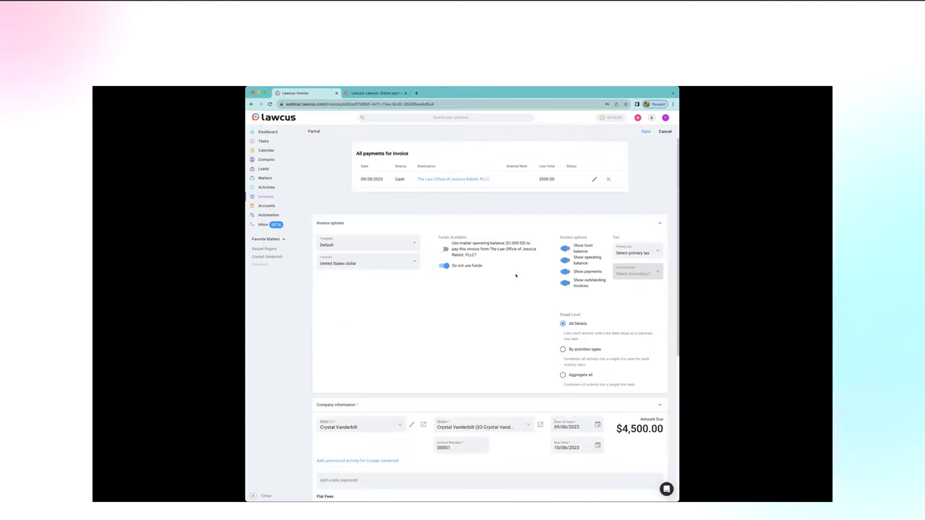
scroll(516, 276, down, 4)
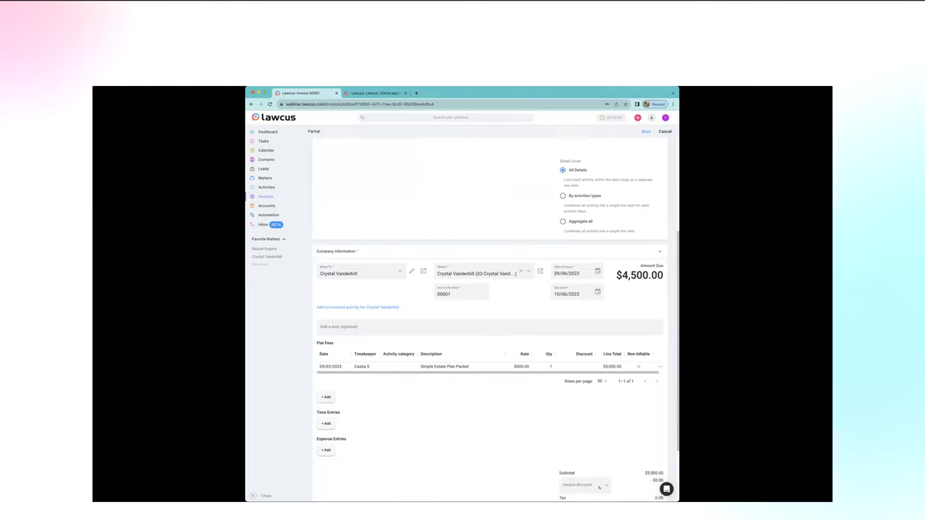
scroll(516, 274, down, 2)
Try an invoice discount of 100, then a fixed $500 discount.
click(574, 400)
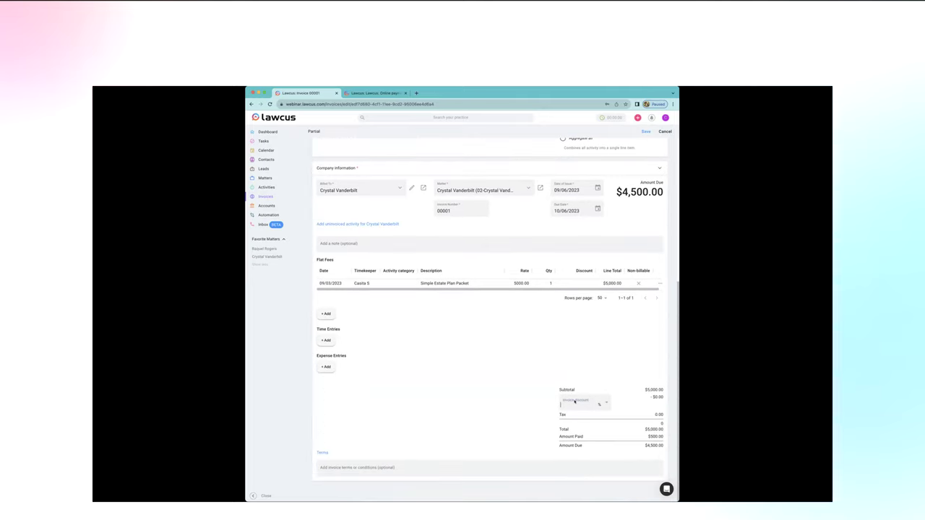
text(100)
double_click(565, 404)
click(600, 405)
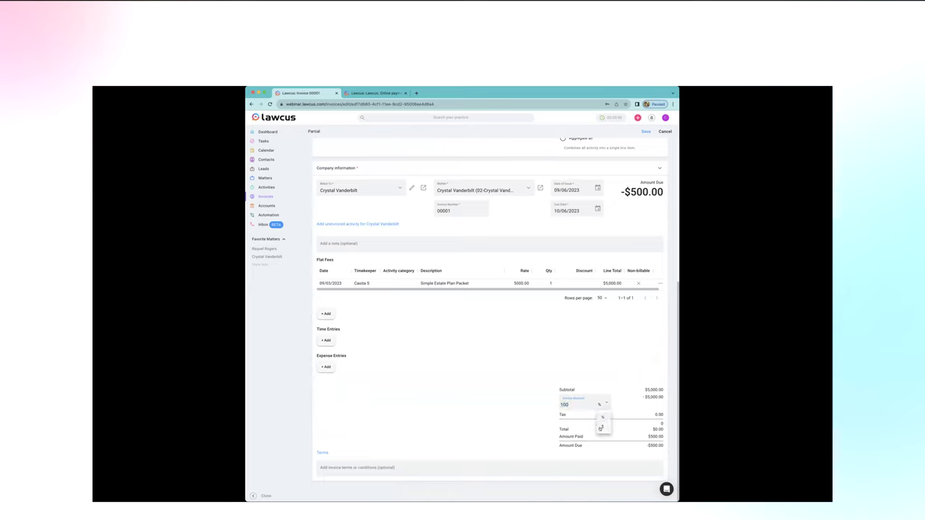
click(600, 428)
double_click(564, 405)
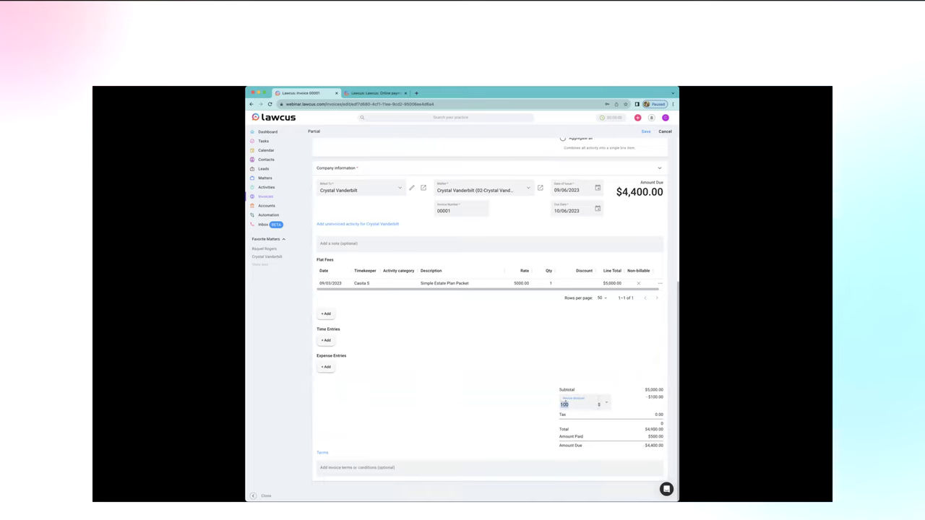
text(500)
Switch the discount back to a percentage, set it to 20%, and save the invoice.
click(599, 403)
click(601, 416)
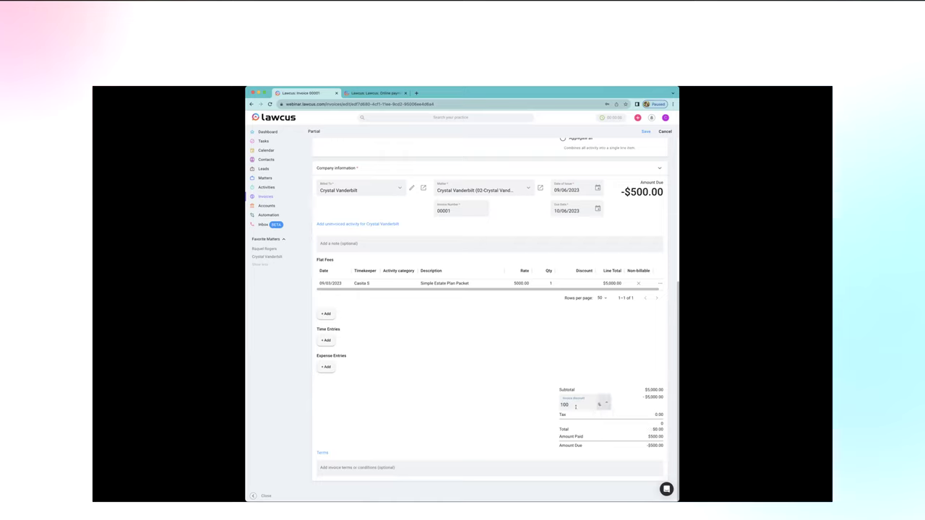
key(ctrl+a)
text(20)
scroll(534, 391, up, 5)
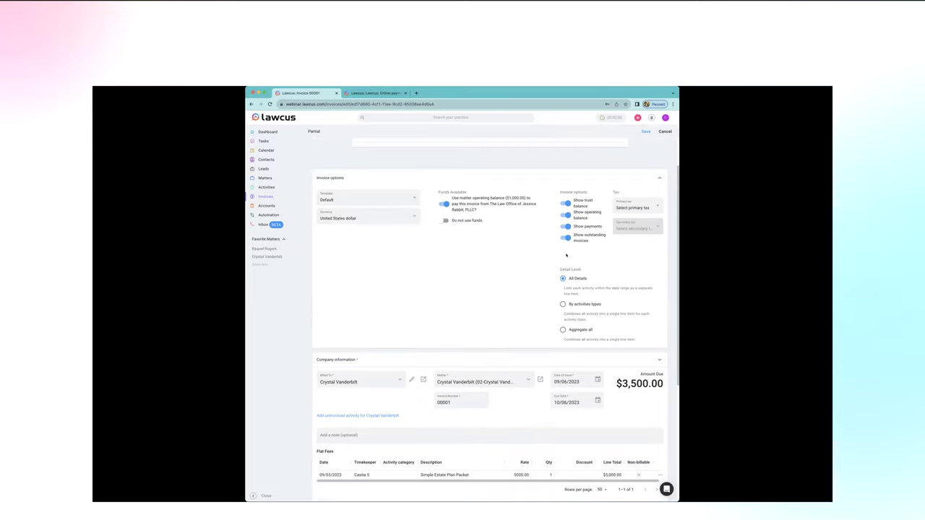
click(645, 131)
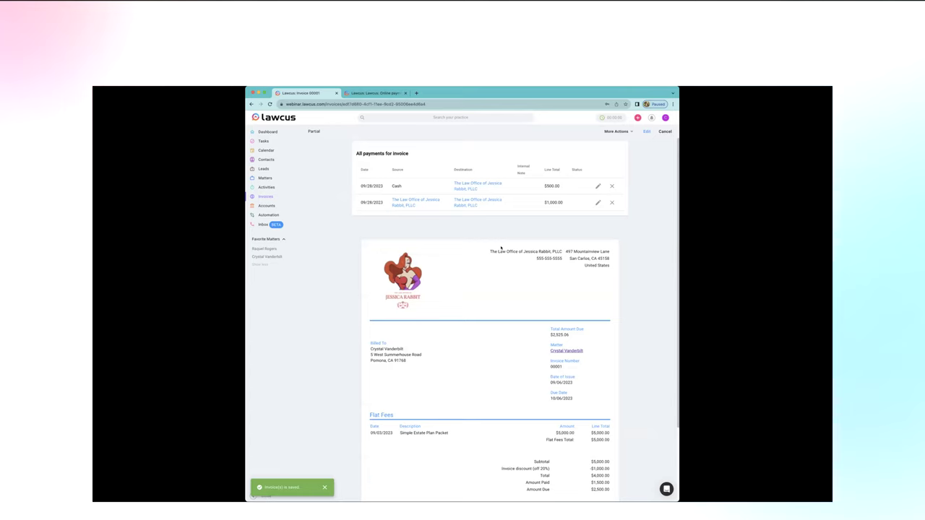
Highlight the 20% invoice discount line, then bring up the invoice-generation slide.
scroll(501, 248, down, 3)
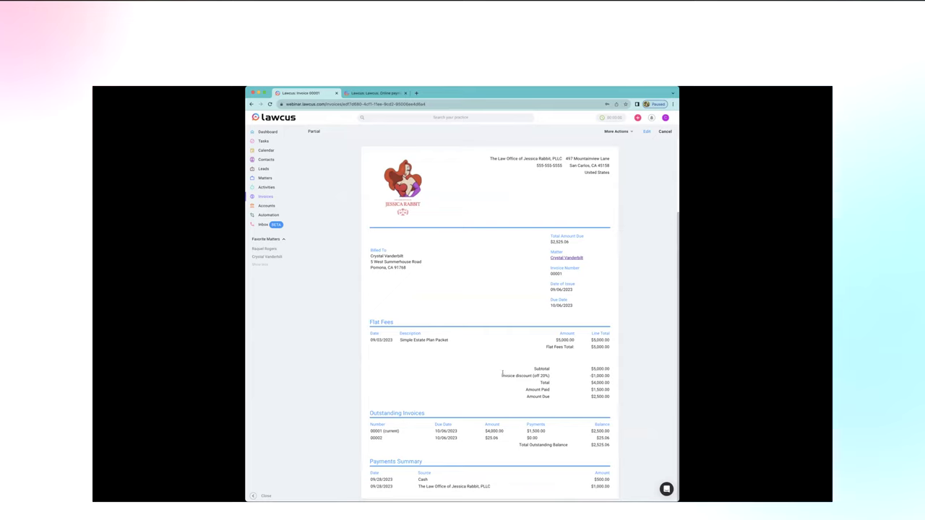
drag(498, 376, 592, 376)
click(246, 311)
click(504, 296)
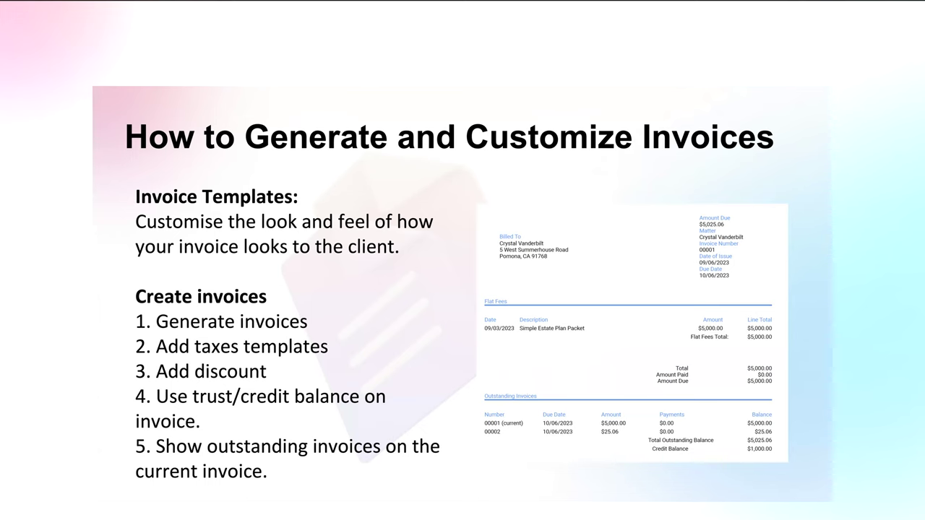
Advance the presentation to the 'Streamline Invoice Payments' slide.
key(Right)
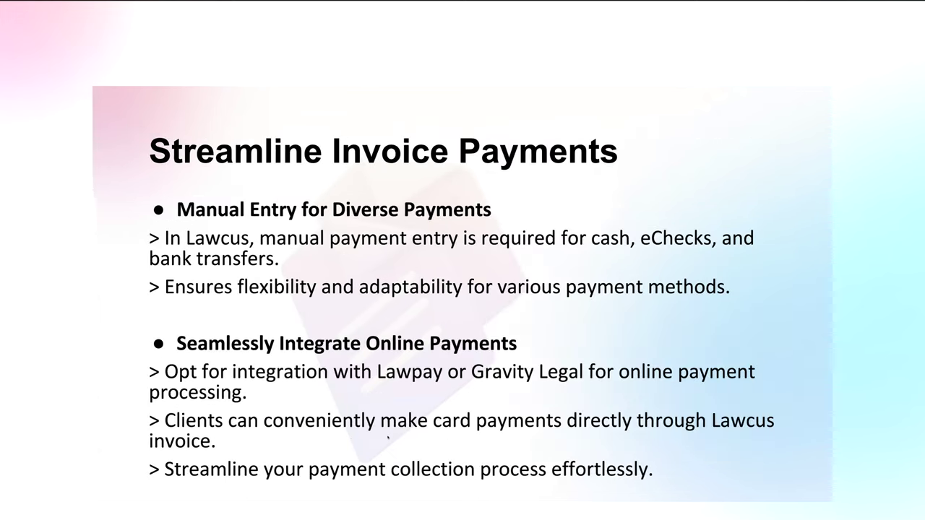
key(Left)
key(Right)
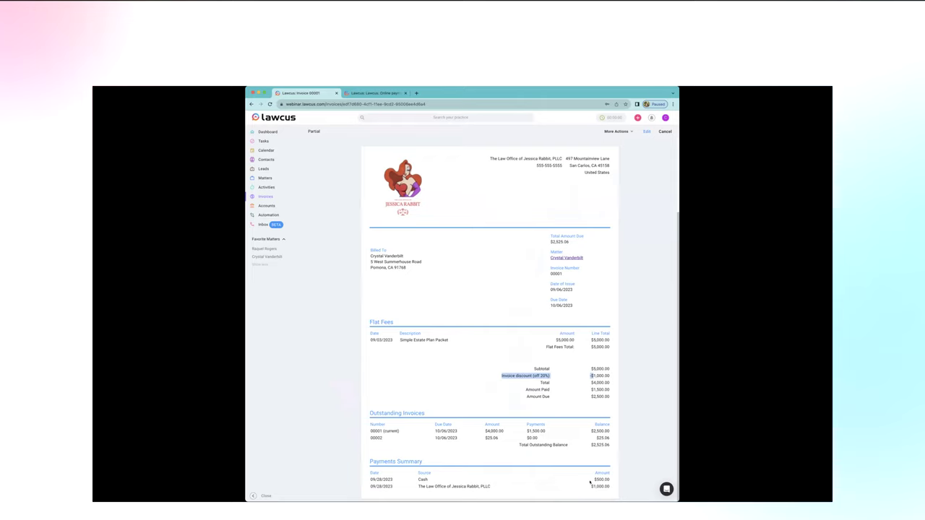
Start a Send by Email message for invoice 00001 with prefilled subject and message.
click(626, 131)
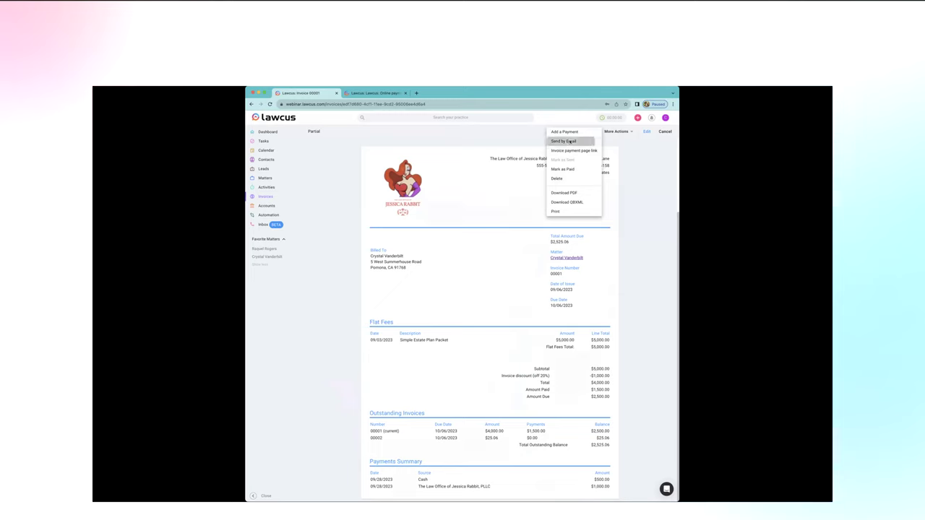
click(571, 142)
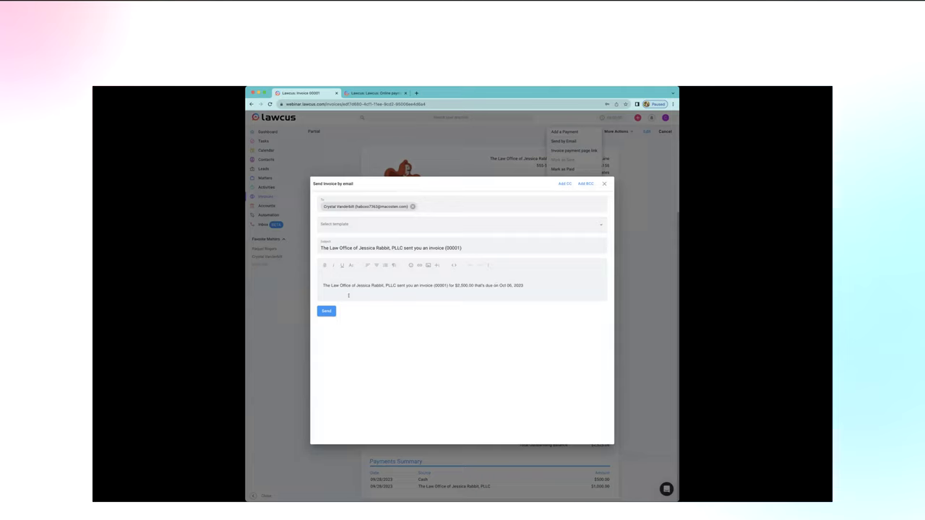
Discard the invoice email and copy invoice 00001's payment page link to the clipboard.
click(604, 184)
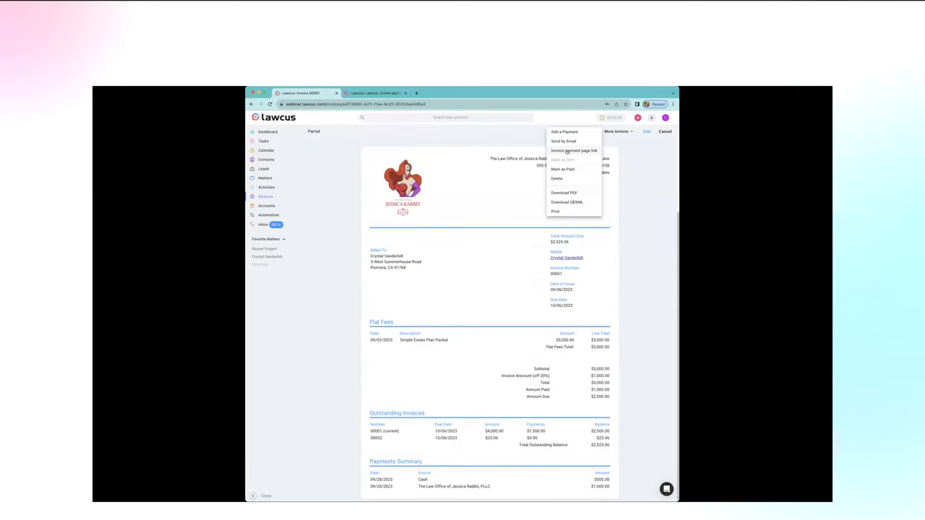
click(567, 151)
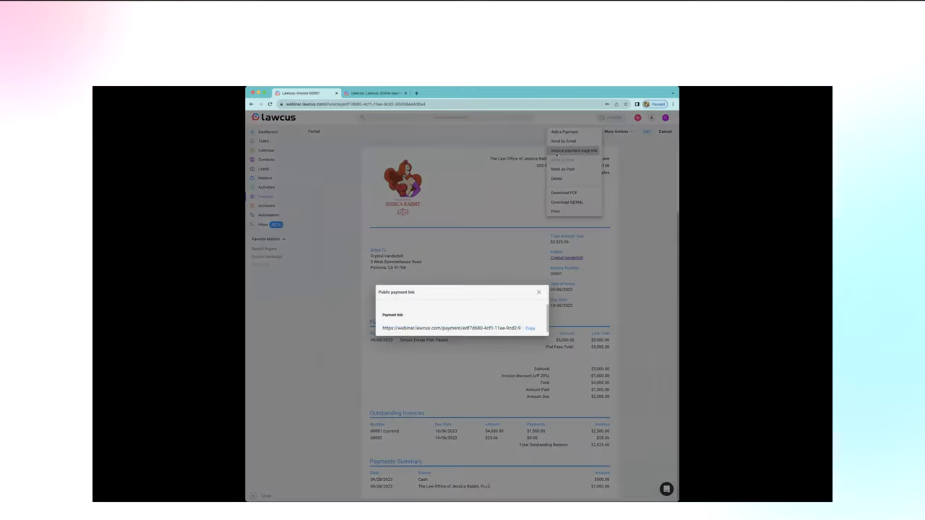
click(527, 329)
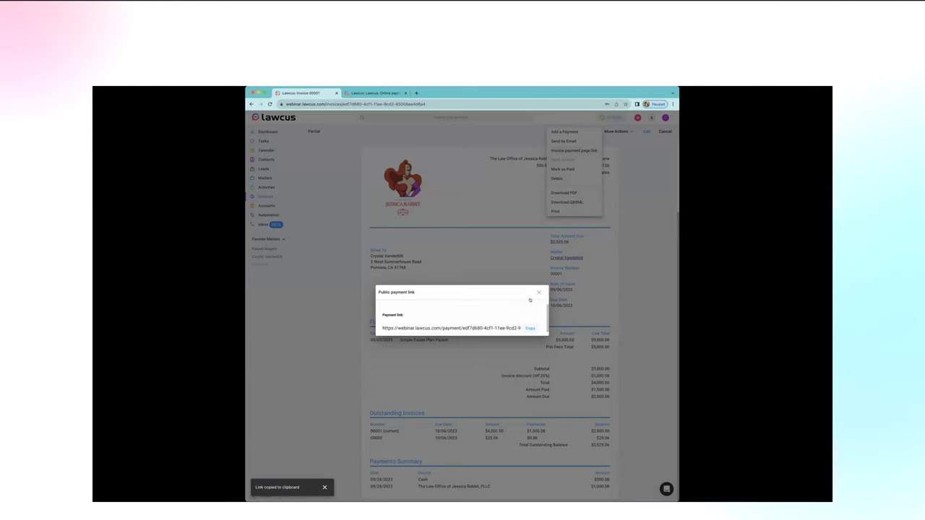
click(538, 292)
click(495, 242)
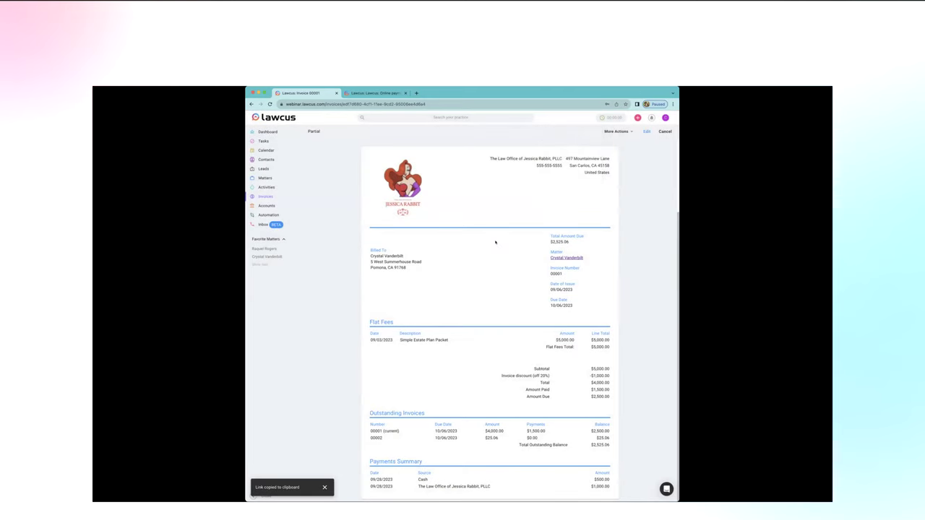
Open the client's matter from the pipeline board and start a new email to her.
click(265, 178)
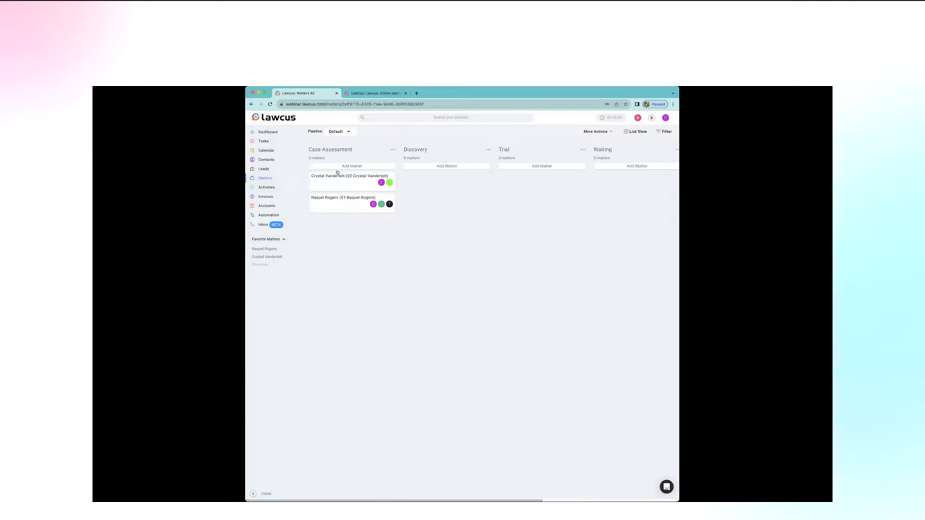
click(332, 189)
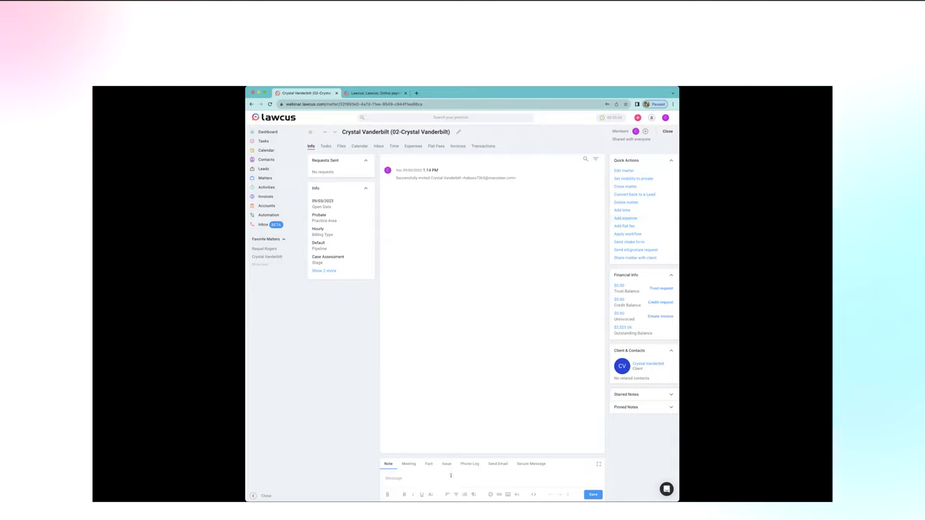
click(505, 464)
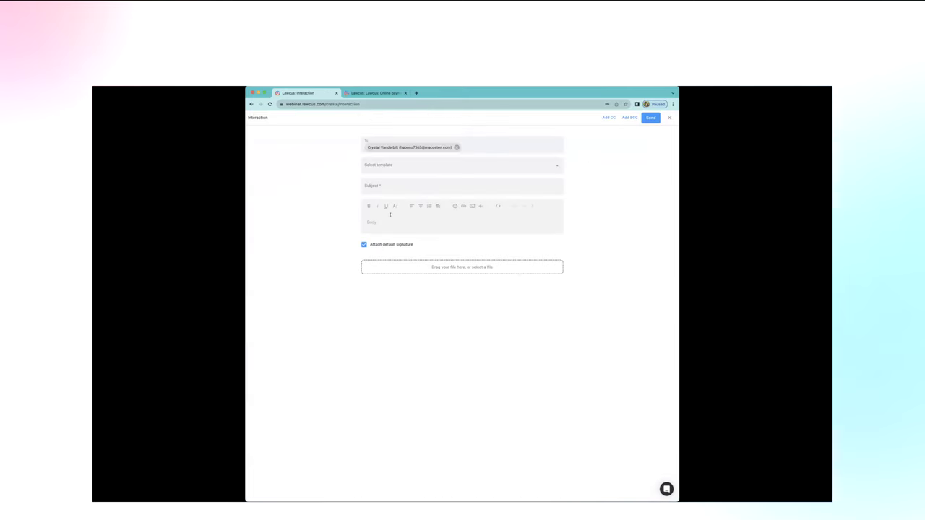
Write subject 'Please Pay', body 'Hi! Here is the link to your invoice.', and paste the payment URL.
click(390, 188)
text(Please Pay)
click(419, 224)
text(Hi!)
key(Return)
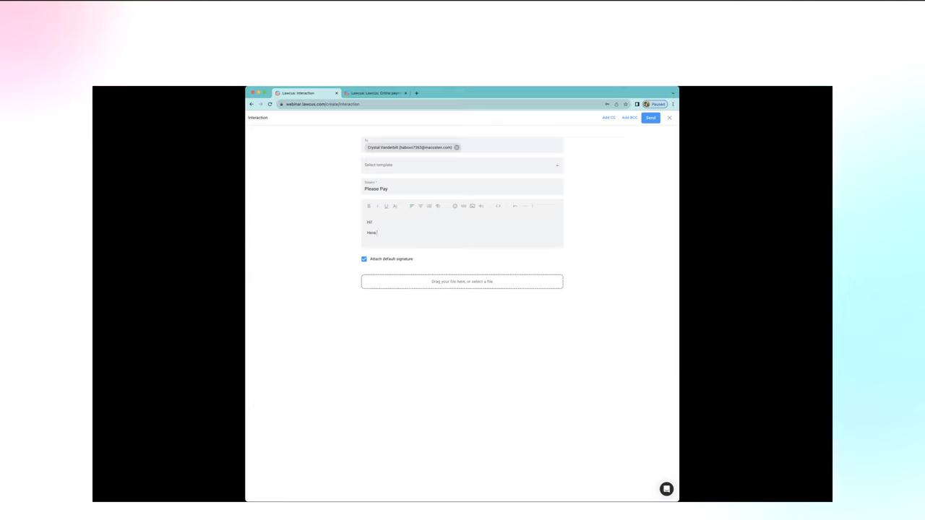
text(Here is the link to your invoice.)
key(Return)
key(ctrl+v)
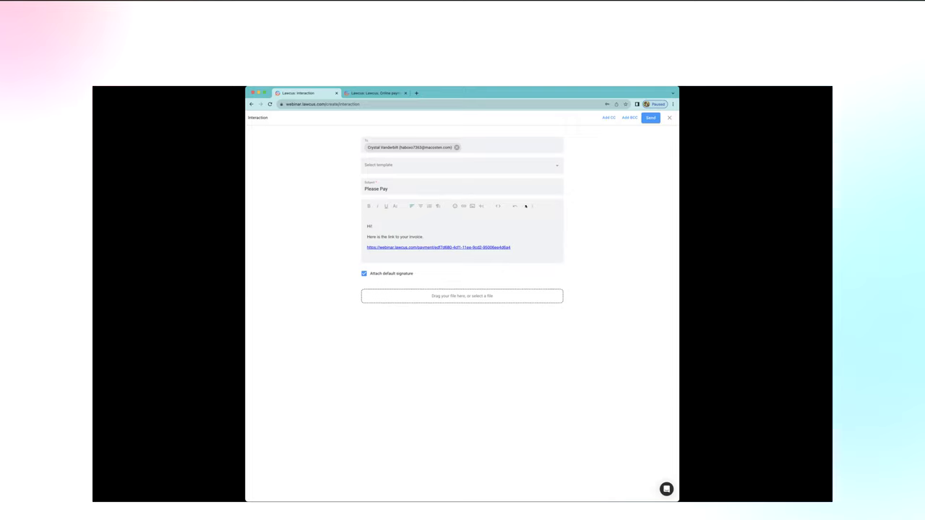
Replace the raw URL with a hyperlink on the word 'link' and send the email.
click(532, 206)
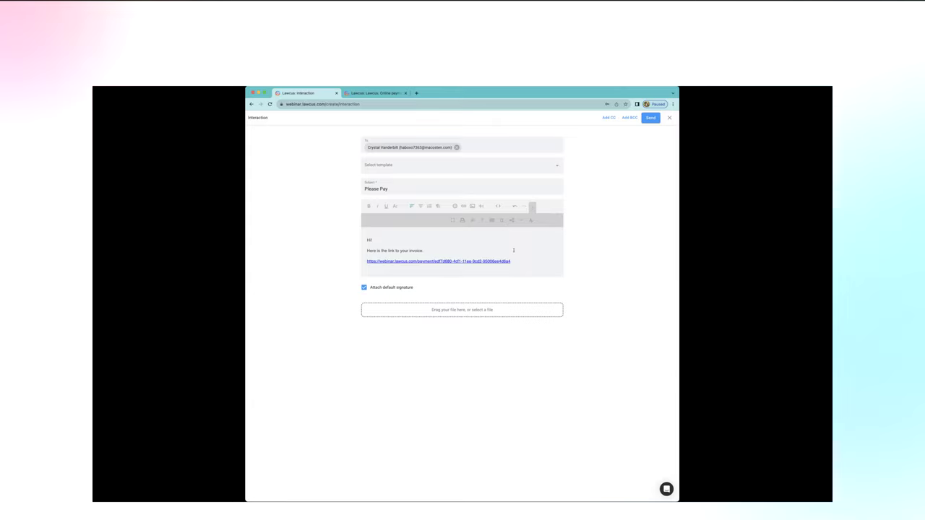
drag(510, 261, 341, 261)
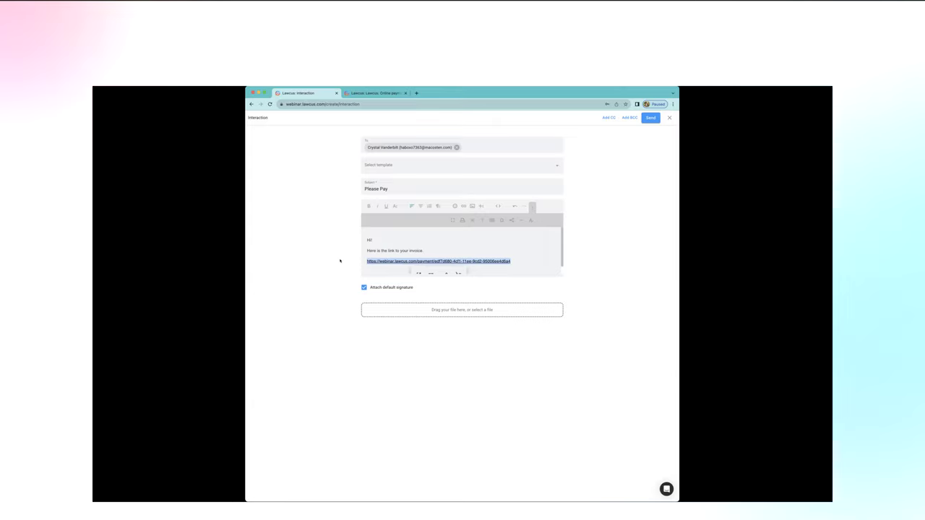
key(BackSpace)
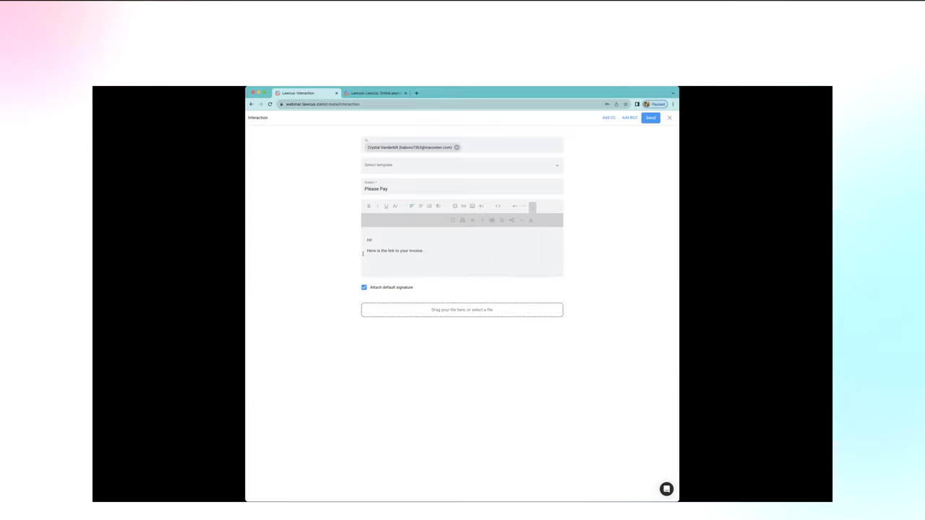
double_click(388, 250)
click(461, 206)
key(super+v)
click(534, 294)
click(514, 269)
click(649, 120)
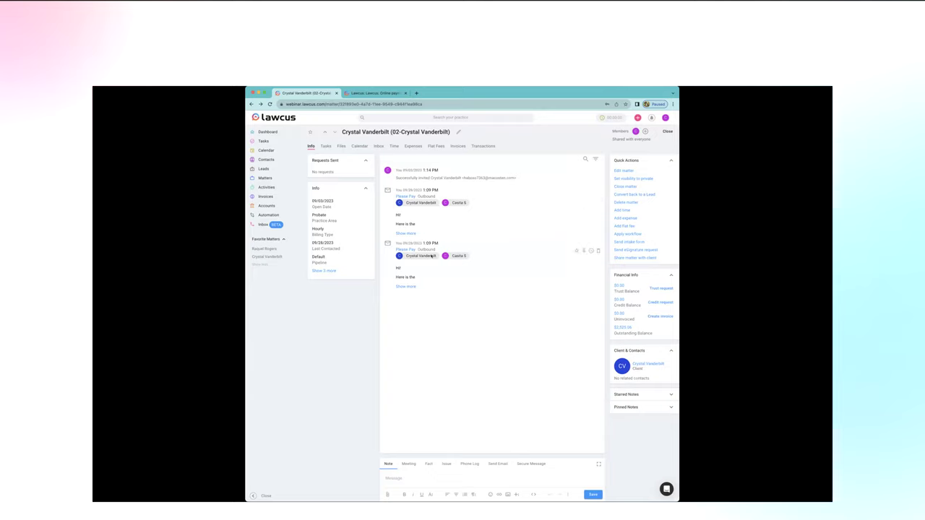
Go to the Invoices list, cancel a new payment form, and open the account menu.
click(264, 198)
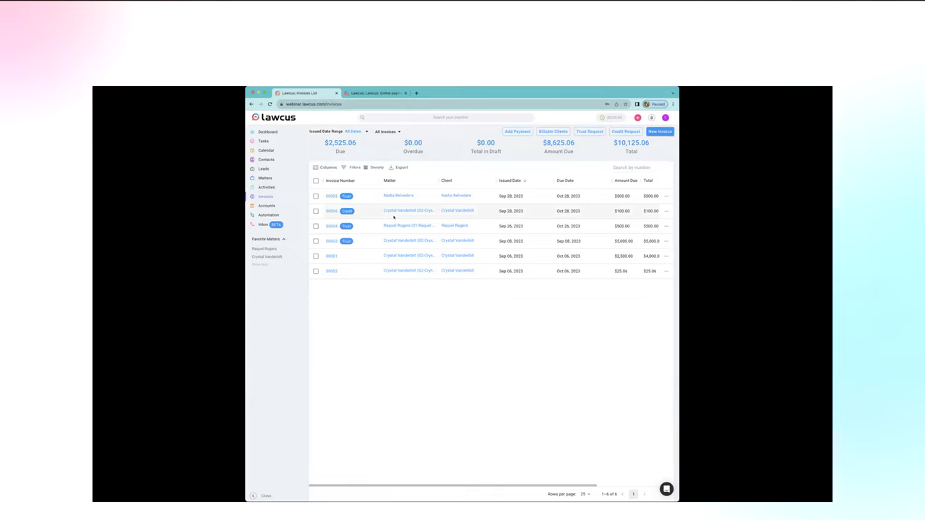
click(518, 132)
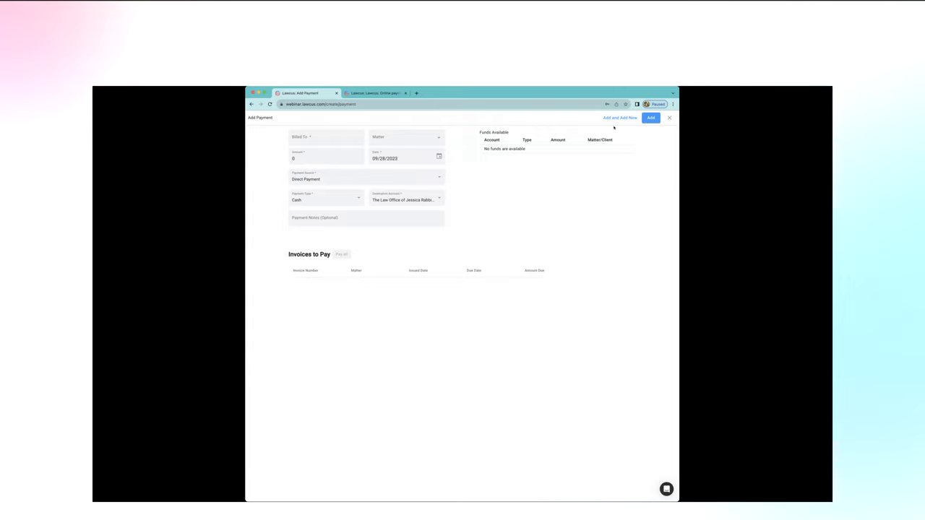
click(669, 118)
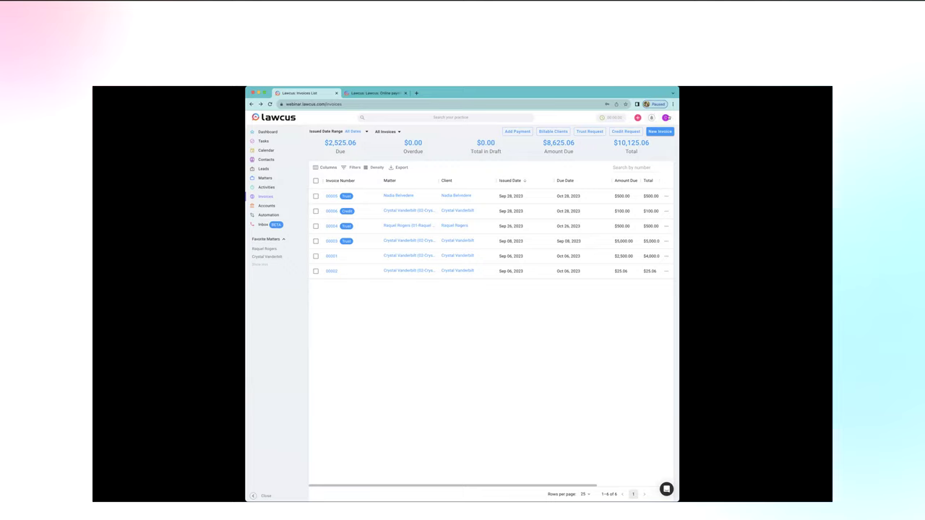
click(665, 117)
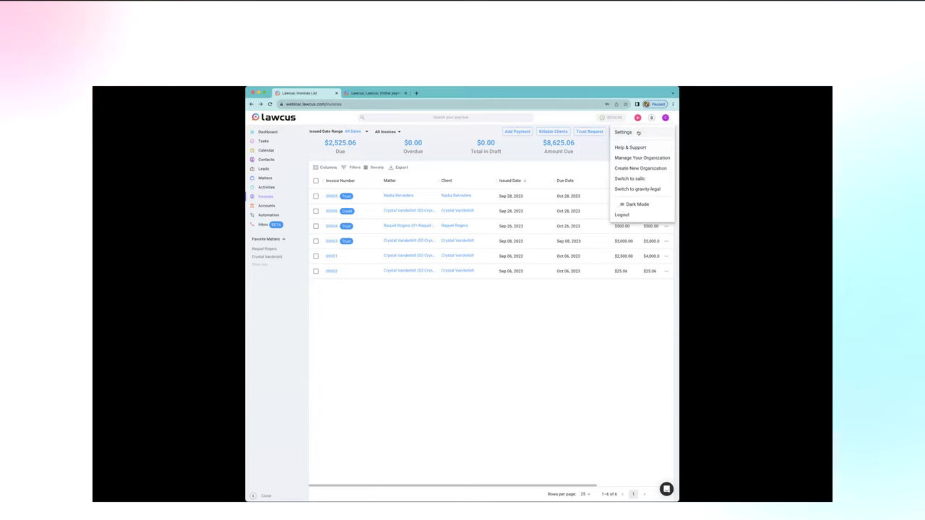
View the Online Payments integration settings under Apps & Integrations.
click(638, 133)
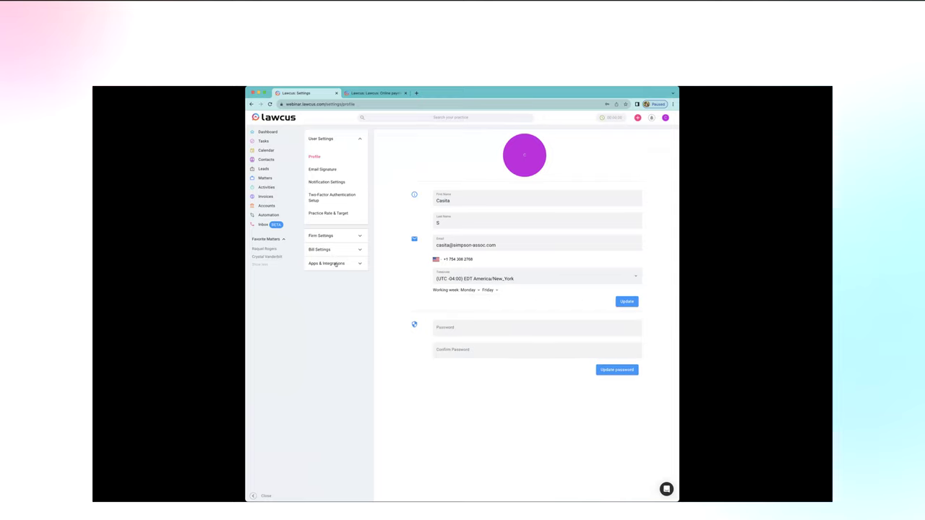
click(334, 264)
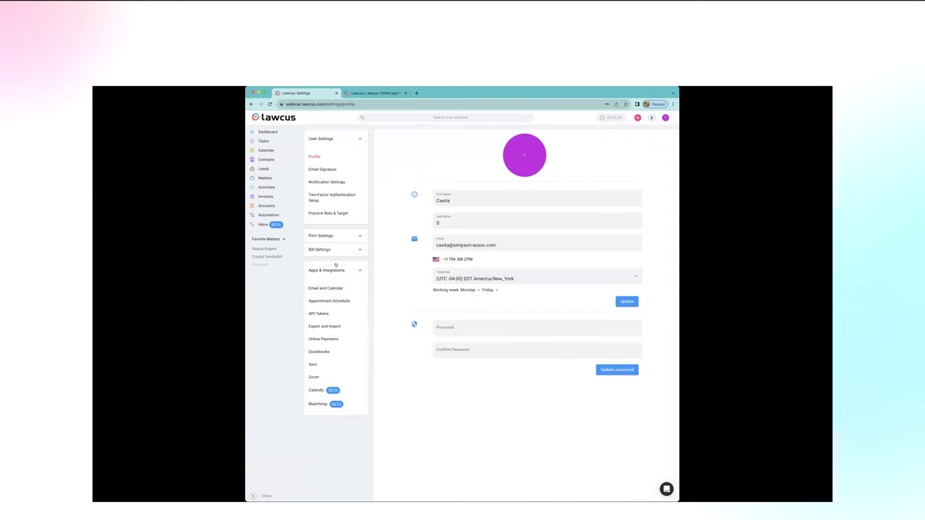
click(323, 339)
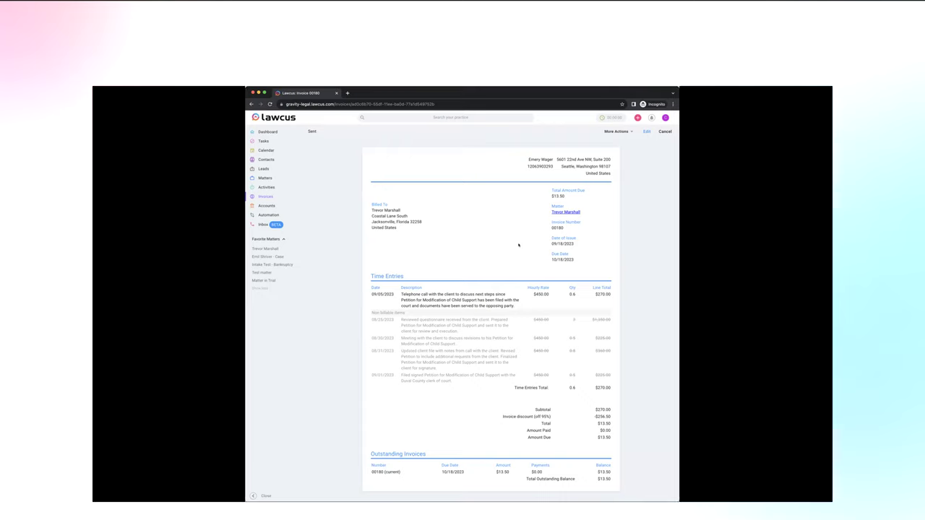
Copy invoice 00180's payment page link and load it in a new browser tab.
click(623, 133)
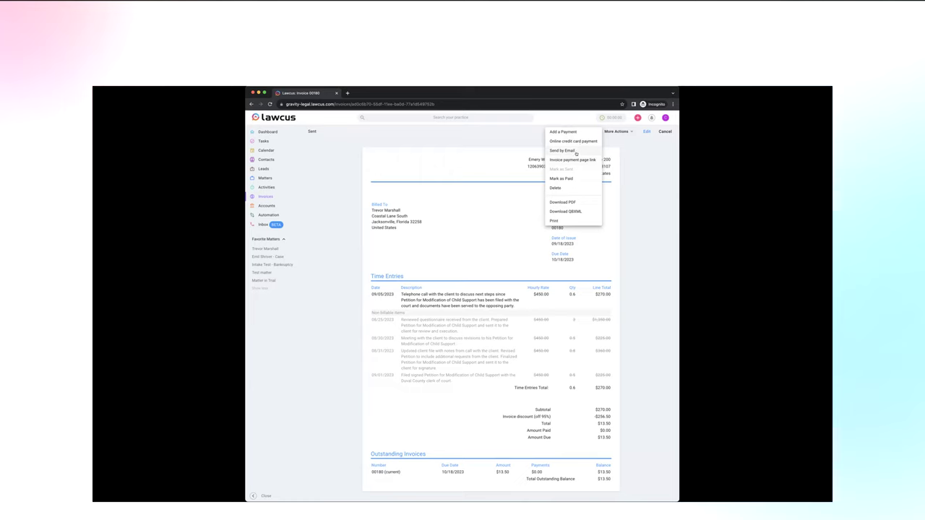
click(573, 161)
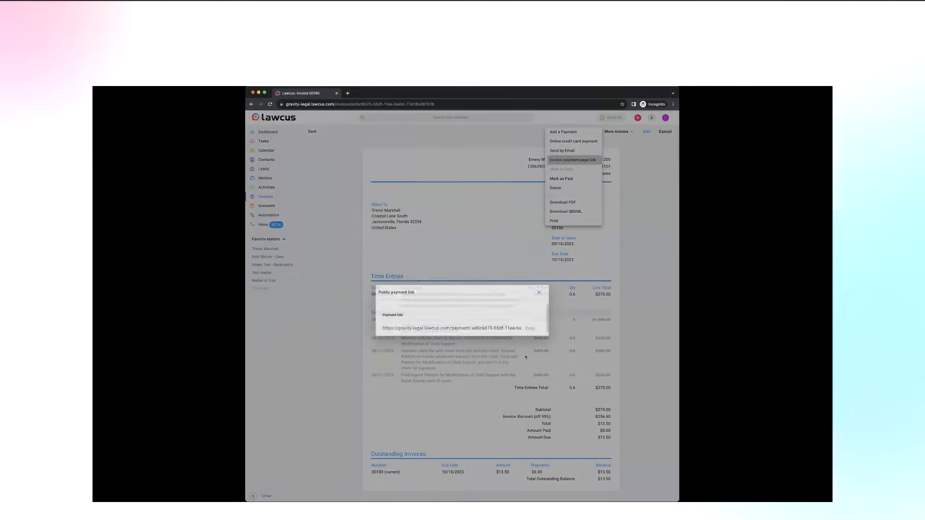
click(530, 329)
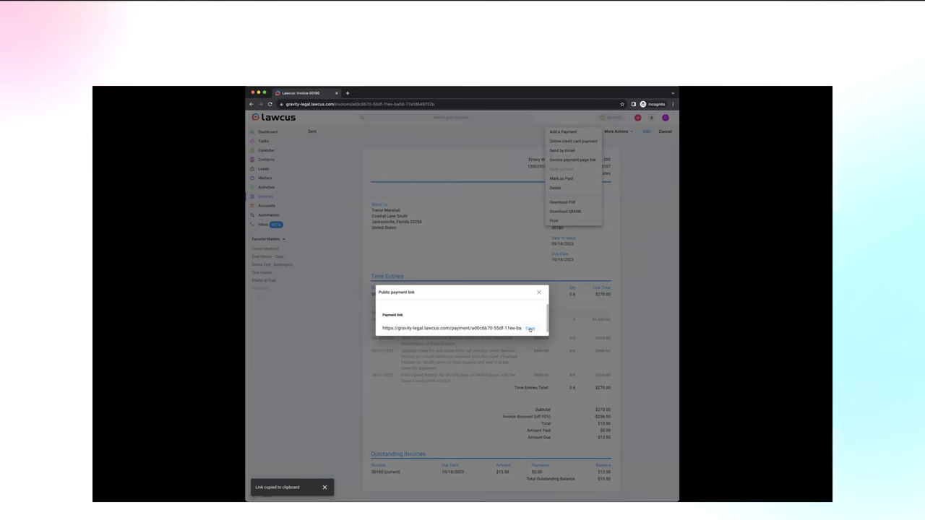
click(538, 292)
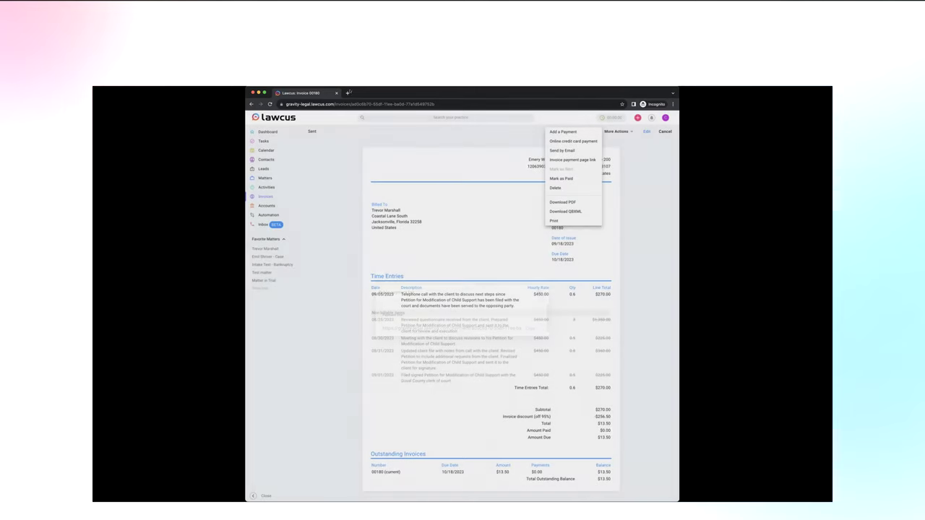
click(348, 92)
key(super+v)
key(Return)
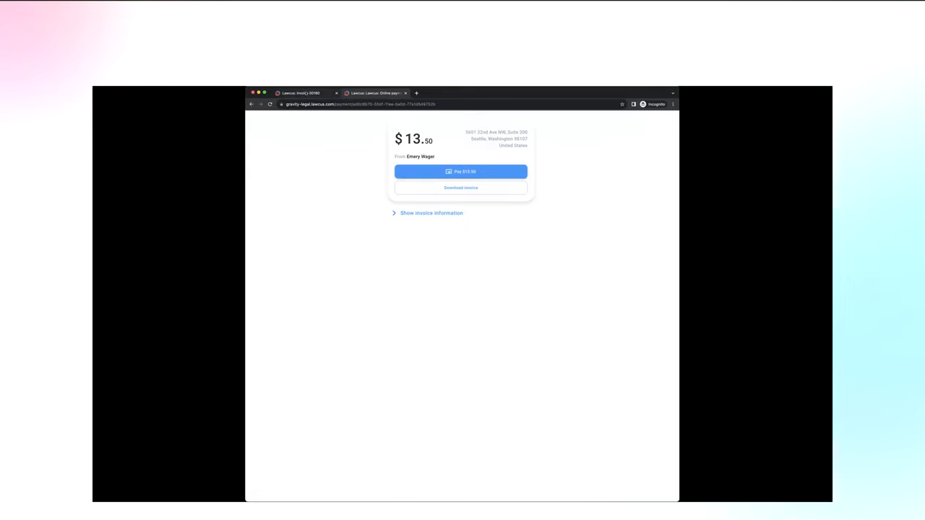
click(299, 93)
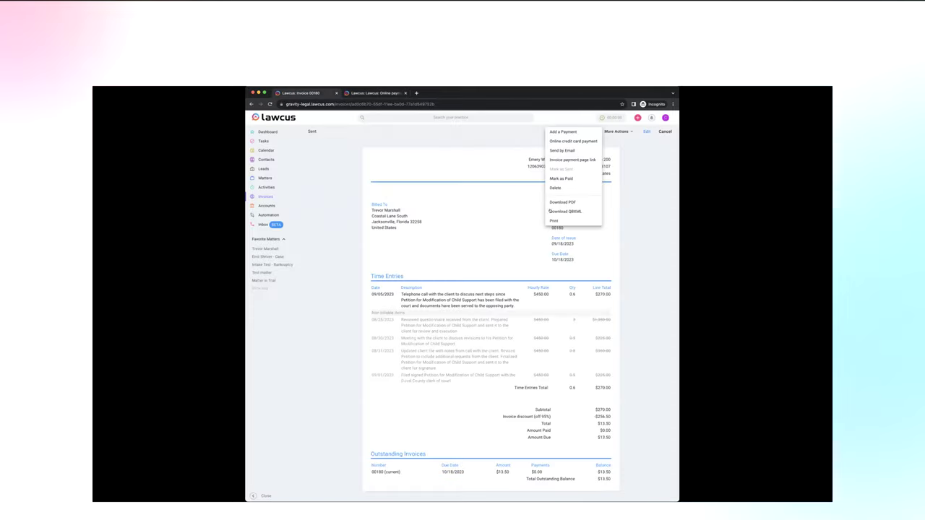
click(571, 141)
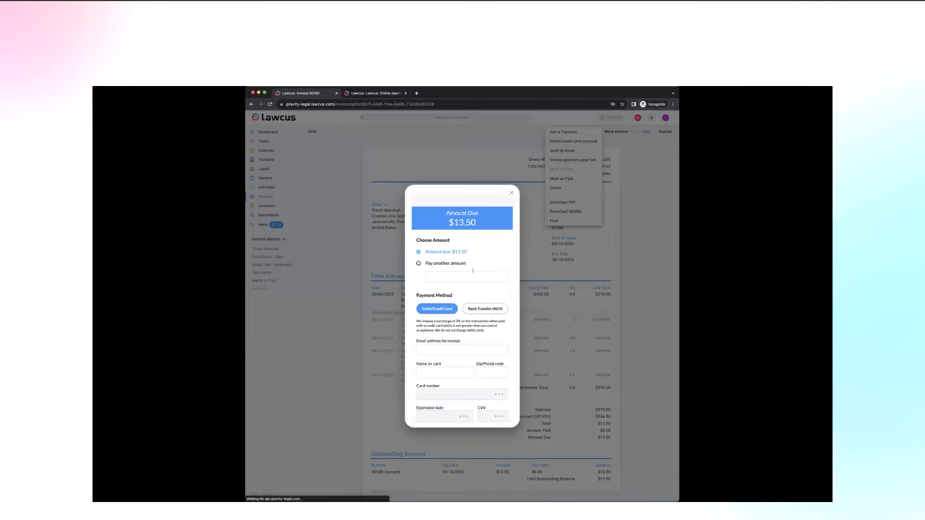
scroll(473, 270, down, 3)
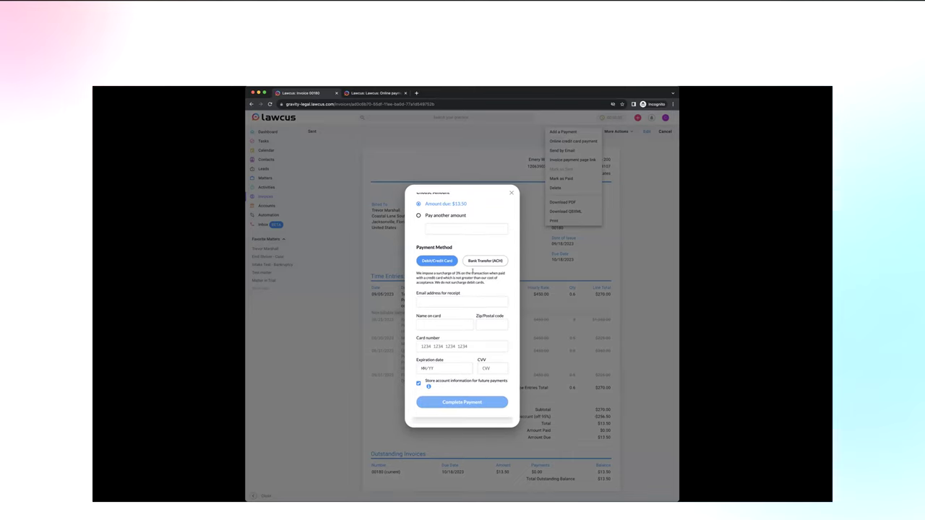
scroll(451, 228, up, 3)
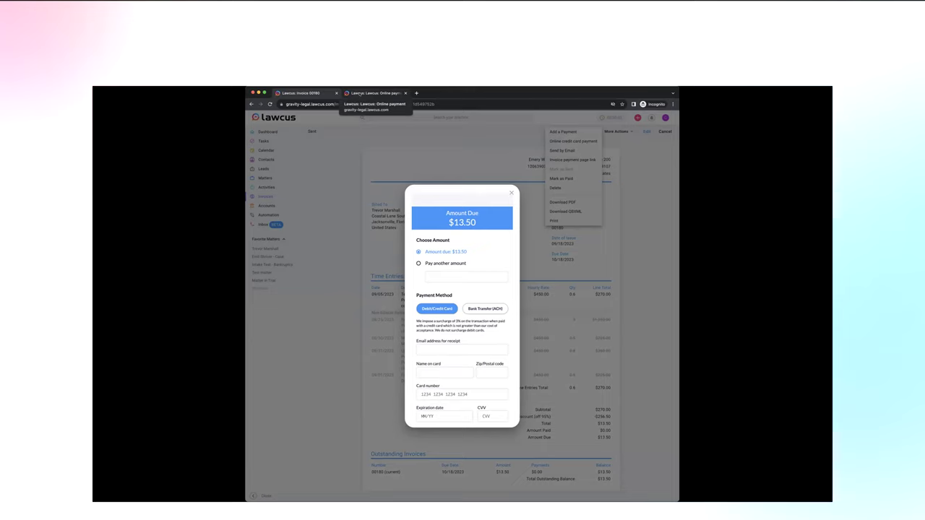
click(361, 94)
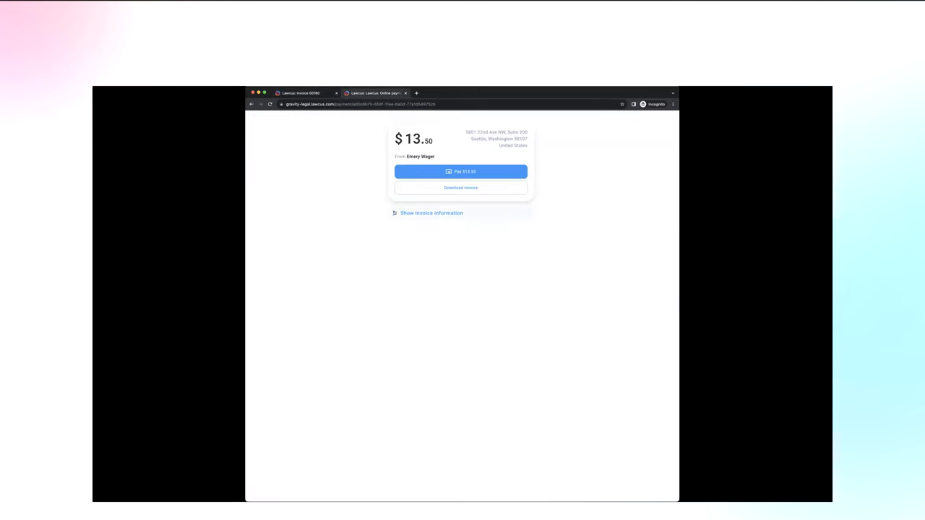
Review invoice 00180's detailed line items on the payment page, then begin paying the $13.50.
click(395, 213)
scroll(533, 264, down, 10)
scroll(533, 263, up, 3)
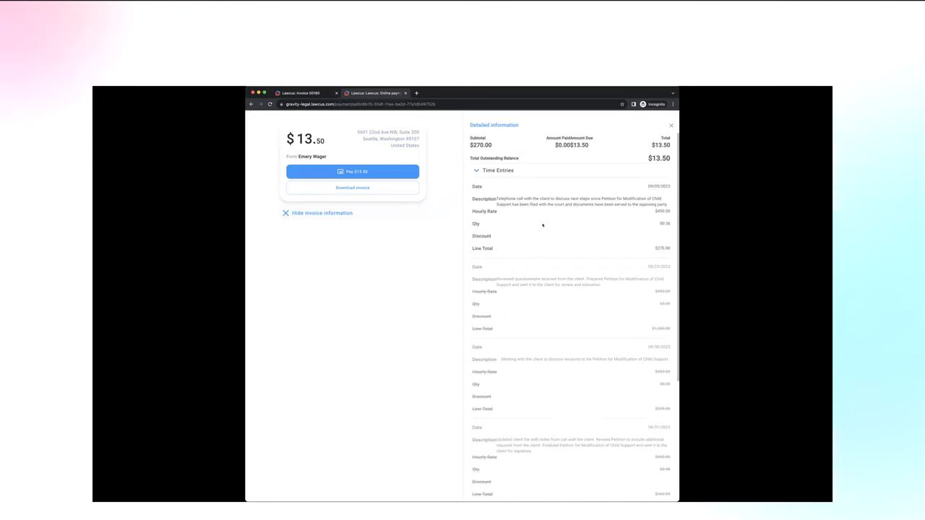
scroll(539, 293, down, 5)
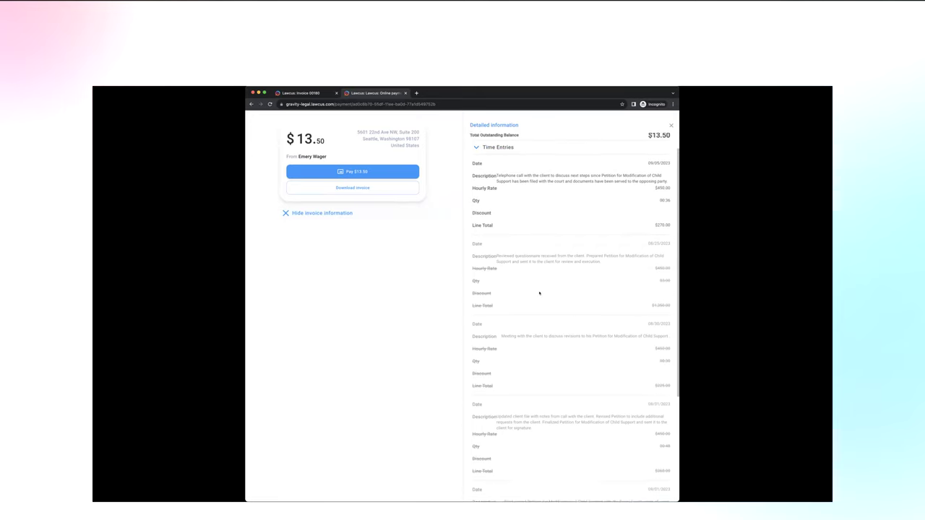
scroll(540, 293, down, 1)
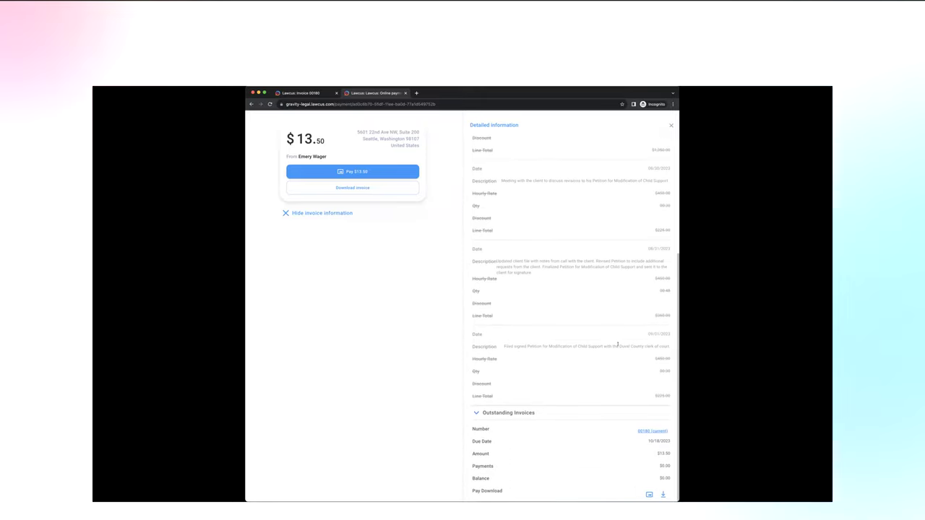
scroll(639, 389, up, 10)
scroll(642, 404, down, 10)
click(671, 127)
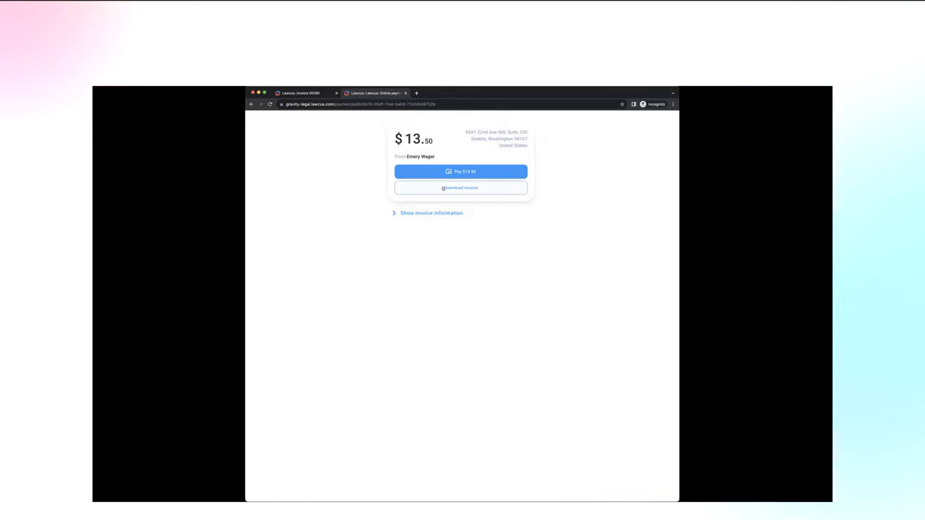
click(444, 172)
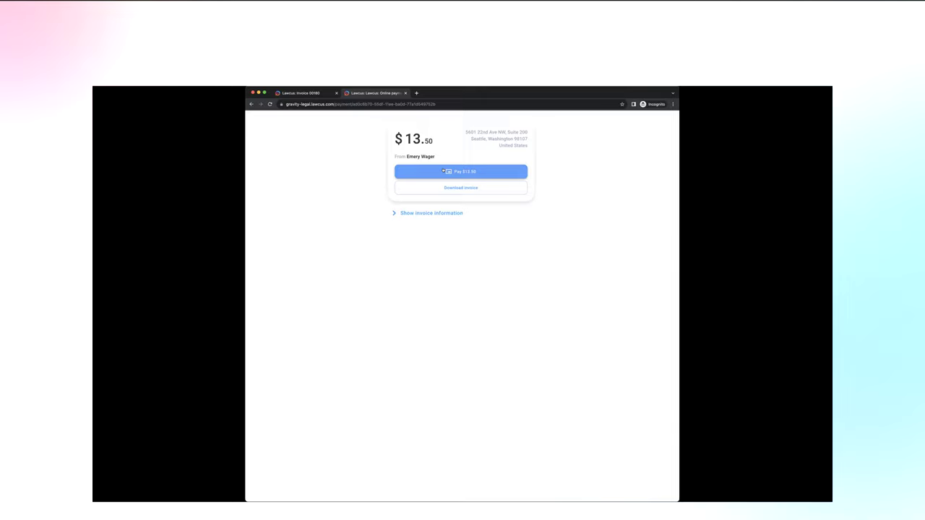
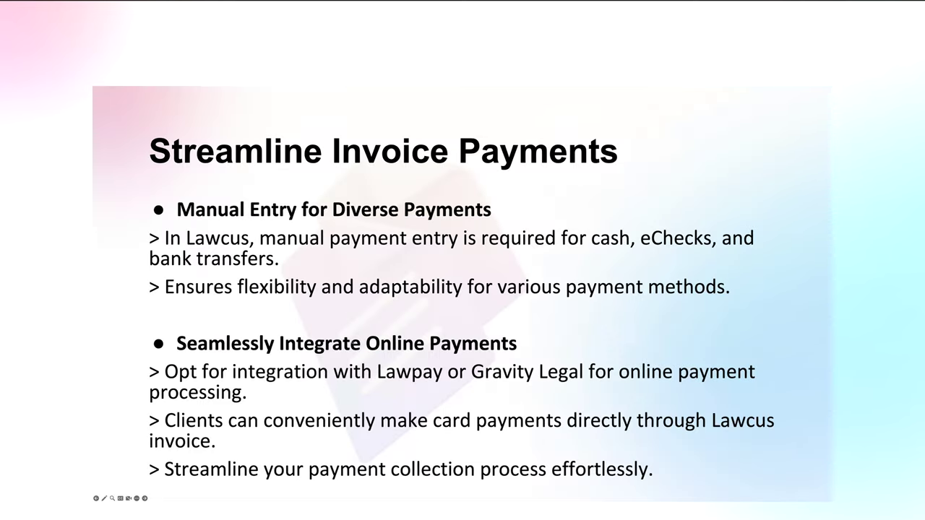
Advance the slideshow past Streamline Invoice Payments to the Managing Trust Payments on Lawcus slide.
key(Right)
Step back to Streamline Invoice Payments, return to the trust payments slide, then advance to the Lawcus demo.
key(Left)
key(Right)
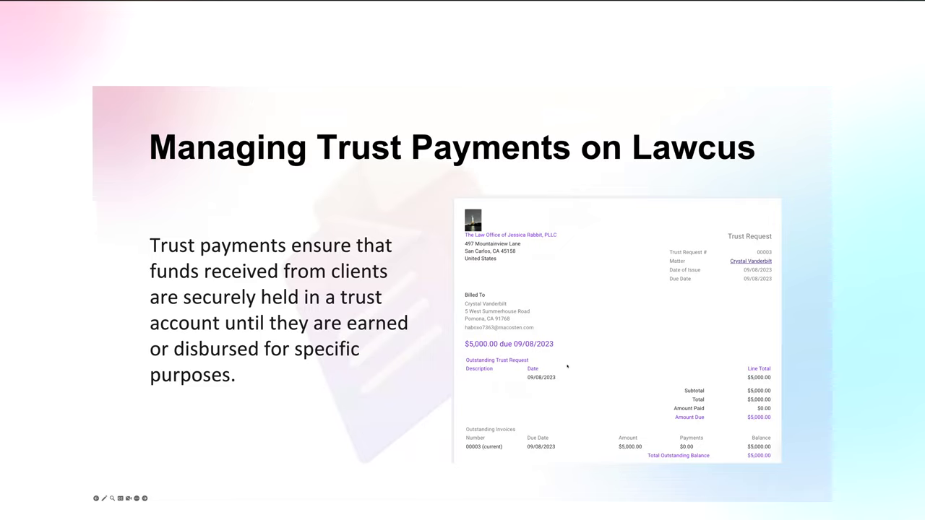
key(Right)
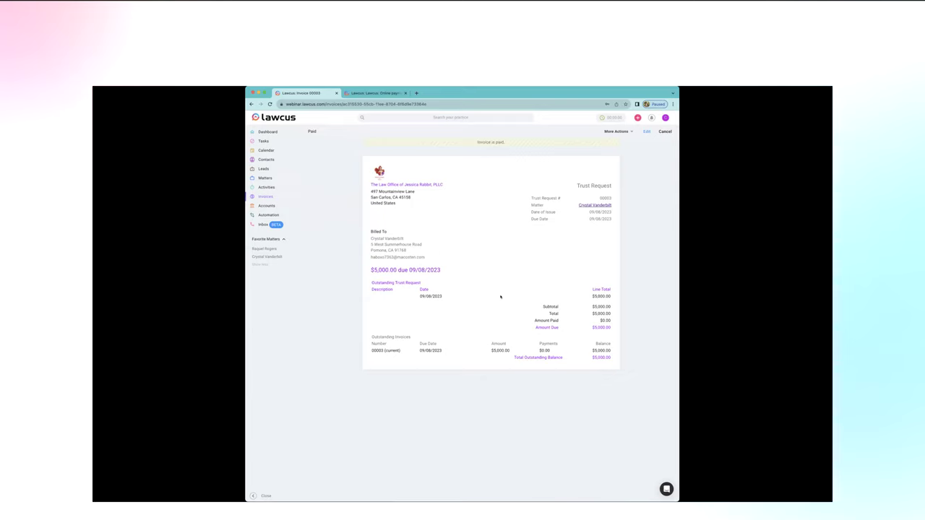
From the invoices list, start a new invoice billed to matter 02.
click(265, 198)
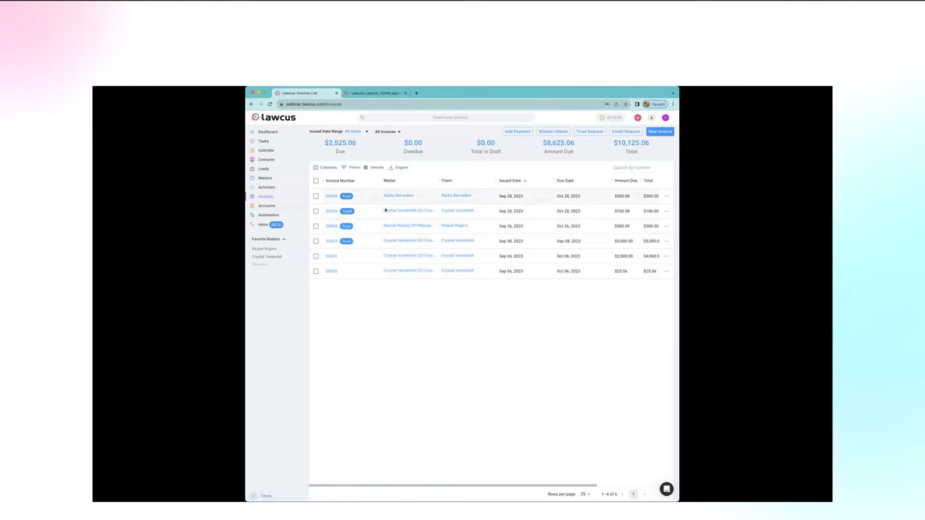
click(660, 132)
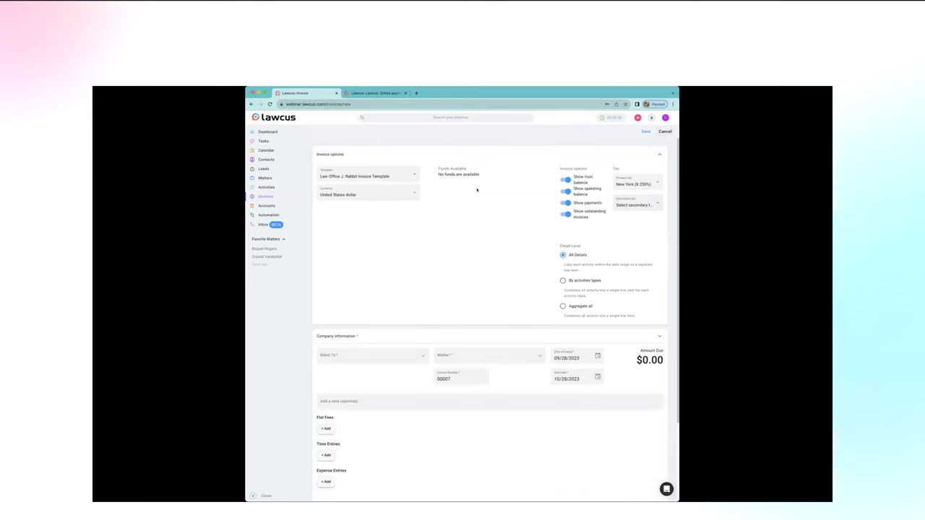
click(443, 355)
click(433, 380)
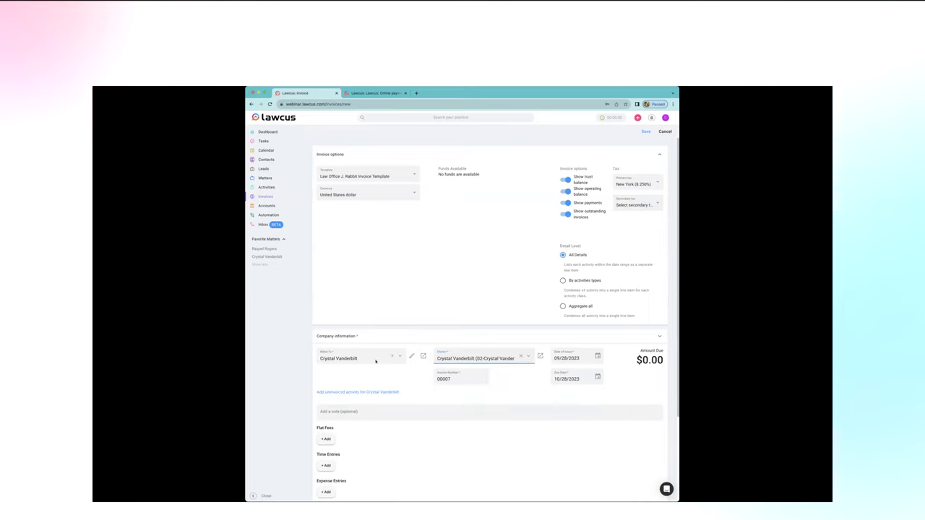
Find no uninvoiced activity for matter 02, discard the draft, and go to the Matters board.
scroll(431, 389, down, 1)
scroll(431, 389, down, 1)
click(392, 354)
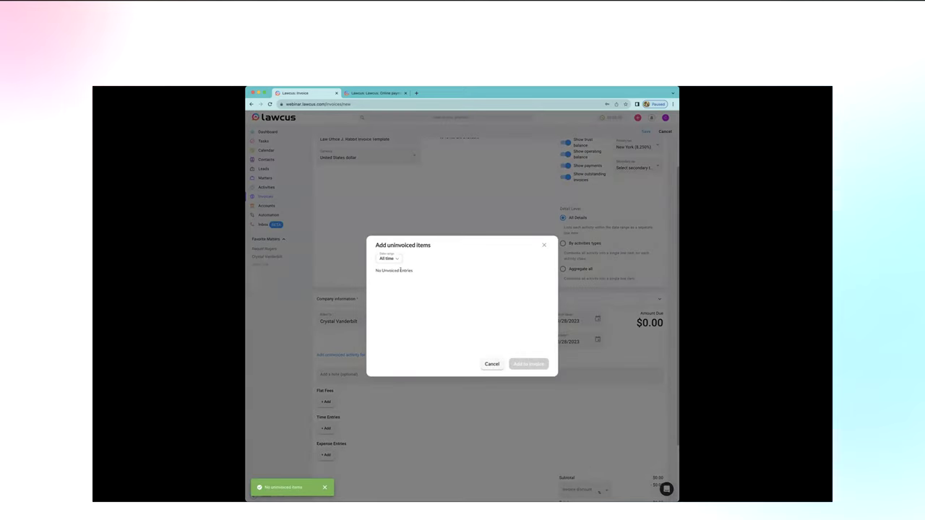
click(491, 364)
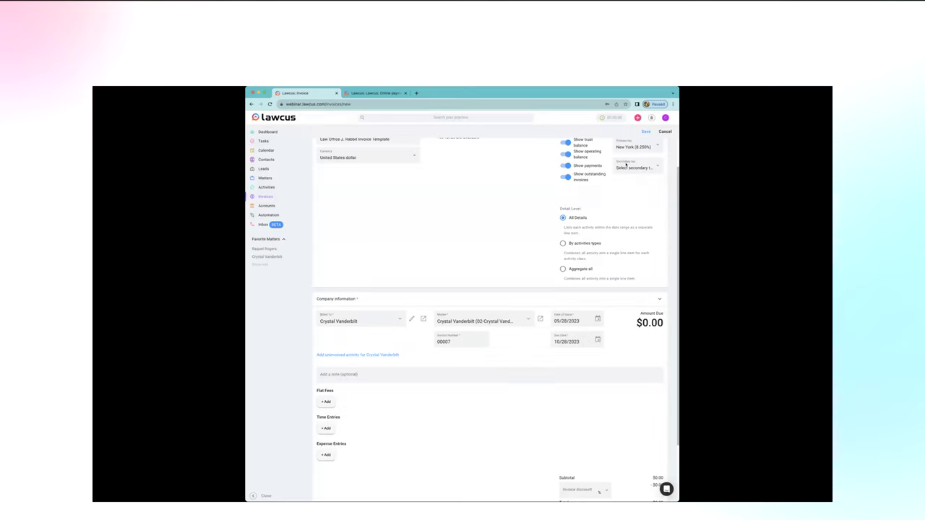
click(660, 132)
click(266, 178)
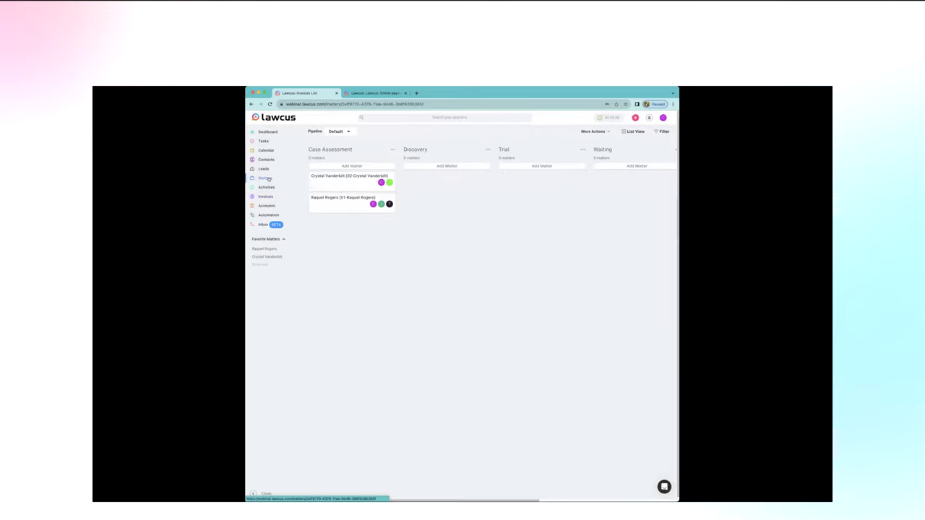
Add a 3-hour time entry 'testing this out' to matter 02, then return to Invoices.
click(339, 191)
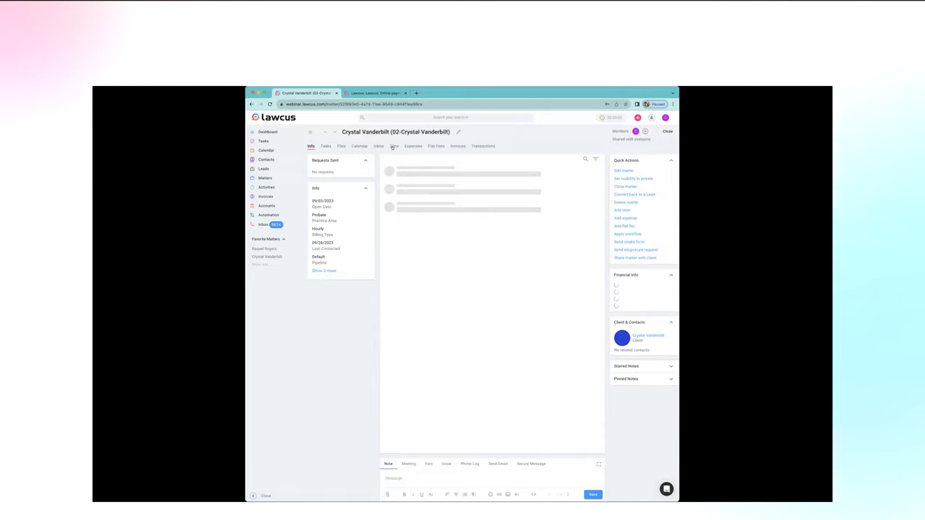
click(393, 147)
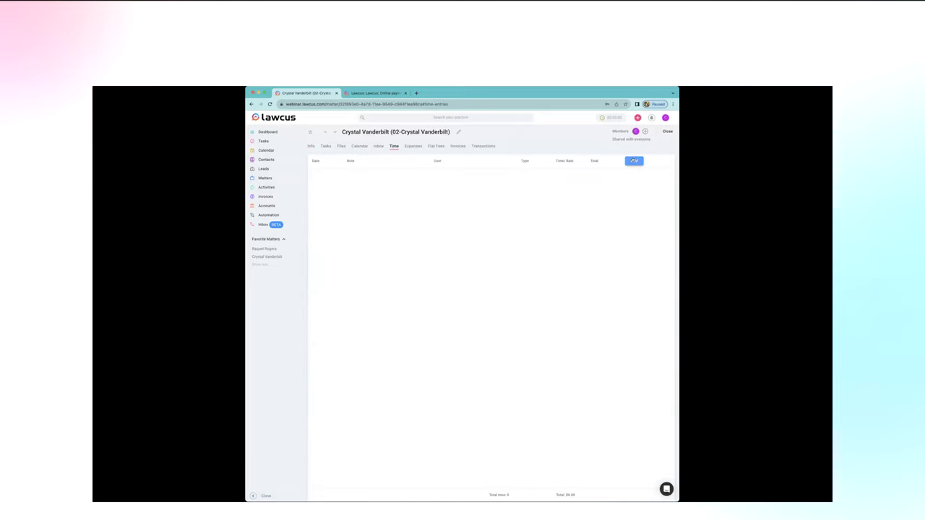
click(633, 159)
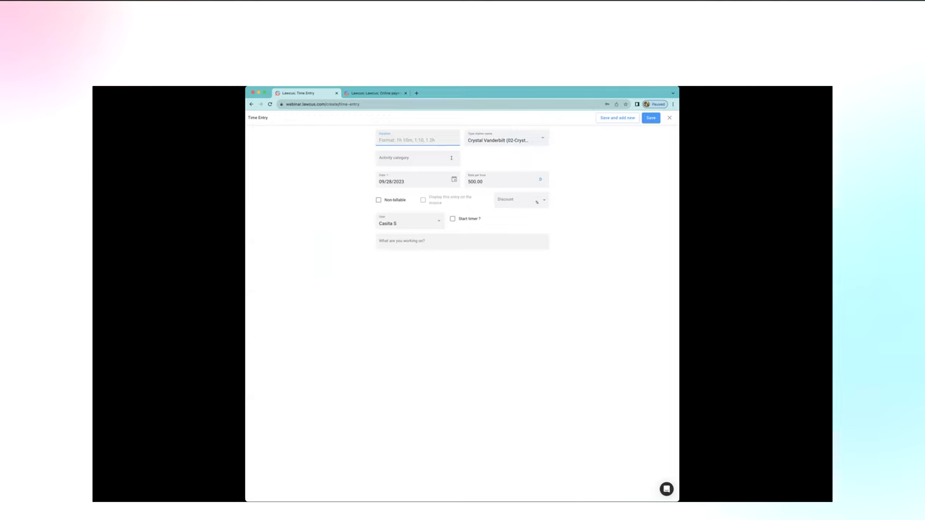
text(3)
click(397, 242)
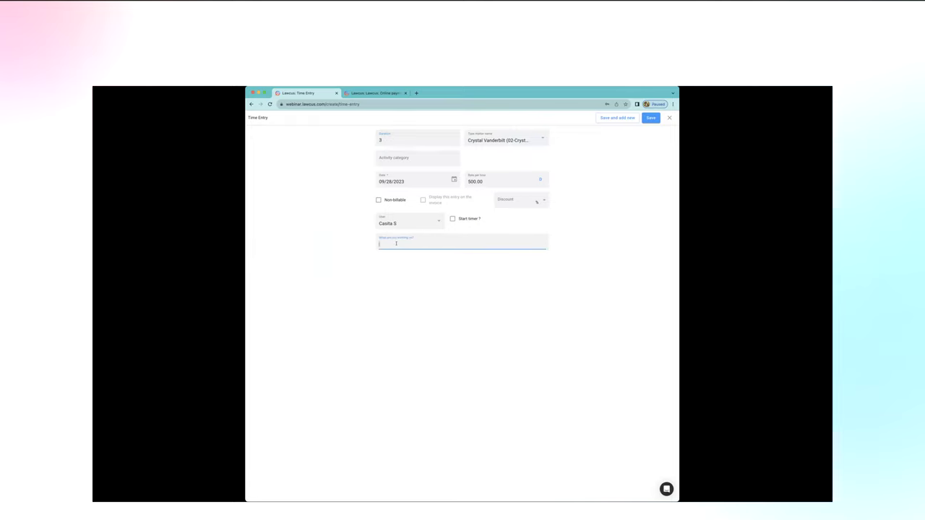
text(testing this out.)
click(646, 119)
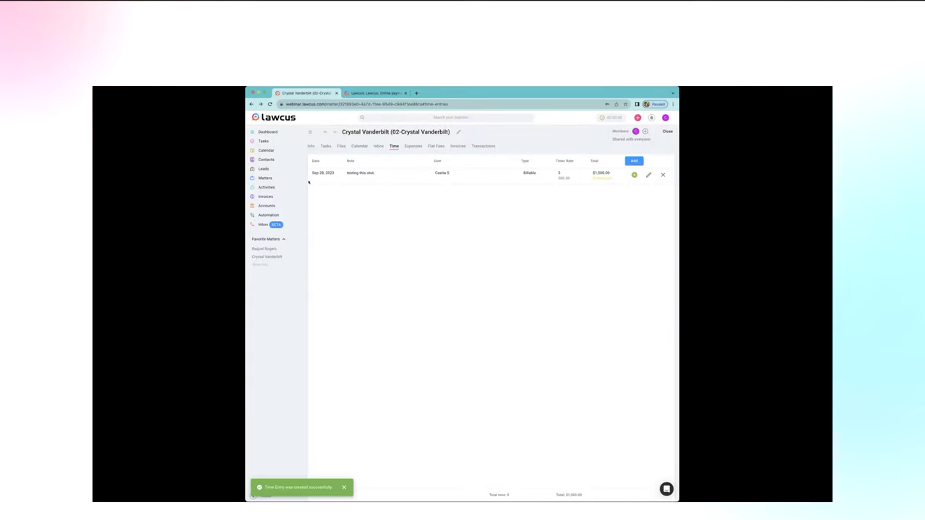
click(259, 200)
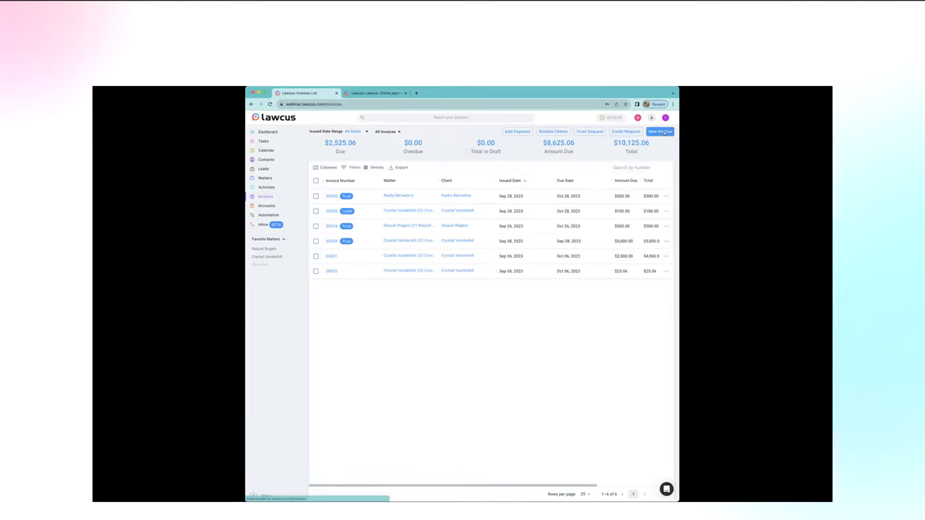
Draft a matter 02 invoice with the $1,500 time entry ($1,623.75 due), then return to Invoices.
click(662, 132)
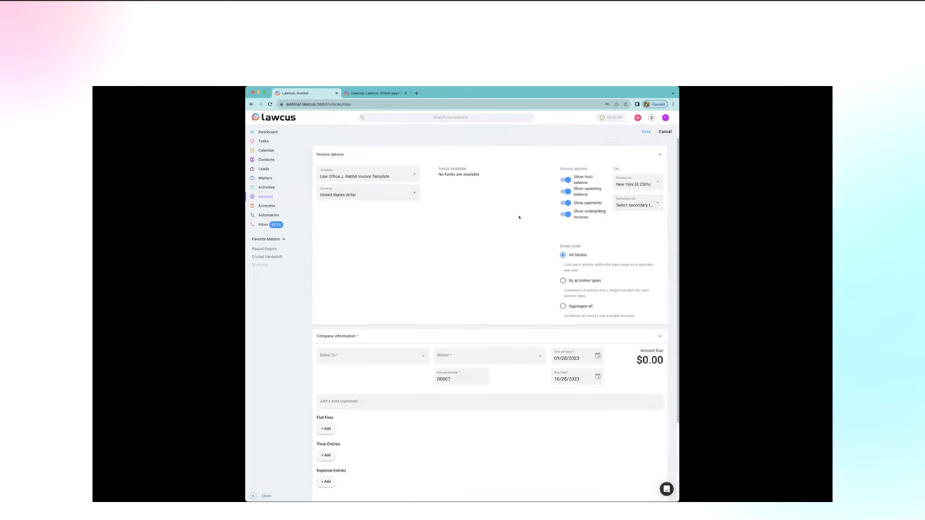
click(459, 354)
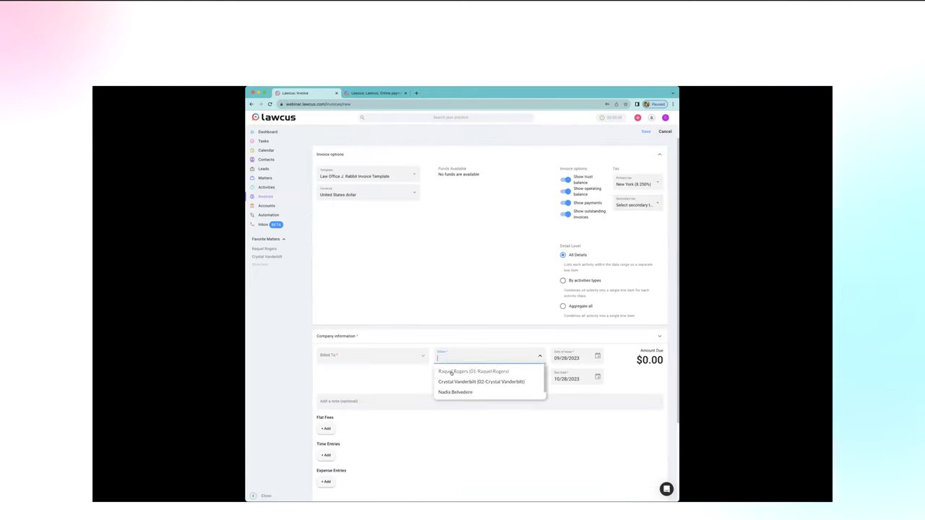
click(449, 377)
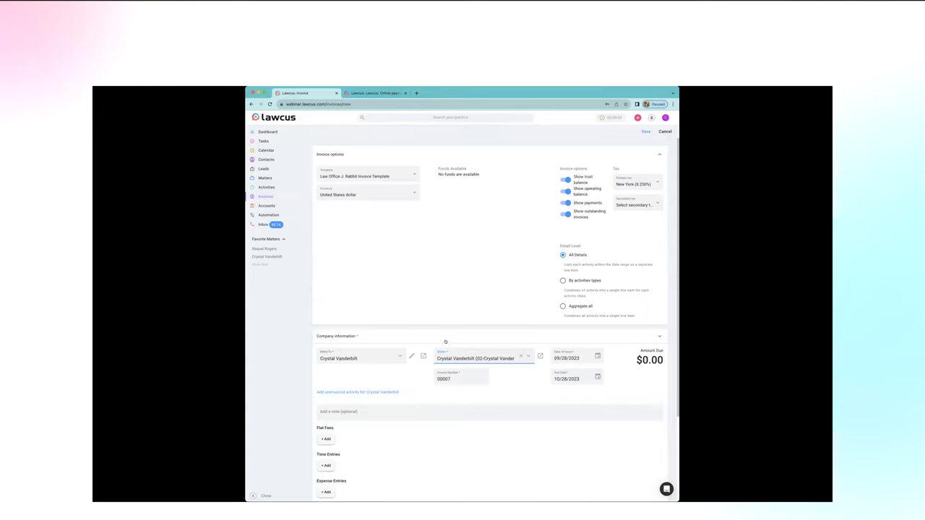
scroll(445, 341, down, 1)
click(376, 347)
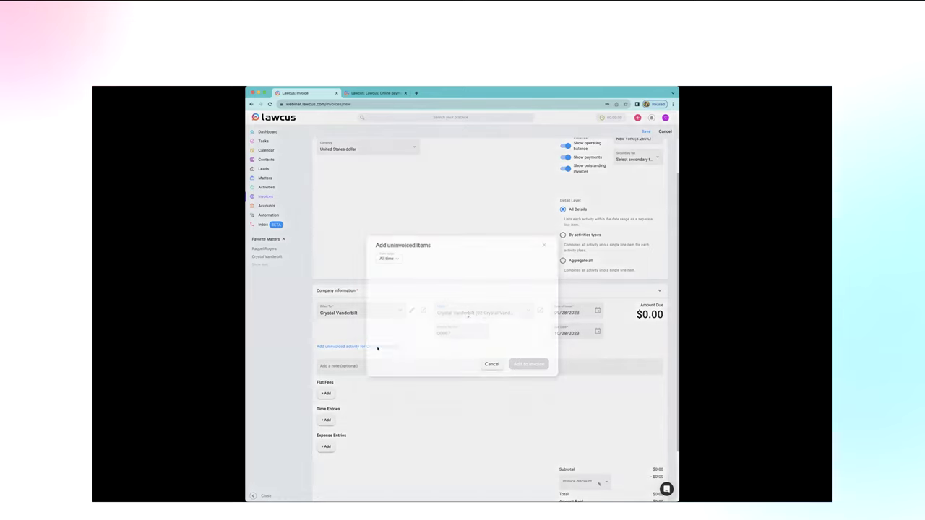
click(534, 363)
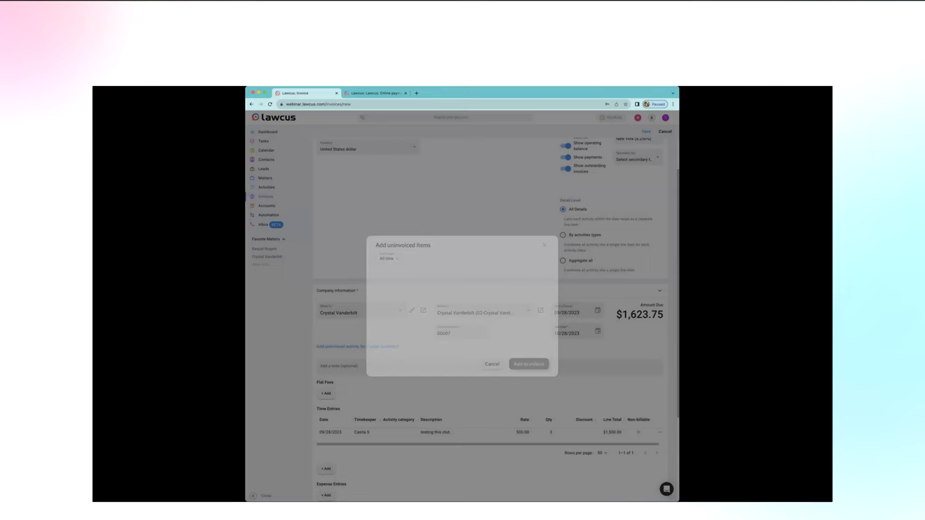
scroll(535, 363, up, 1)
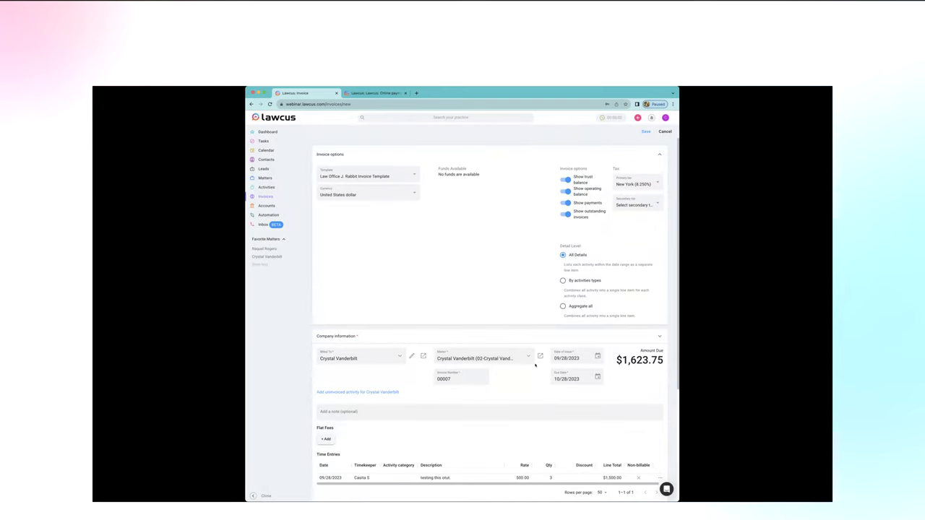
scroll(536, 365, down, 2)
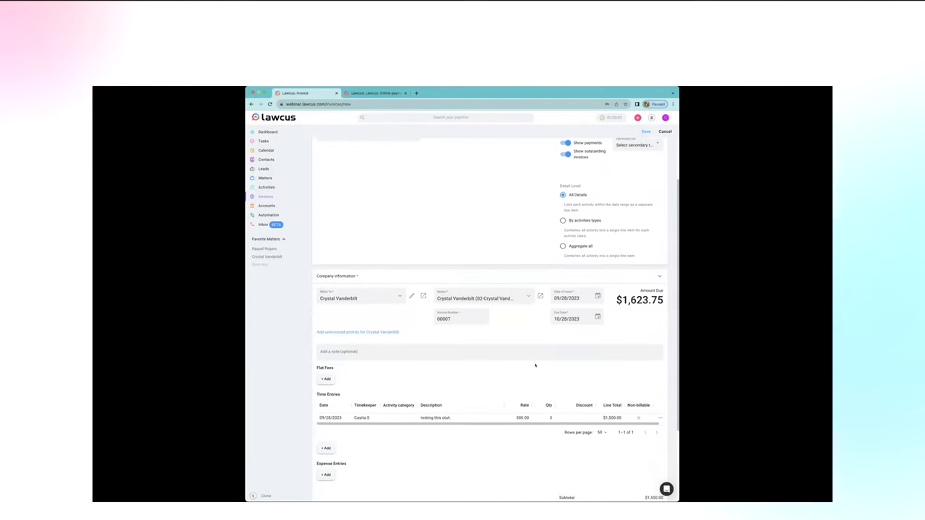
scroll(536, 365, up, 2)
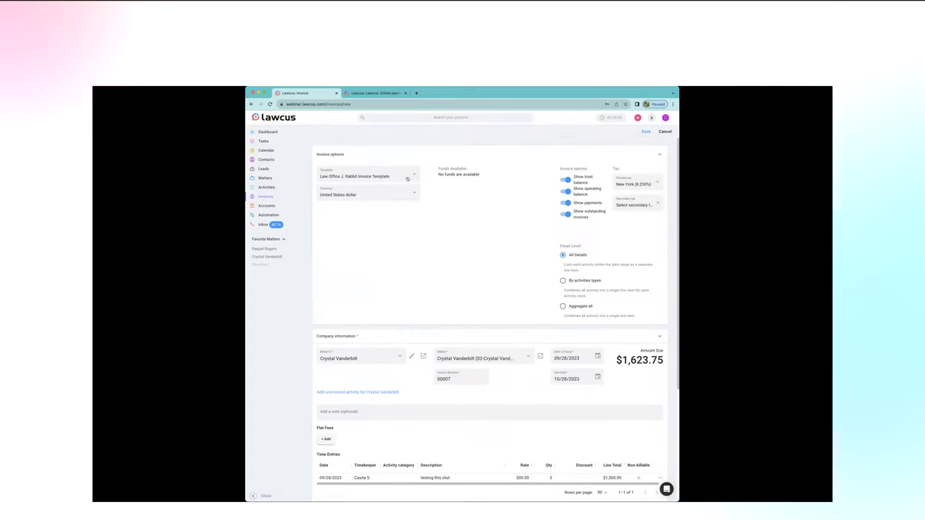
click(266, 196)
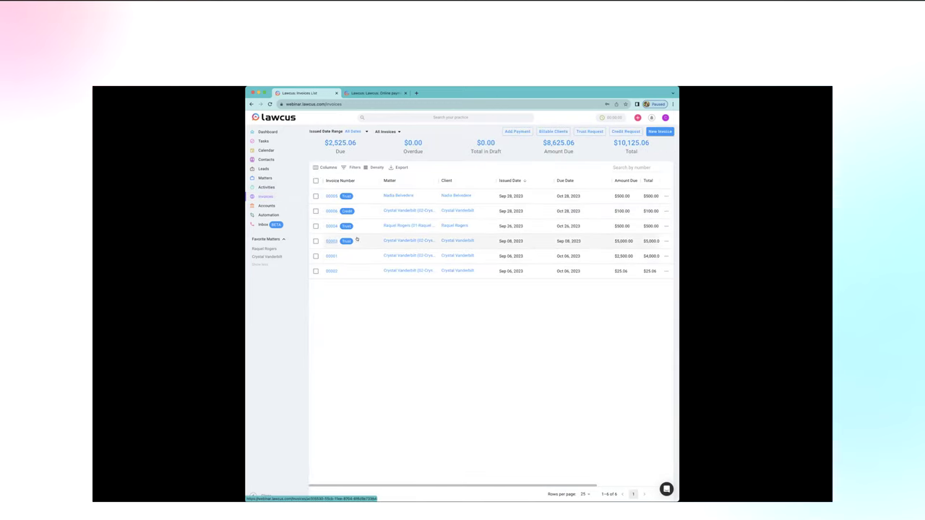
View trust request invoice 00003, go back to Invoices, and open the Add Payment form.
click(331, 241)
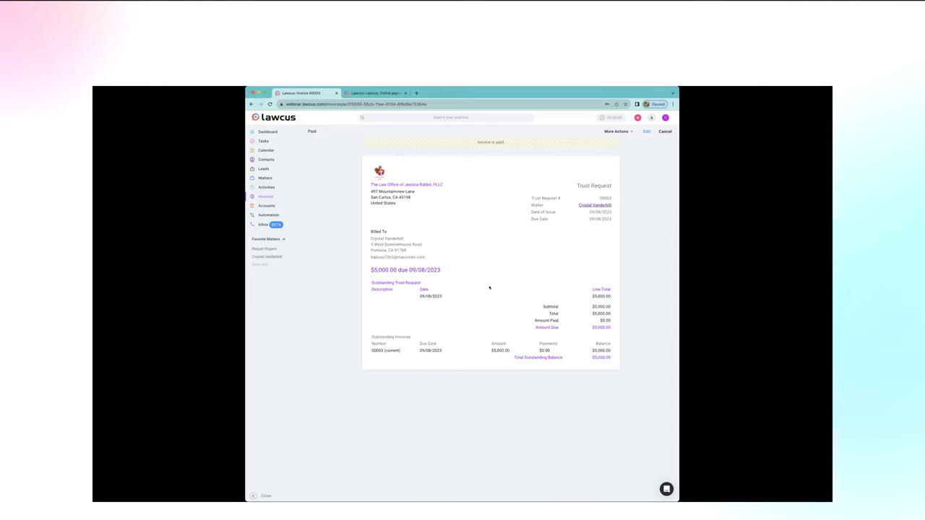
click(265, 195)
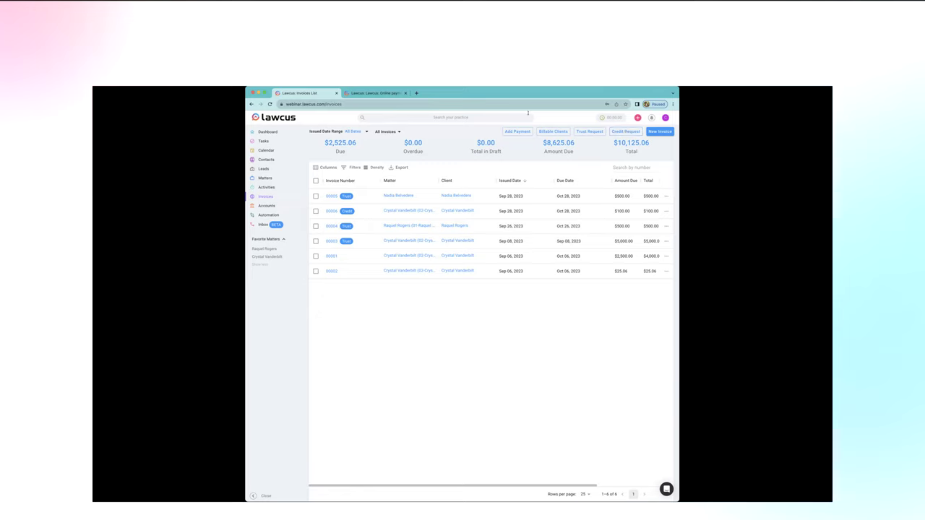
click(518, 133)
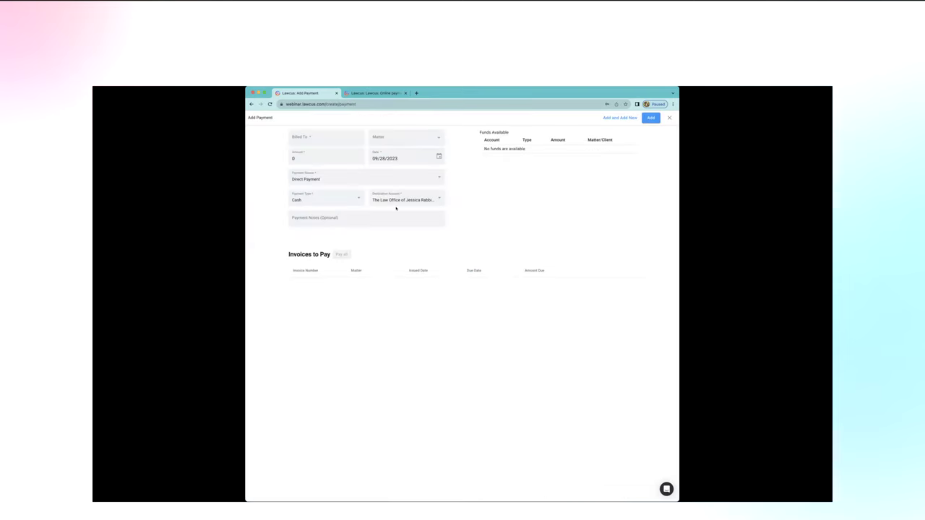
Fill the payment form as a Check from the client for their matter, then close it unsaved.
click(312, 200)
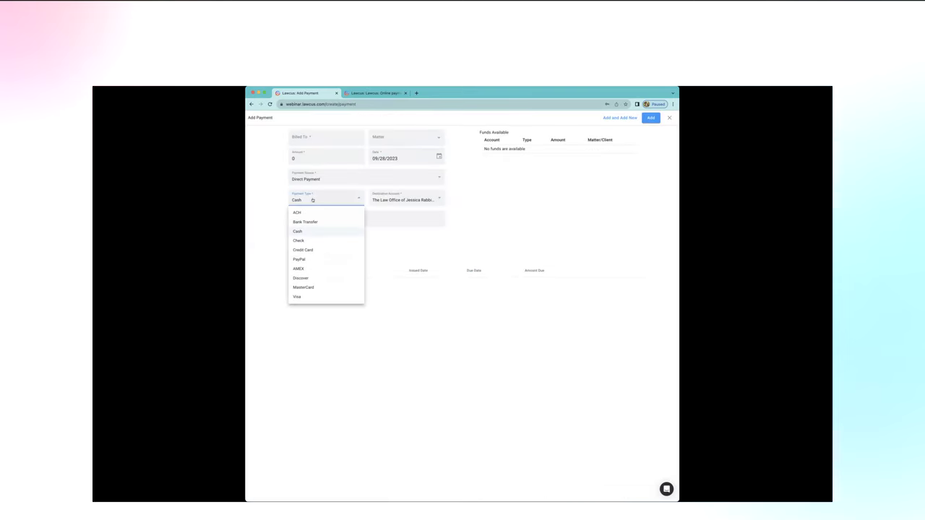
click(301, 242)
click(302, 241)
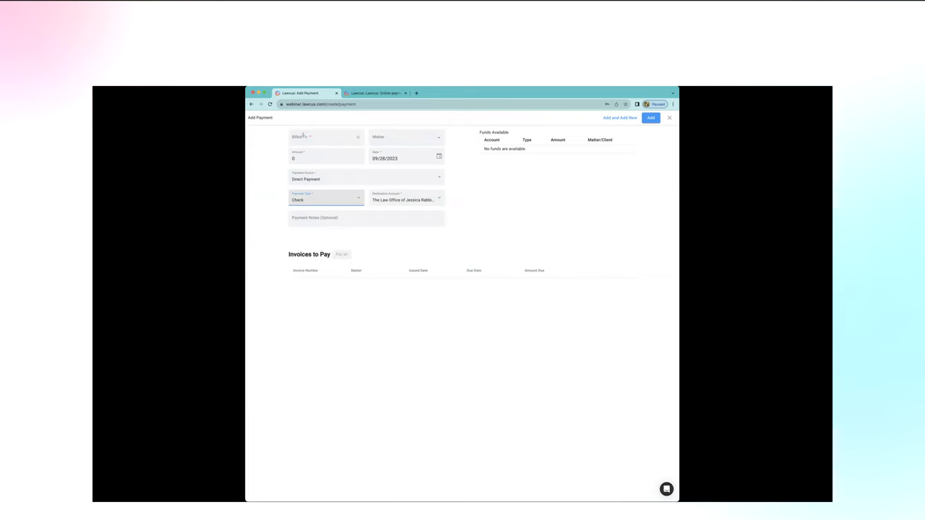
click(302, 135)
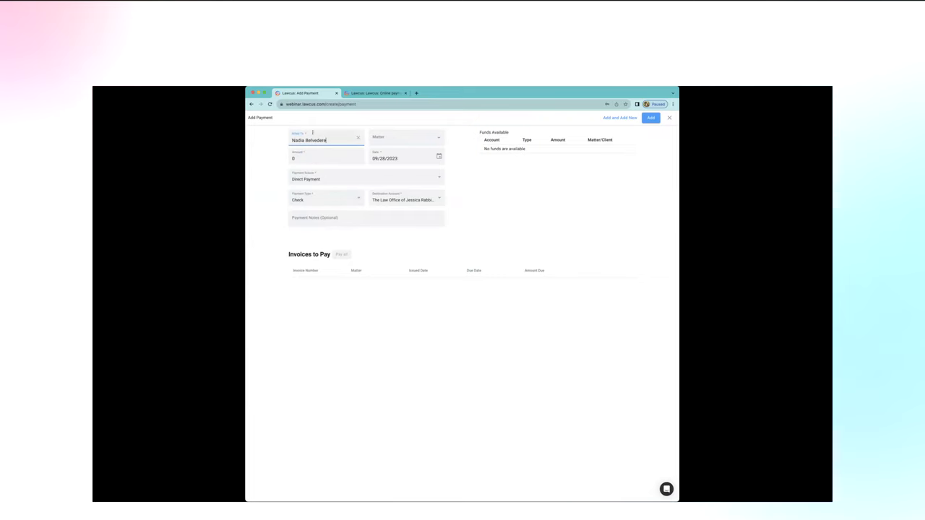
click(311, 140)
click(308, 174)
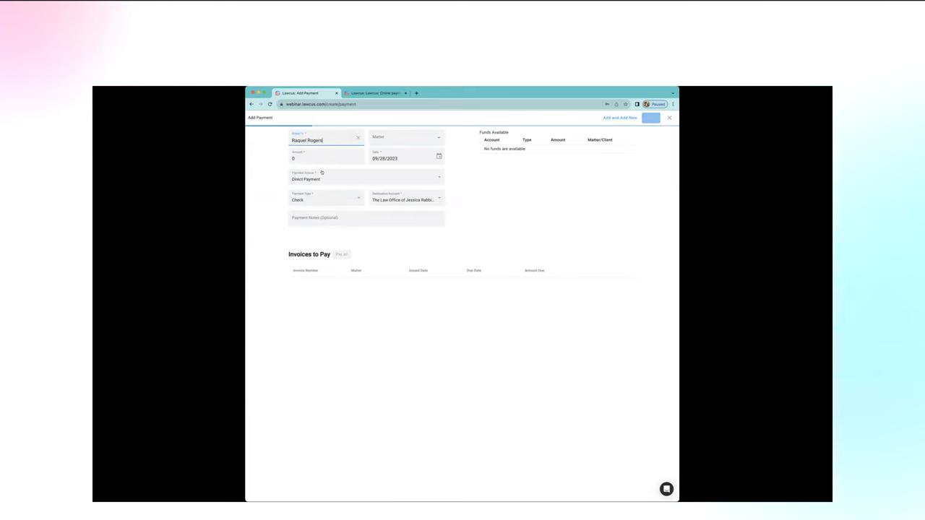
click(380, 140)
click(400, 156)
click(330, 156)
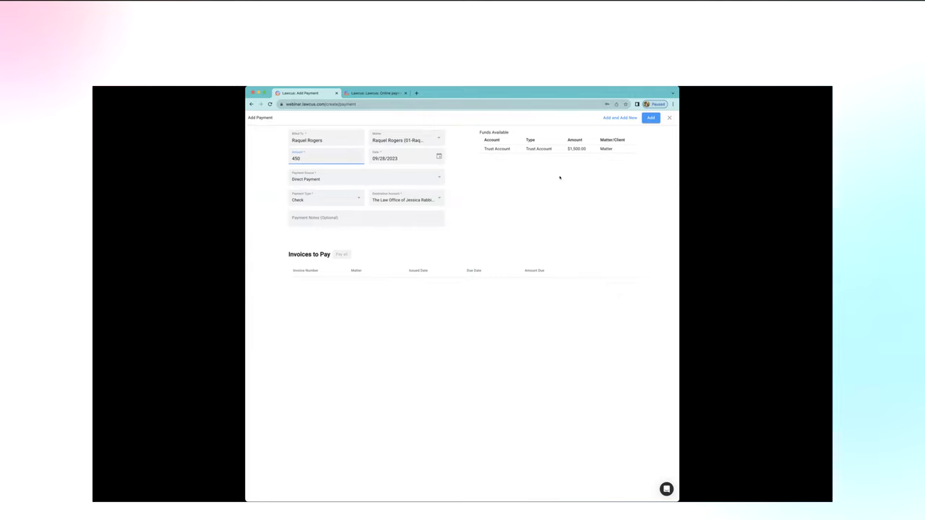
click(668, 117)
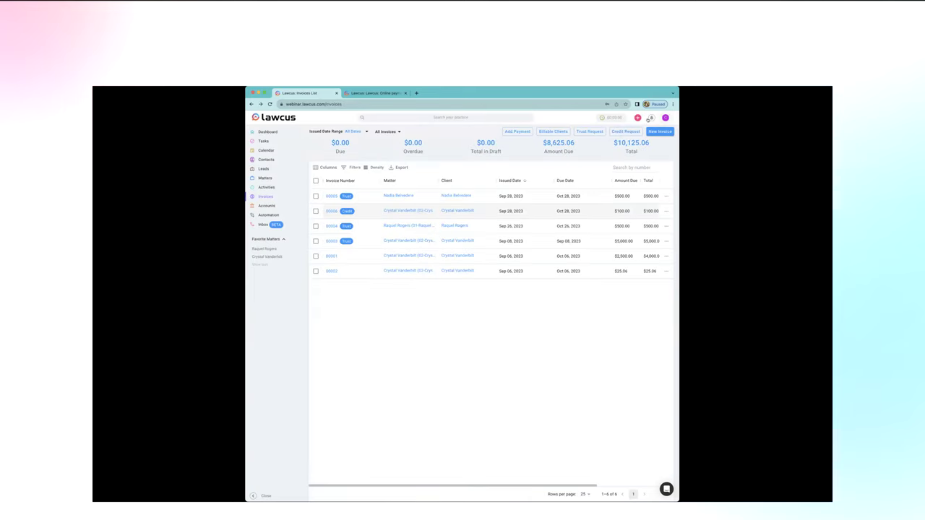
Start a new invoice for the client's matter 01 and bring up its uninvoiced items.
click(651, 132)
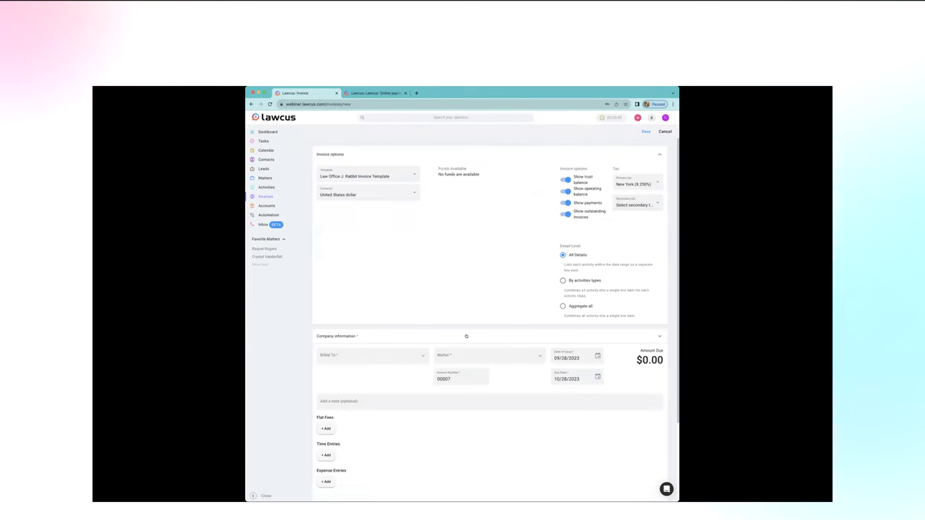
click(451, 354)
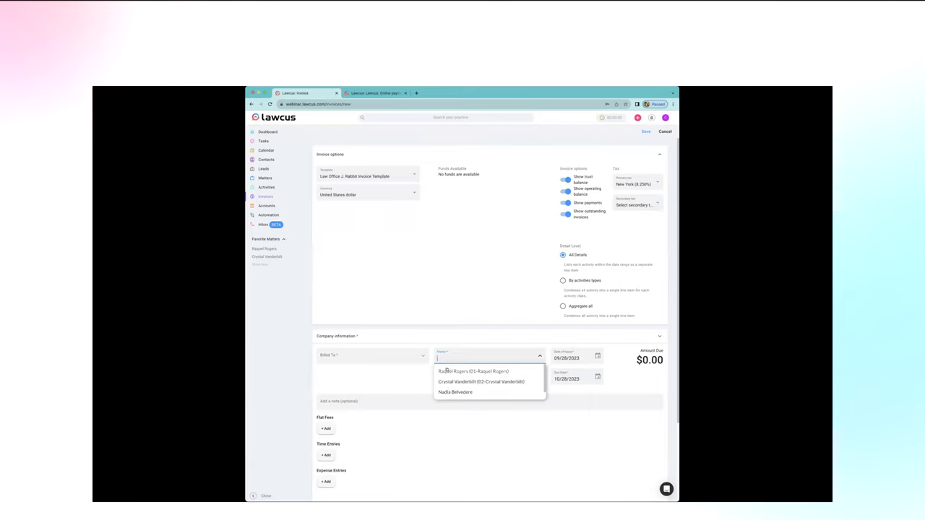
click(463, 369)
click(333, 393)
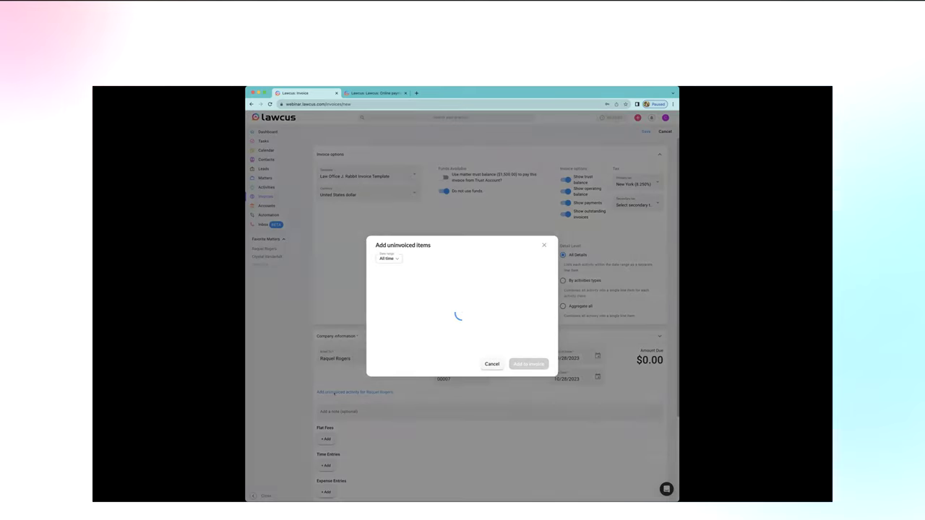
Add the uninvoiced time and expense entries, save draft invoice 00007 for $1,657.58, and return to Invoices.
click(527, 364)
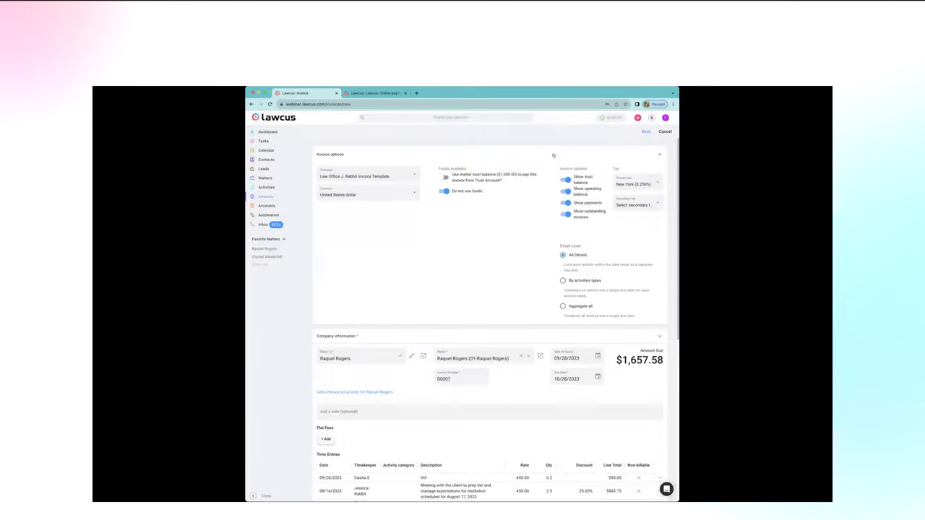
click(644, 131)
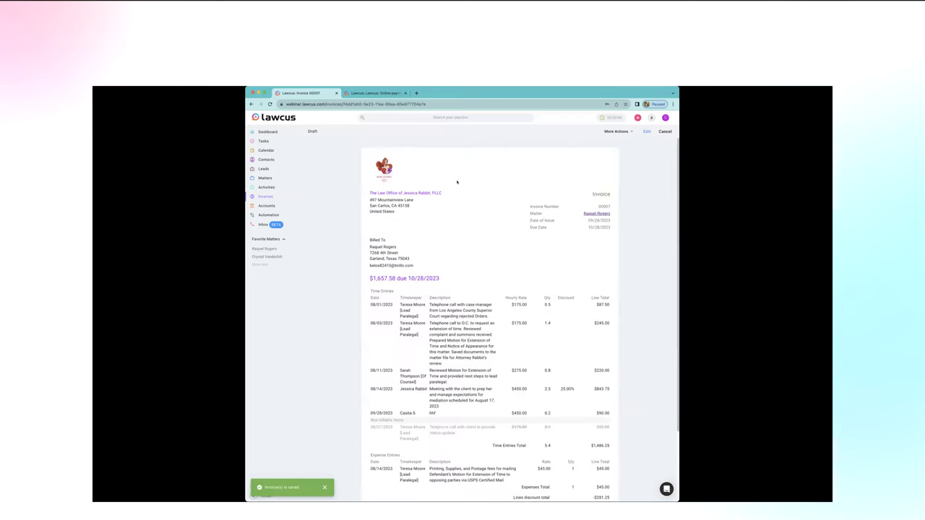
scroll(457, 289, down, 3)
scroll(459, 289, up, 3)
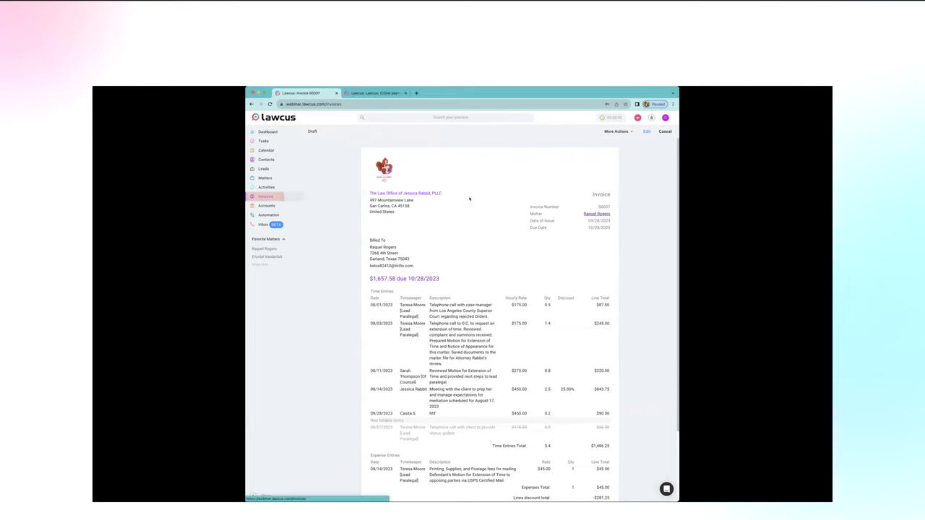
click(266, 197)
click(518, 131)
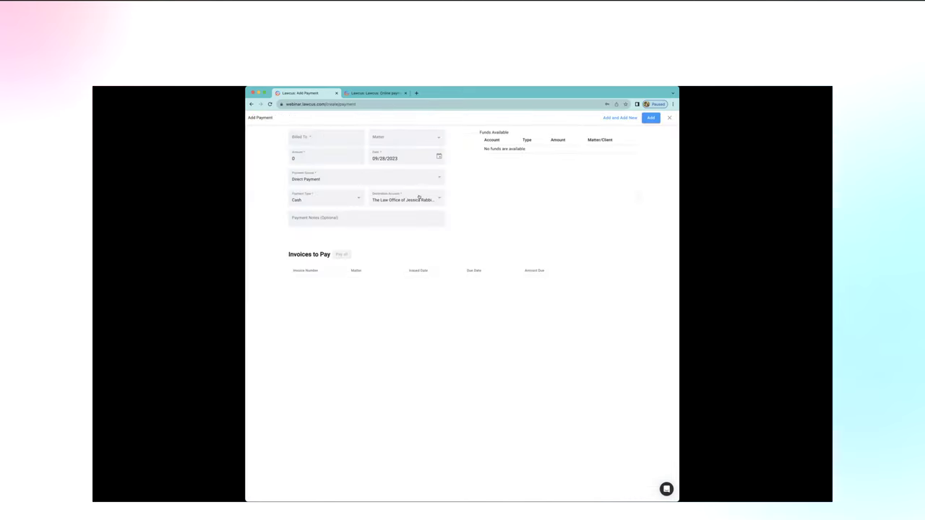
click(669, 118)
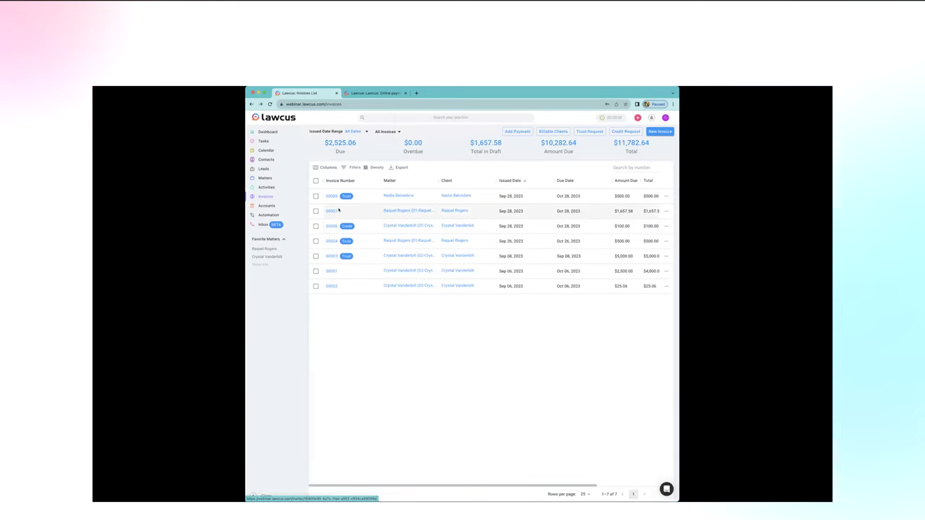
click(332, 211)
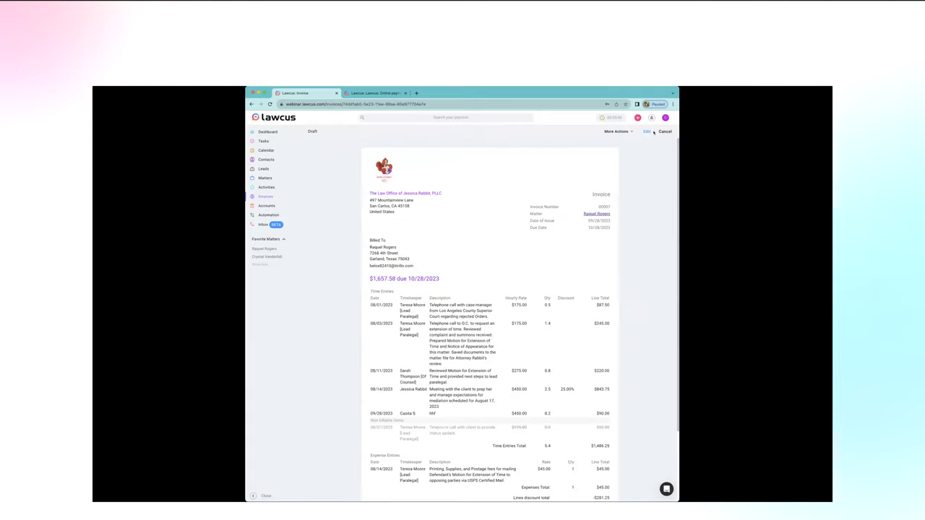
click(663, 131)
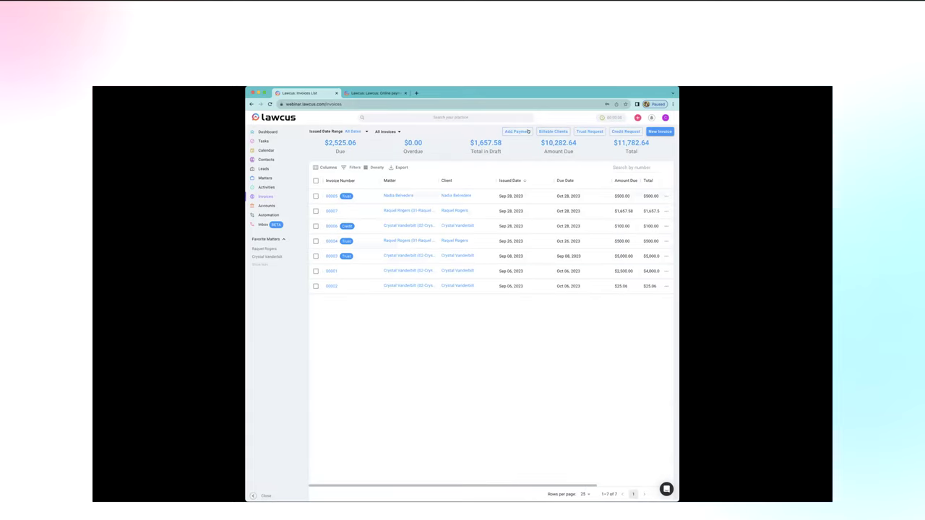
click(529, 131)
click(400, 141)
click(399, 156)
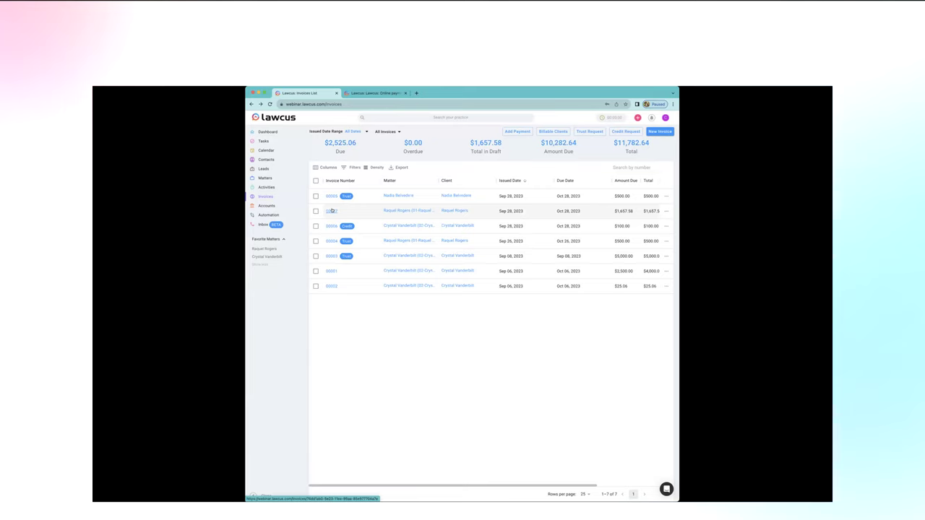
click(331, 210)
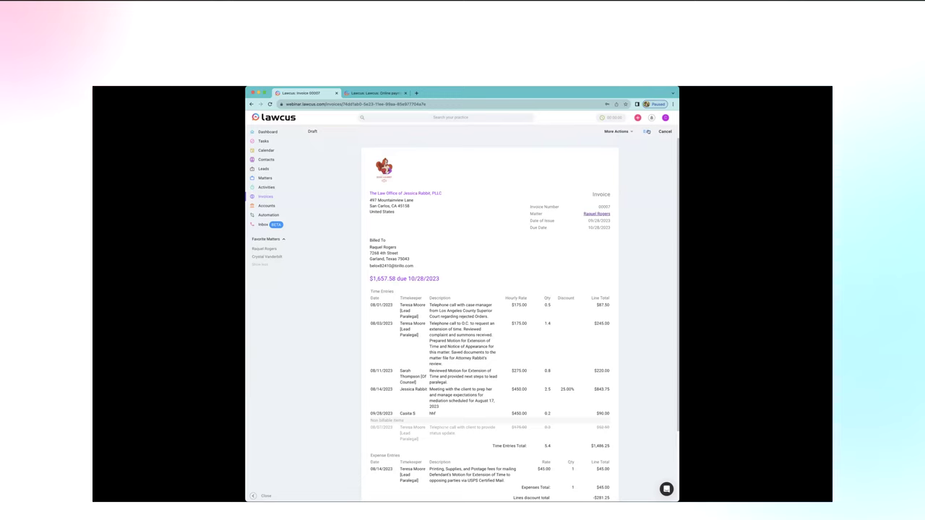
click(647, 131)
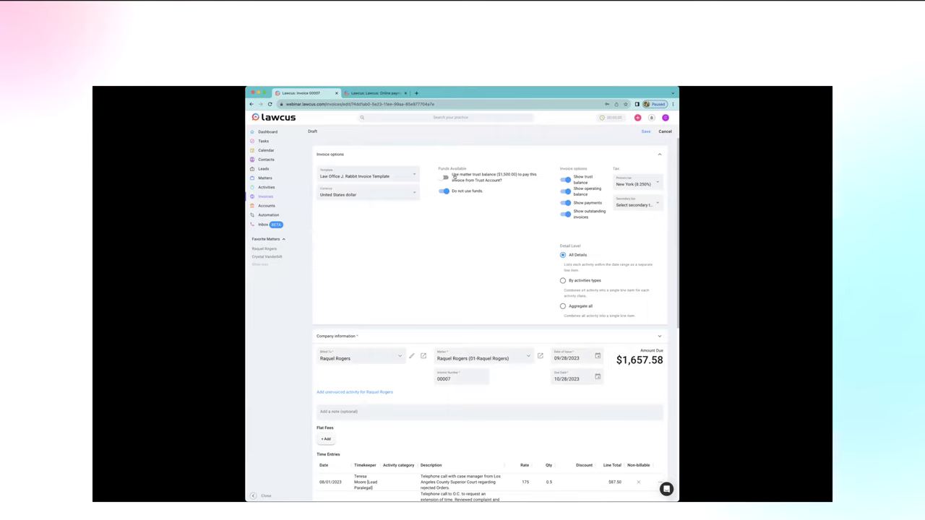
Turn on 'Use matter trust balance' ($1,500.00) for invoice 00007 and save the edits.
click(444, 177)
scroll(497, 232, down, 5)
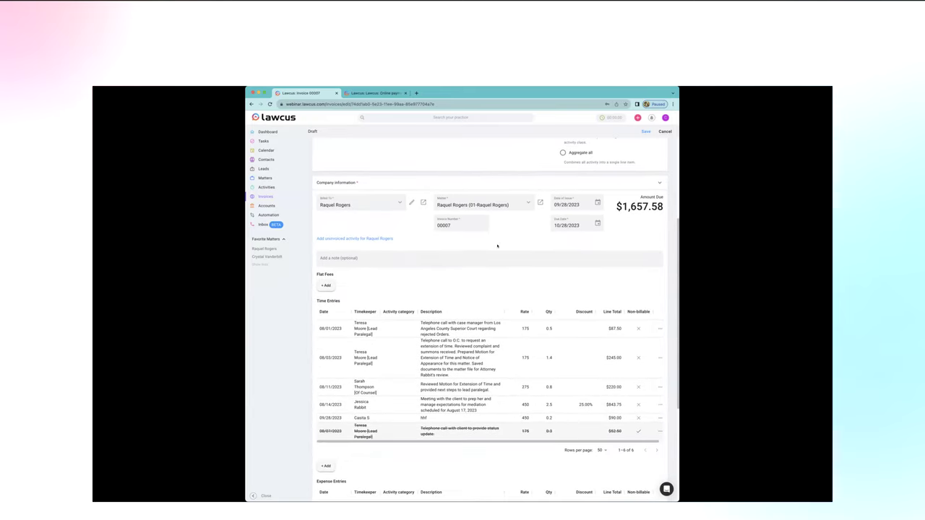
scroll(497, 250, up, 5)
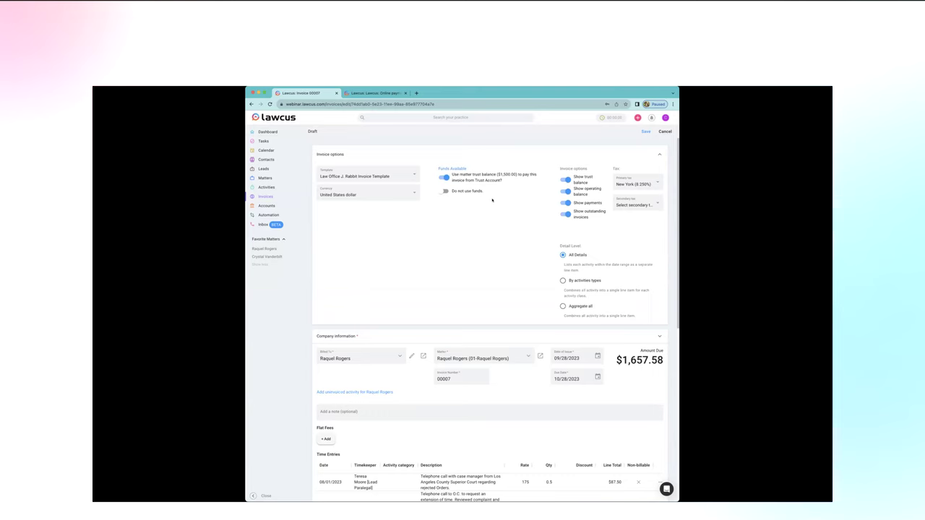
scroll(489, 231, down, 7)
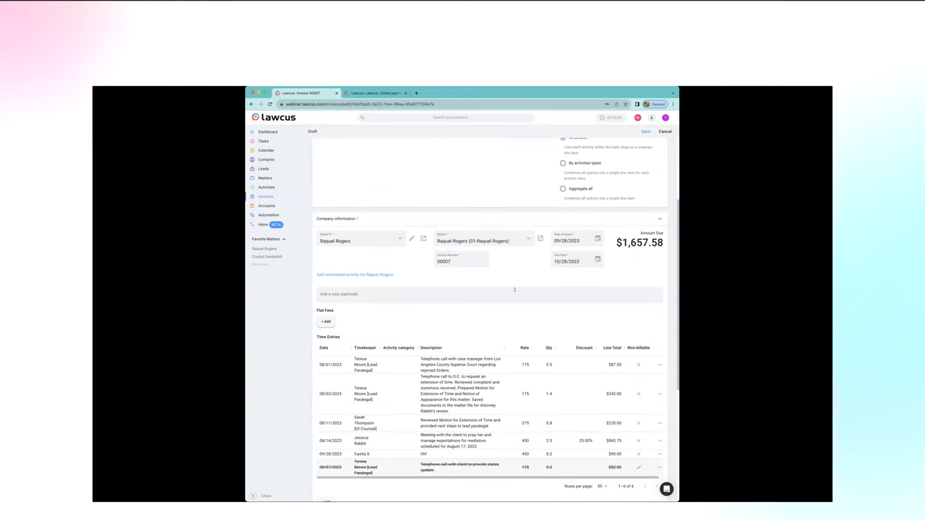
scroll(515, 290, down, 3)
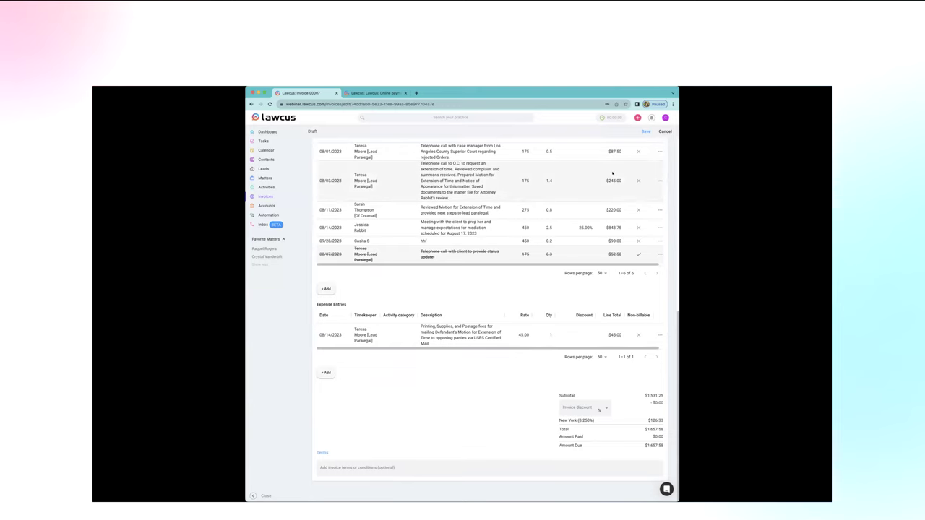
scroll(480, 175, up, 10)
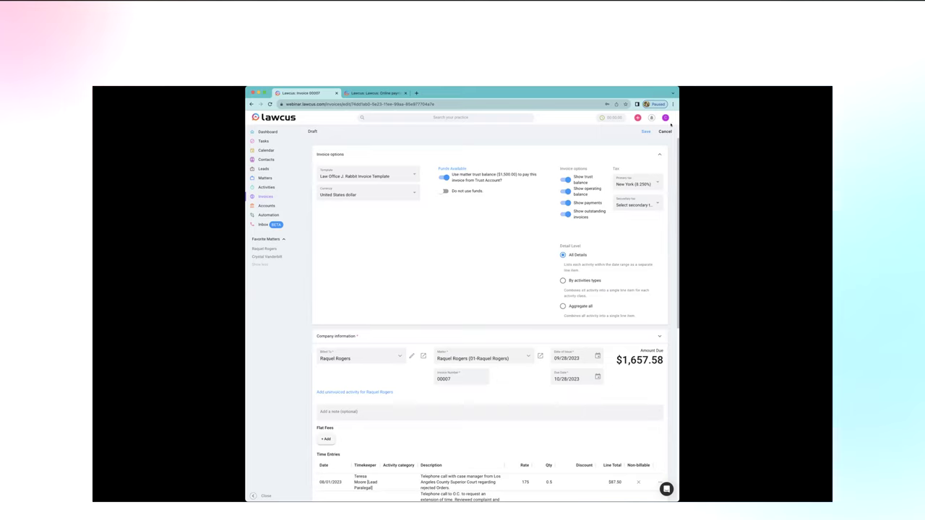
click(642, 131)
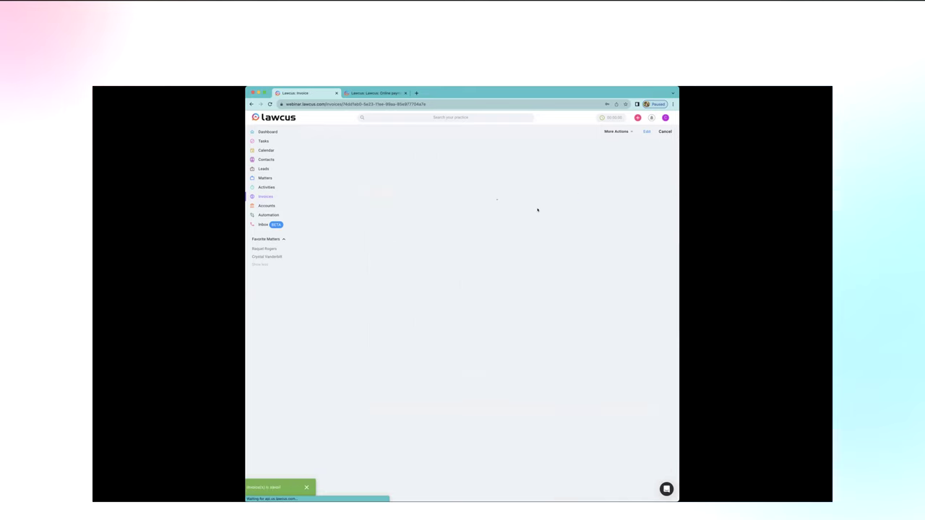
scroll(539, 208, down, 5)
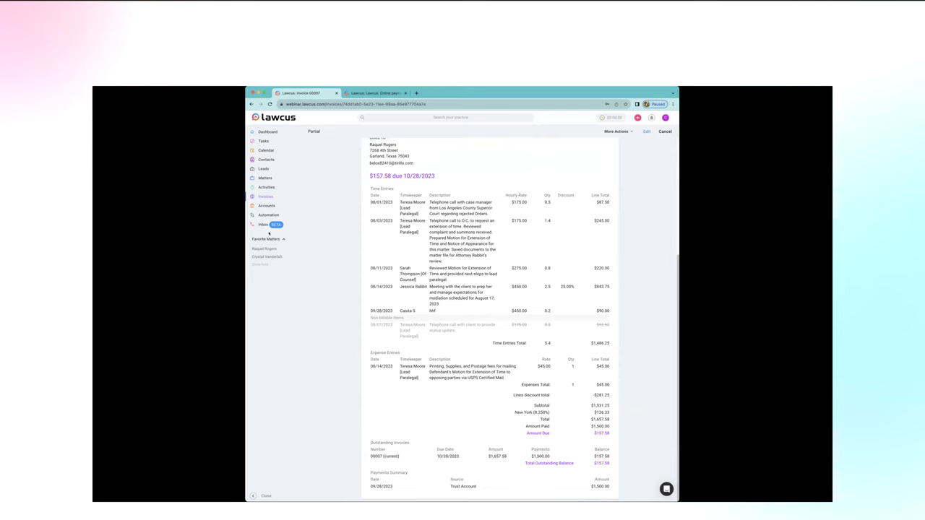
scroll(556, 239, up, 5)
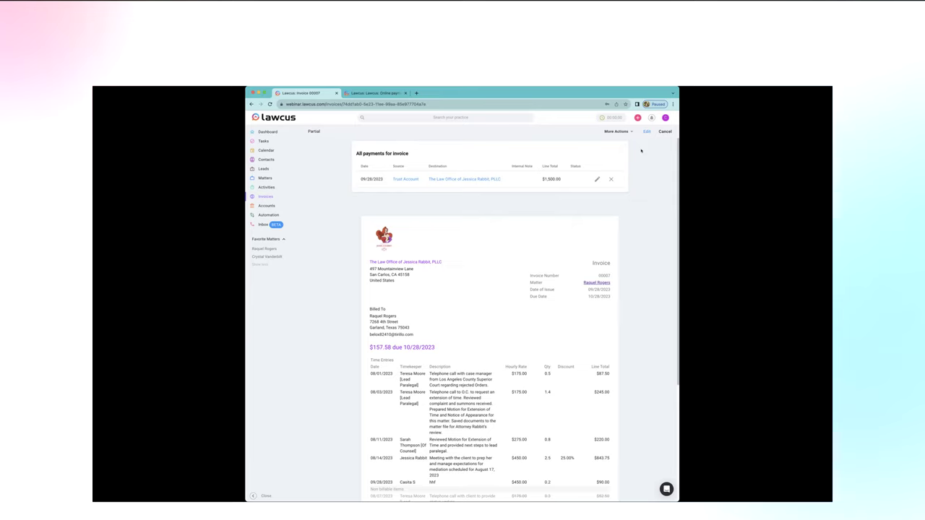
From the account menu's settings, open Email and Calendar under Apps & Integrations.
click(663, 119)
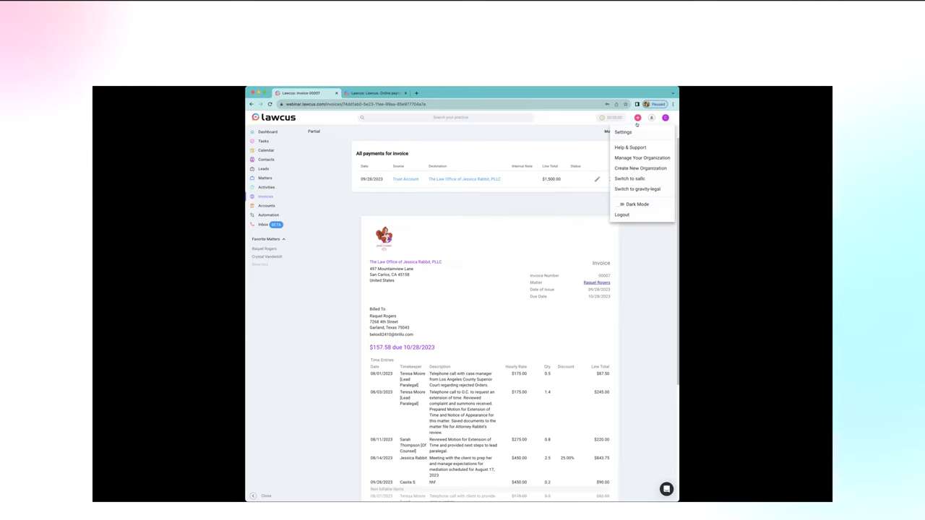
click(613, 133)
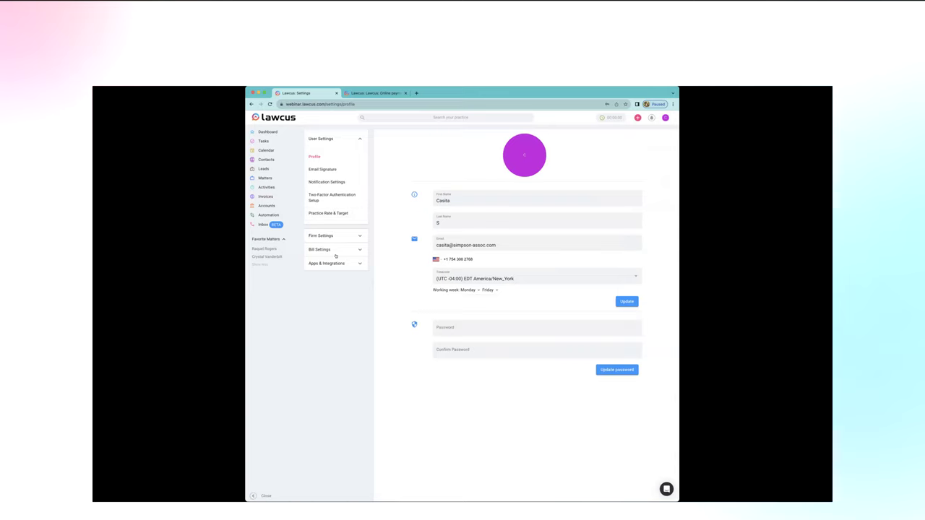
click(335, 264)
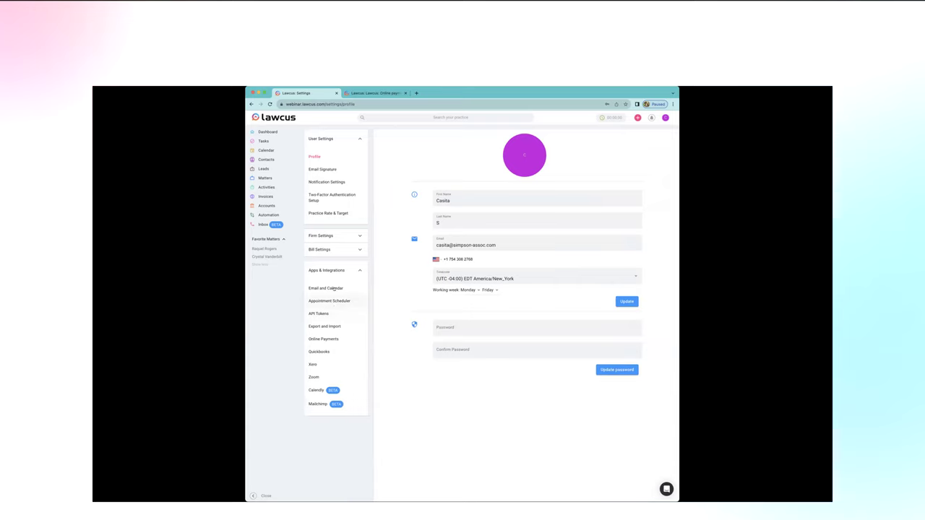
click(334, 288)
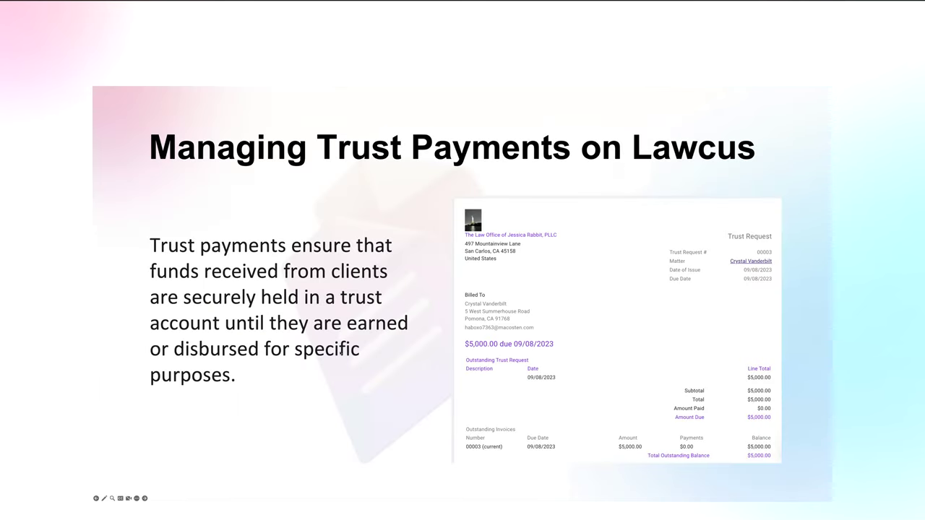
Advance through the client portal invoices and automatic reminders slides, then return to the Lawcus settings demo.
key(Right)
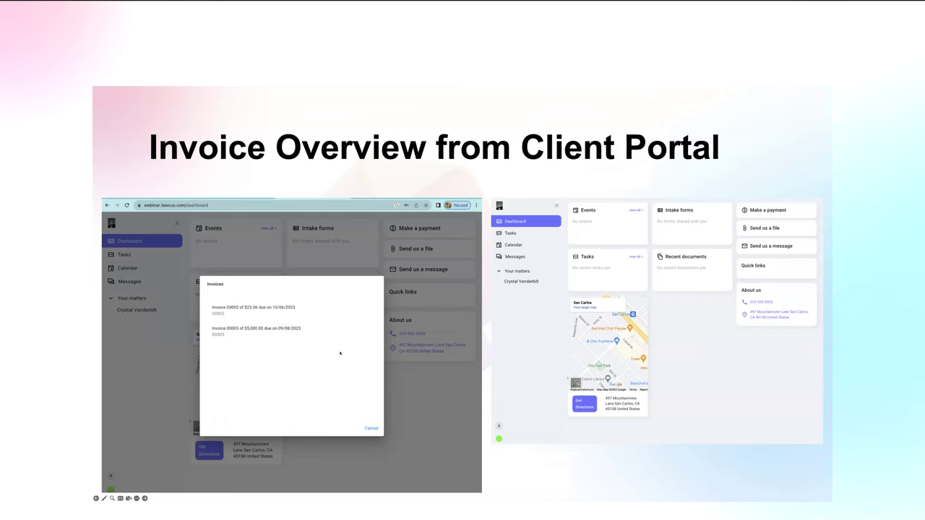
key(Right)
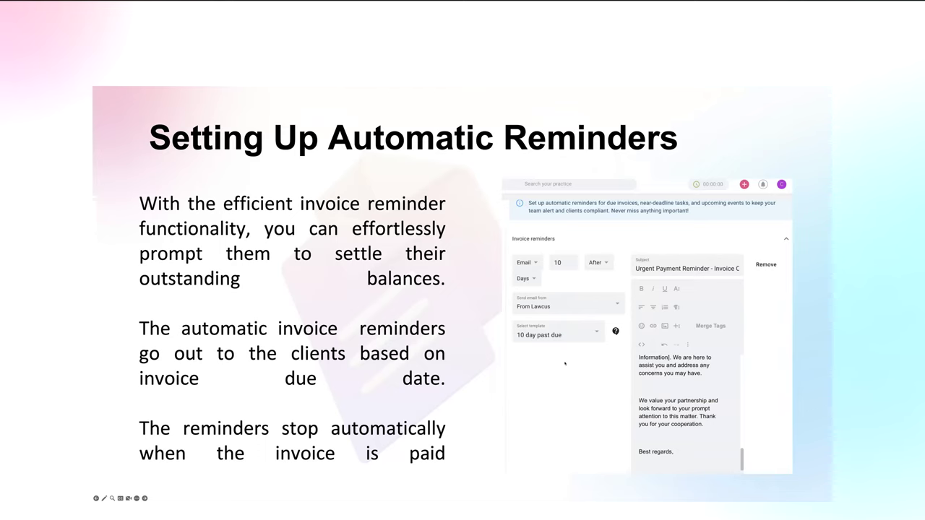
click(294, 228)
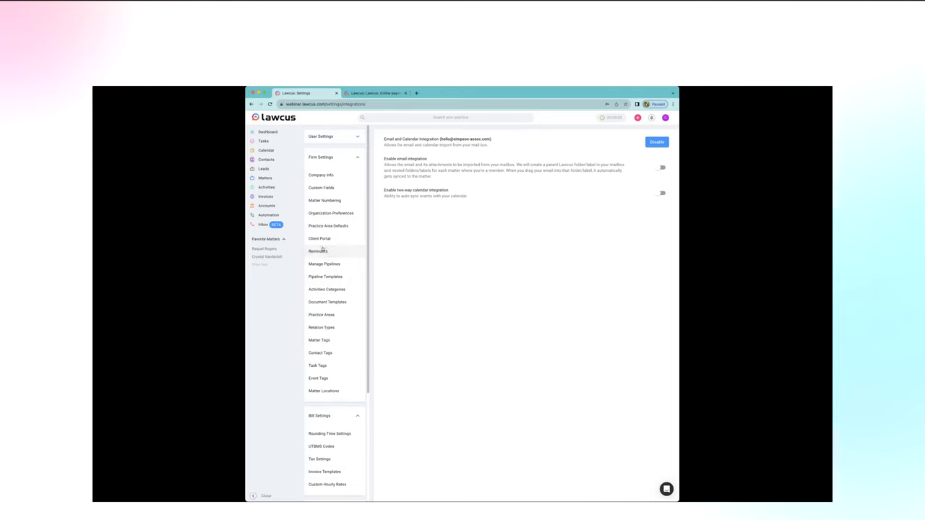
Open Firm Settings Reminders and review the overdue-invoice email reminder sent 10 days after.
click(318, 250)
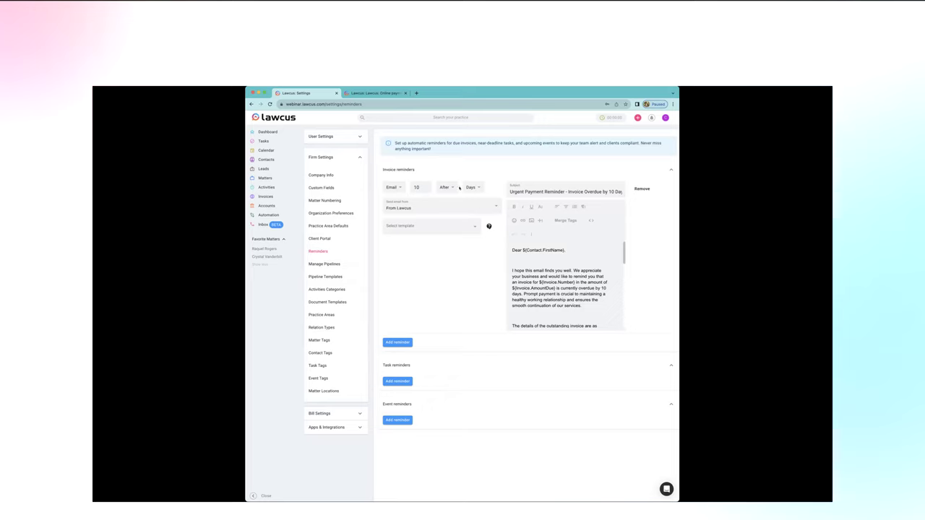
scroll(571, 235, down, 5)
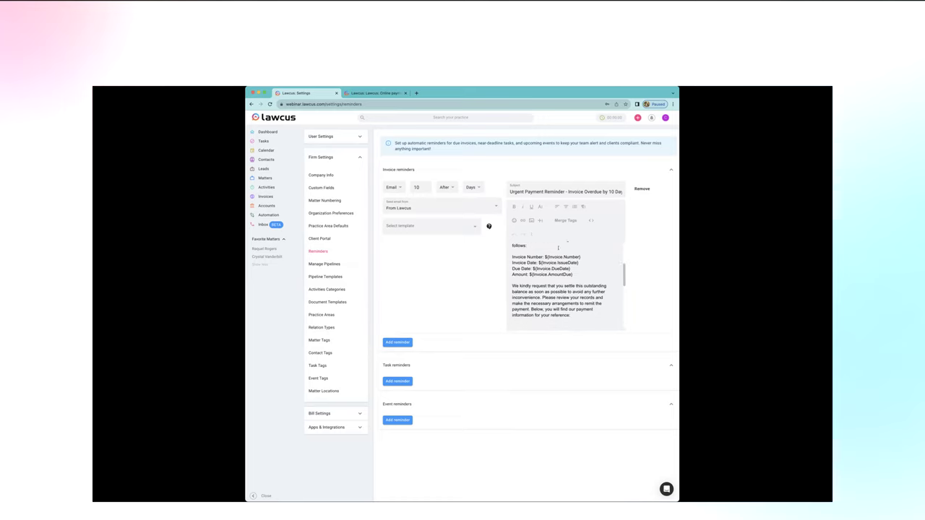
scroll(558, 248, up, 5)
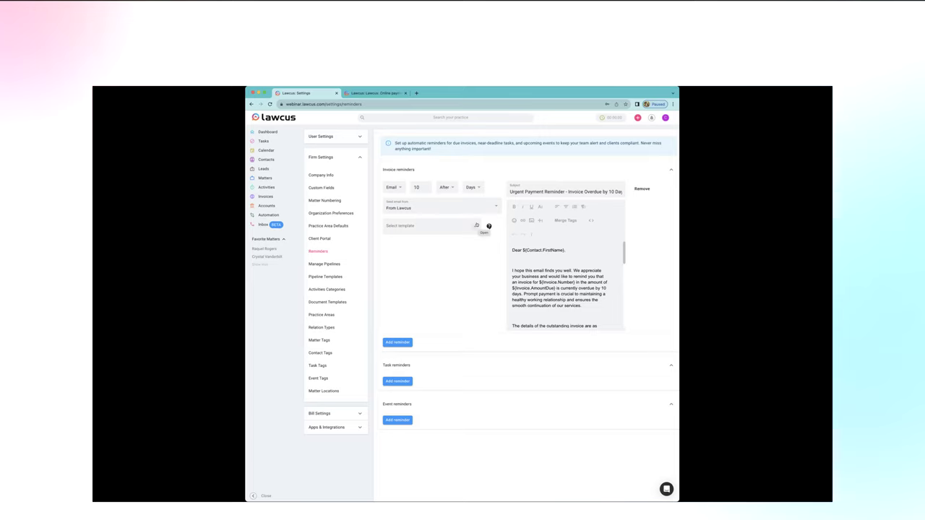
Add a new invoice reminder set to 3 days before the due date.
click(395, 342)
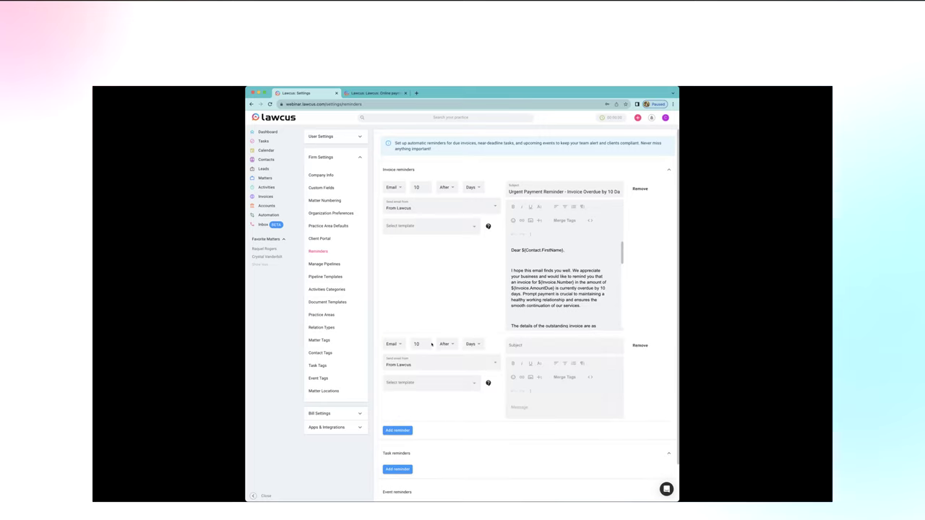
click(470, 345)
click(470, 336)
click(445, 344)
click(446, 356)
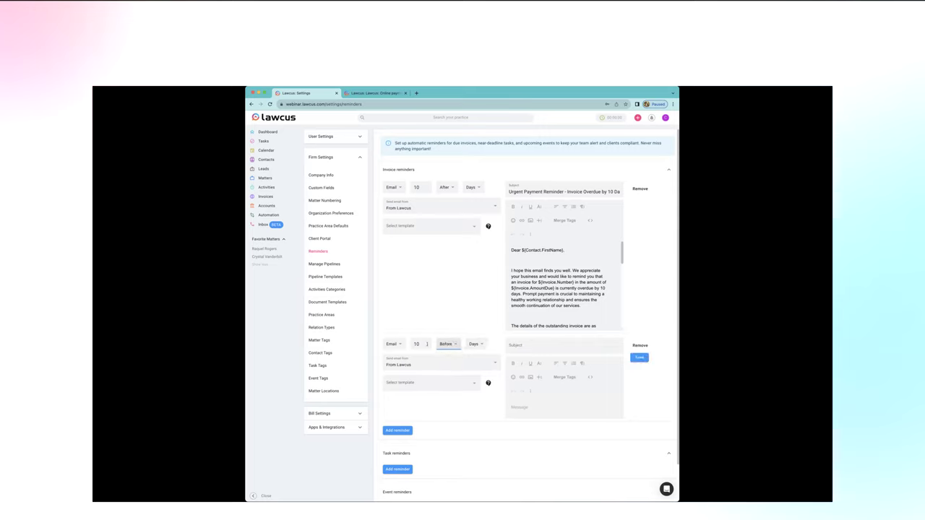
text(3)
click(473, 311)
Apply the 10 day past due template to the new reminder, then clear it again.
click(526, 346)
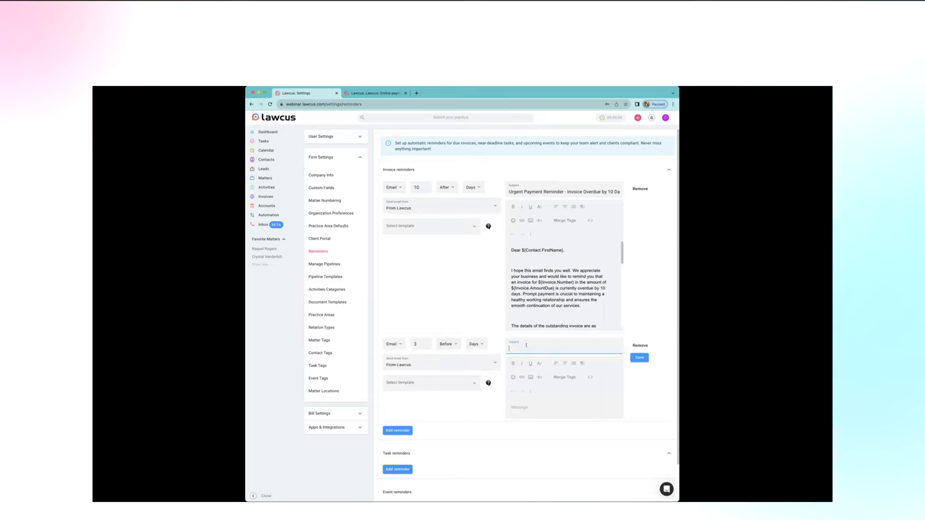
click(524, 405)
click(454, 384)
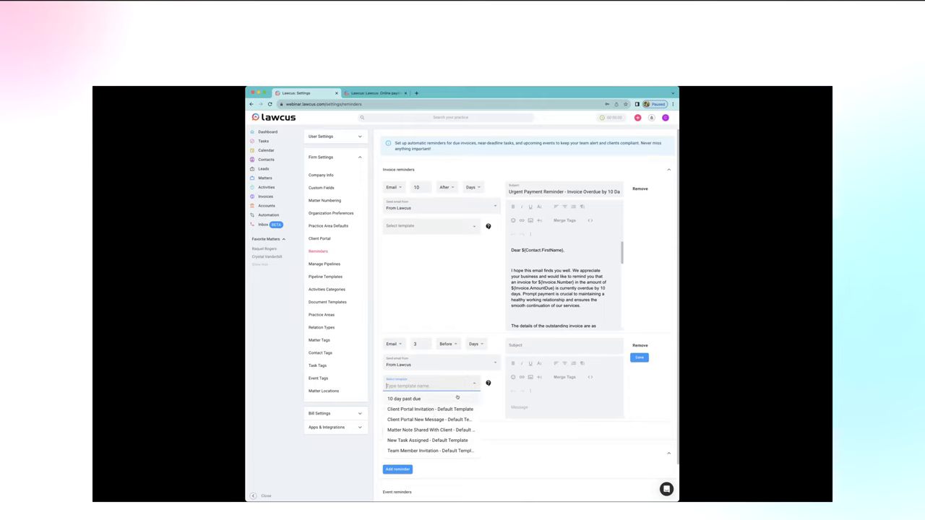
click(438, 398)
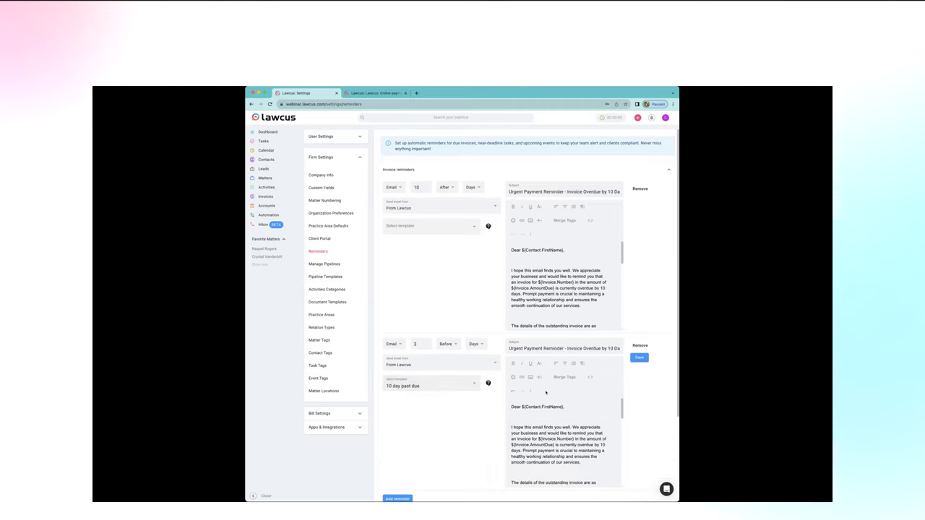
scroll(546, 392, down, 3)
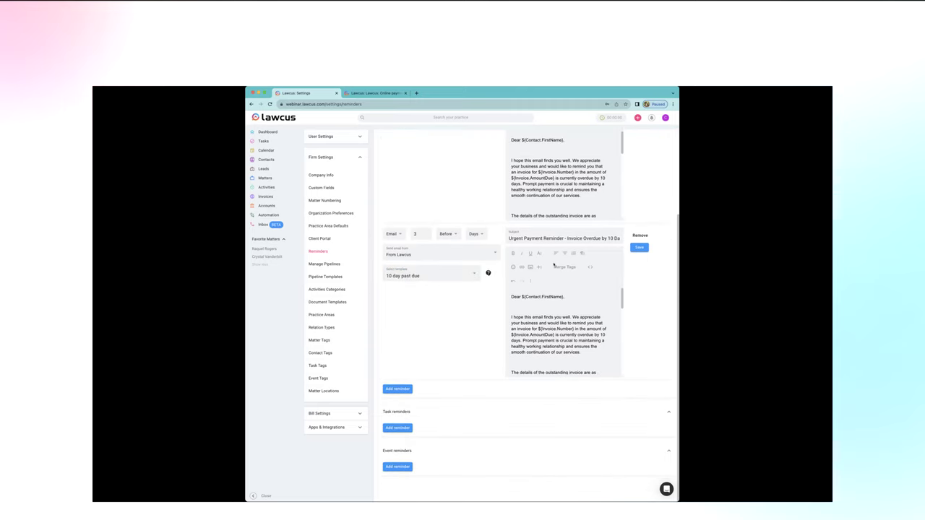
scroll(554, 265, up, 1)
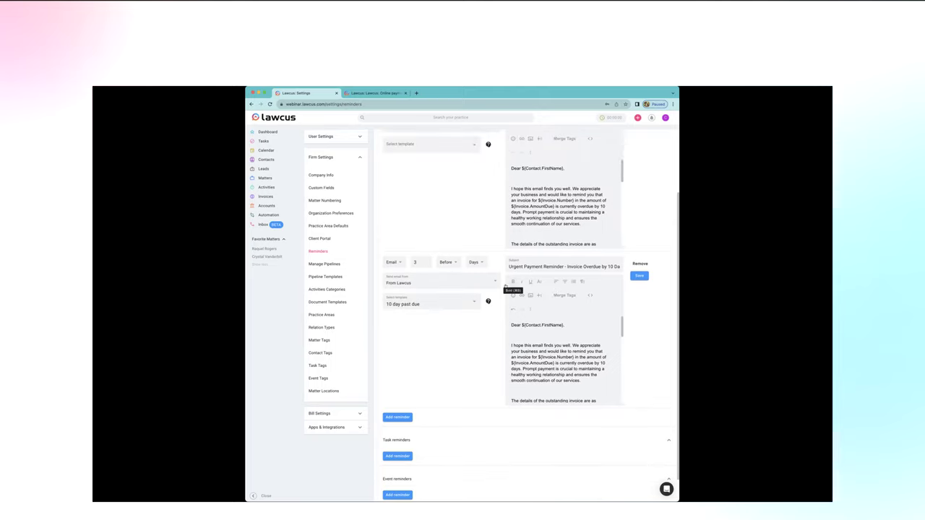
scroll(572, 324, up, 1)
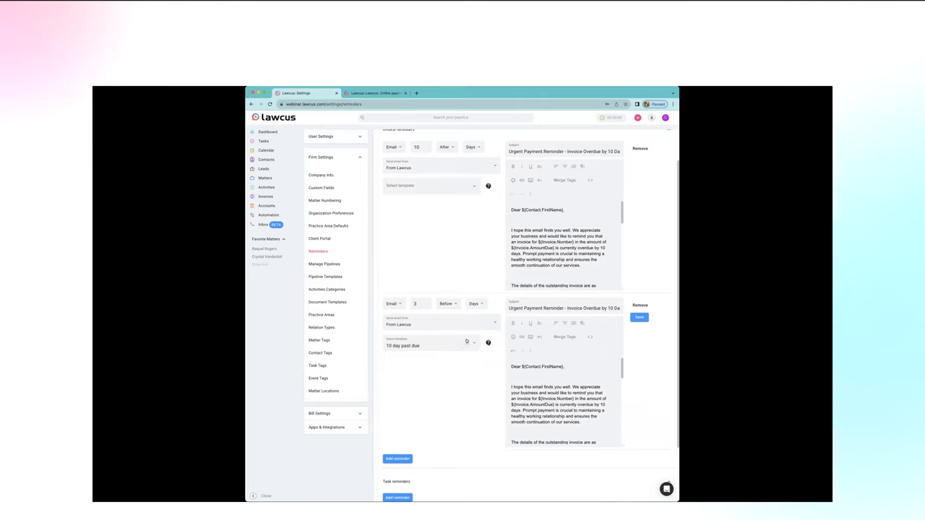
click(467, 342)
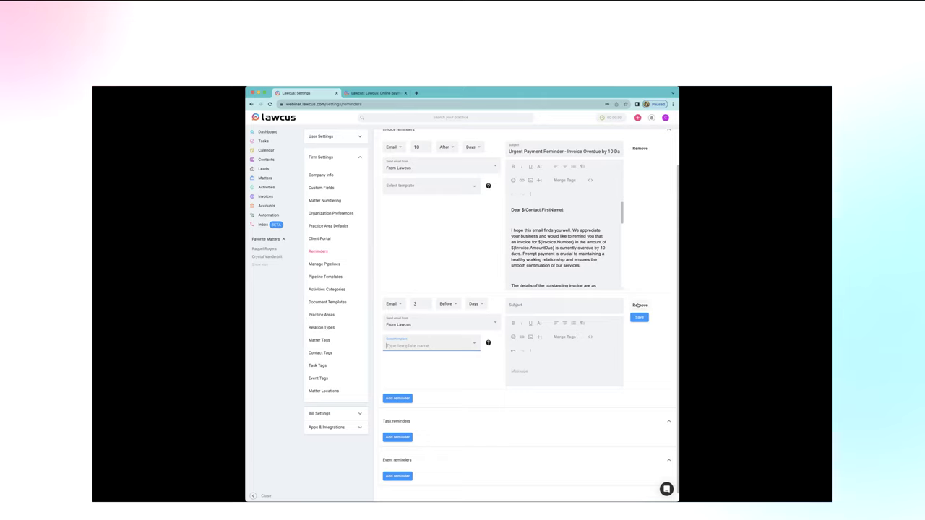
Remove the 3-days-before reminder and confirm Yes in the Are you sure? dialog.
click(639, 305)
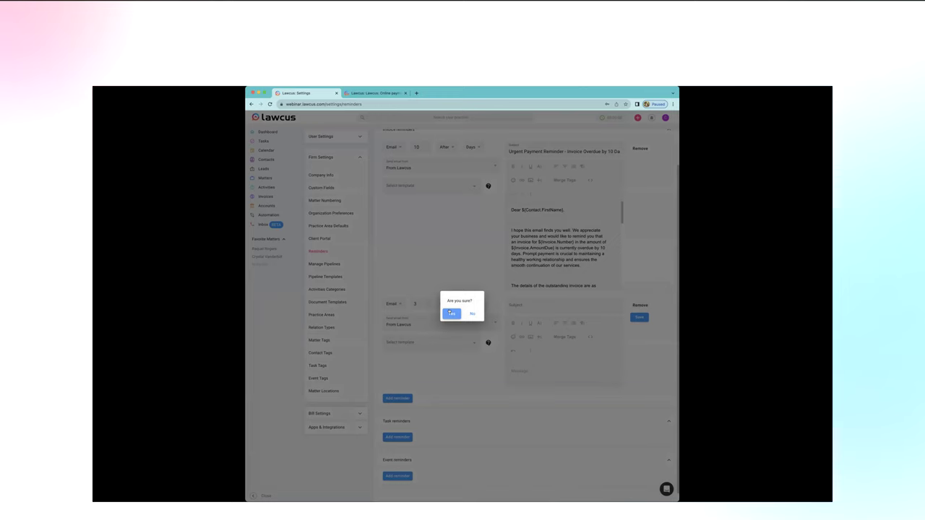
click(450, 313)
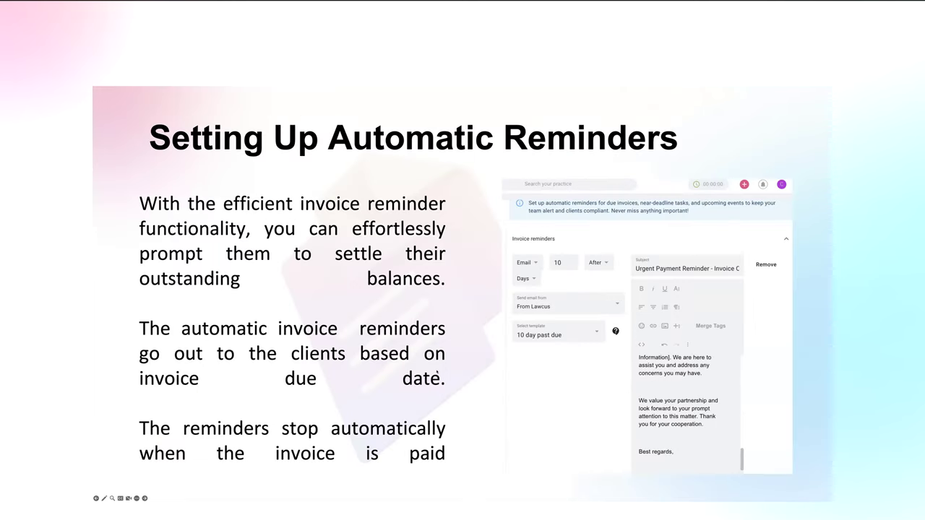
Step through the invoicing workflows and user permissions slides, then return to the live 'invoice to client' workflow.
click(437, 374)
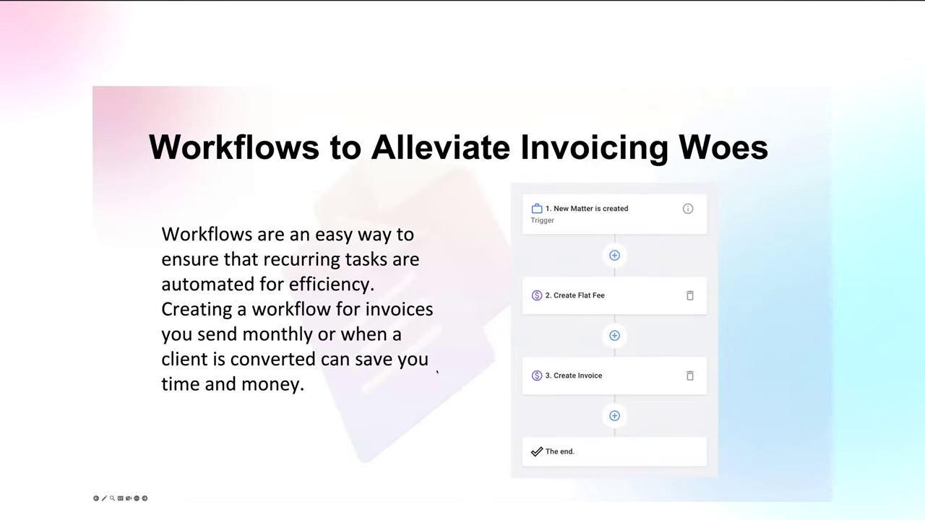
click(436, 373)
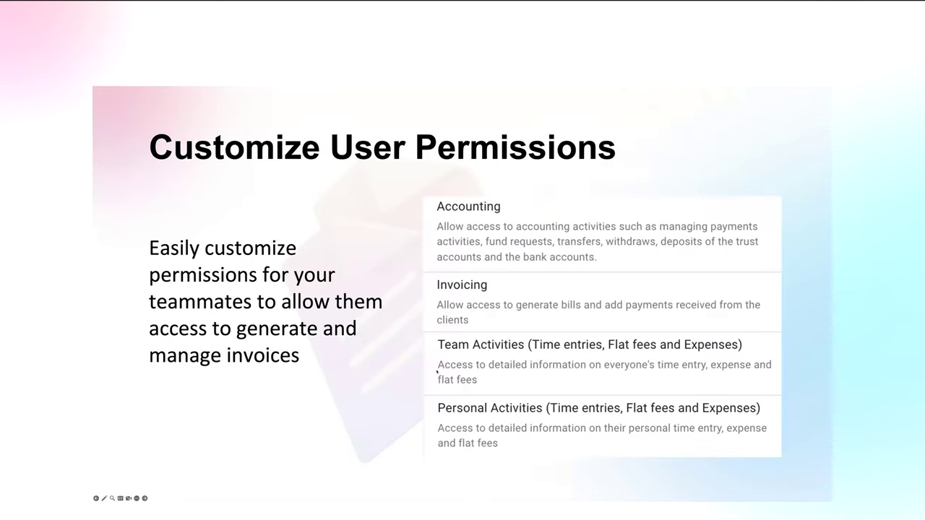
key(Left)
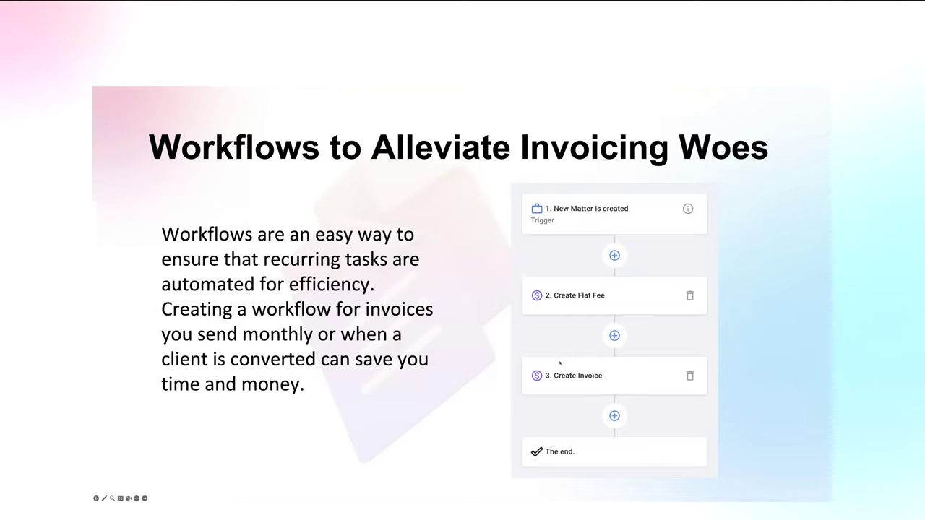
key(Right)
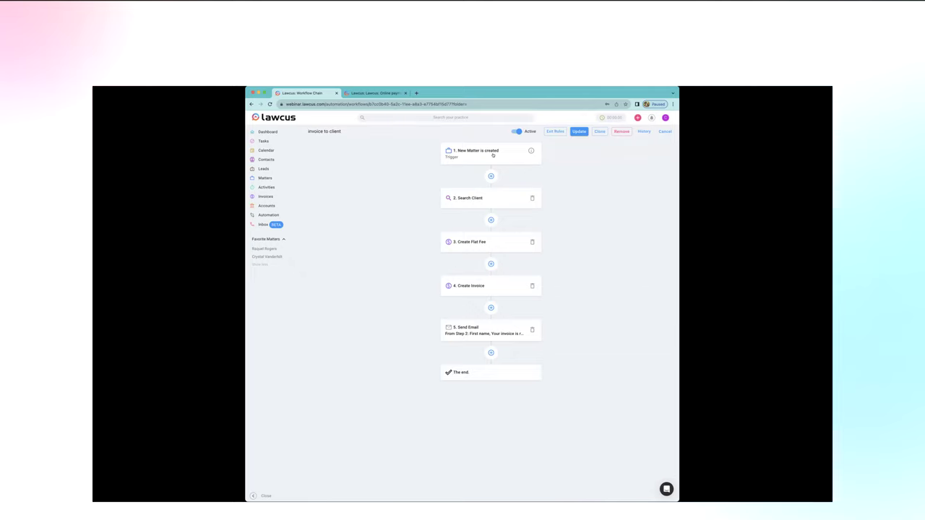
Open the '1. New Matter is created' trigger, showing Matter created by Anyone.
click(493, 155)
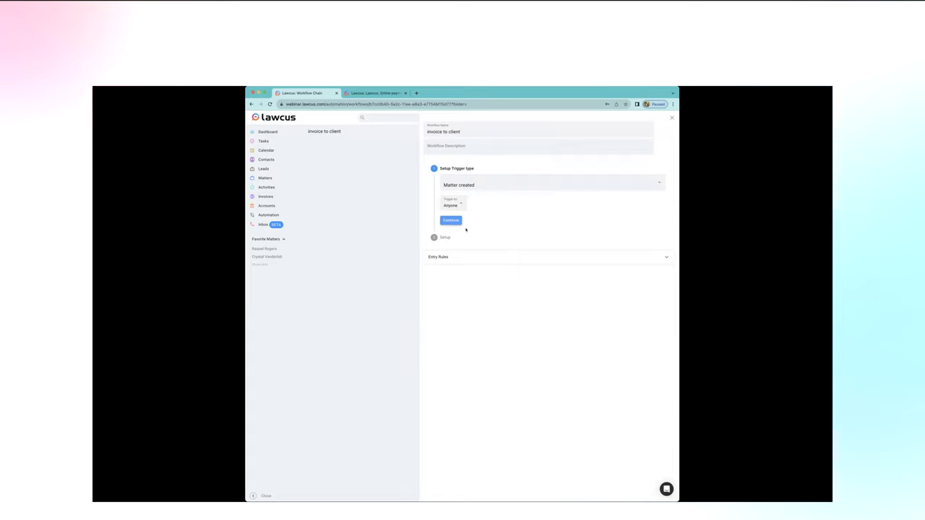
Review the trigger's entry rules, keeping the Default pipeline and the Case Assessment stage.
click(448, 257)
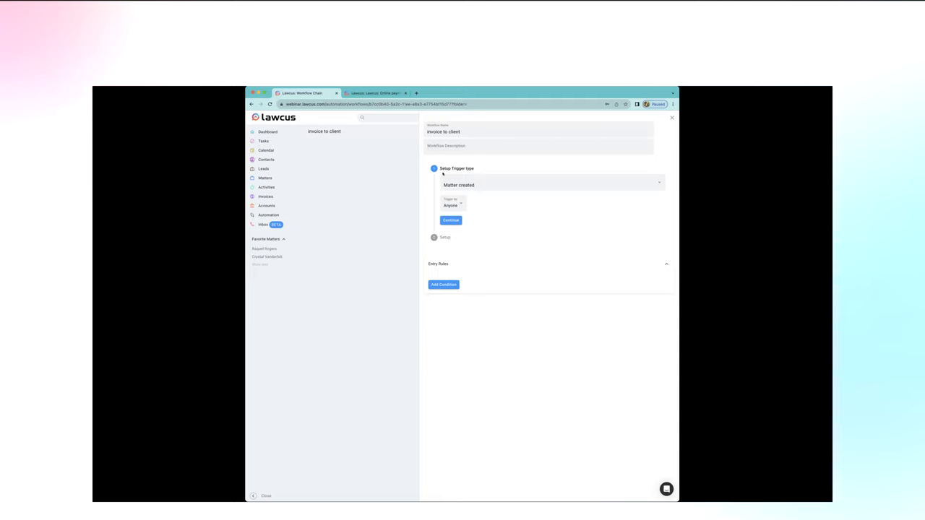
click(451, 221)
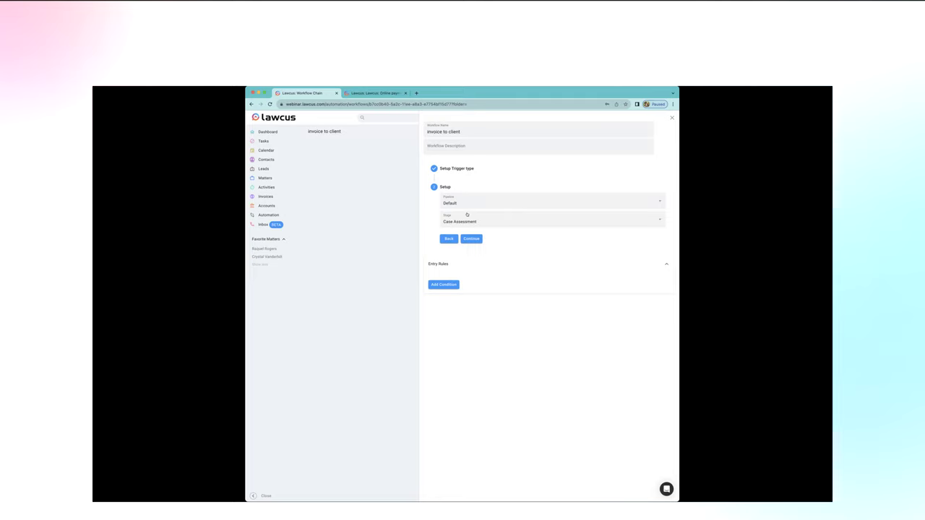
click(462, 197)
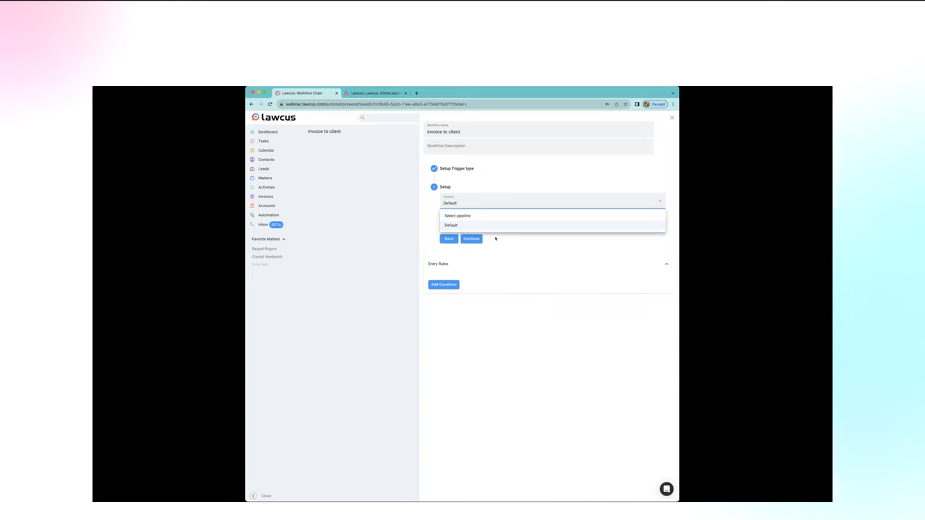
click(495, 238)
click(477, 216)
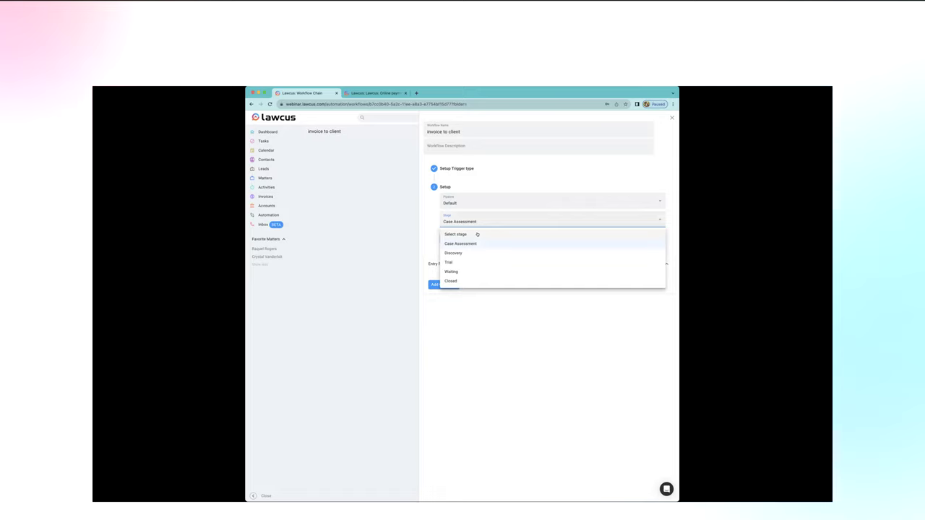
click(521, 299)
click(469, 238)
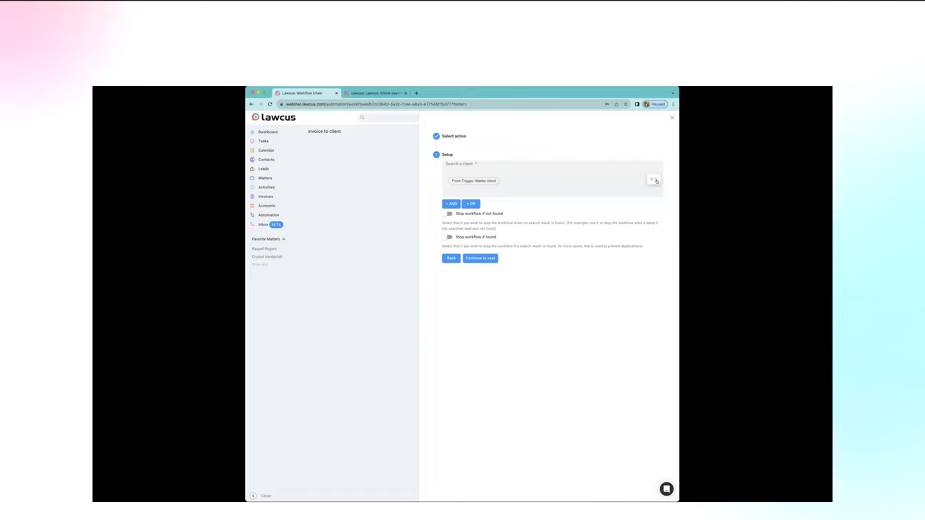
Set the client search to use the trigger's Matter client value.
click(655, 181)
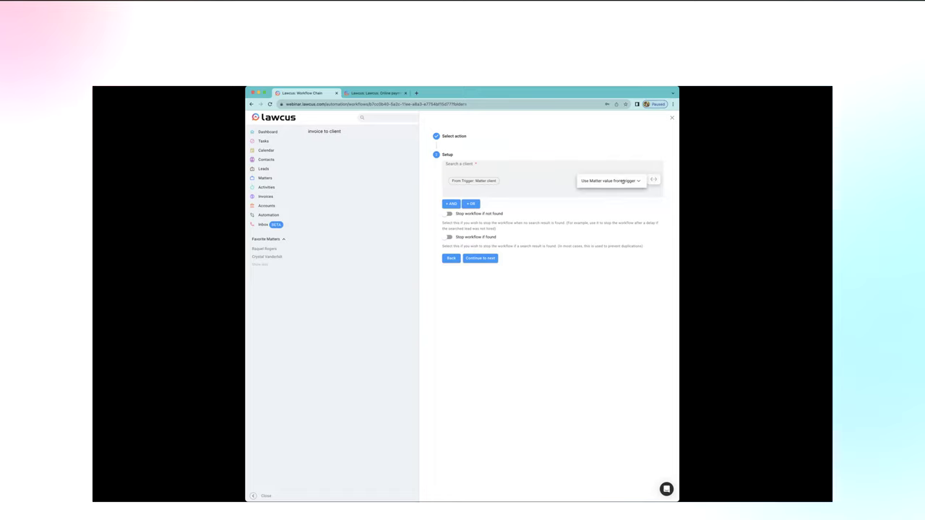
click(622, 181)
scroll(601, 238, down, 1)
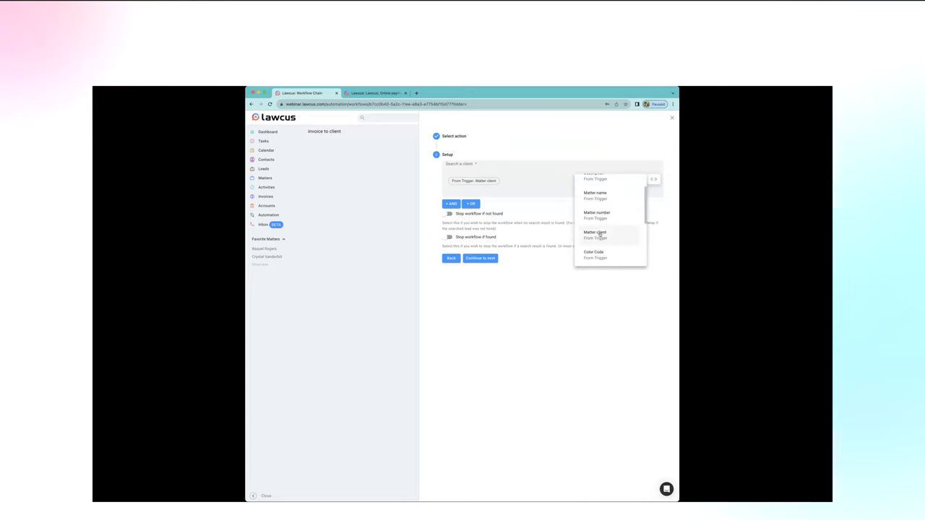
click(538, 296)
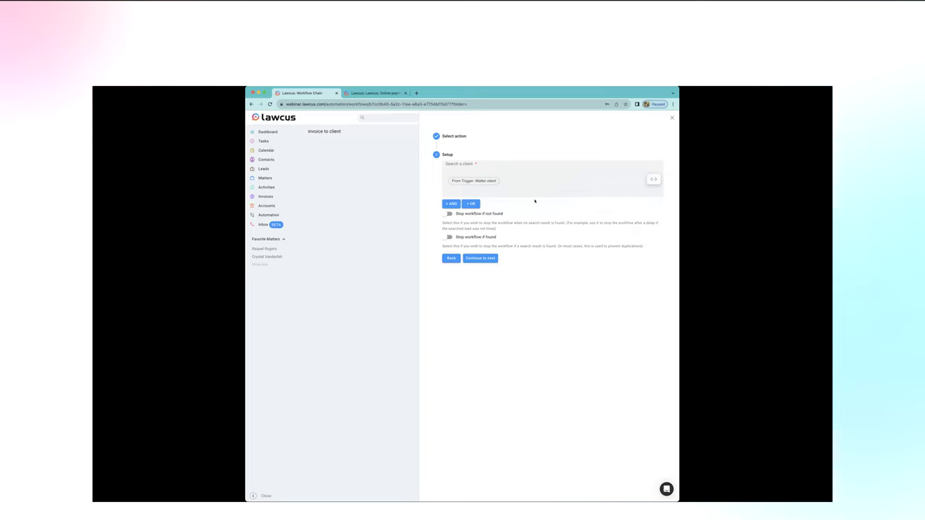
click(482, 257)
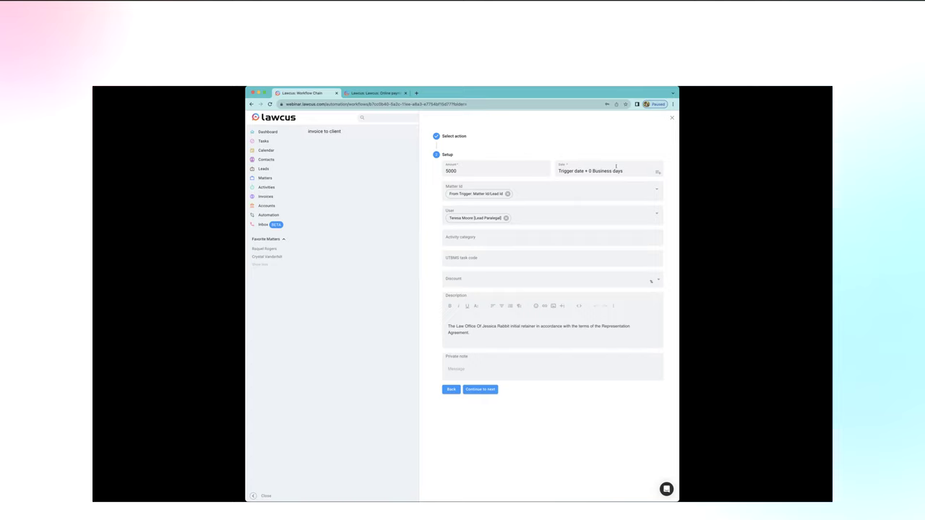
Check the 5000 flat fee's date, its action, and its Matter Id taken from the trigger.
click(604, 170)
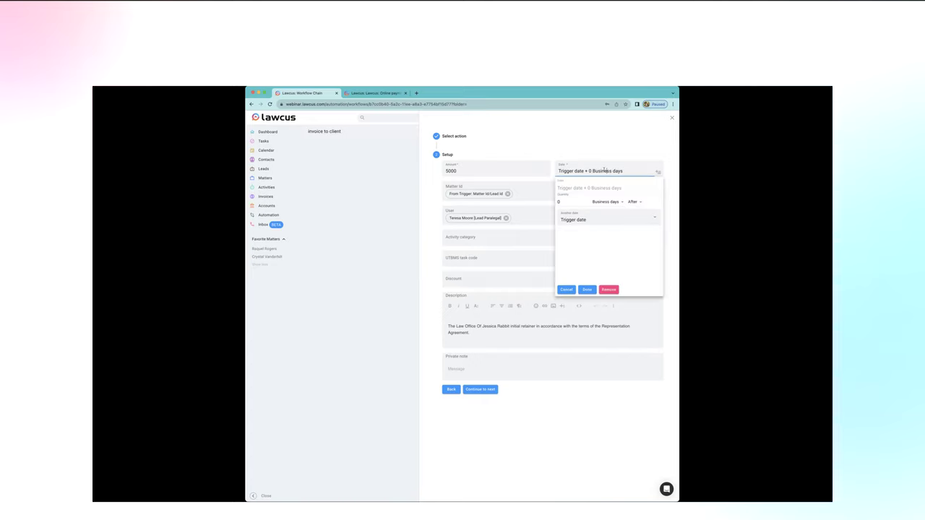
click(588, 137)
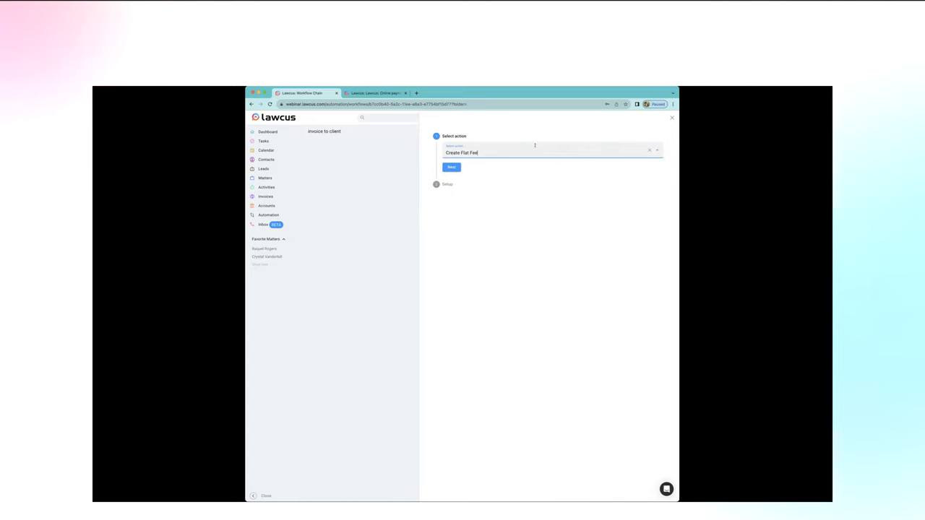
click(451, 167)
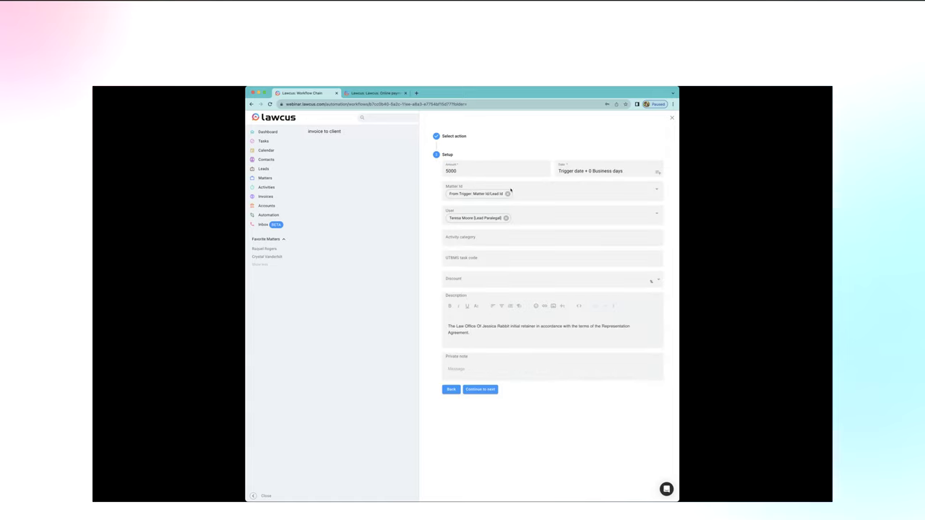
click(633, 189)
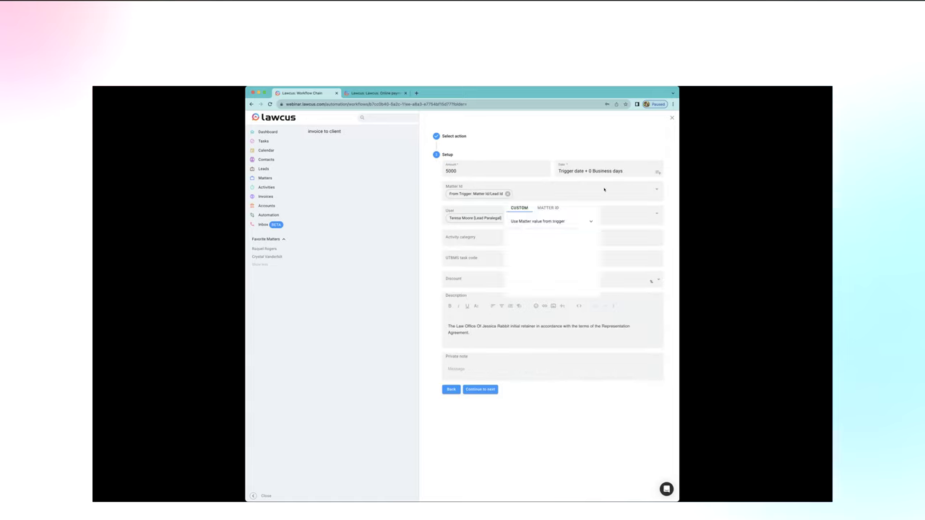
click(541, 221)
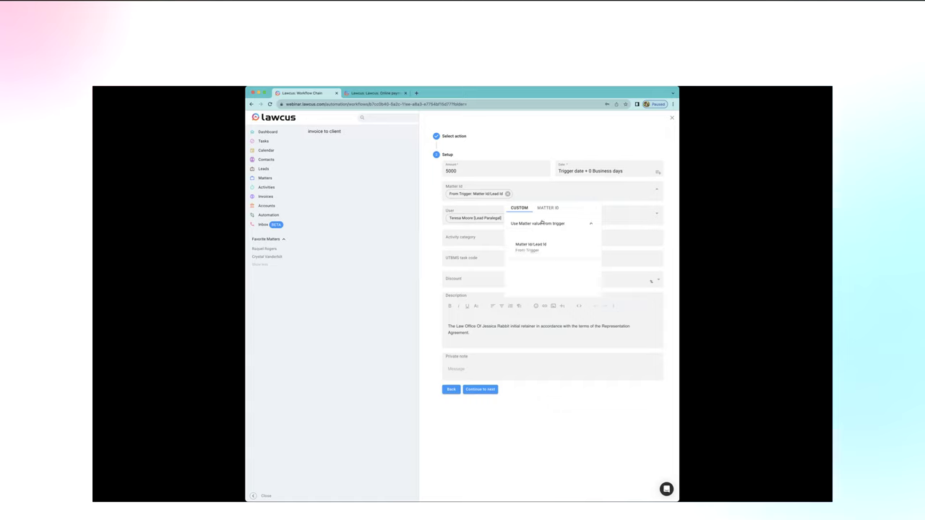
Check the flat fee's User, Activity category and Discount fields, leaving them unchanged.
click(511, 243)
click(607, 209)
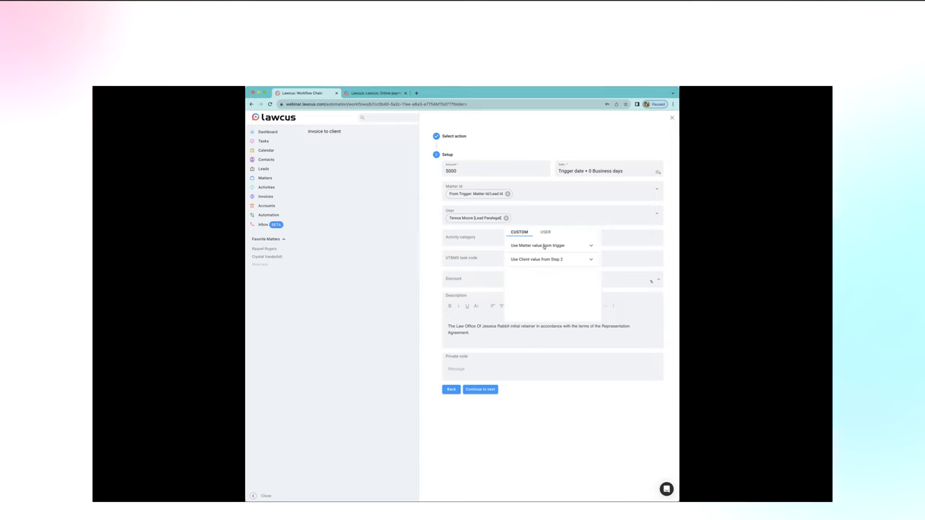
click(544, 232)
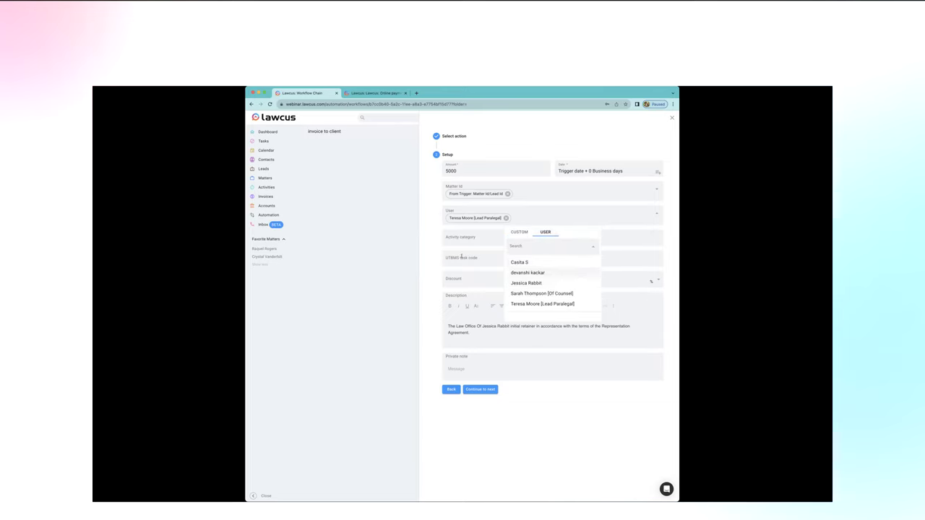
click(437, 243)
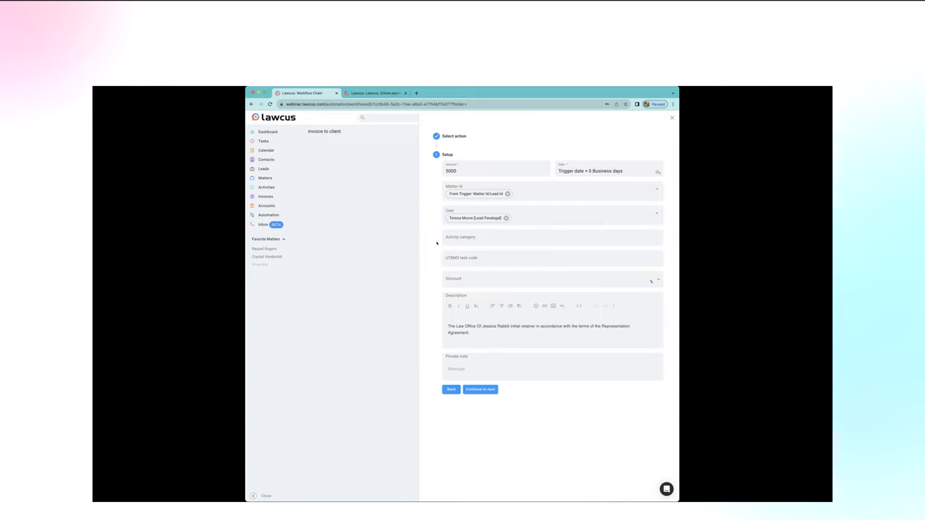
click(475, 237)
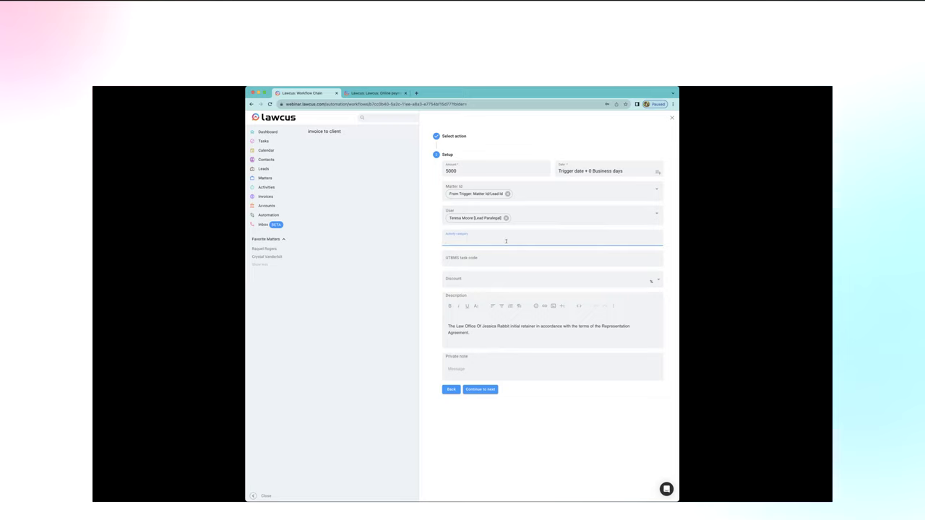
click(470, 277)
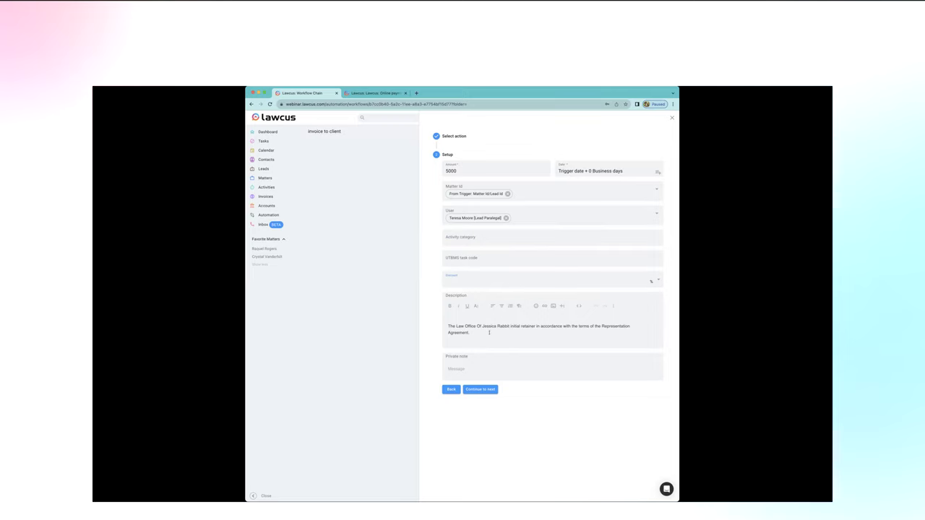
click(481, 389)
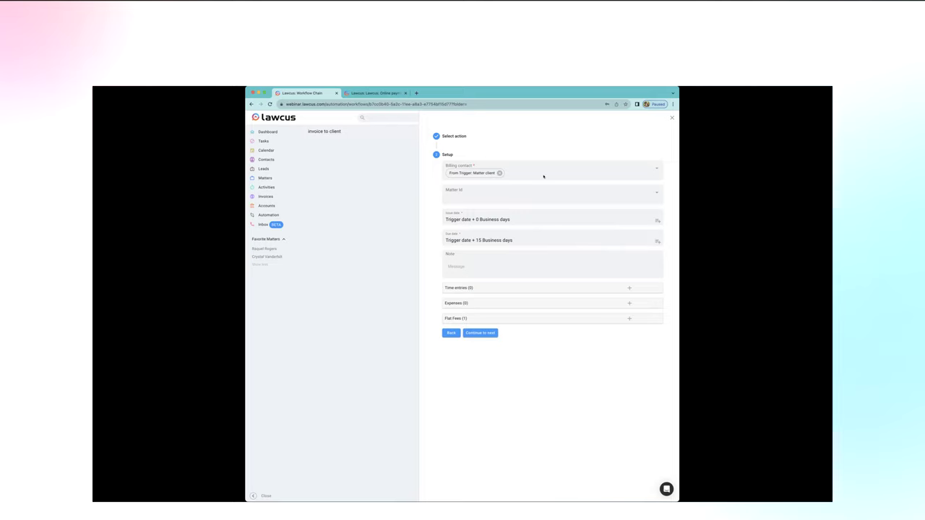
click(537, 195)
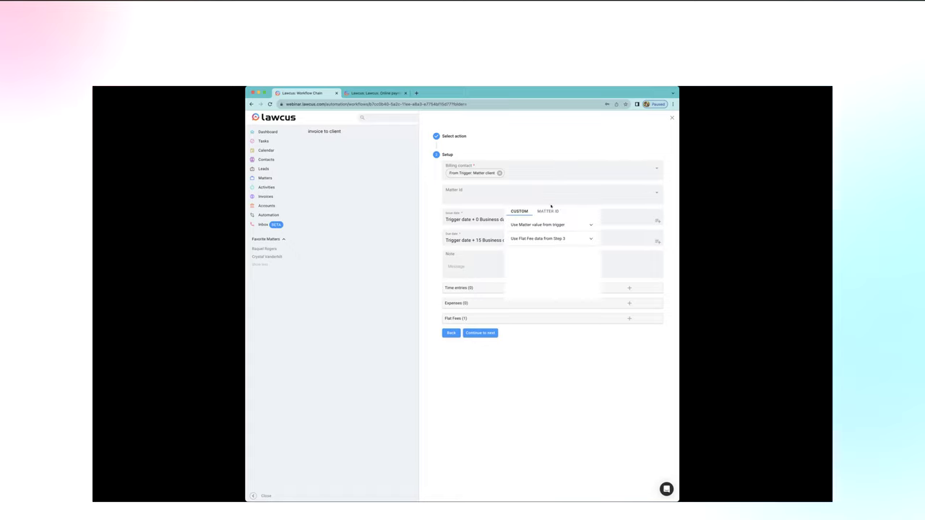
click(485, 193)
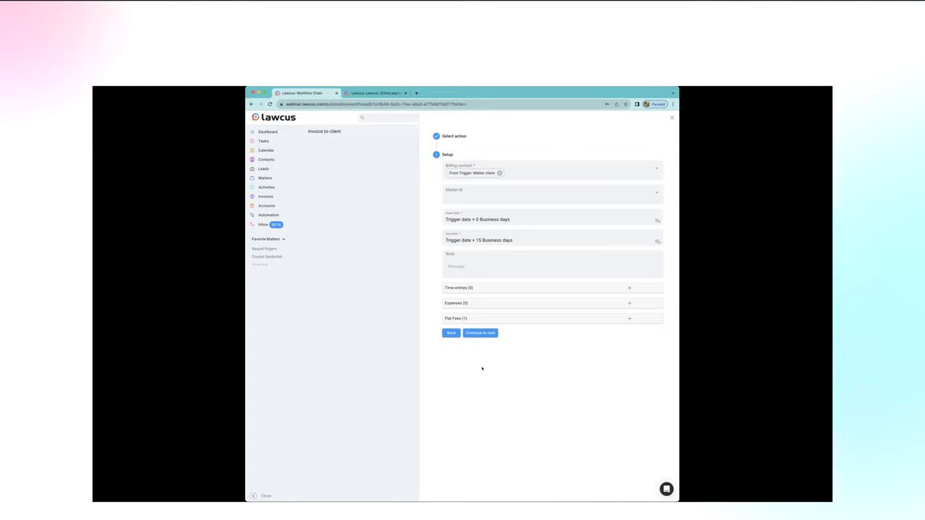
click(484, 334)
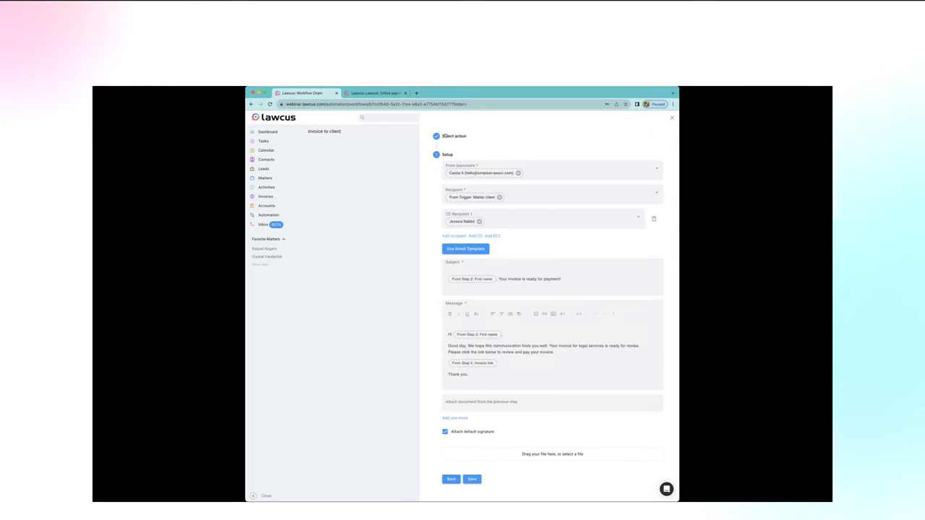
Review the email step's action and the user options for the first CC recipient.
click(452, 136)
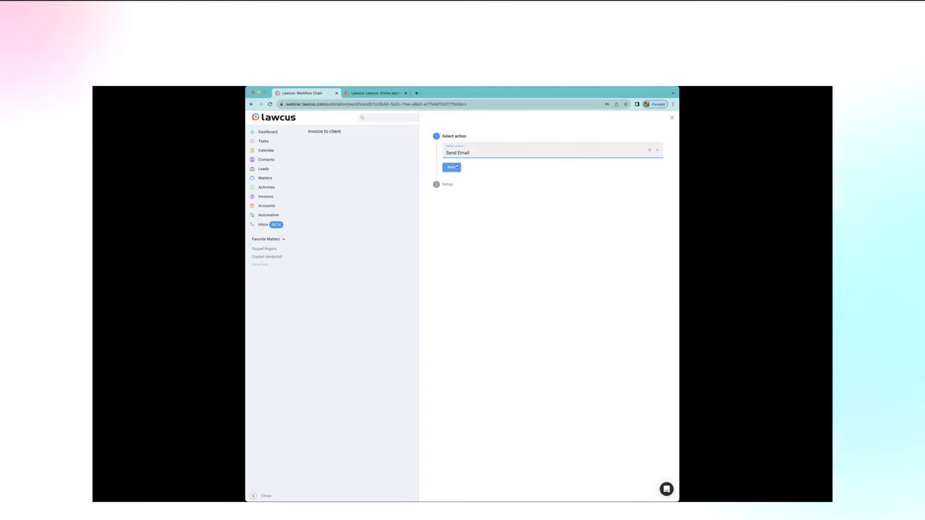
click(450, 168)
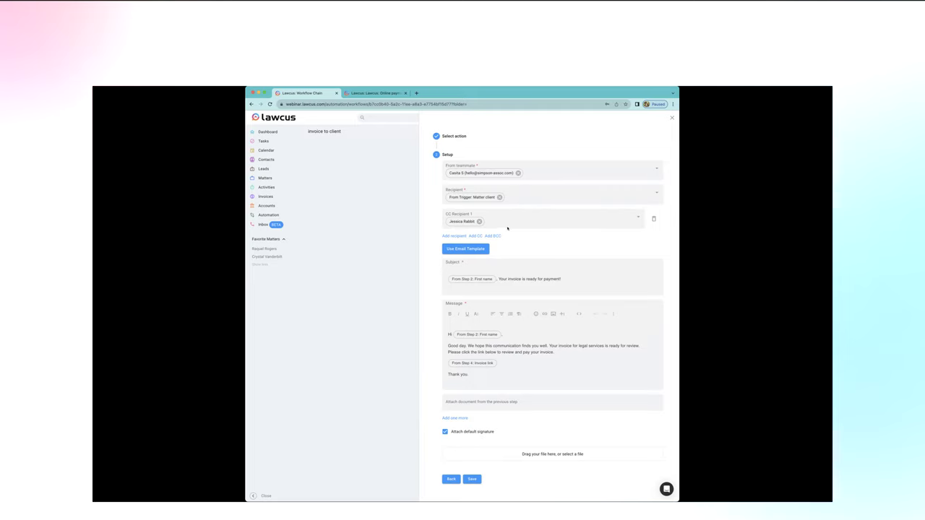
click(518, 222)
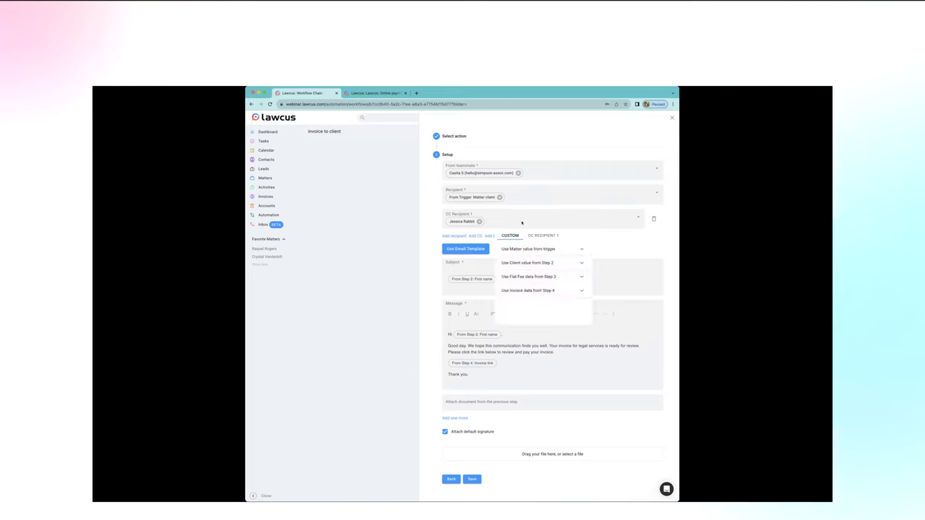
click(544, 236)
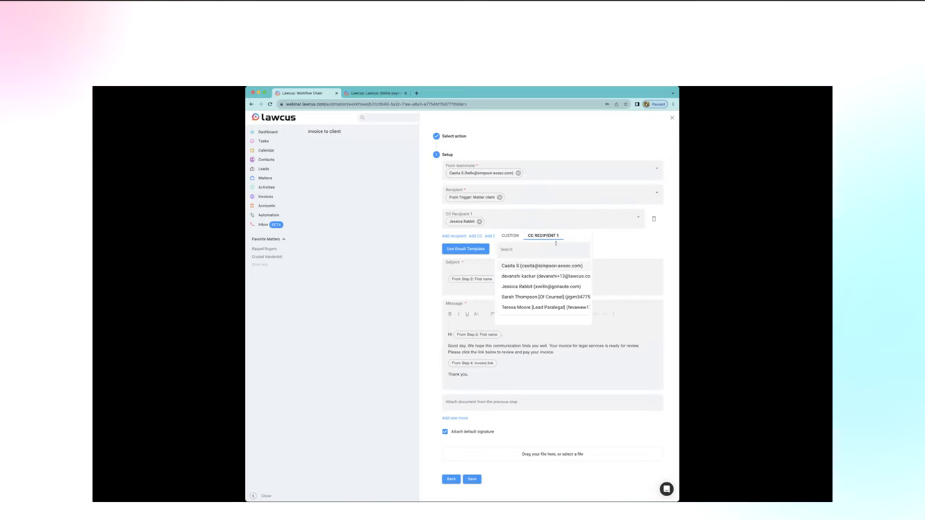
key(Escape)
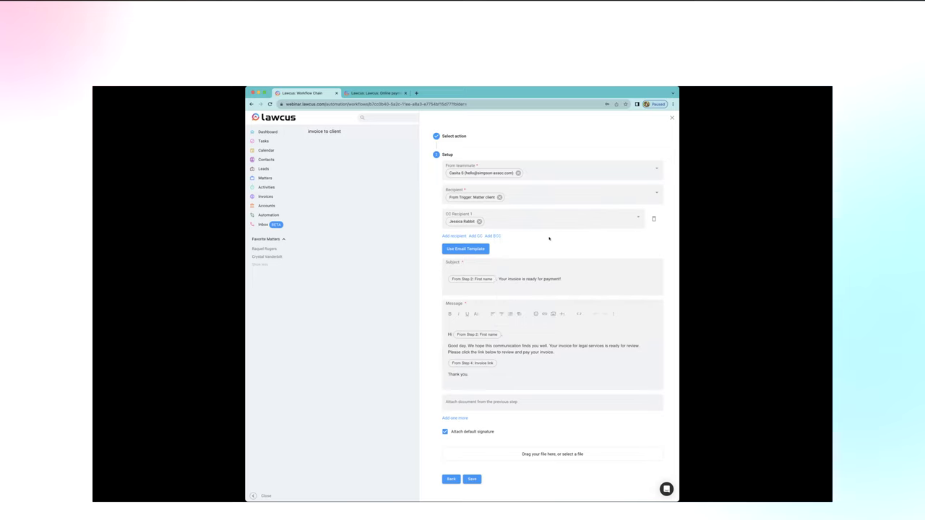
Add a second CC and an Of Counsel BCC recipient, then remove both, keeping one CC.
click(477, 235)
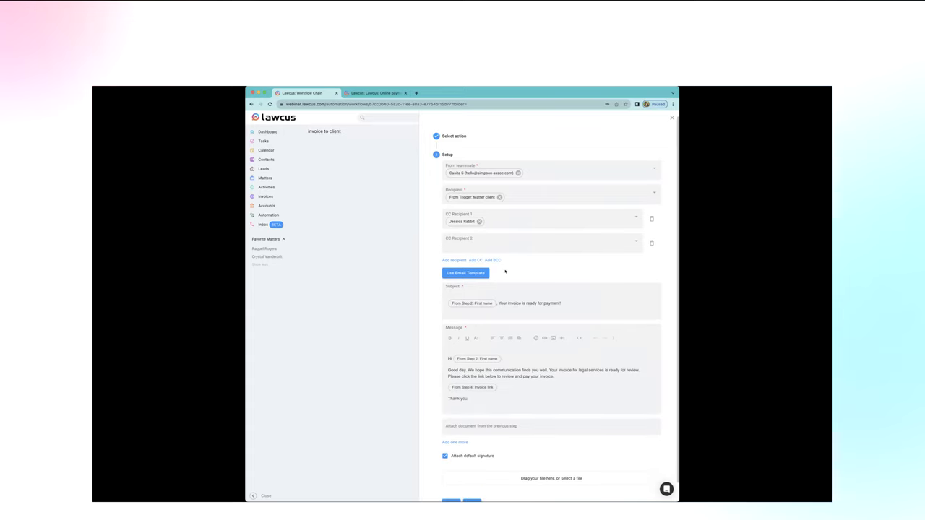
click(492, 260)
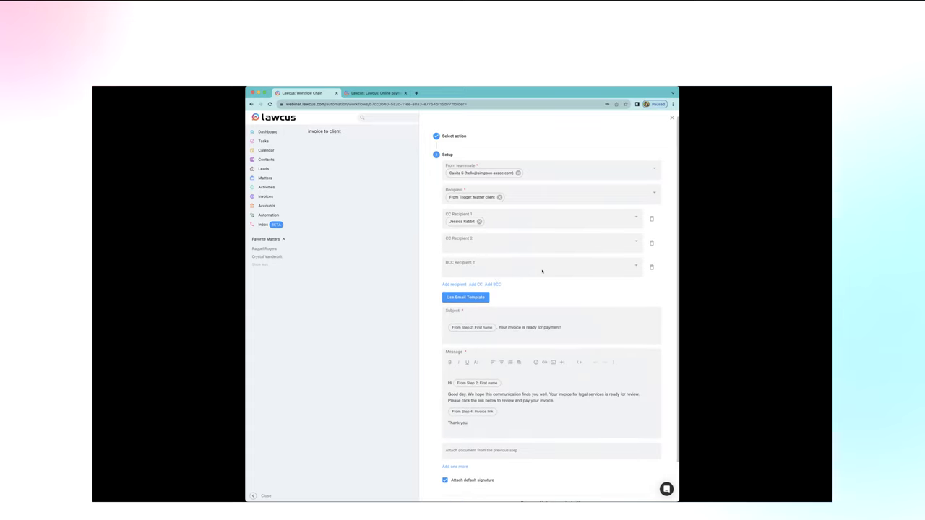
click(484, 271)
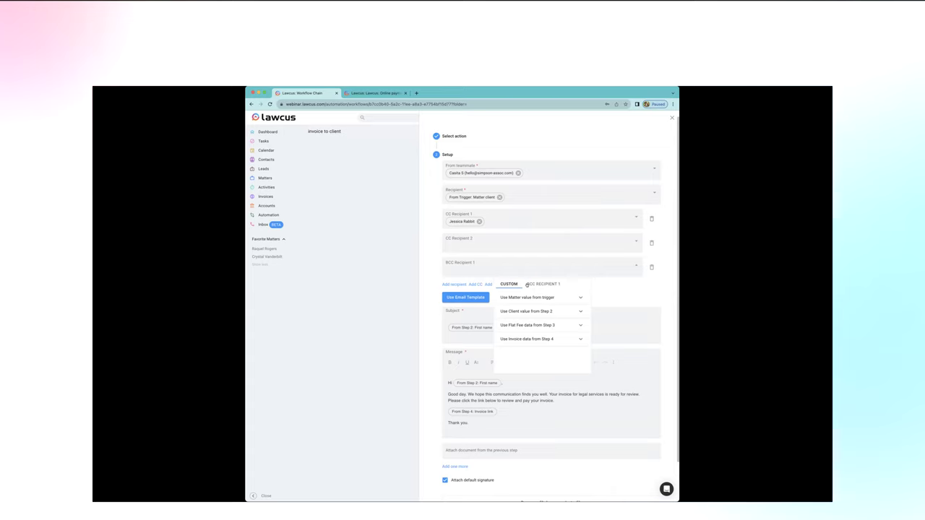
click(528, 284)
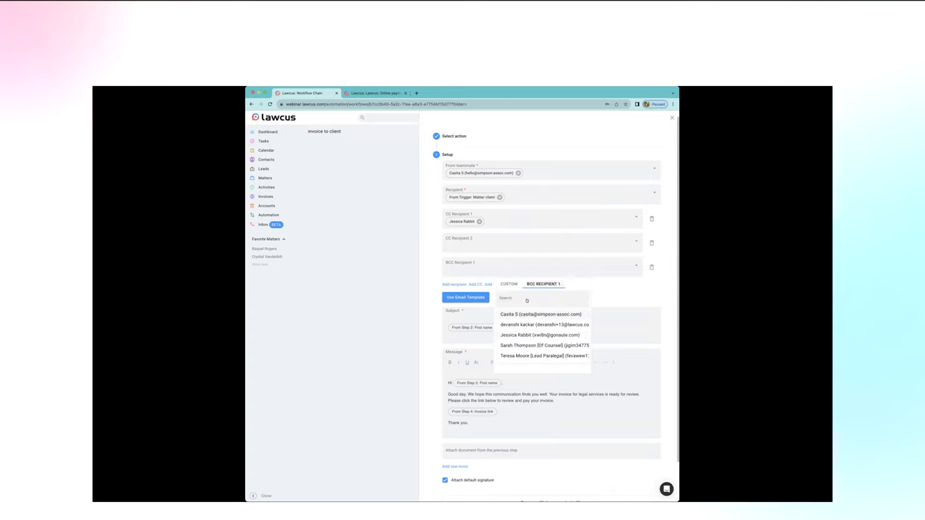
click(520, 345)
click(651, 244)
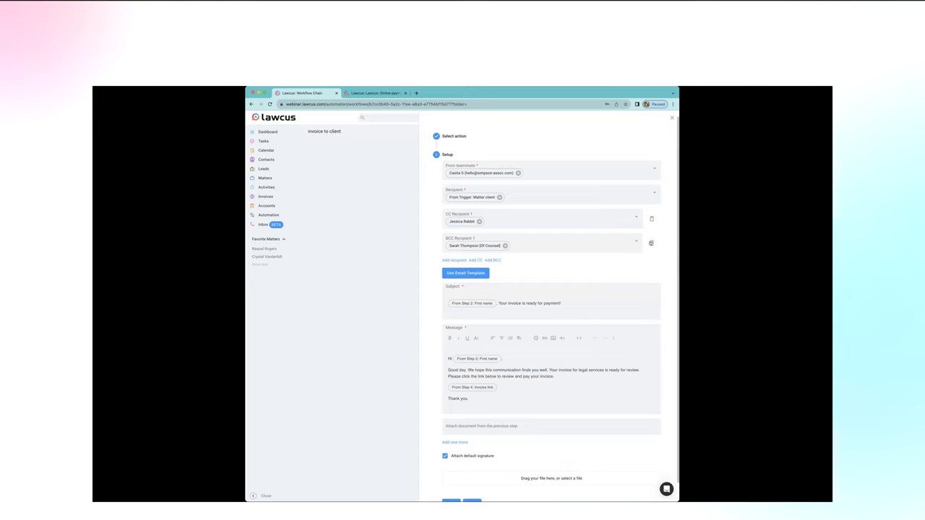
click(653, 243)
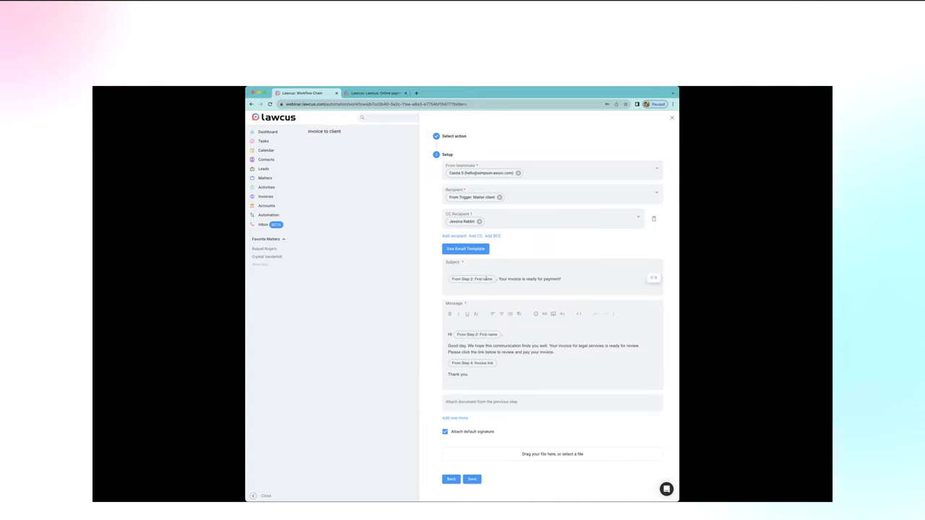
click(651, 279)
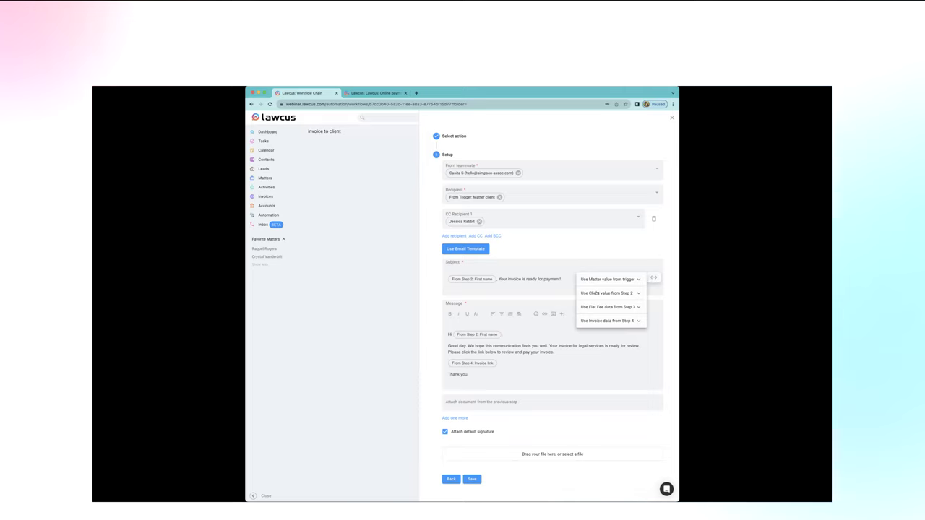
click(597, 293)
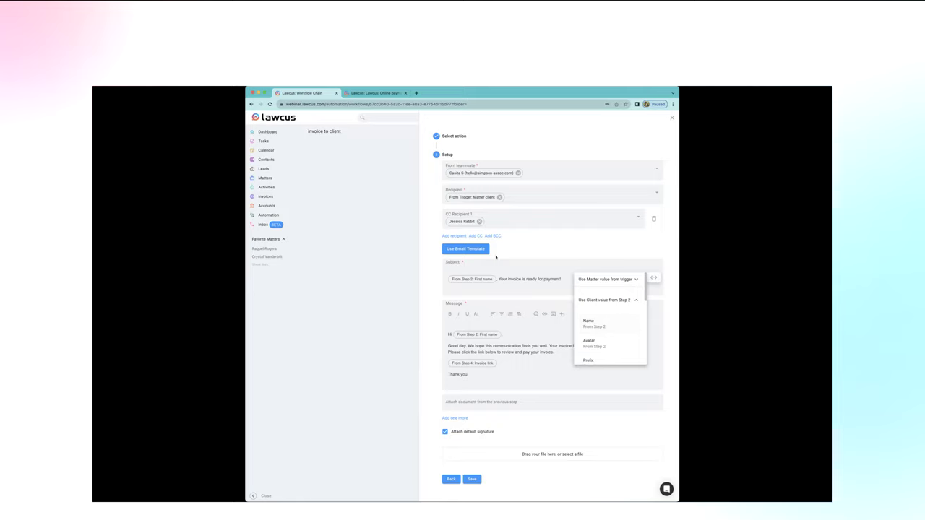
scroll(597, 310, down, 3)
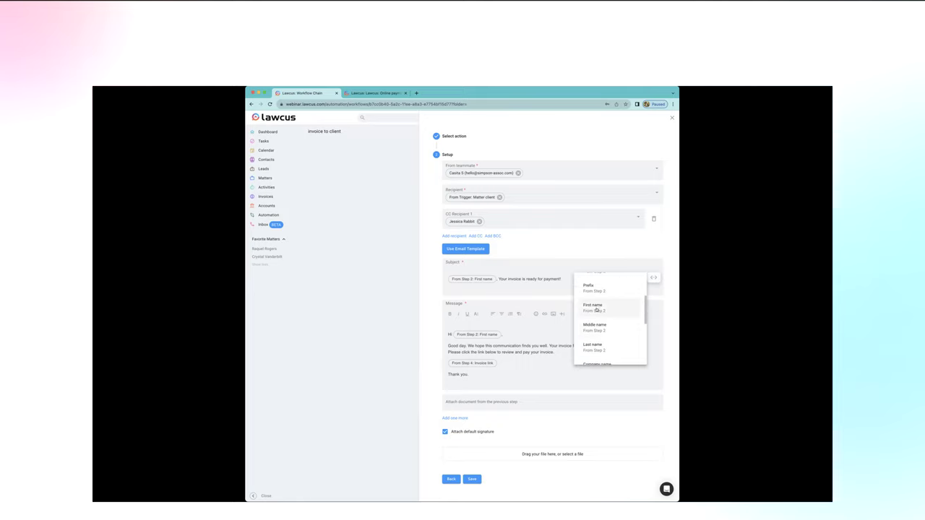
click(510, 277)
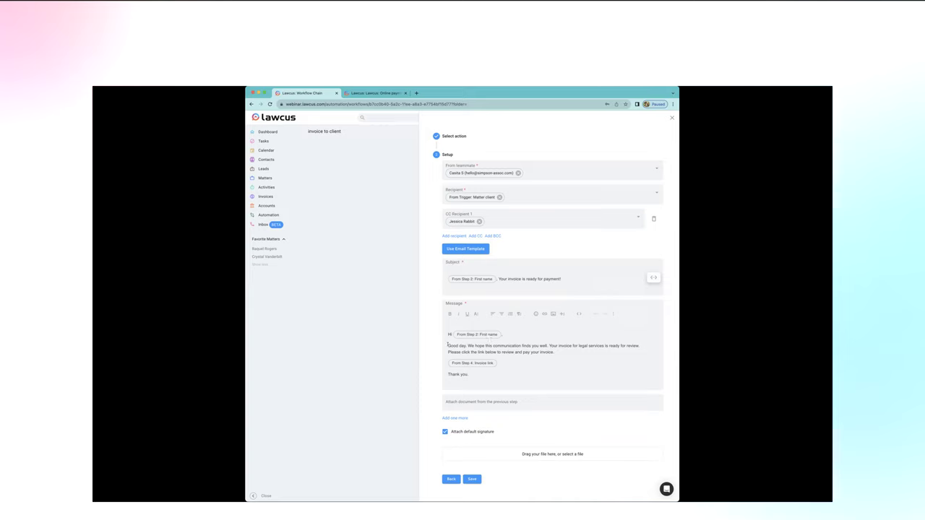
drag(444, 345, 555, 353)
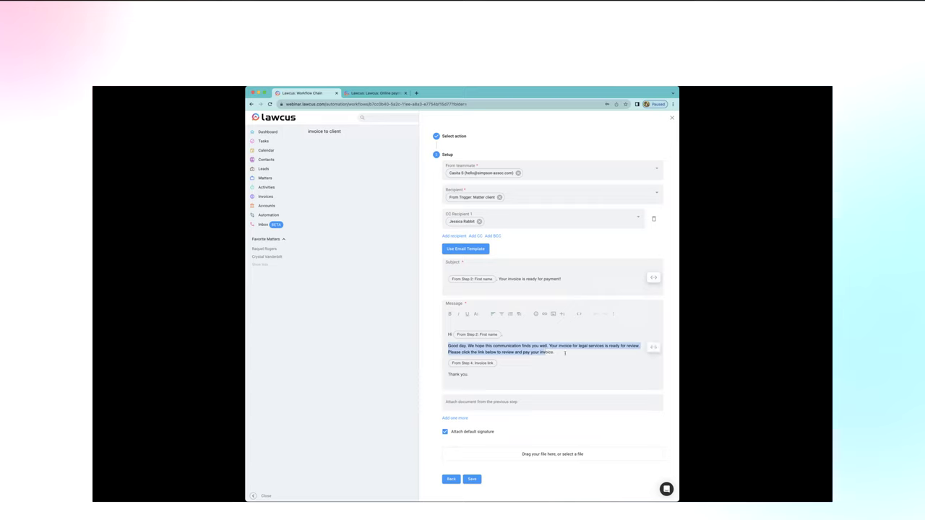
click(565, 354)
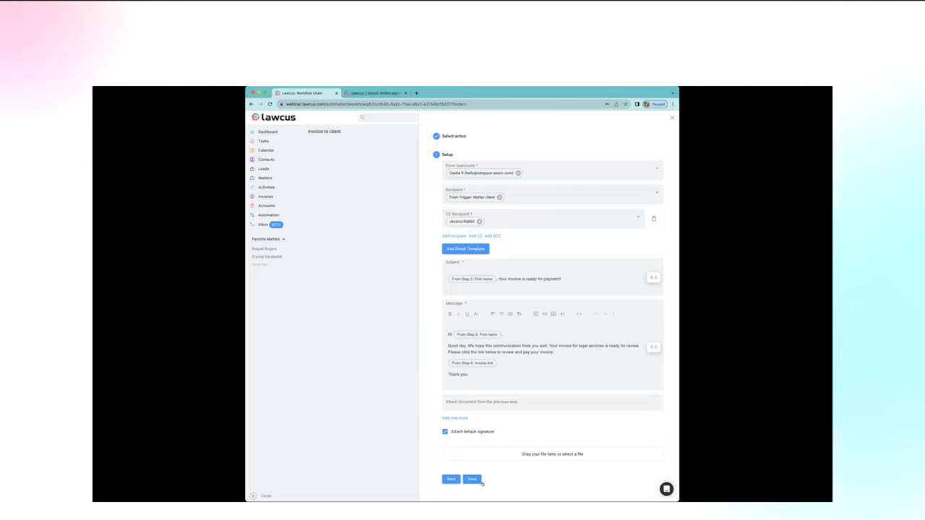
Save Send Email as step 5 of 'invoice to client' and return to the invoicing workflows slide.
click(470, 479)
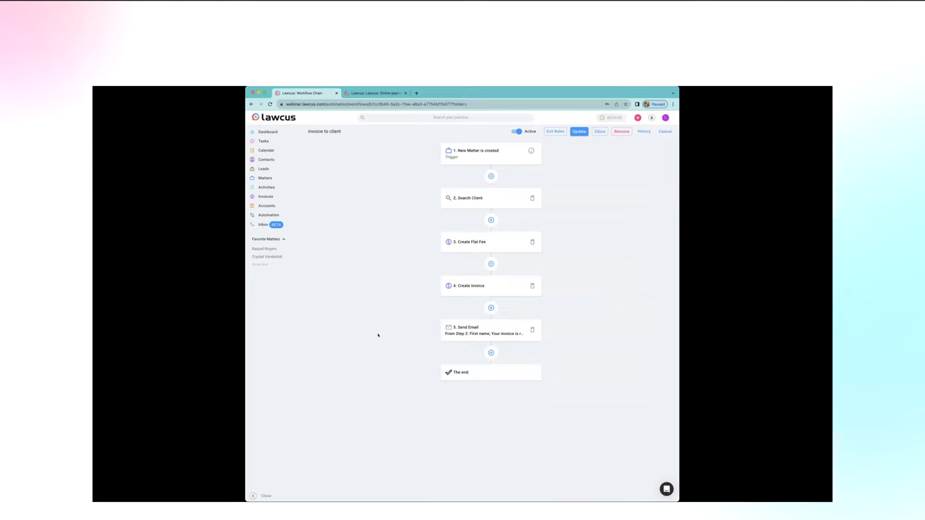
click(447, 371)
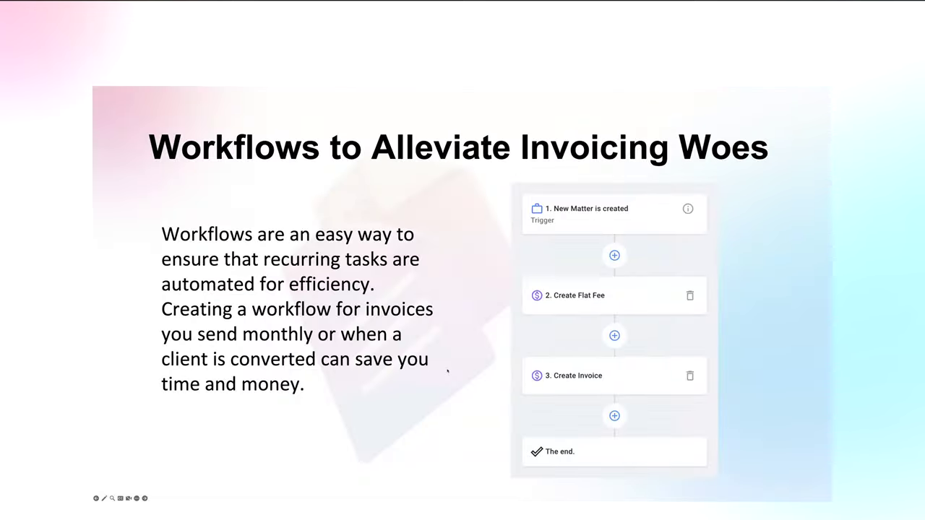
Show the Customize User Permissions slide, then return to Lawcus with the account menu open.
click(448, 370)
click(447, 370)
key(Left)
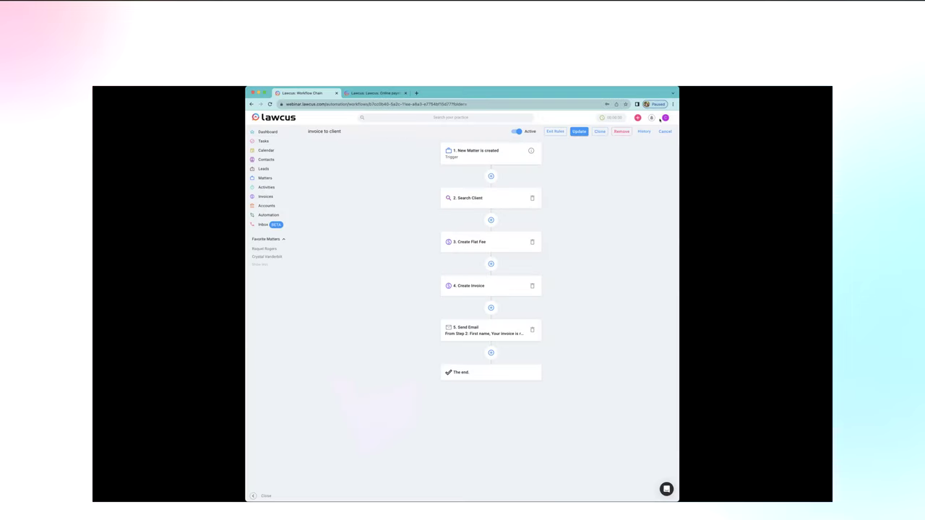
click(665, 118)
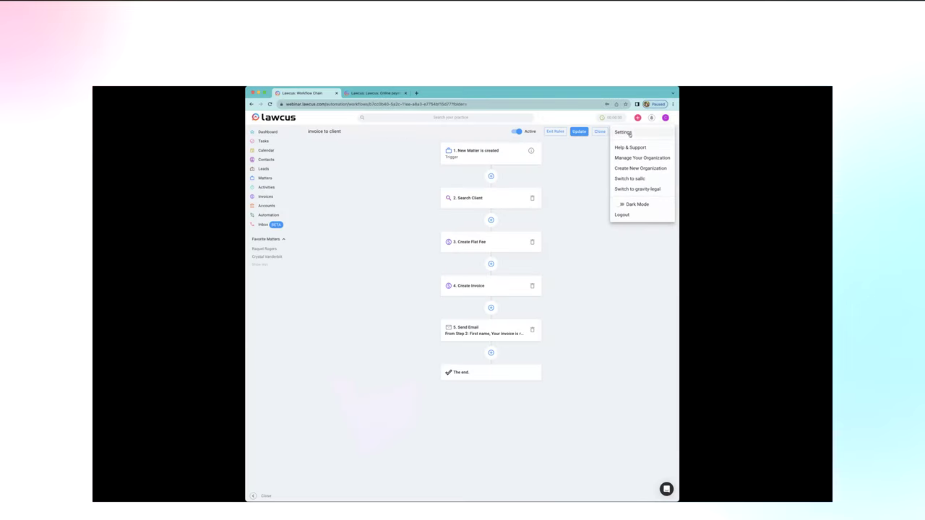
Review the role permissions table, highlighting Team Activities and Invoicing, then mark the lead paralegal as Member.
click(636, 157)
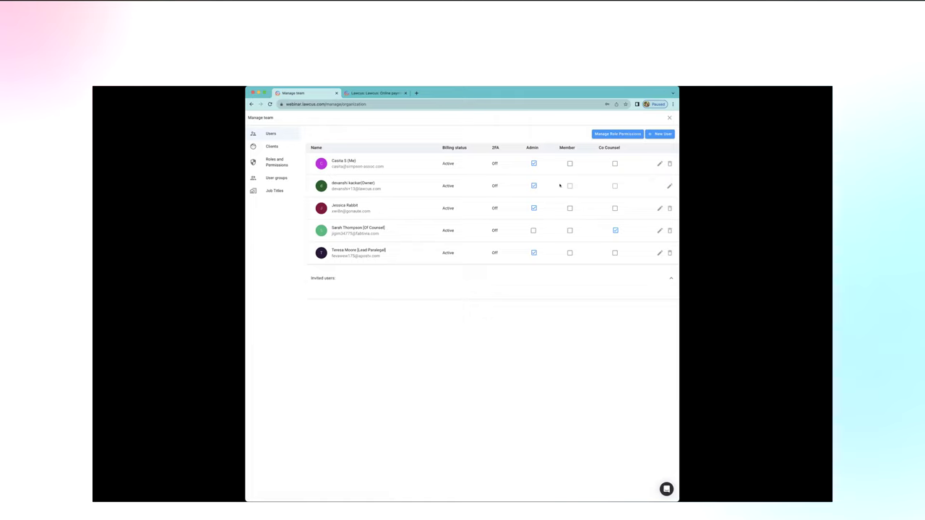
click(276, 162)
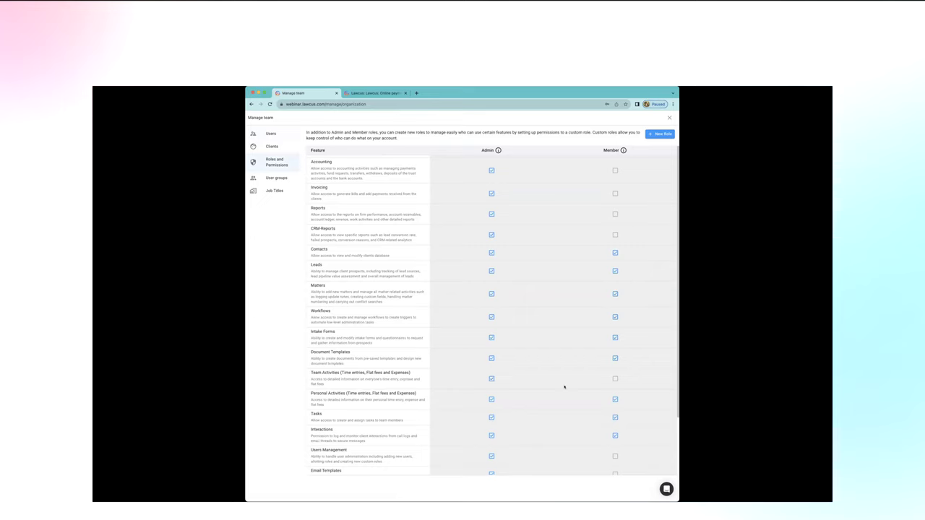
drag(312, 371, 364, 387)
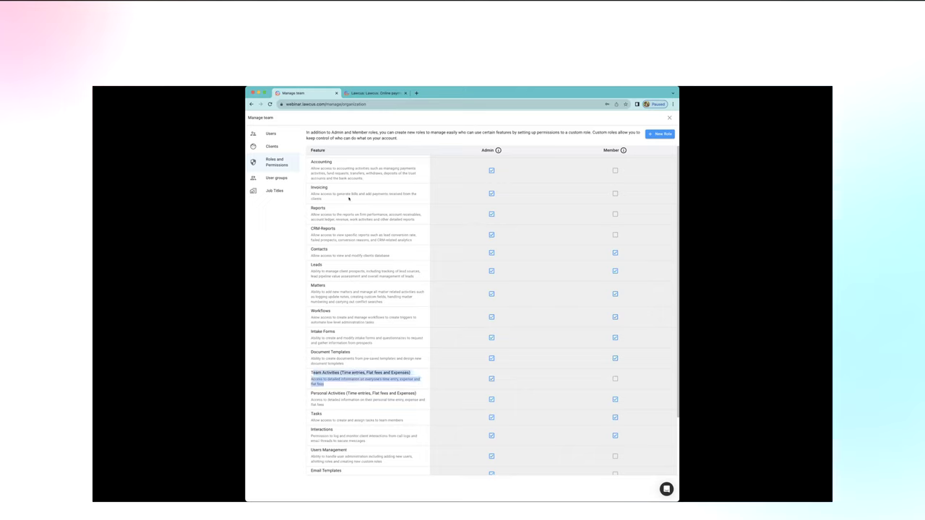
drag(336, 201, 312, 184)
click(468, 185)
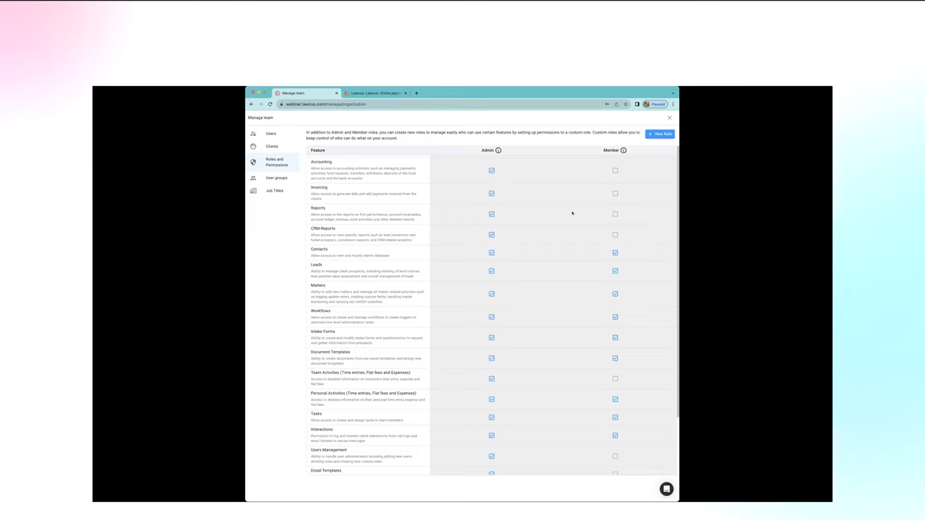
click(282, 133)
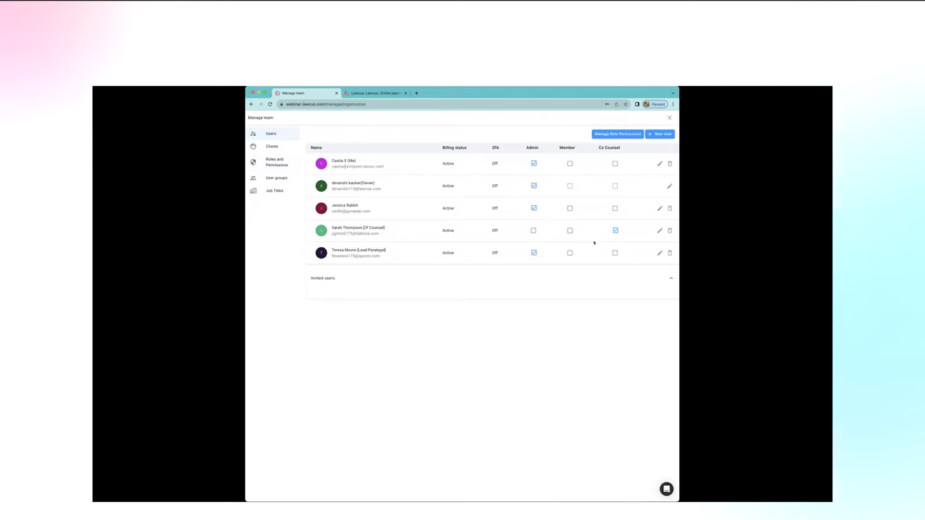
click(570, 253)
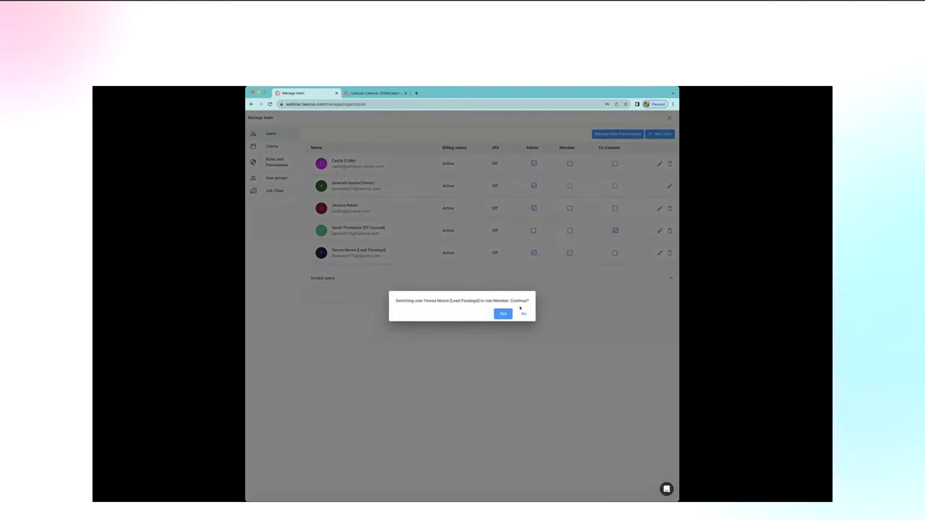
Confirm the lead paralegal's Member role and show the client portal's list of four invoices.
click(504, 311)
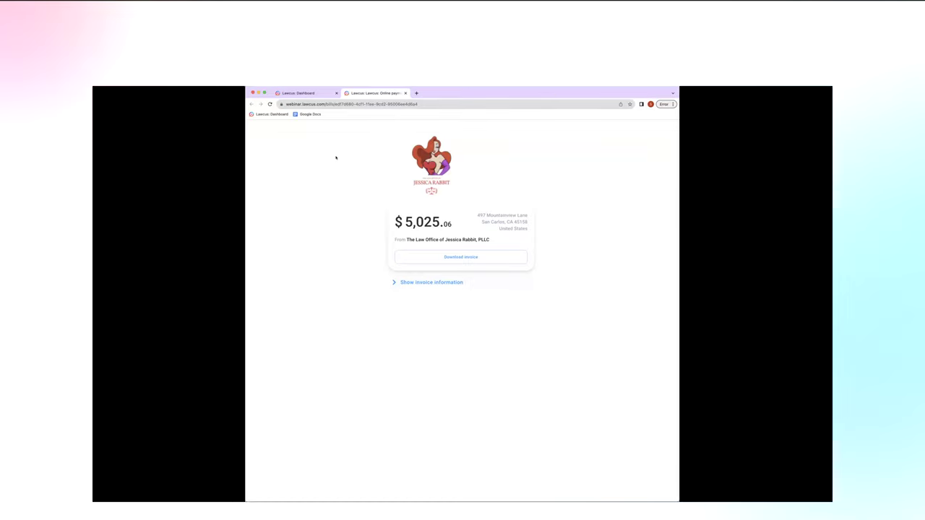
click(295, 93)
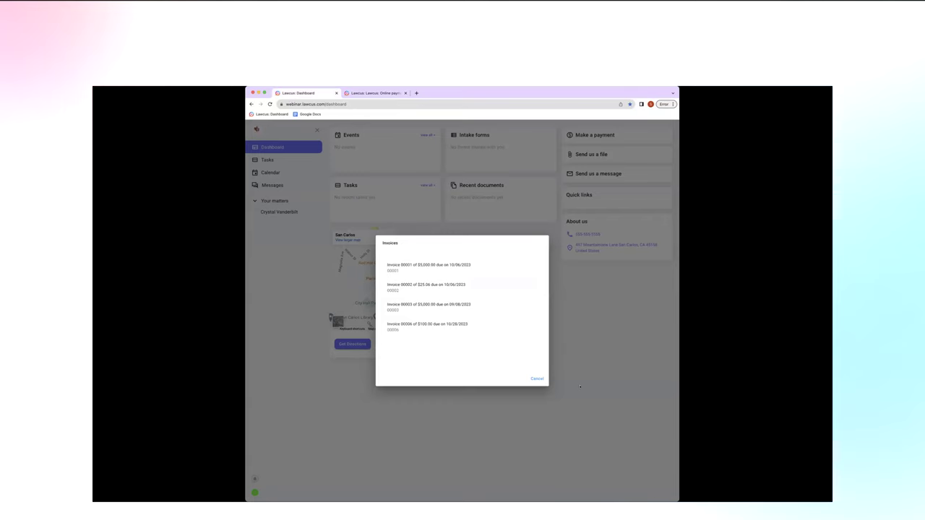
Reopen the client's invoices, view invoice 00001's $2,525.06 balance details and download it.
click(538, 378)
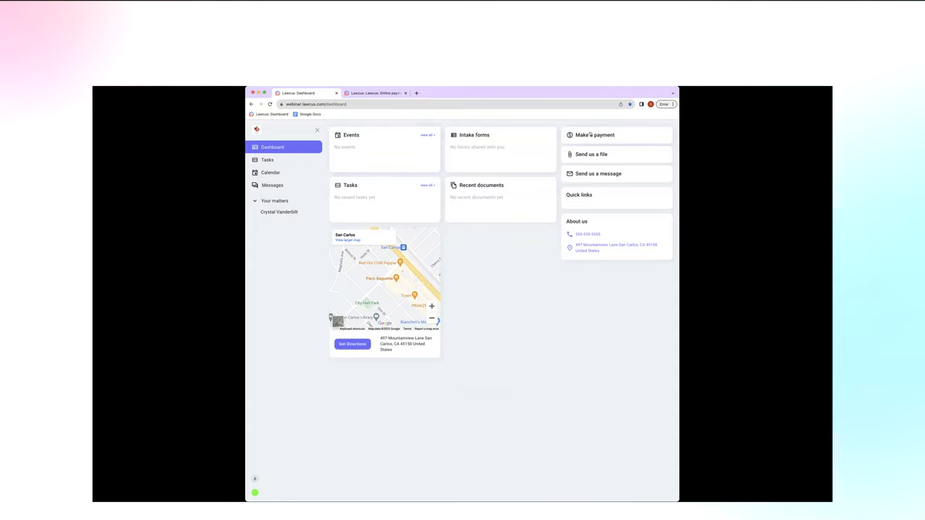
click(588, 135)
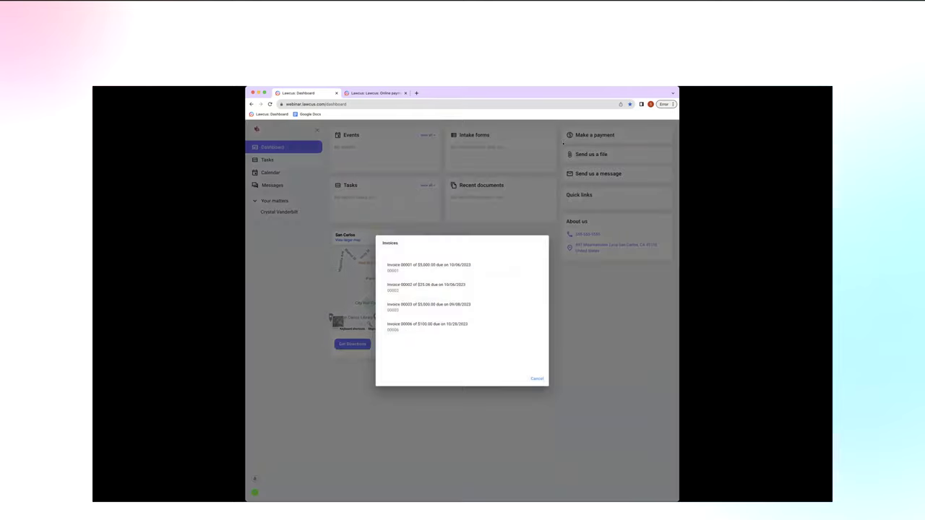
click(407, 271)
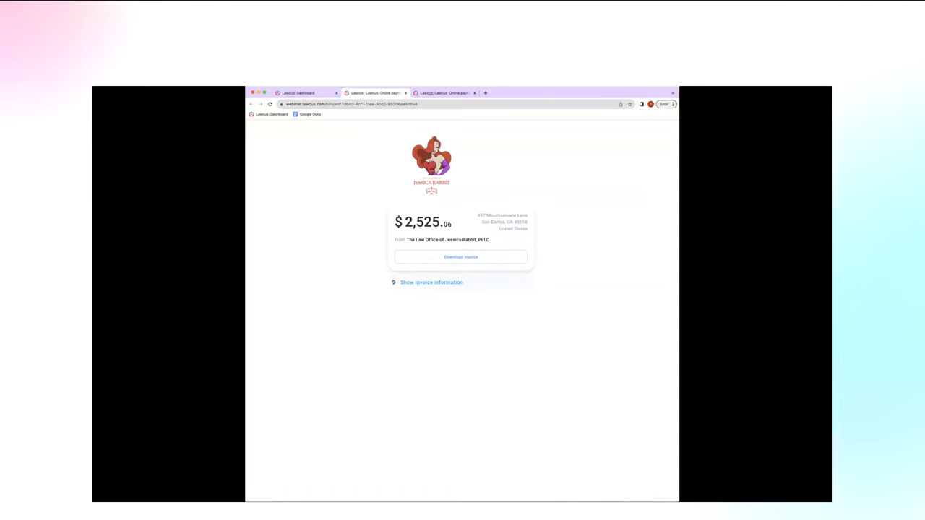
click(393, 282)
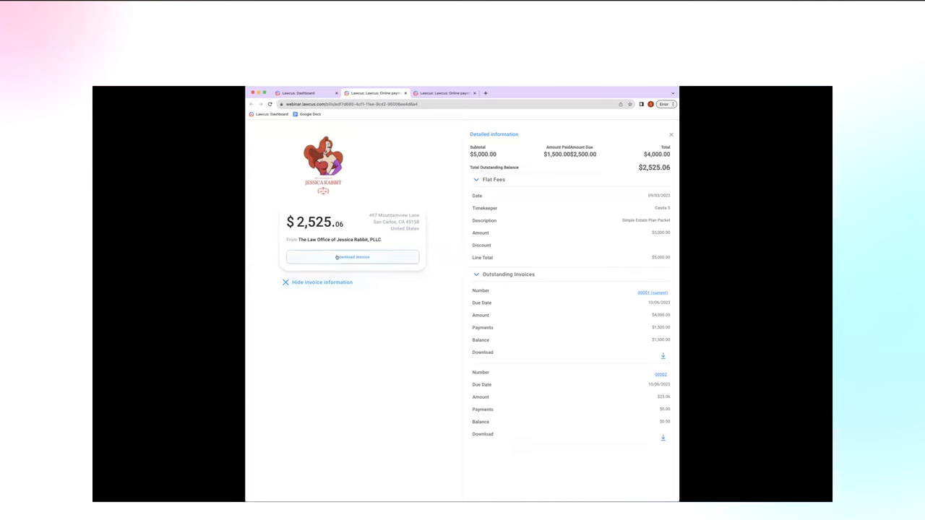
click(337, 257)
Return to the portal dashboard, close the invoices list, and advance to the Audience Q&A slide.
click(317, 94)
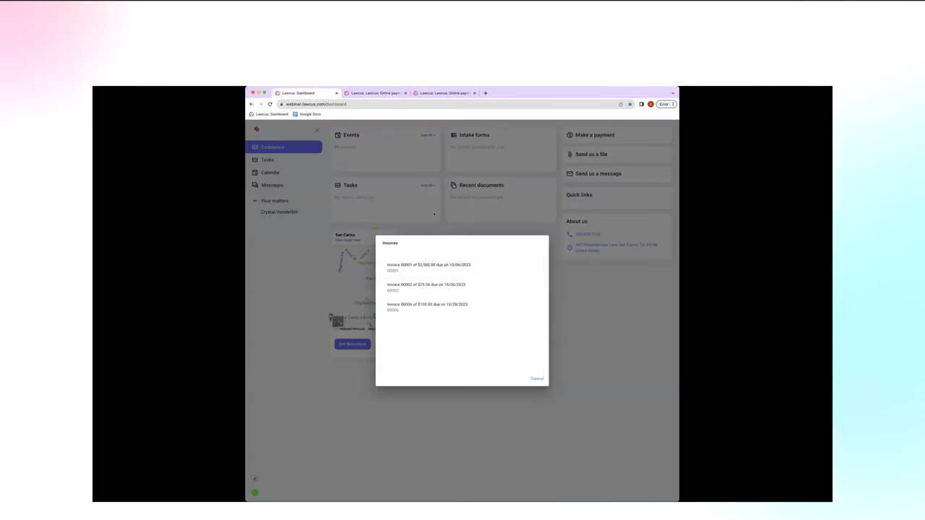
click(530, 378)
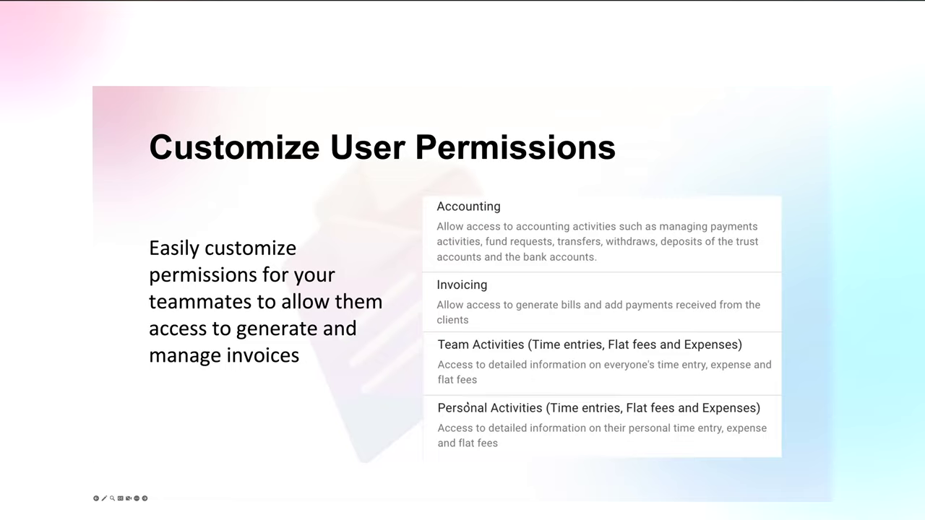
key(Right)
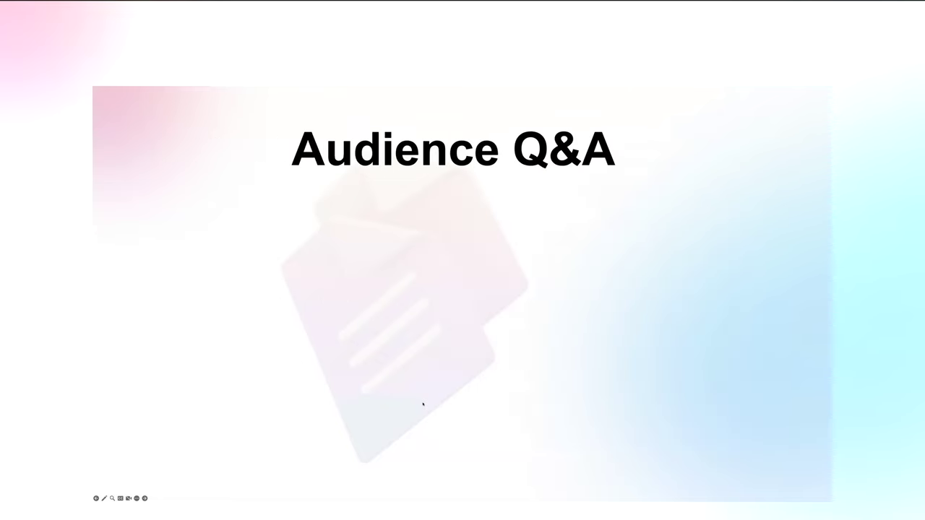
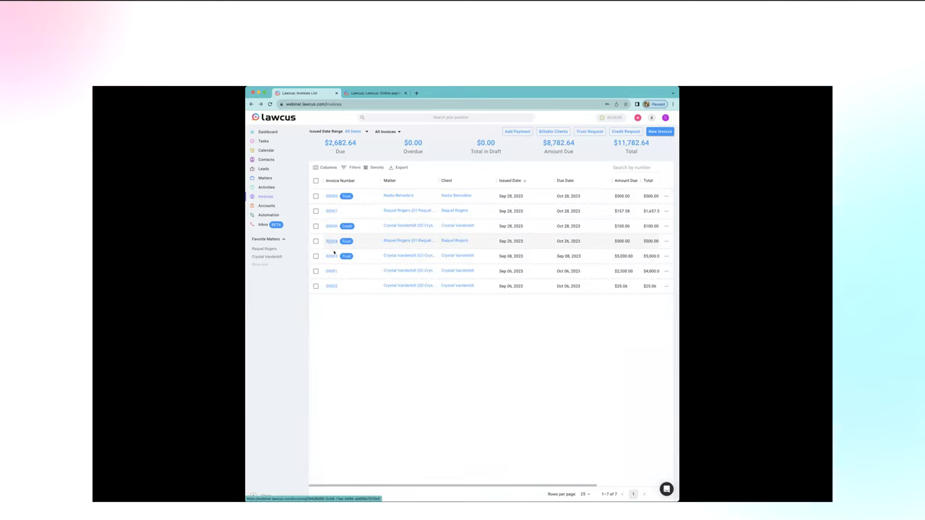
Look through the details of invoices 00003 and 00007.
click(331, 256)
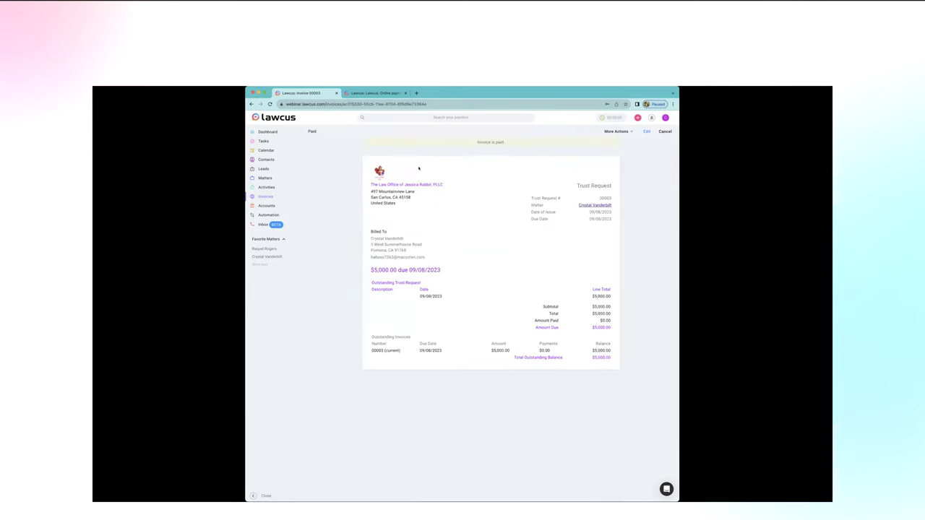
scroll(418, 168, left, 5)
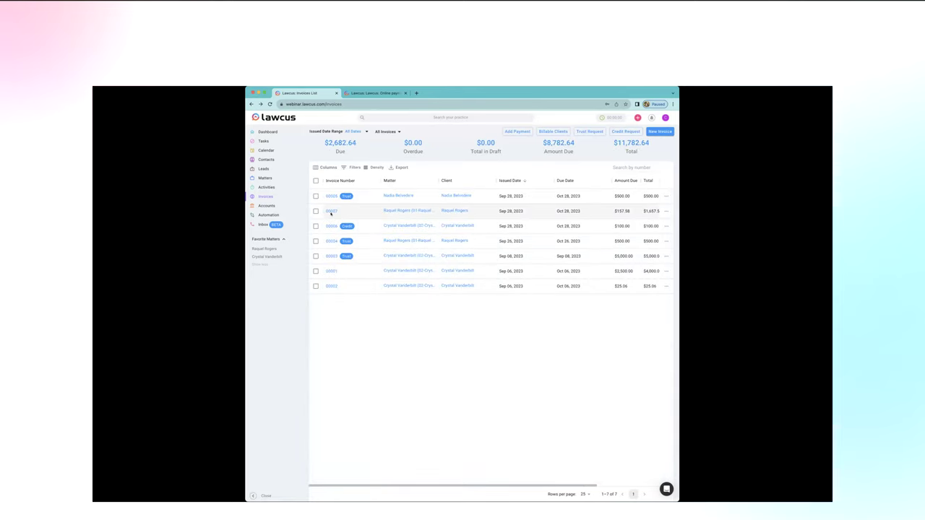
click(331, 211)
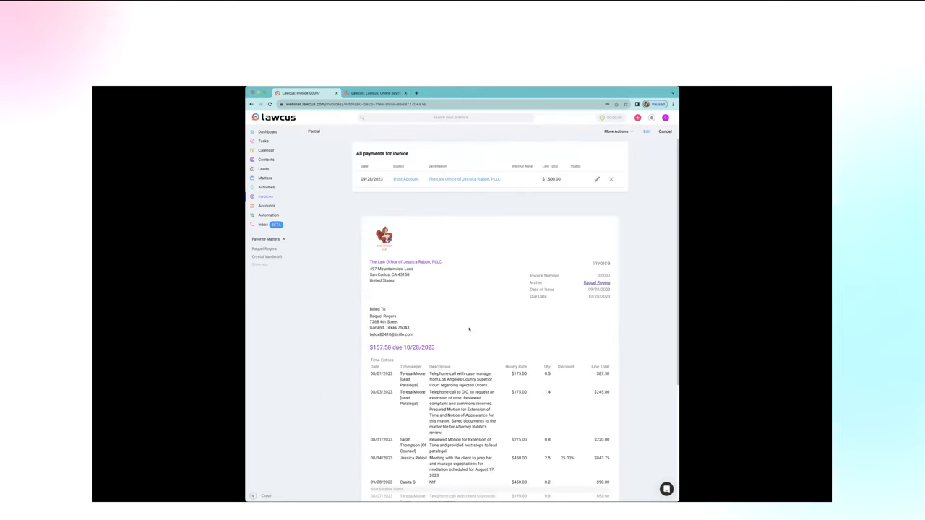
scroll(468, 329, down, 5)
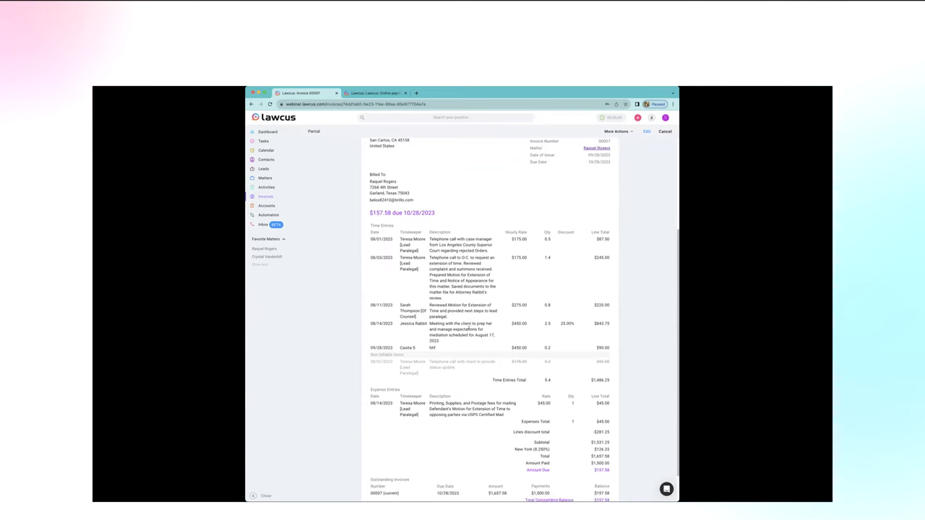
scroll(468, 329, down, 2)
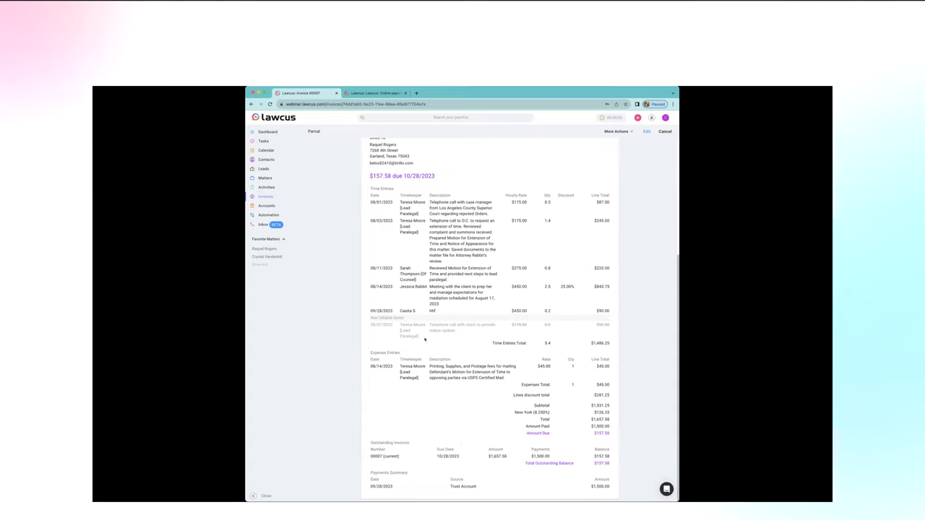
Return to the invoices list and view invoice 00001, showing $2,500.00 due.
click(266, 196)
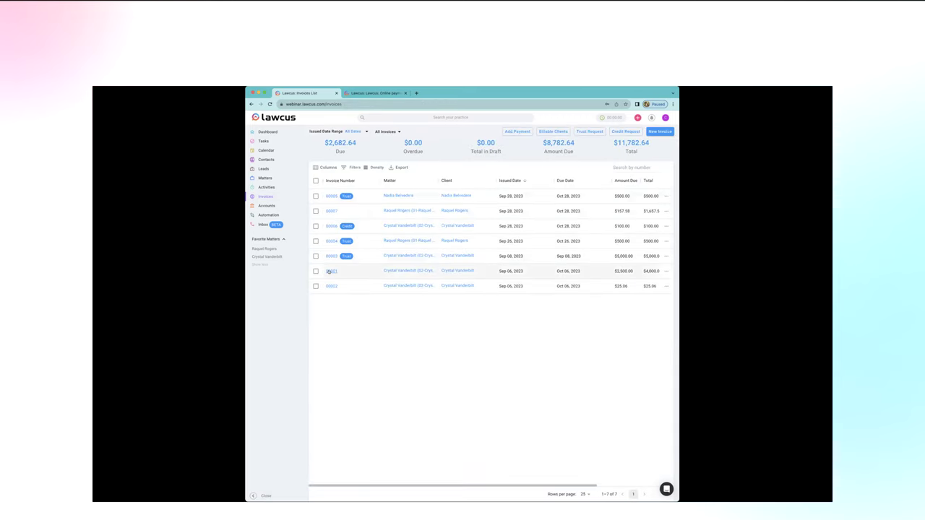
click(330, 271)
scroll(470, 334, down, 5)
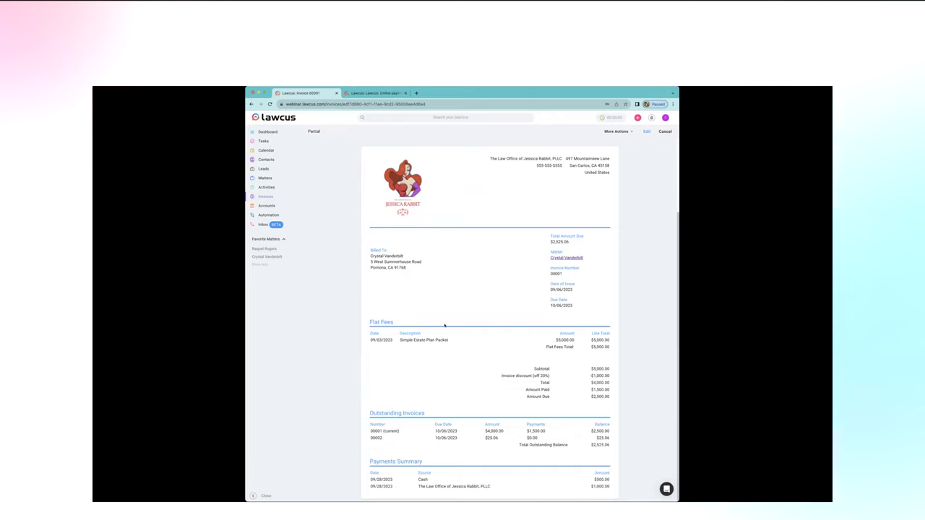
Edit invoice 00001 and mark the Simple Estate Plan Packet fee non-billable.
click(644, 131)
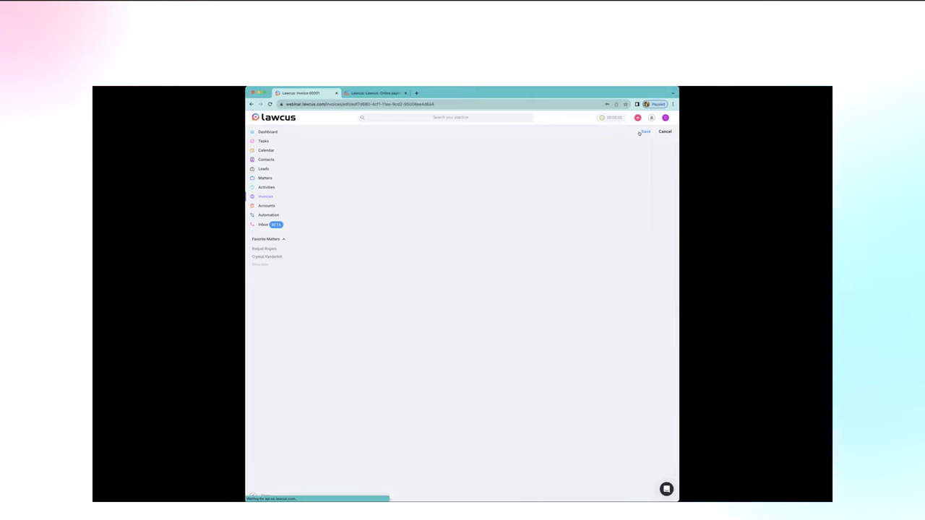
scroll(464, 363, down, 4)
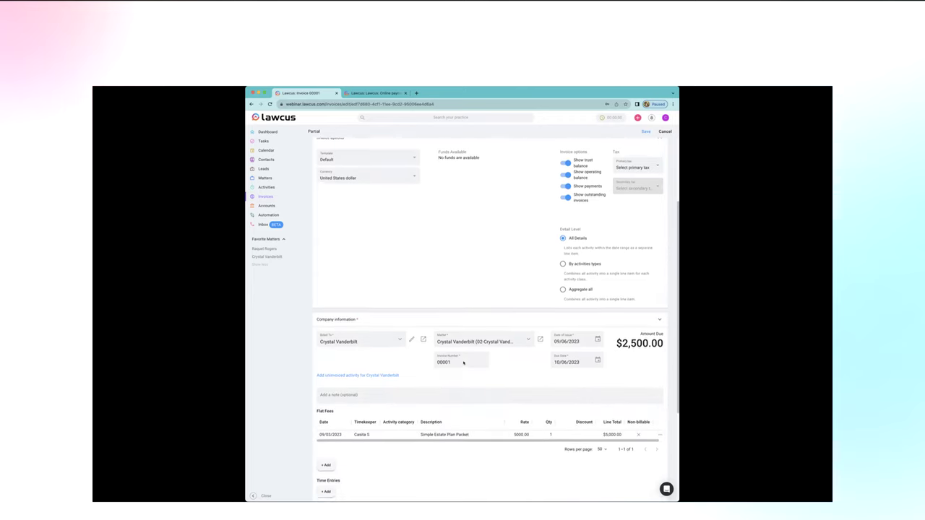
scroll(417, 371, down, 2)
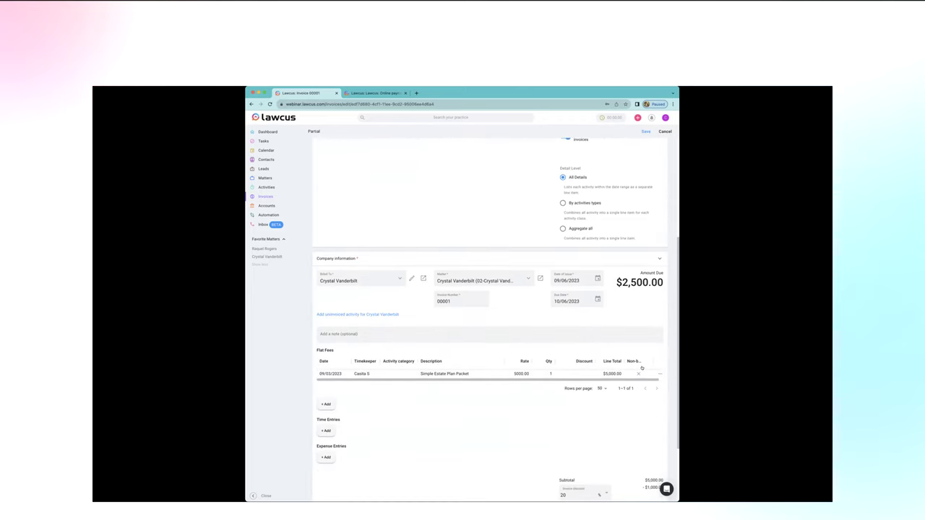
click(637, 375)
click(637, 375)
Add a new flat fee line with an activity, a timekeeper and description 'testing'.
click(326, 408)
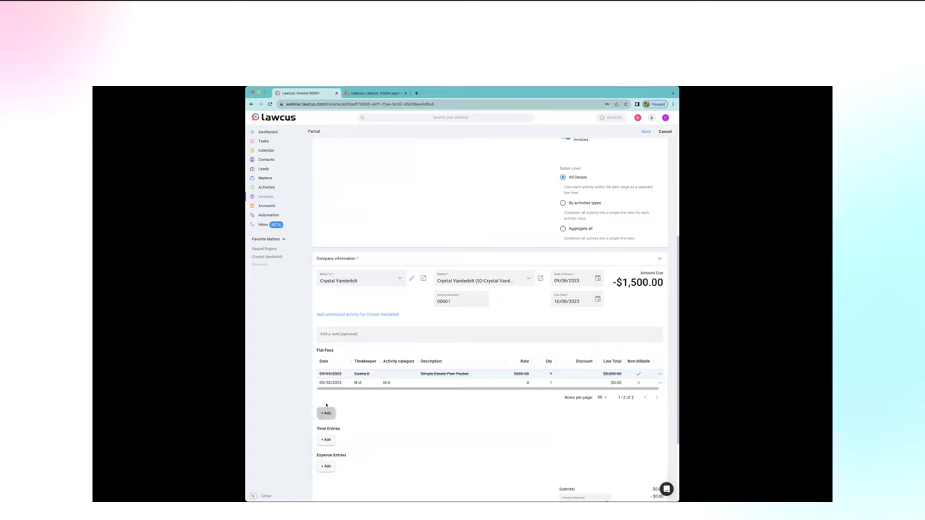
click(388, 382)
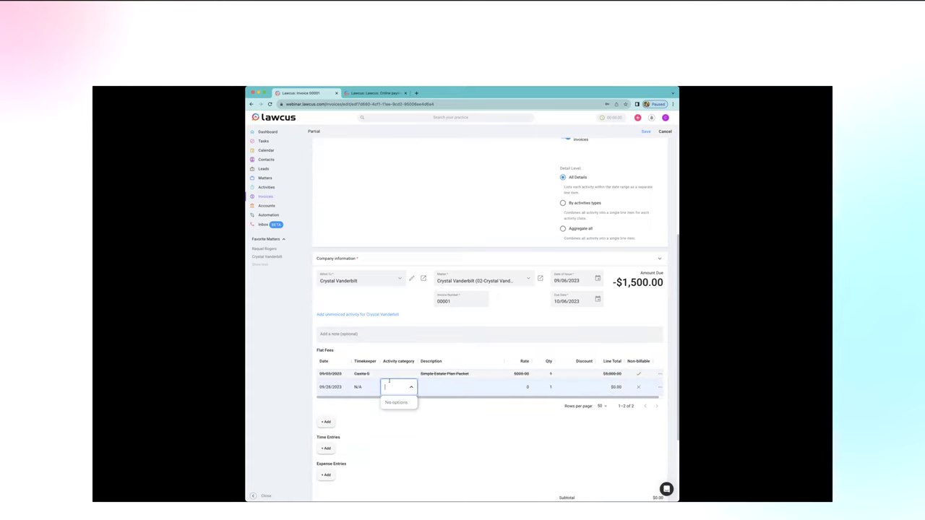
click(355, 389)
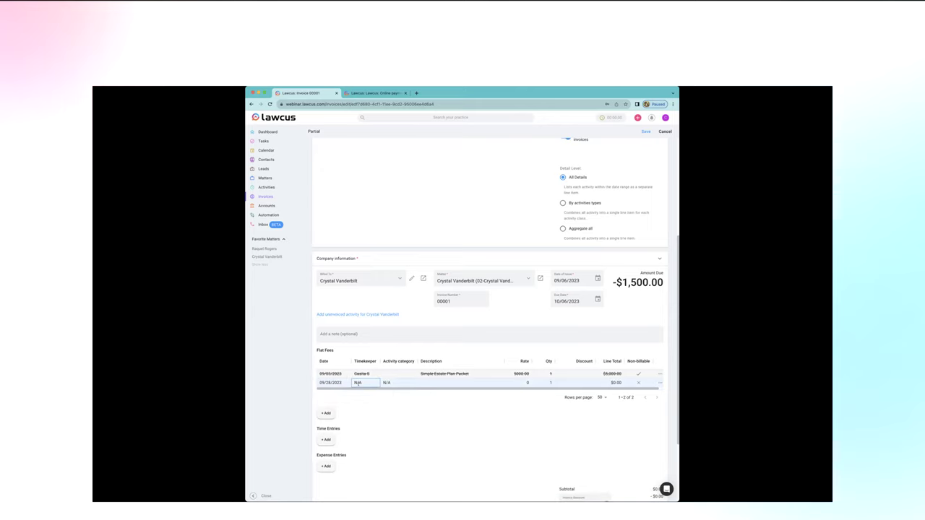
click(357, 383)
click(366, 403)
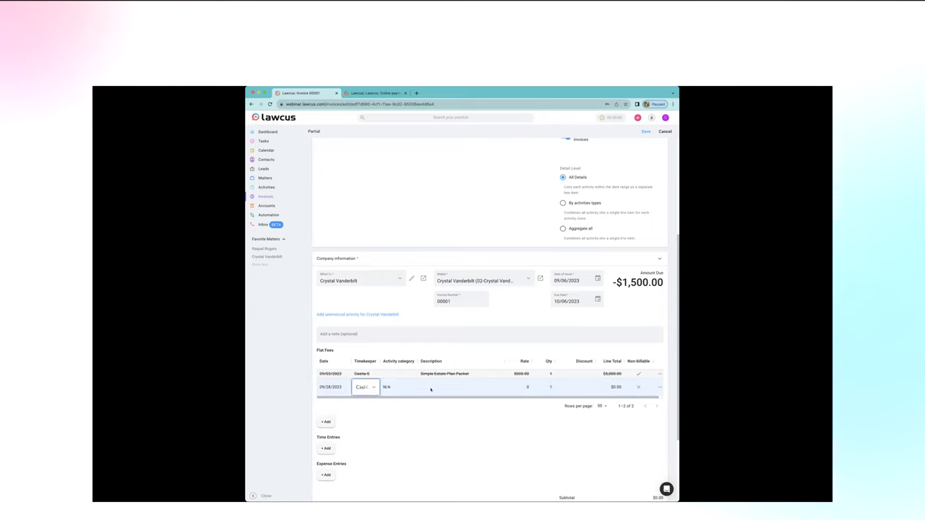
click(431, 388)
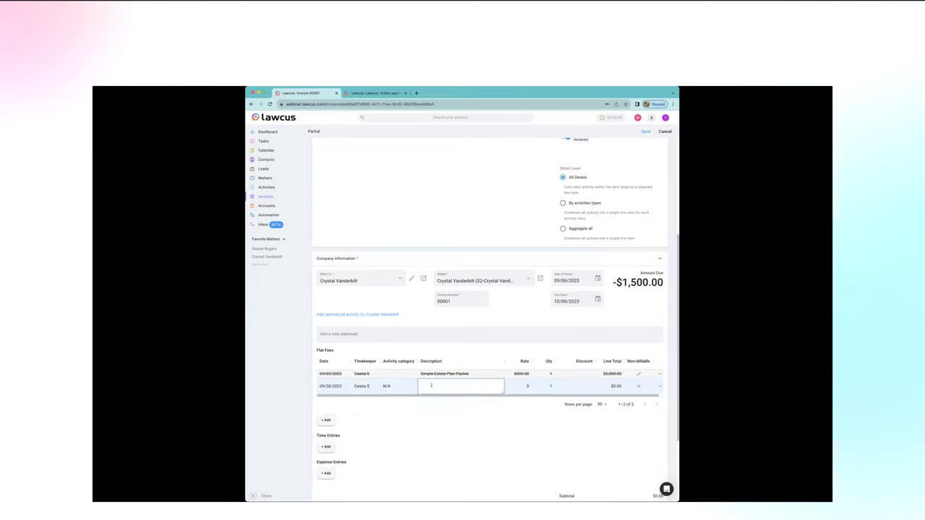
text(testing)
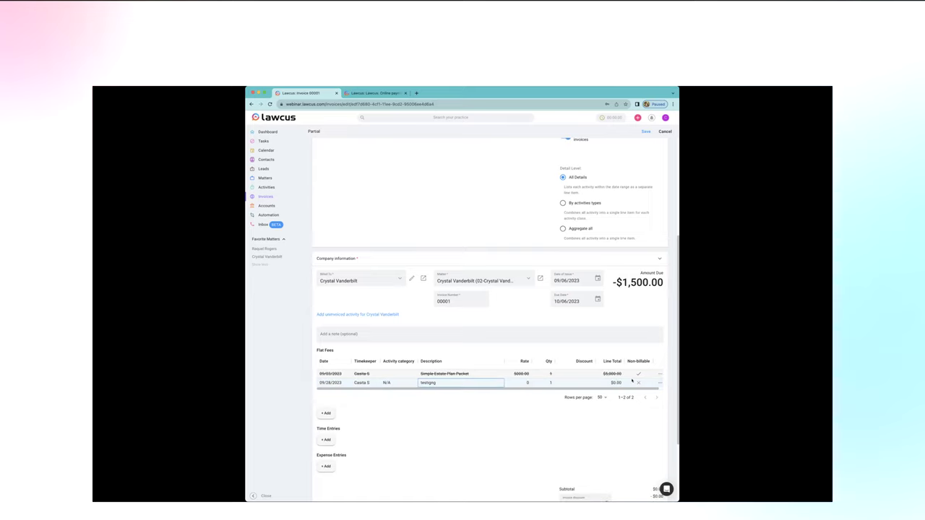
Set the 'testing' line total to $100.00 and save the invoice.
click(612, 382)
text(100)
key(Return)
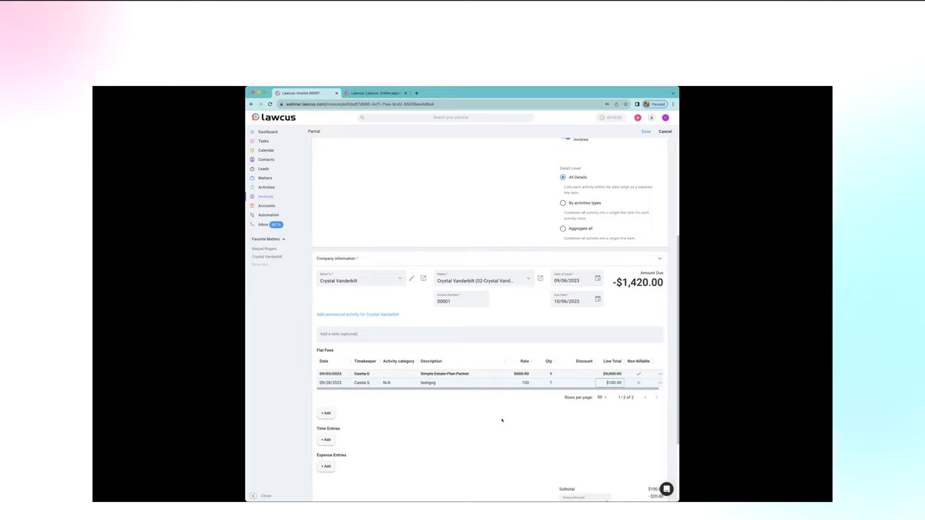
scroll(503, 420, down, 3)
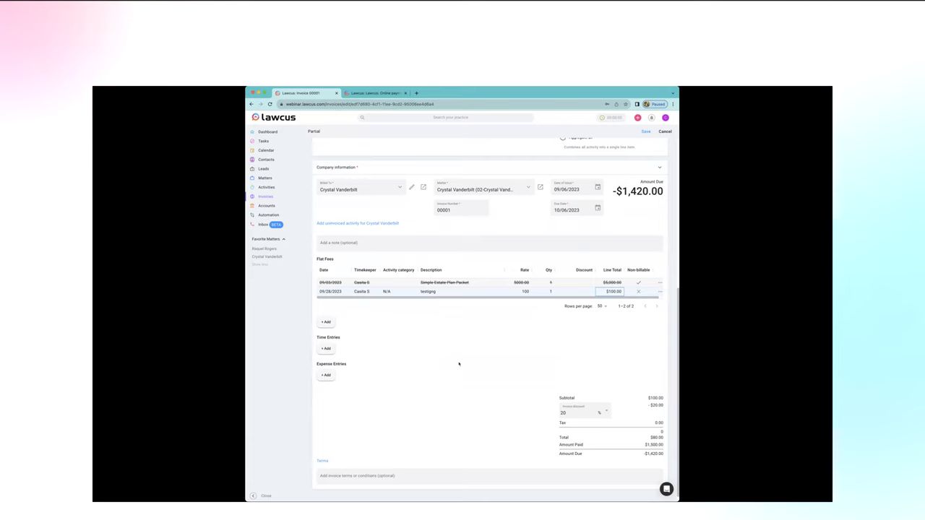
click(463, 321)
scroll(515, 307, up, 2)
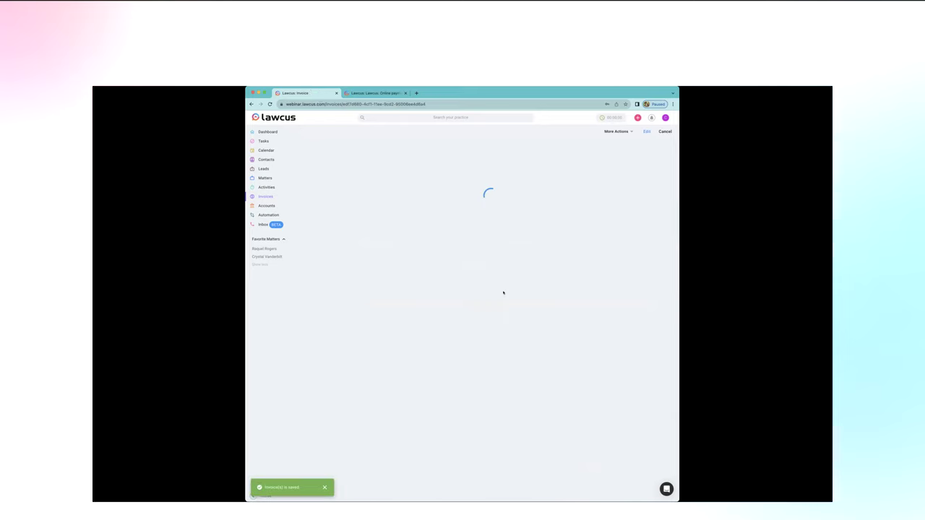
Review saved invoice 00001 and go back to the Invoices list.
scroll(504, 292, down, 3)
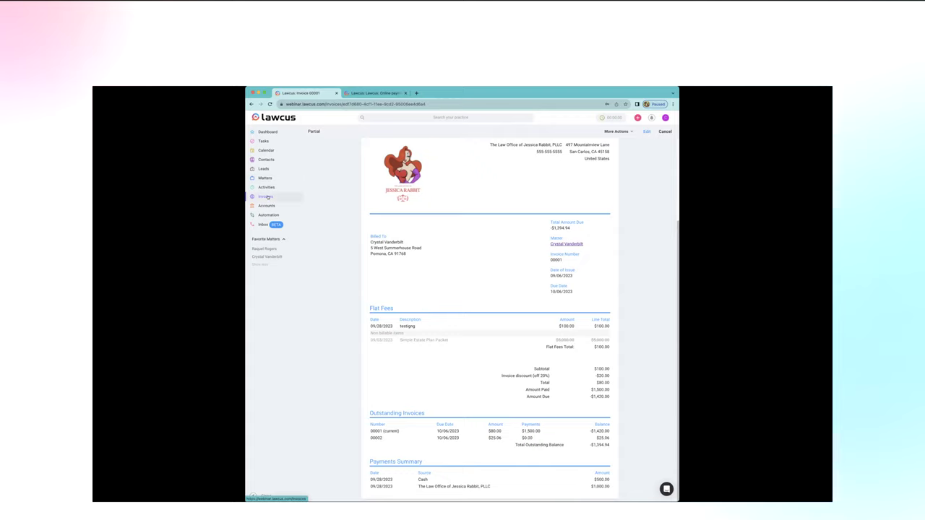
click(266, 197)
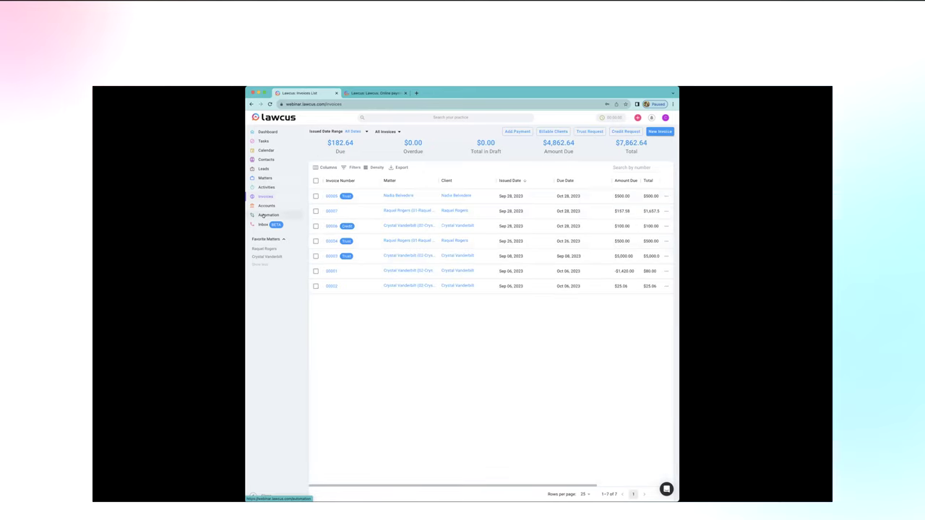
View the 'invoice to client' automation workflow, then go to the account Settings page.
click(266, 215)
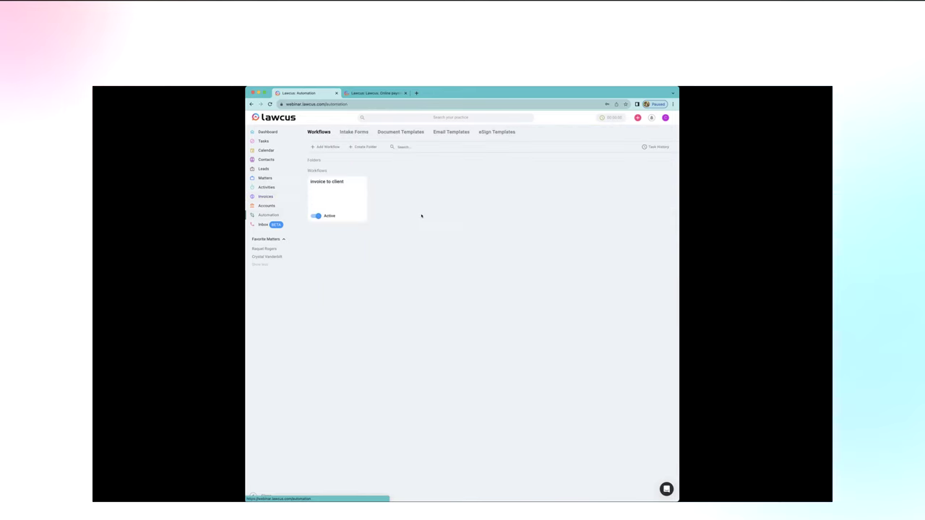
click(337, 192)
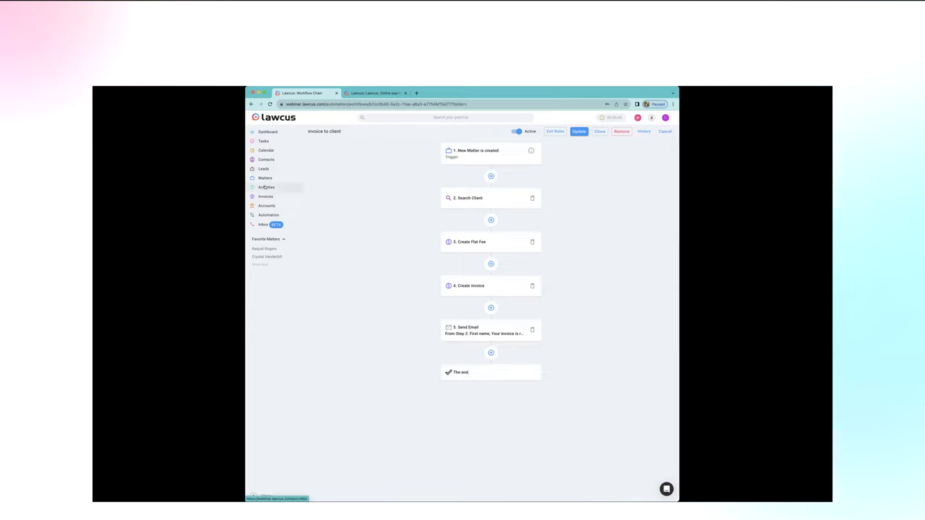
click(665, 117)
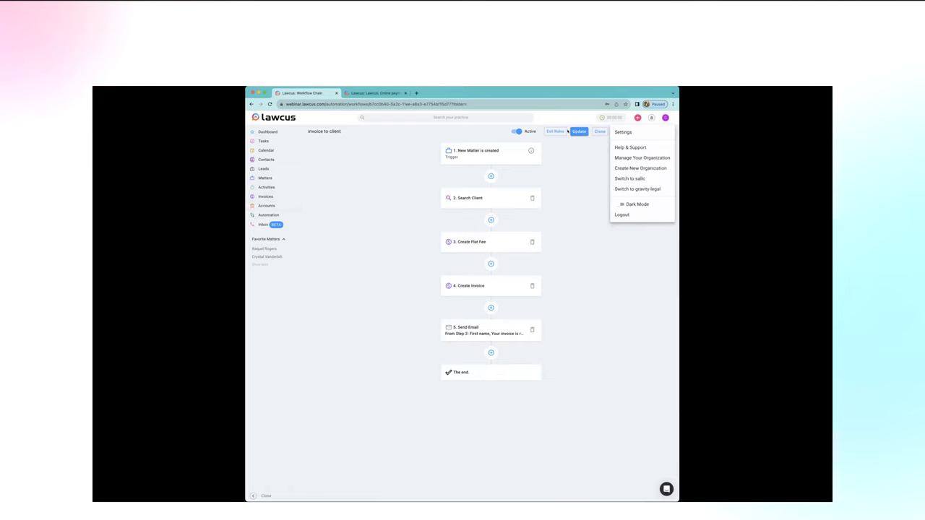
click(623, 132)
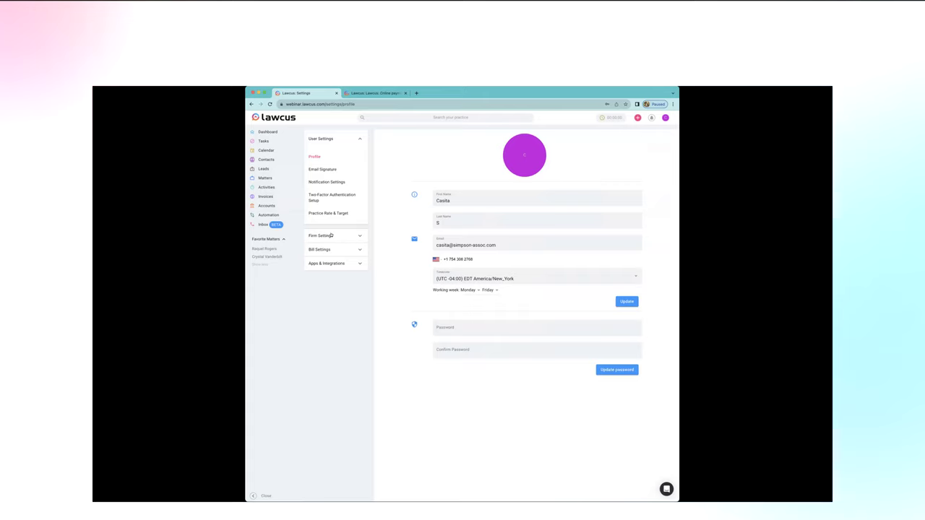
Go to Firm Settings > Reminders and list the templates for the invoice reminder.
click(331, 236)
click(327, 327)
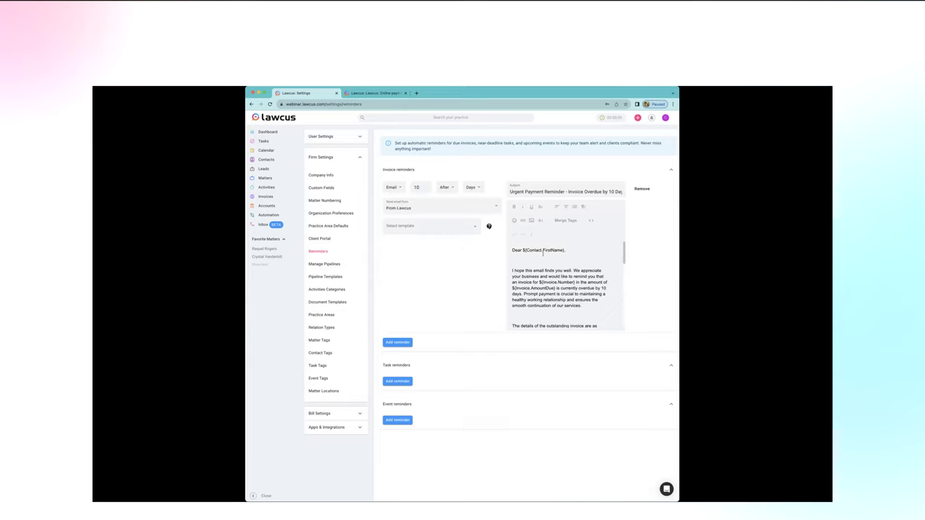
click(446, 226)
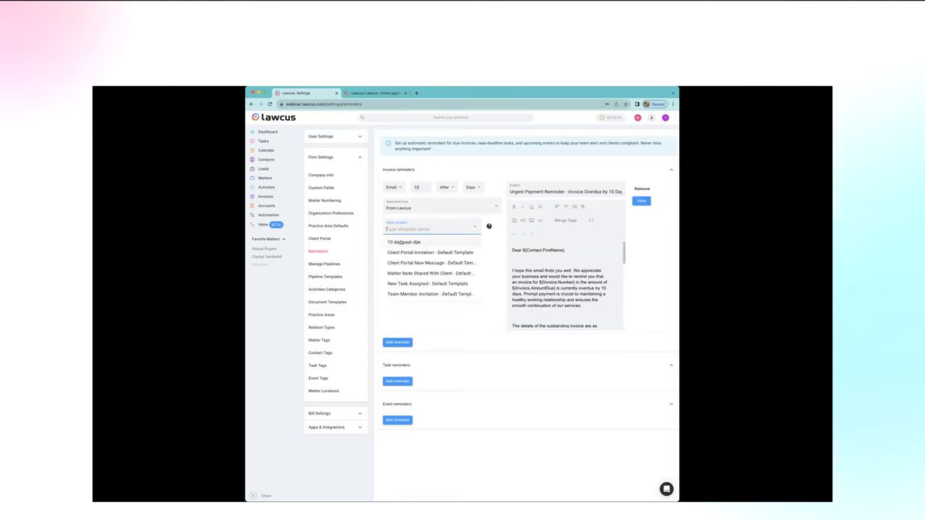
Choose the '10 day past due' template for the invoice reminder.
click(412, 243)
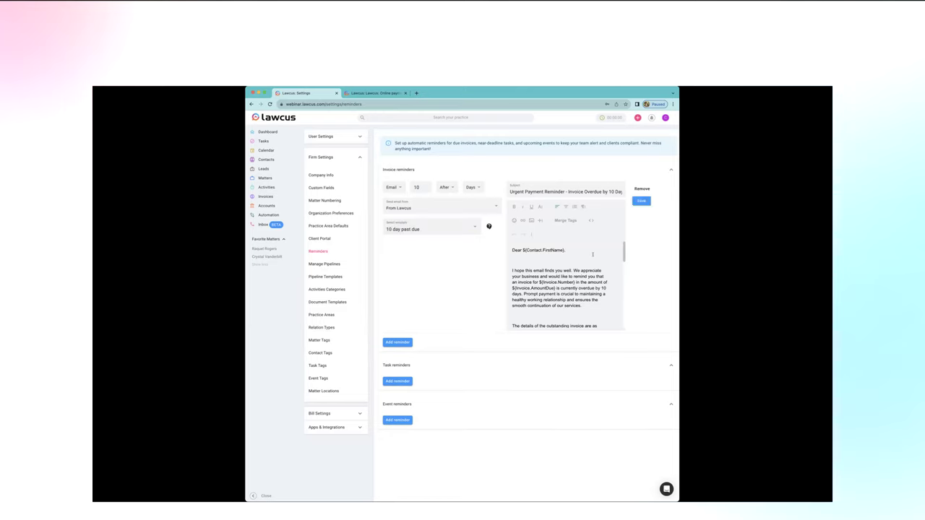
click(665, 118)
click(600, 202)
Open the '10 day past due' card under Automation > Email Templates.
click(268, 215)
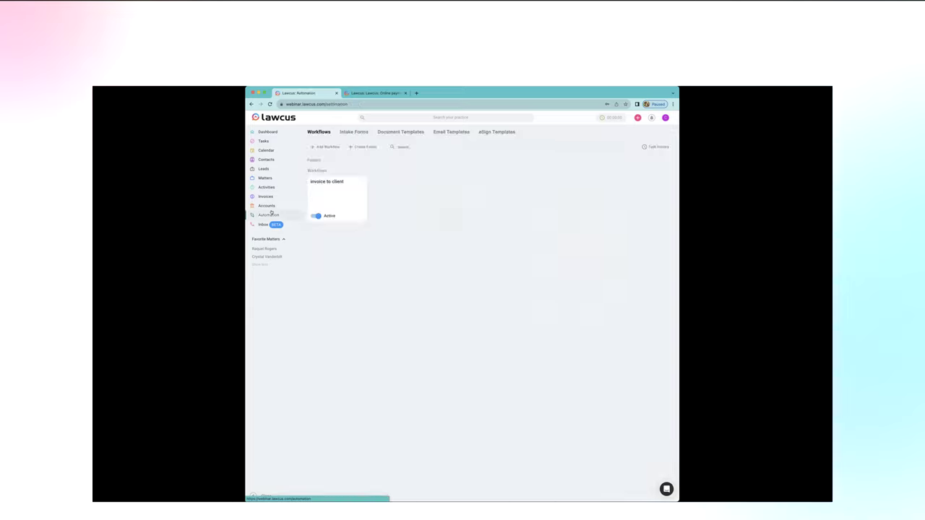
click(439, 133)
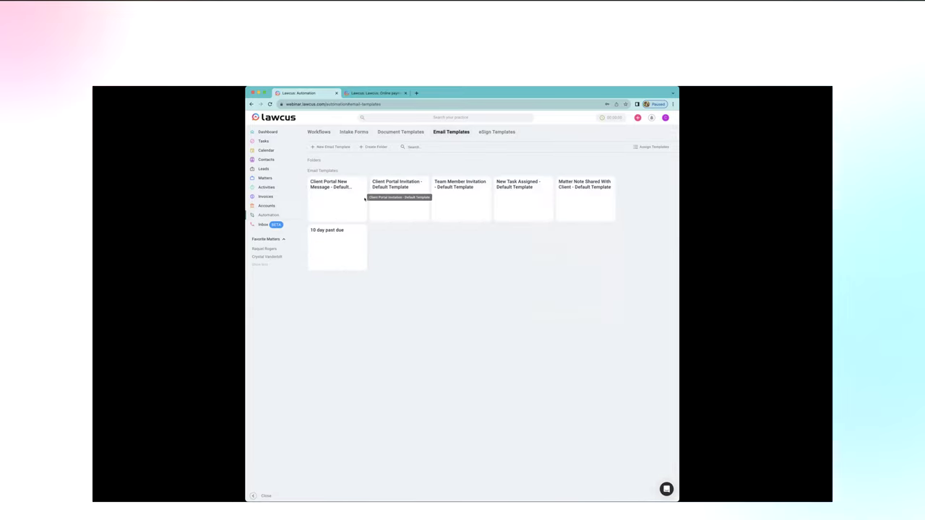
click(326, 251)
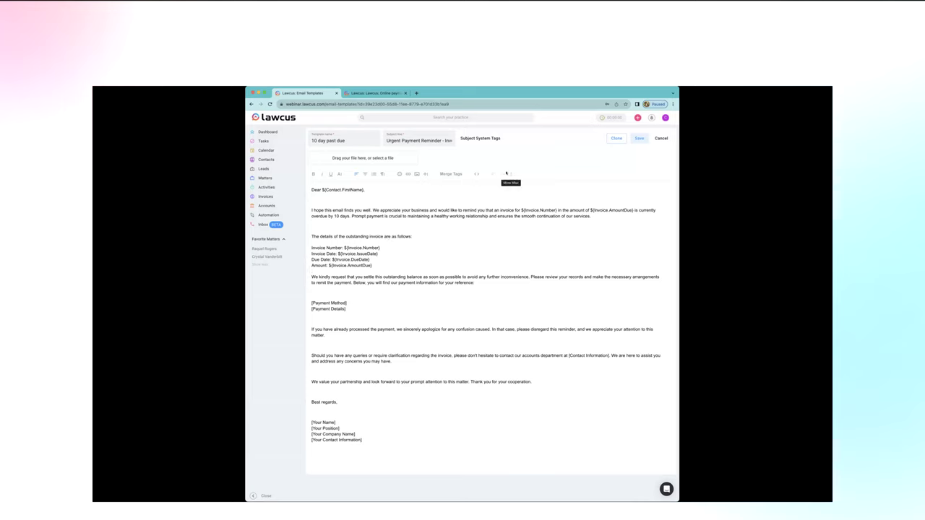
Replace the tag after 'Dear' with the Contact FirstName merge tag.
click(452, 174)
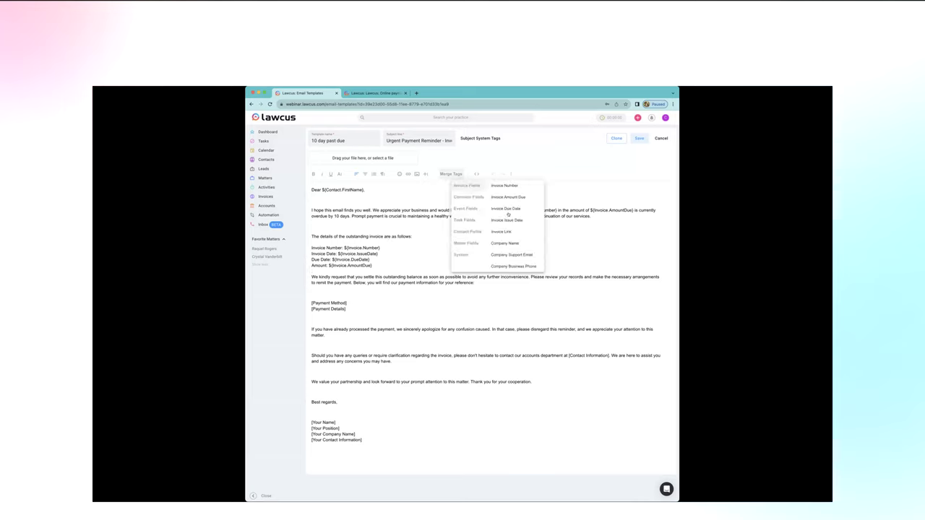
click(382, 185)
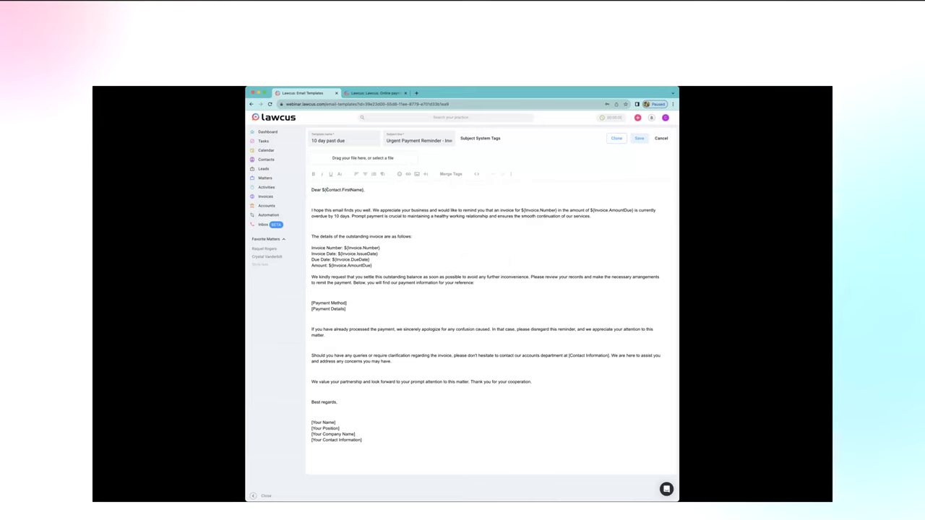
drag(366, 190, 324, 190)
key(BackSpace)
click(451, 174)
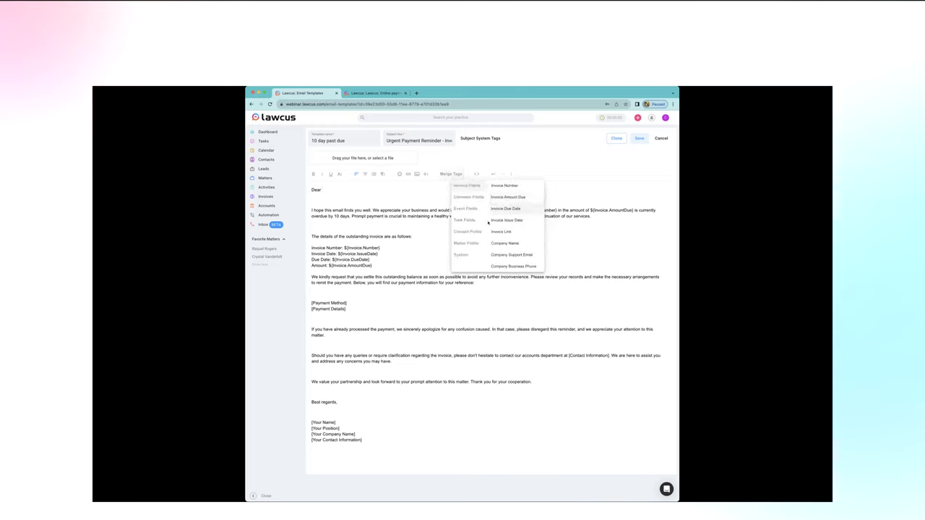
click(474, 229)
click(503, 195)
click(319, 232)
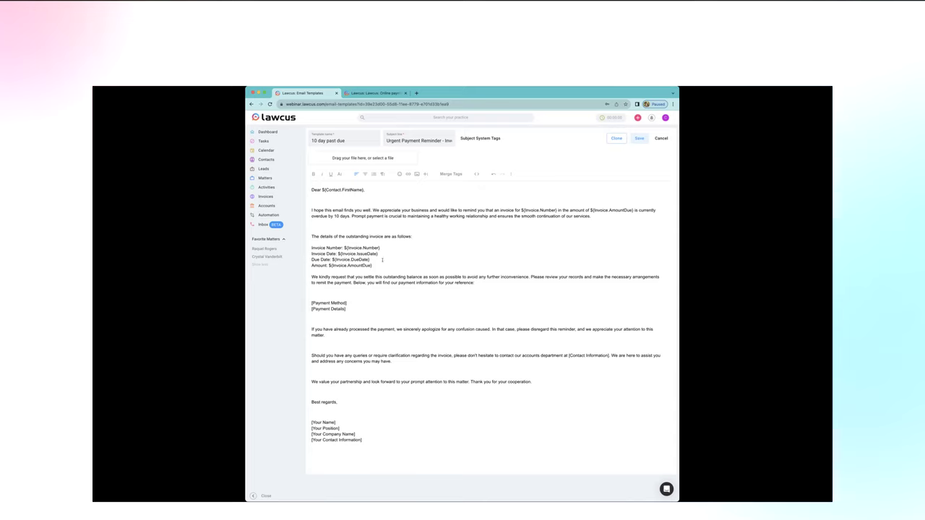
Look over the invoice merge fields for the four invoice-detail lines.
drag(380, 265, 299, 246)
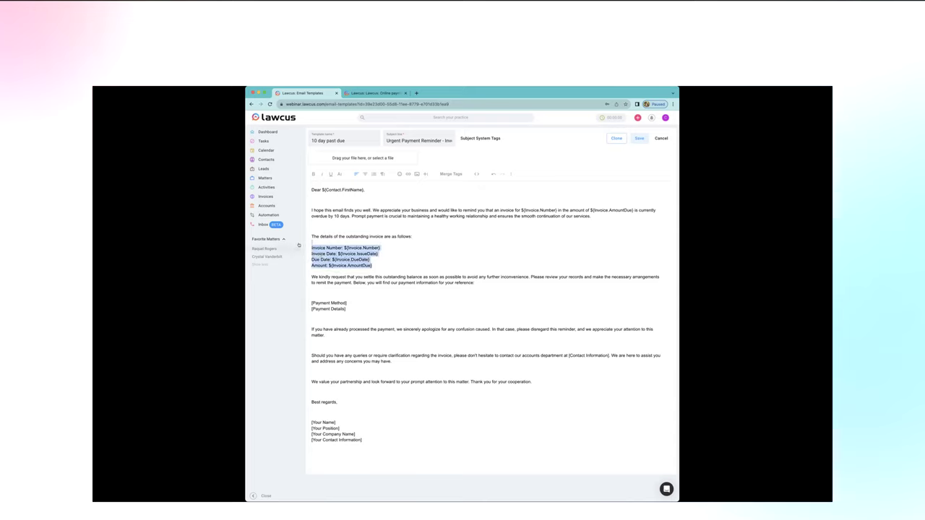
click(373, 244)
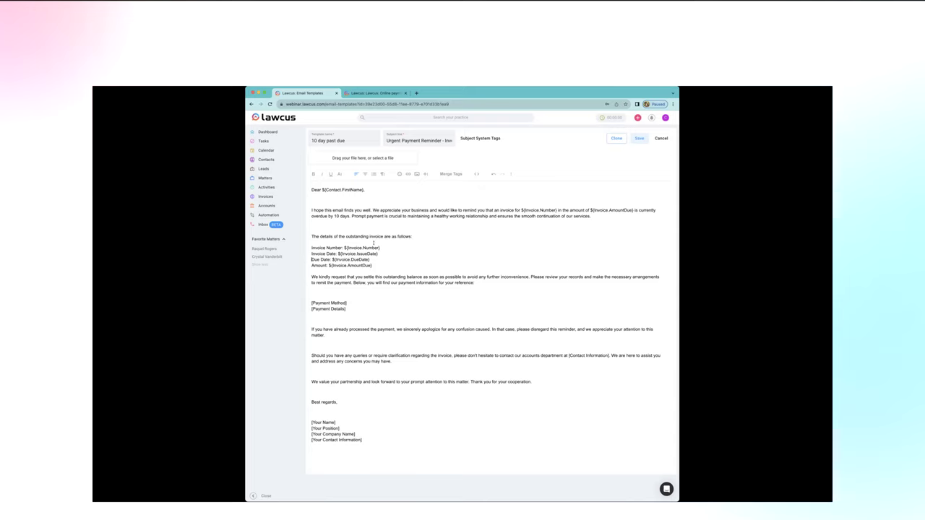
click(449, 174)
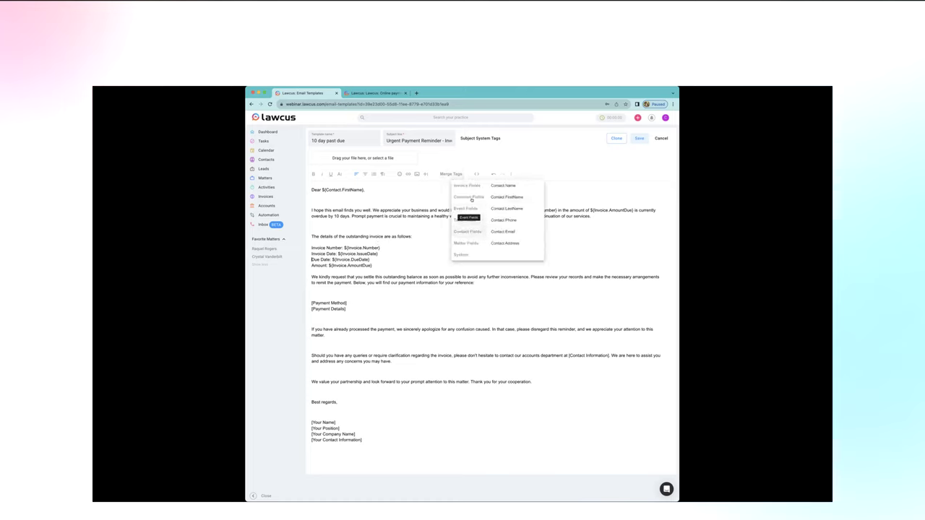
click(471, 186)
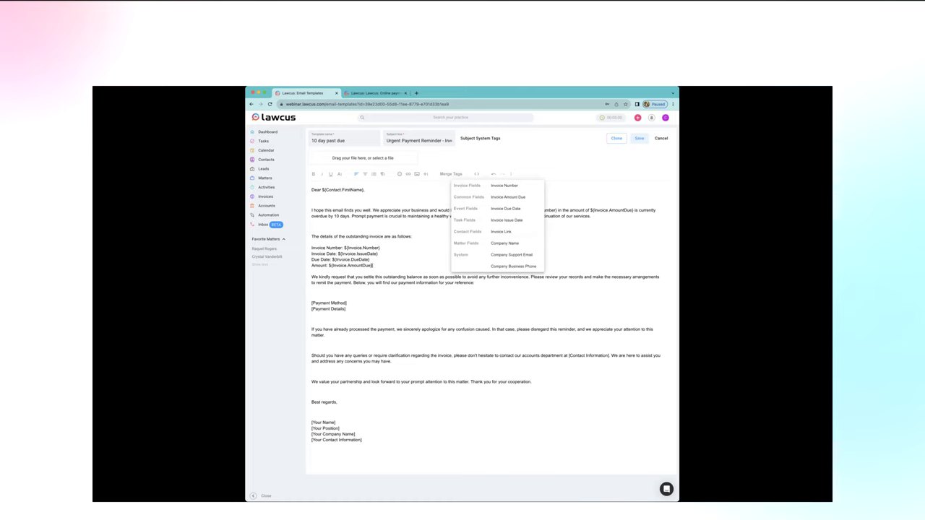
key(Escape)
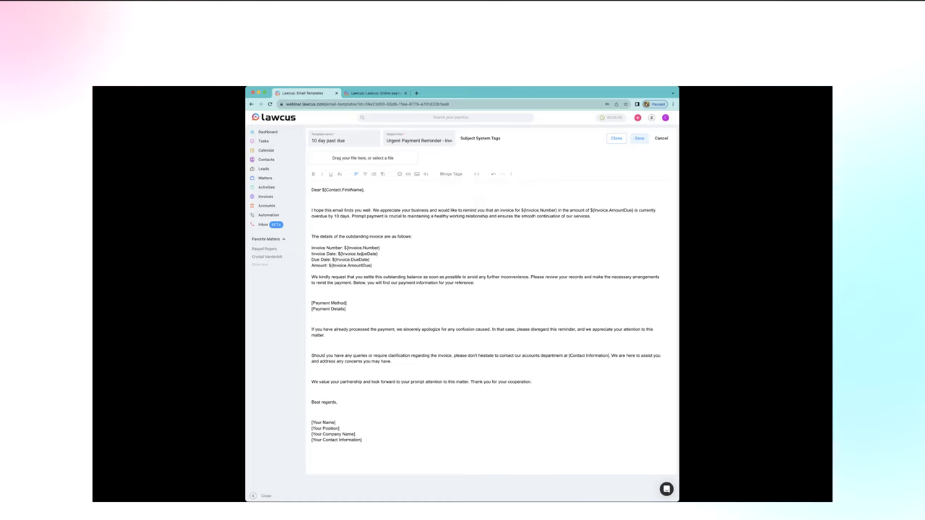
Save the '10 day past due' template and return to Settings.
click(639, 138)
click(666, 118)
click(648, 132)
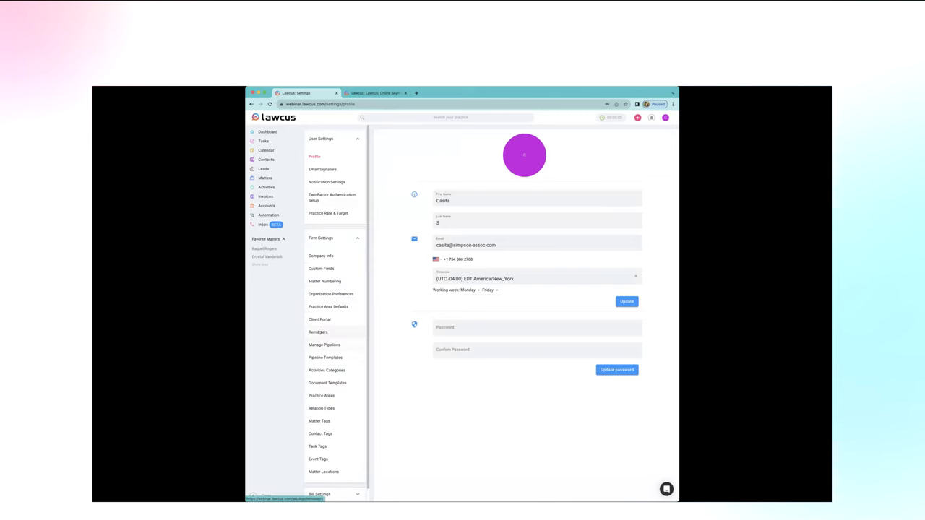
Add a second invoice reminder, then remove it, keeping only the 10-day reminder.
click(319, 332)
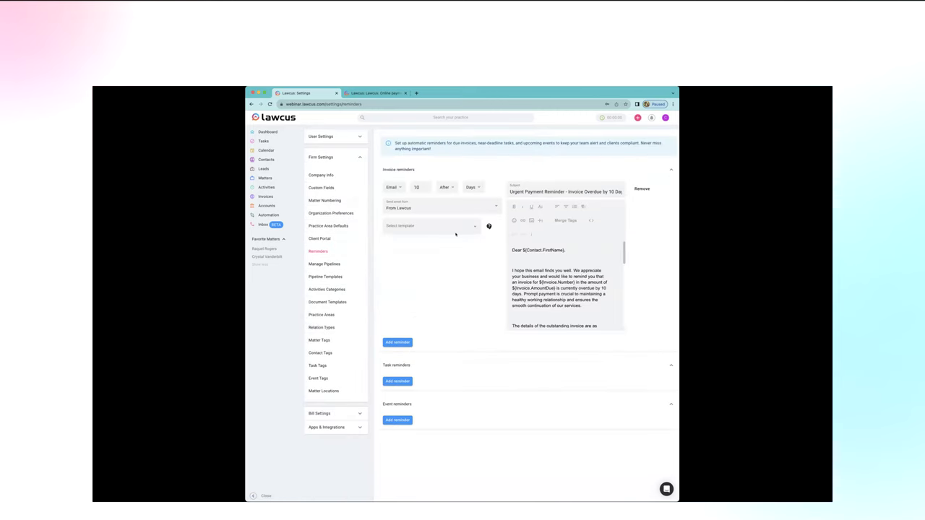
click(455, 226)
click(399, 343)
click(555, 380)
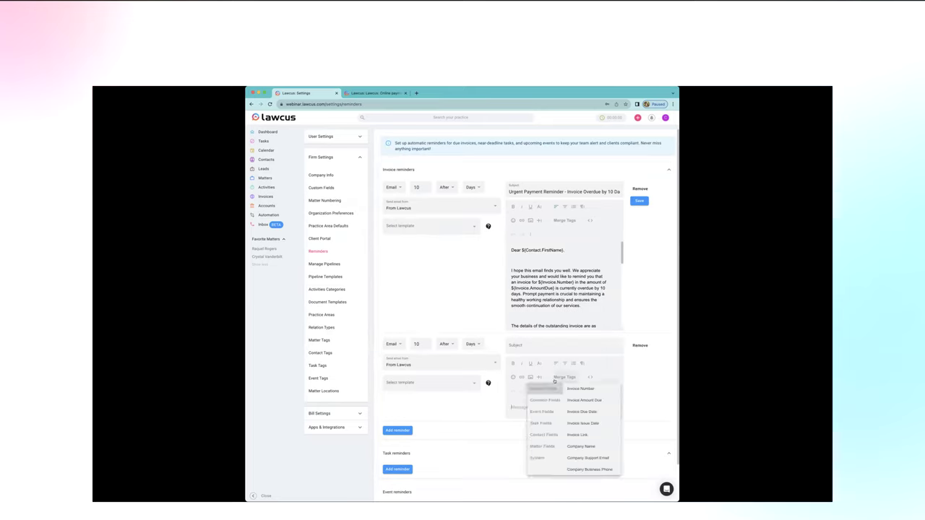
click(513, 402)
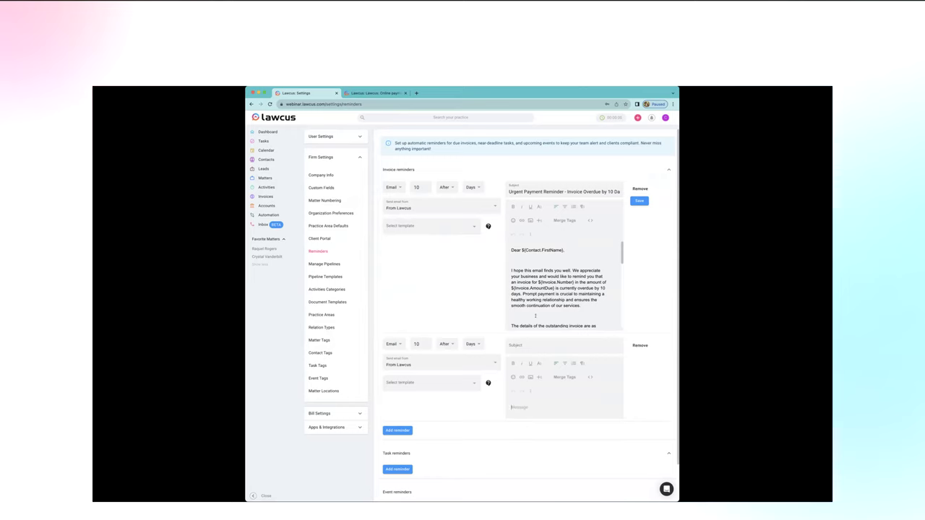
click(639, 344)
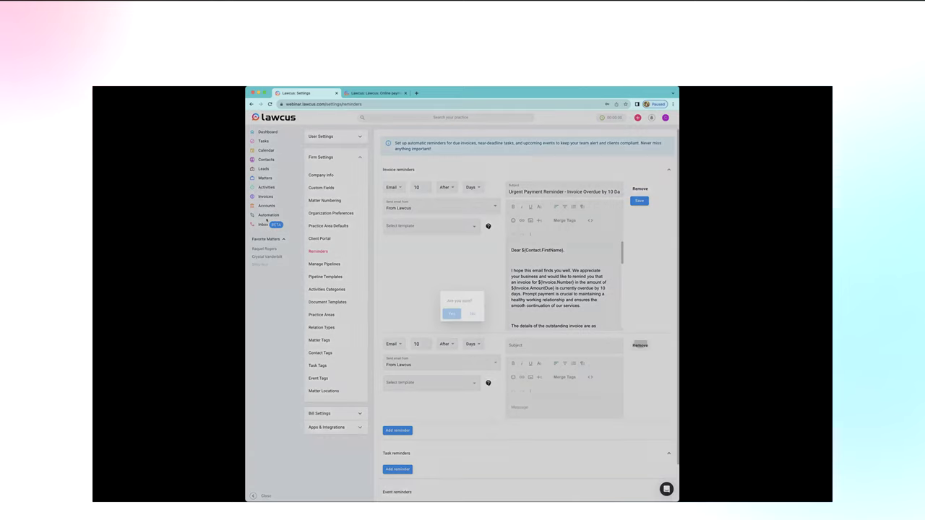
click(451, 313)
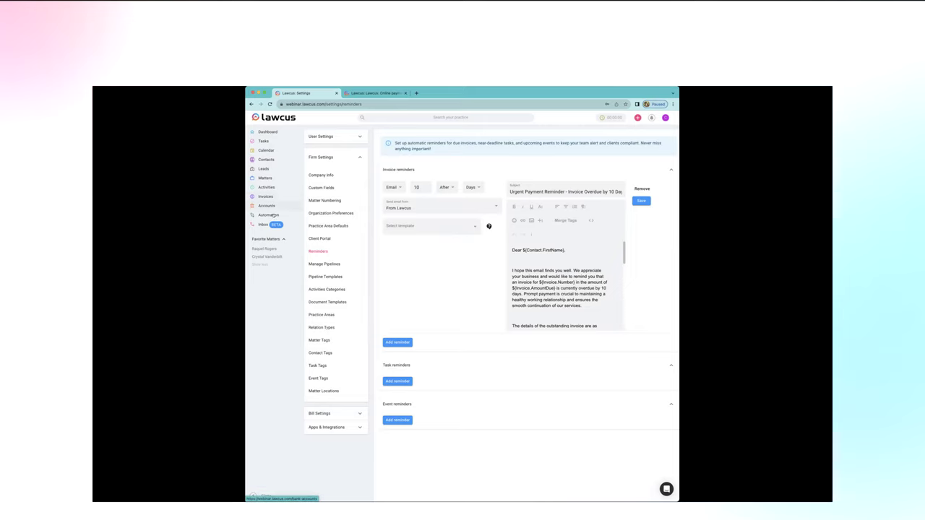
click(289, 216)
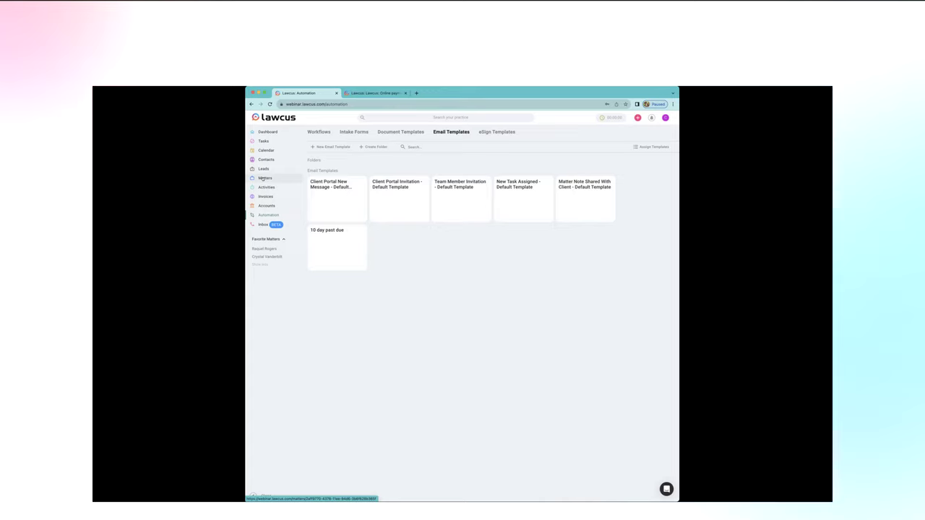
click(264, 177)
click(348, 182)
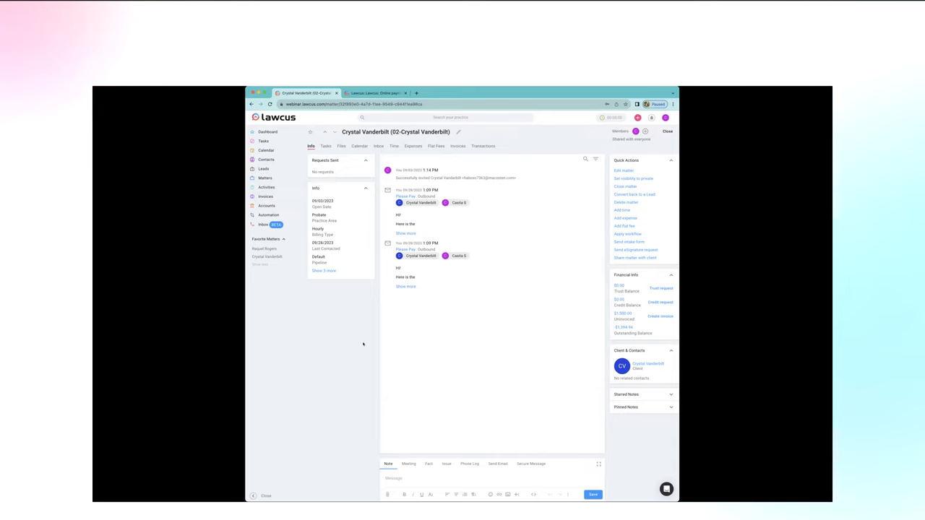
click(269, 215)
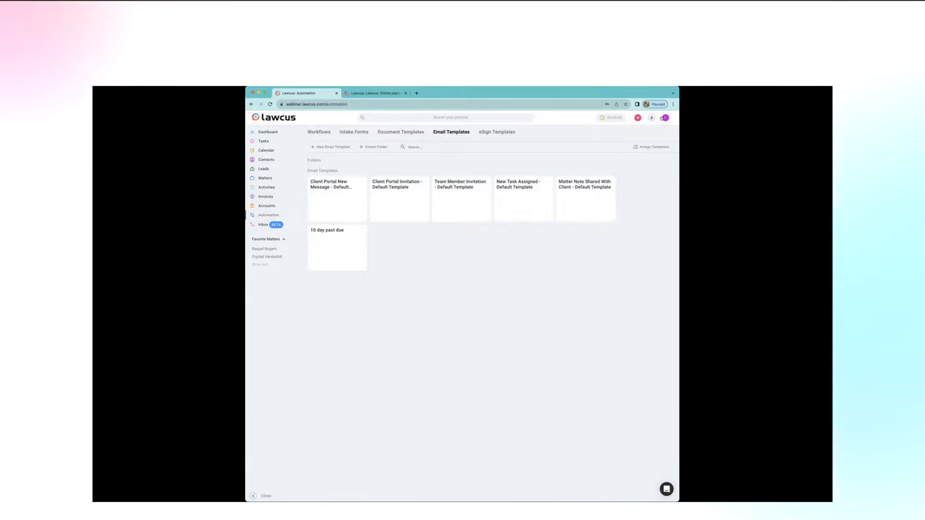
Go to Settings > Firm Settings > Reminders to view the single 10-day invoice reminder.
click(665, 117)
click(648, 134)
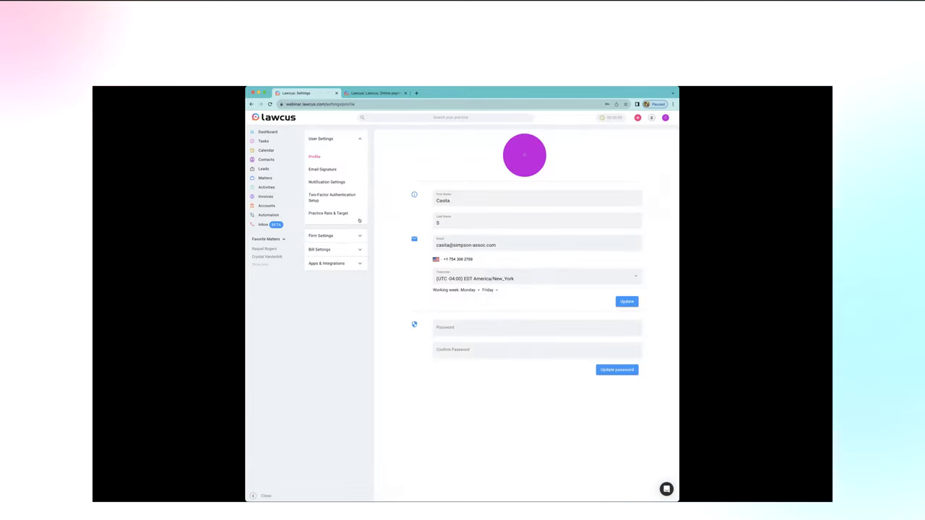
click(329, 237)
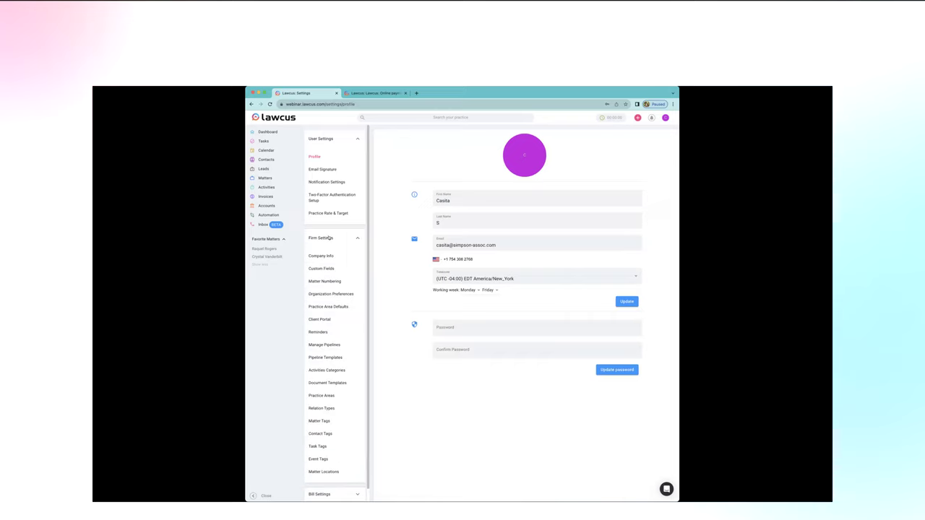
click(320, 332)
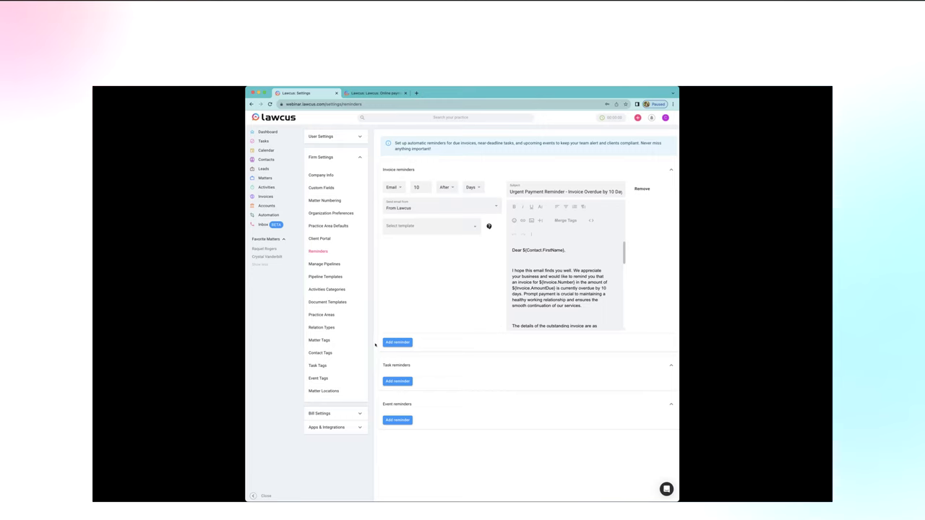
Move the slideshow forward past Audience Q&A, then back one slide.
key(Right)
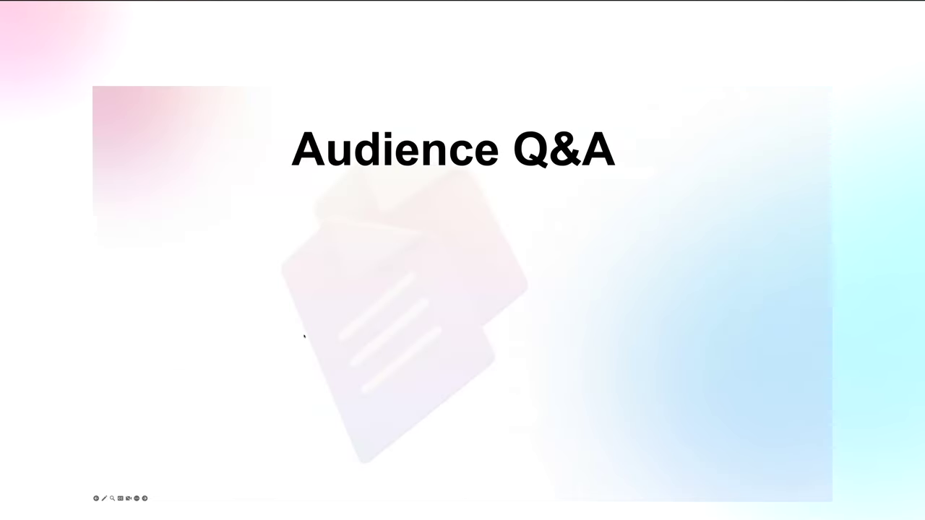
key(Right)
key(Right)
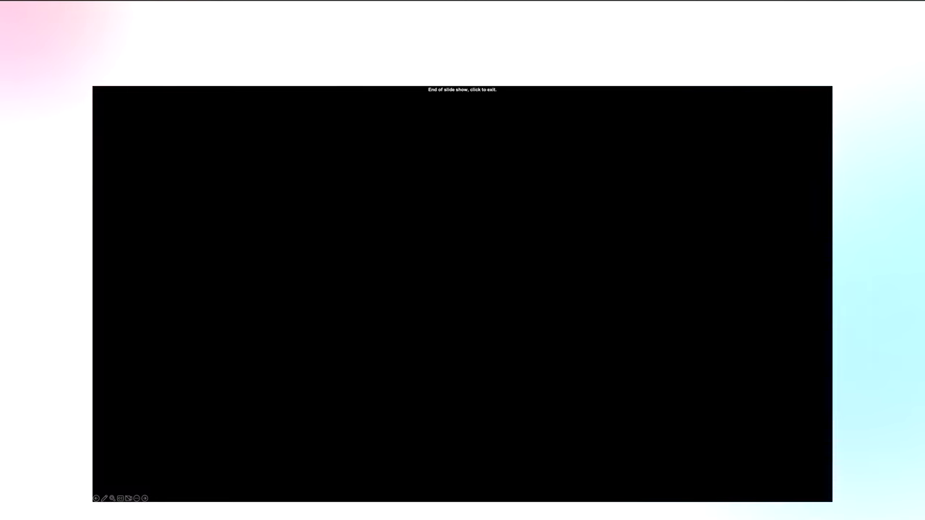
key(Left)
key(Left)
key(Left)
key(Left)
key(Left)
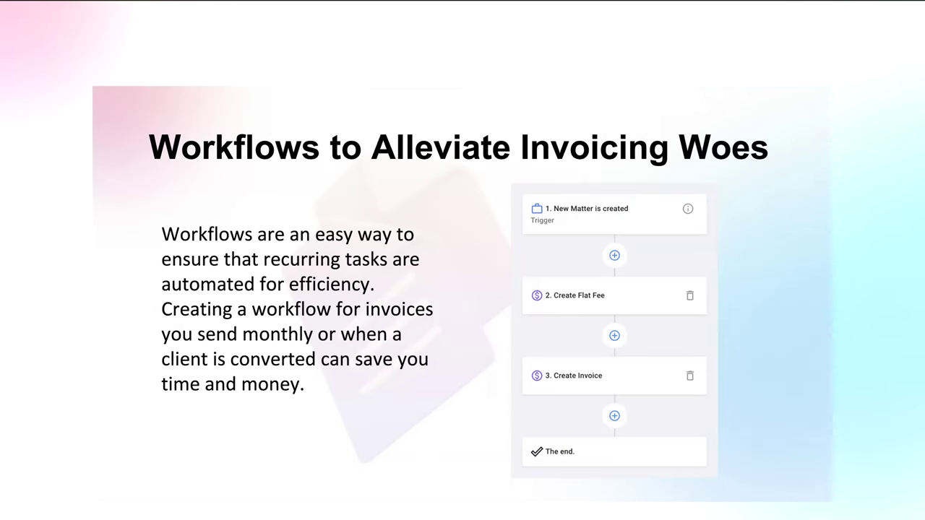